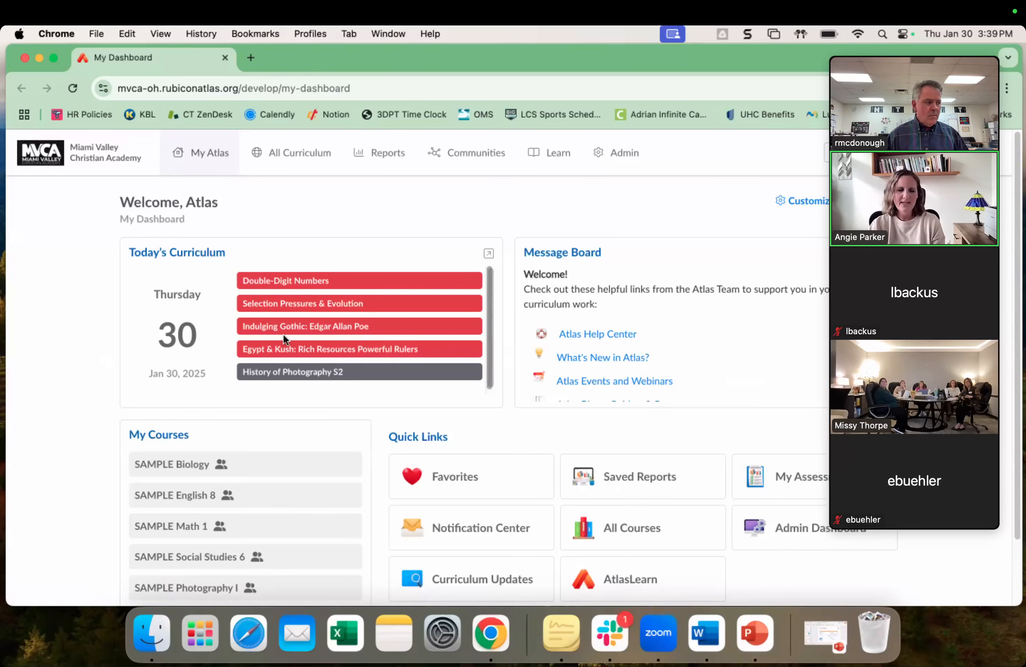
# Look over the dashboard's current units, Message Board links, My Courses list and Quick Links.
pyautogui.scroll(-1, 204, 477)
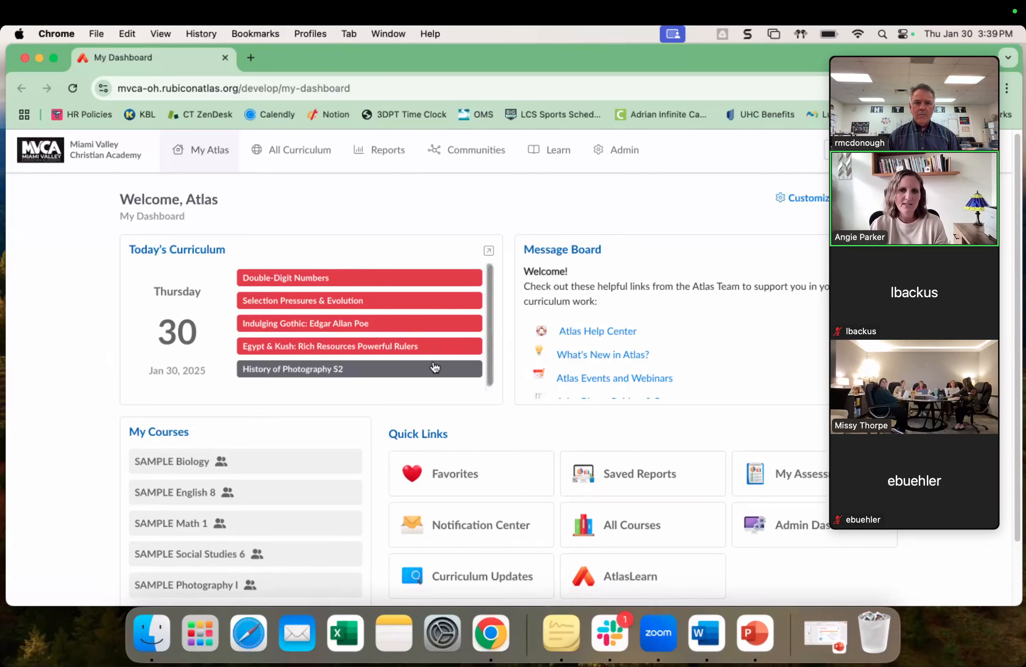
pyautogui.scroll(-1, 416, 390)
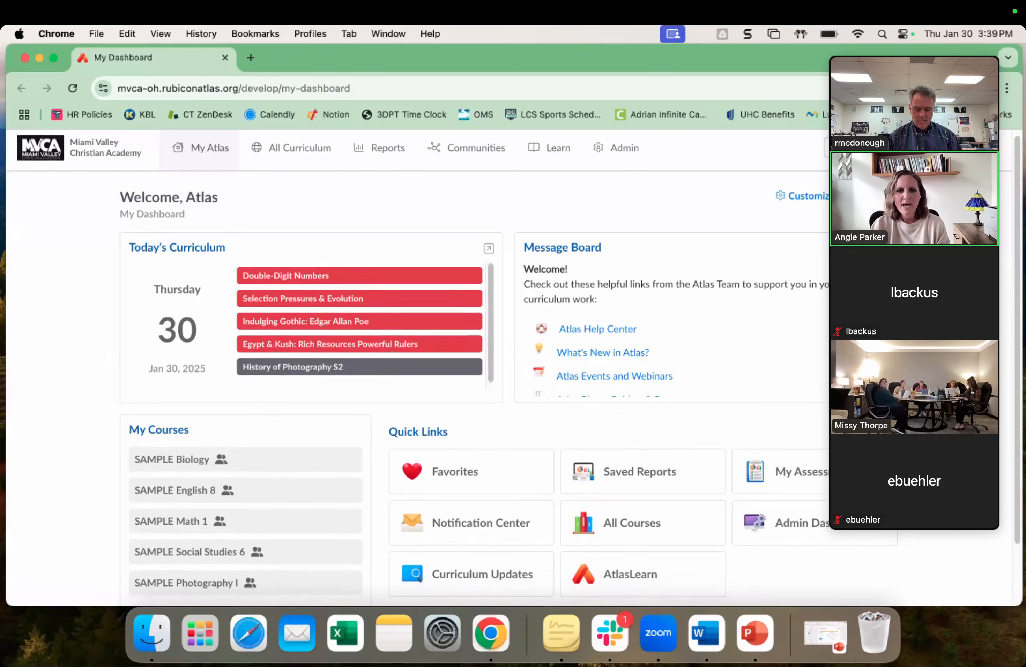
pyautogui.scroll(-1, 624, 270)
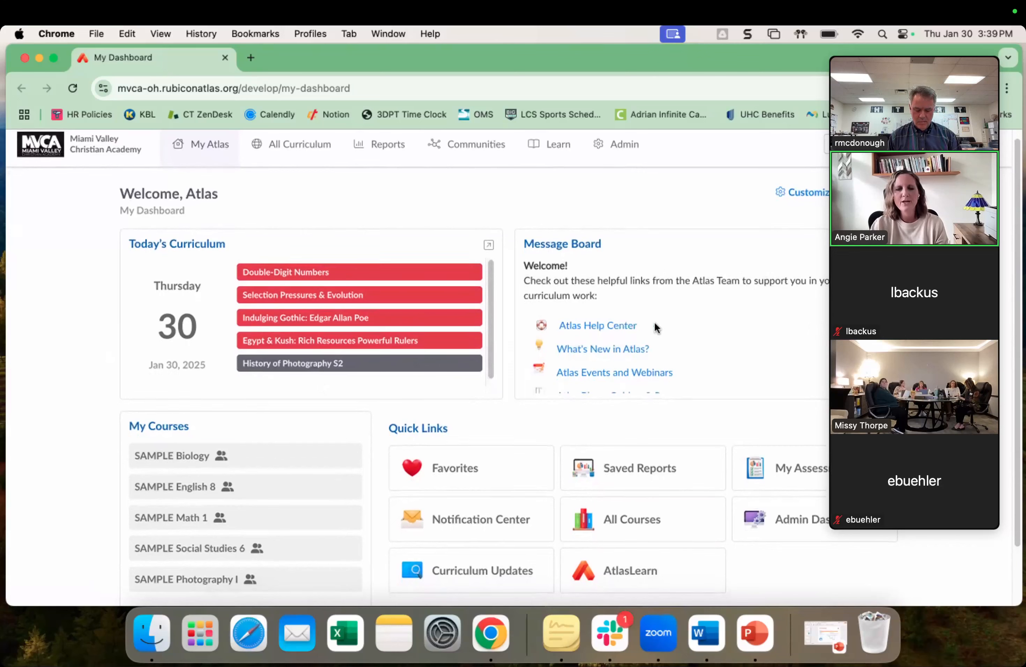
pyautogui.scroll(-1, 654, 321)
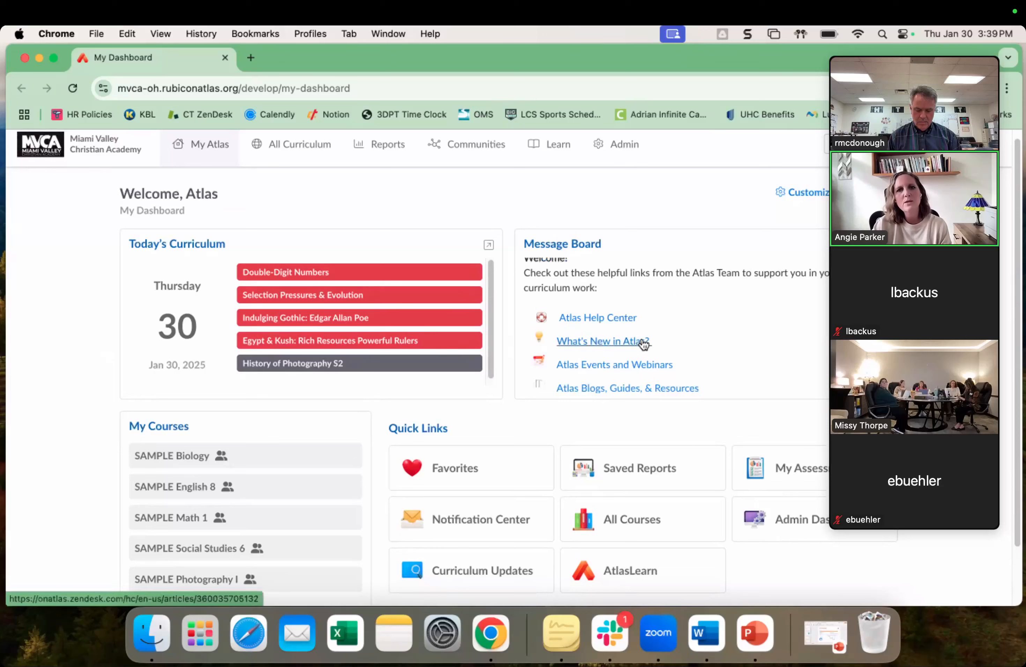
pyautogui.scroll(-1, 712, 339)
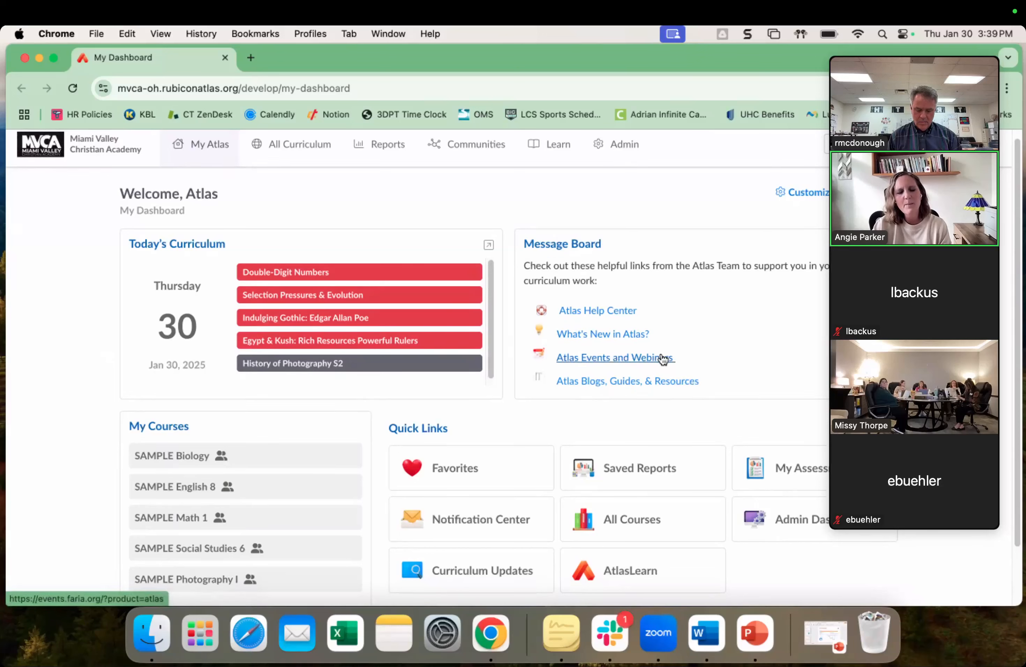
pyautogui.scroll(-3, 737, 347)
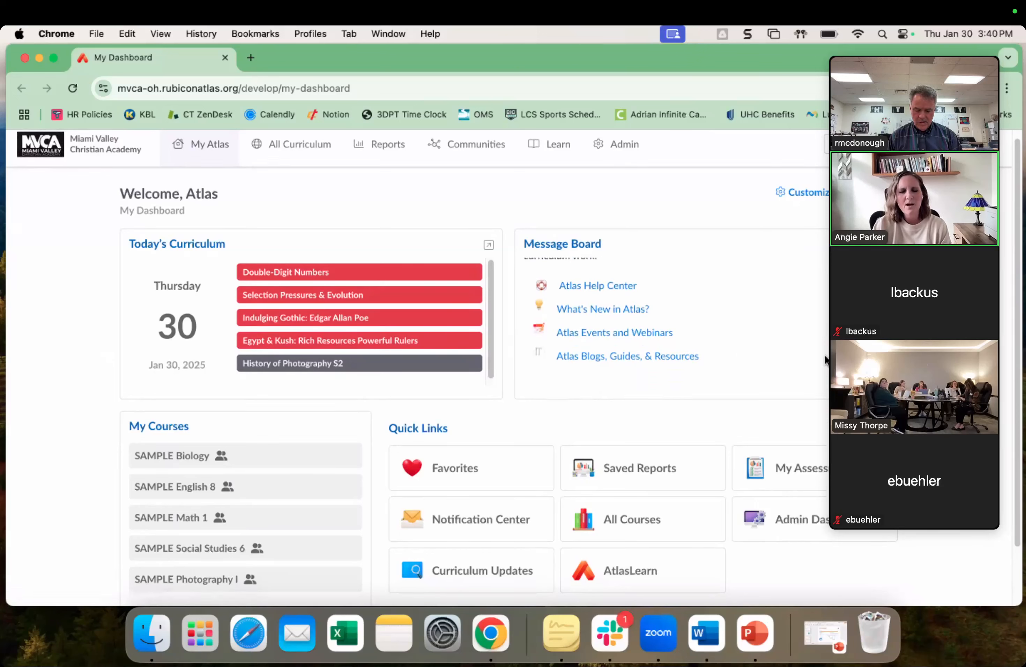
pyautogui.scroll(-3, 229, 372)
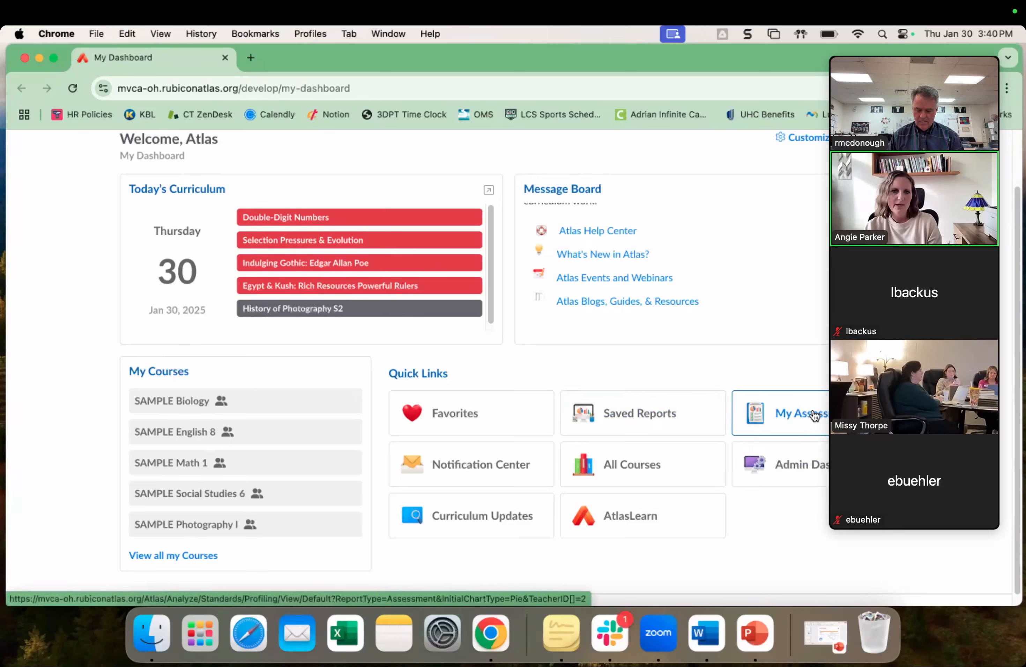
pyautogui.scroll(3, 503, 368)
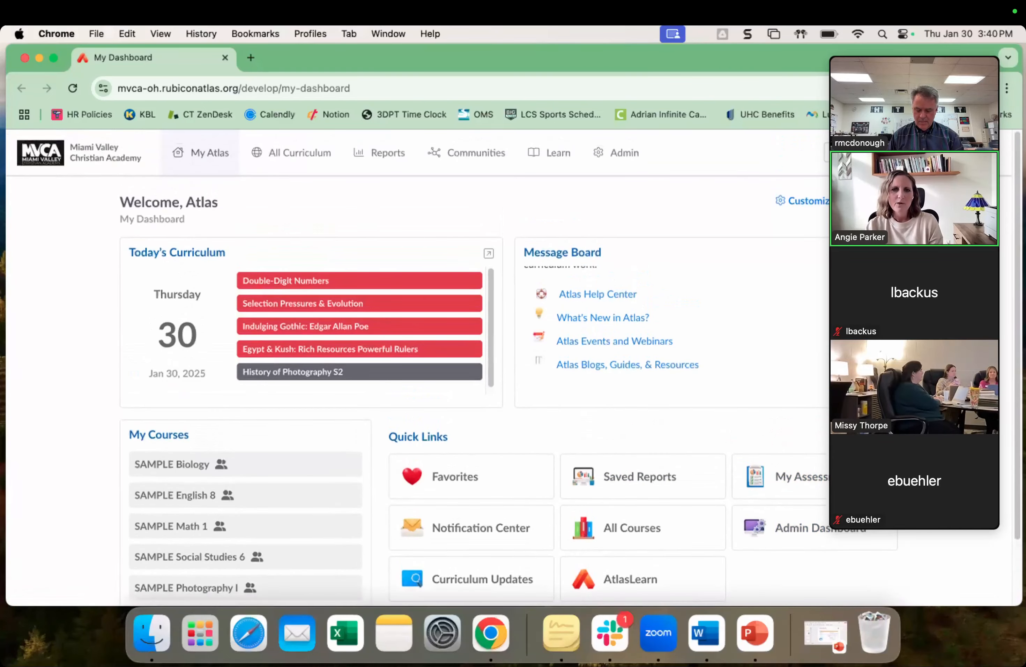
# Customize the dashboard's Quick Links by enabling My Standards and disabling My Assessments and Notification Center, and return to the dashboard.
pyautogui.click(819, 204)
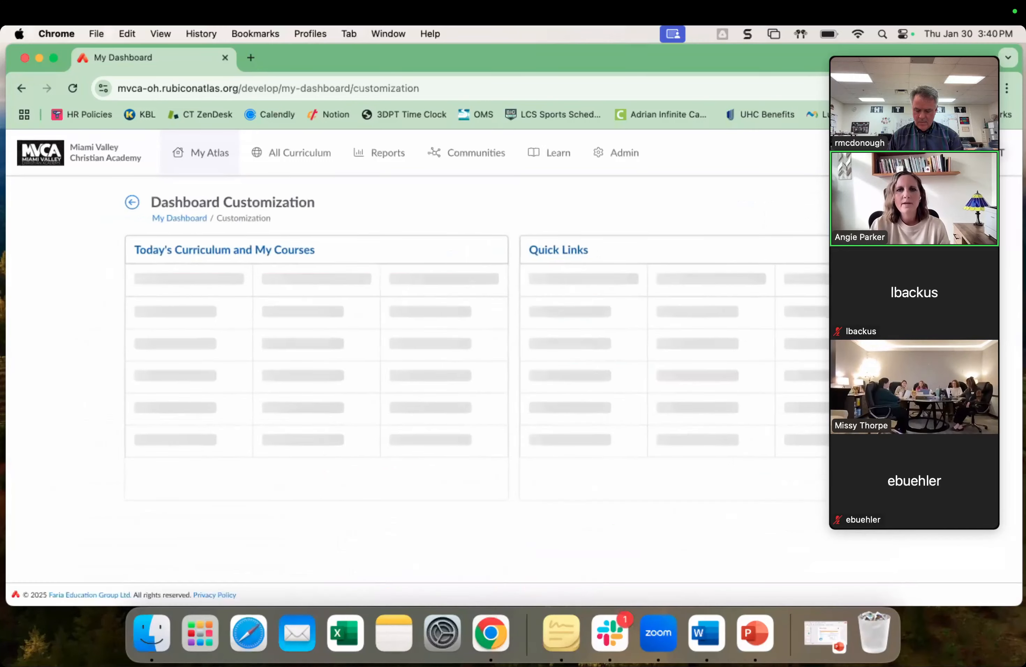
pyautogui.click(137, 493)
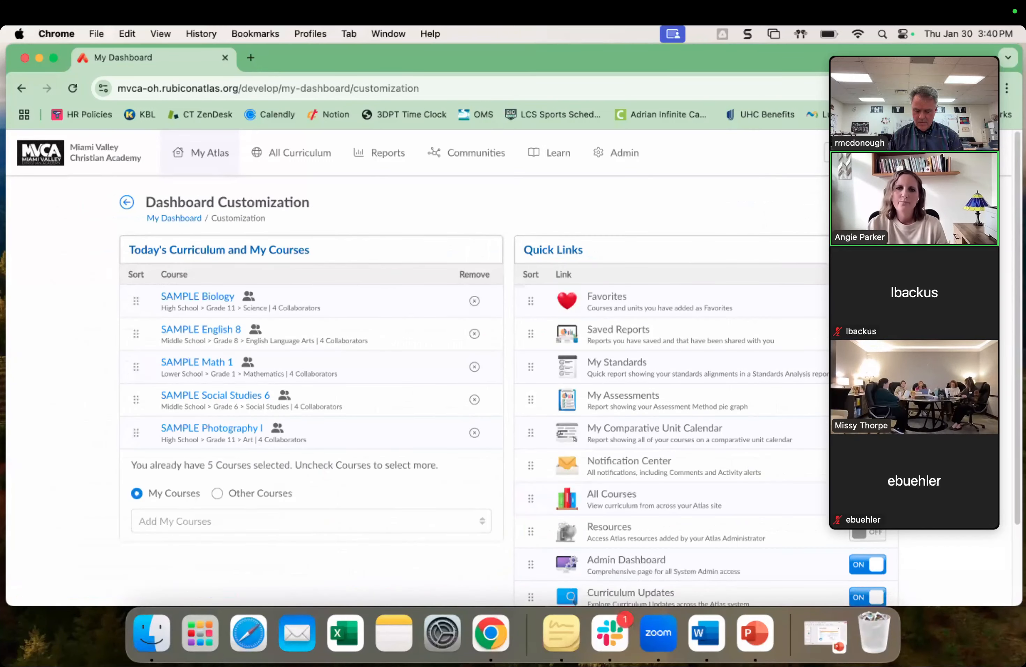
pyautogui.scroll(-1, 511, 390)
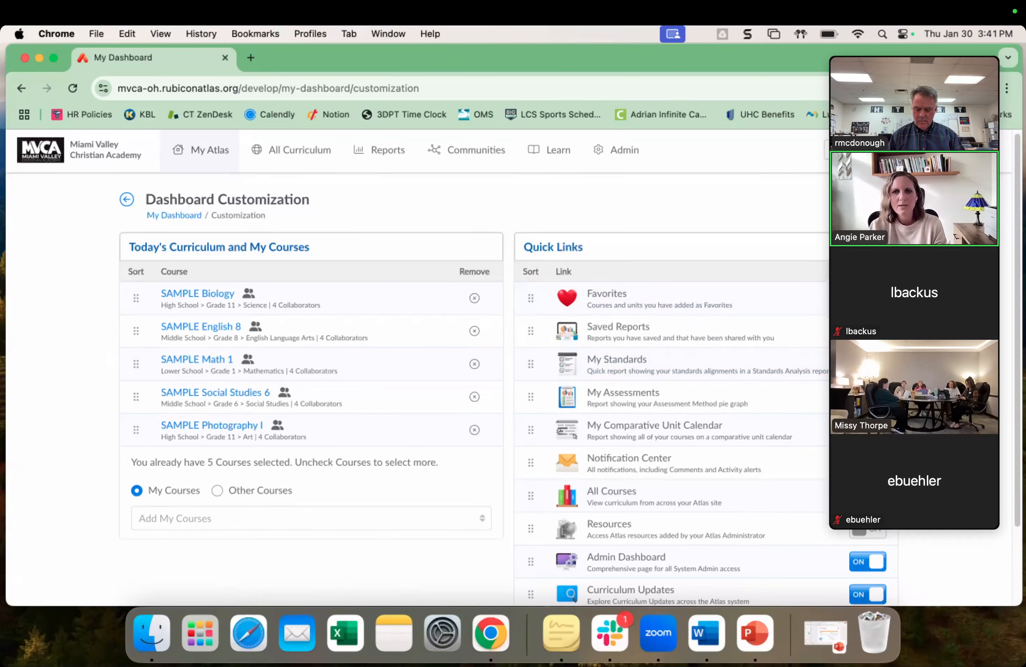
pyautogui.scroll(-1, 672, 389)
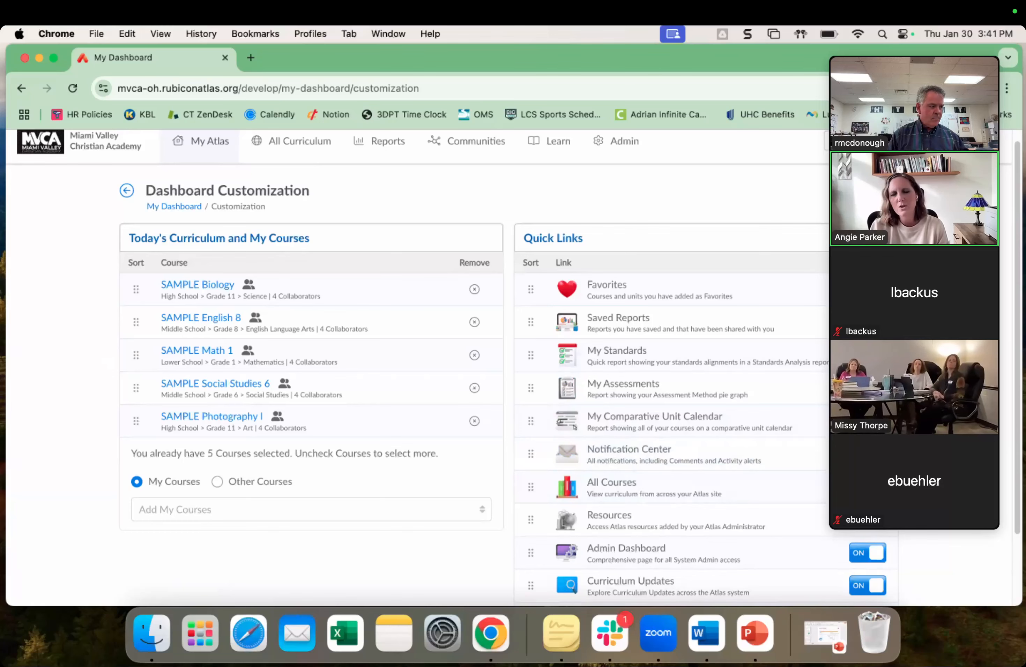
pyautogui.scroll(1, 514, 367)
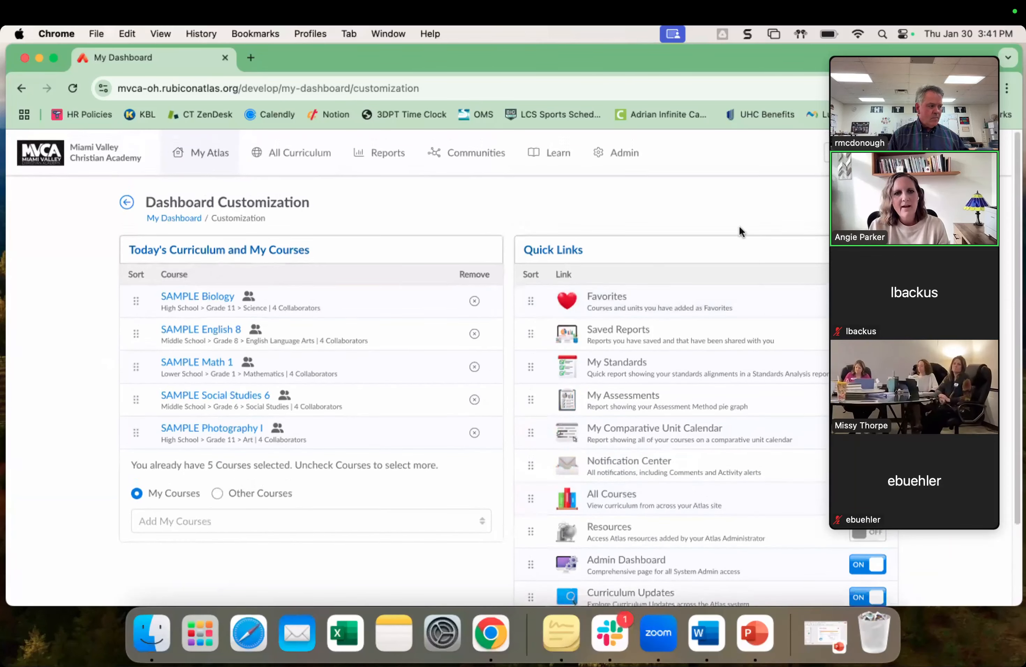
pyautogui.click(874, 203)
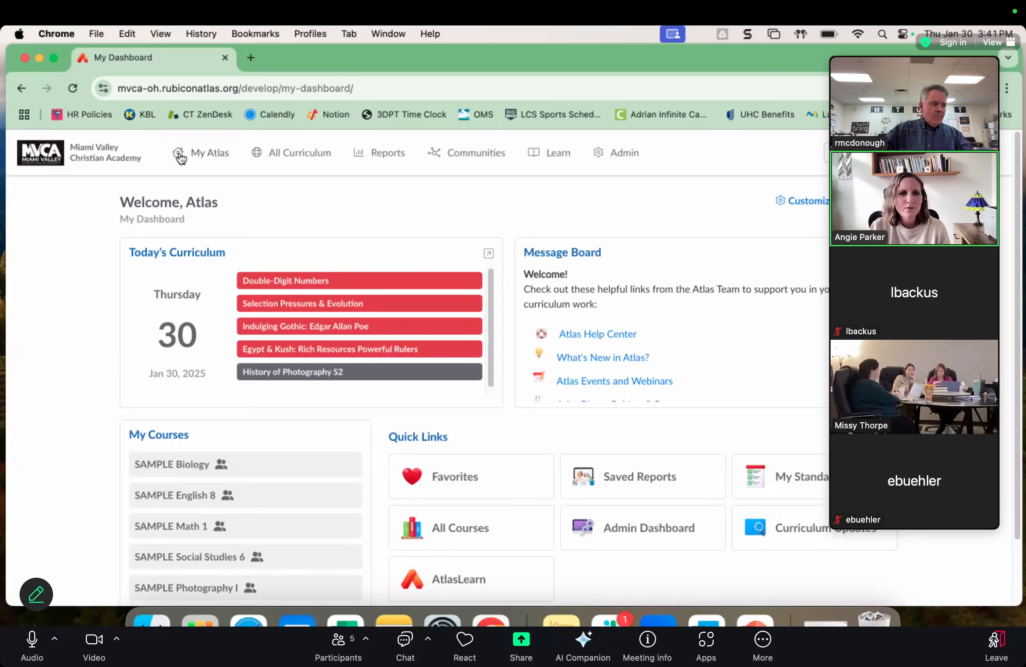
# Open the unit calendar of SAMPLE Social Studies 6 from the list of own courses.
pyautogui.click(197, 158)
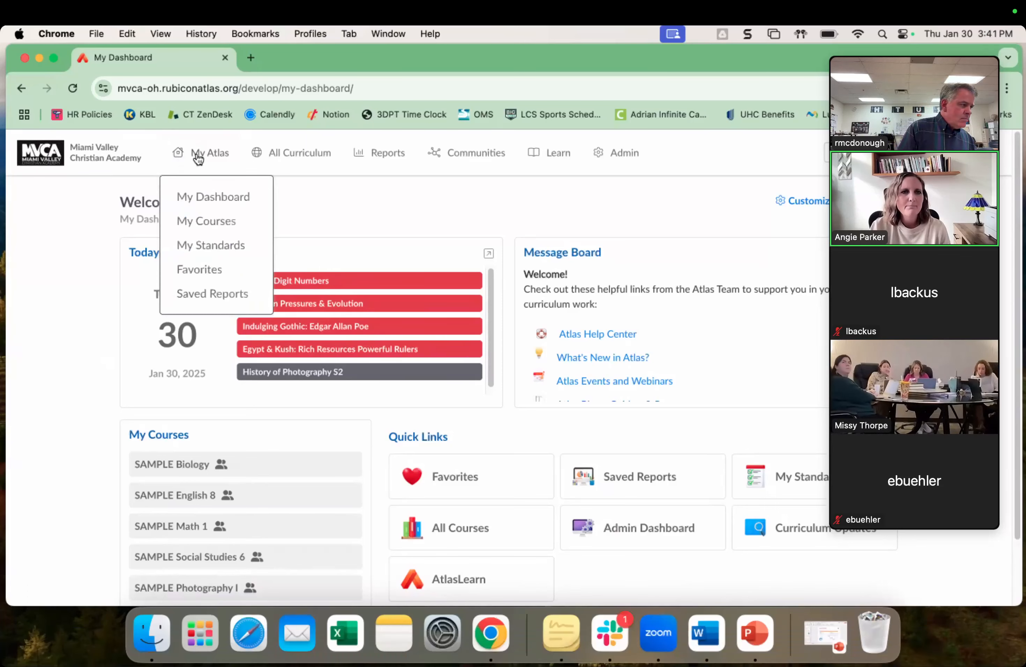
pyautogui.click(195, 226)
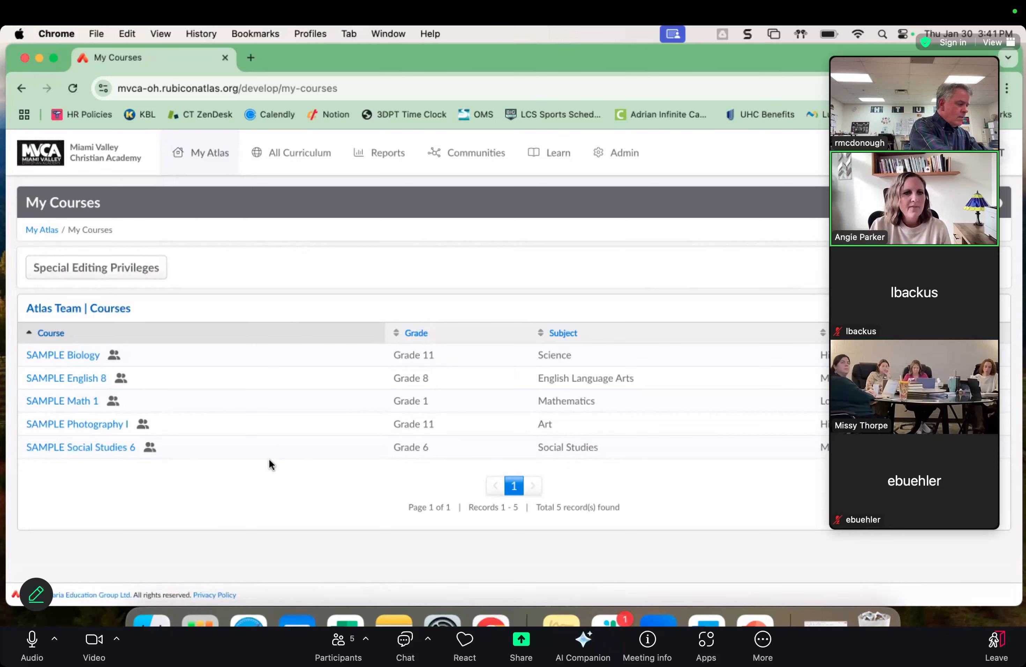
pyautogui.click(92, 449)
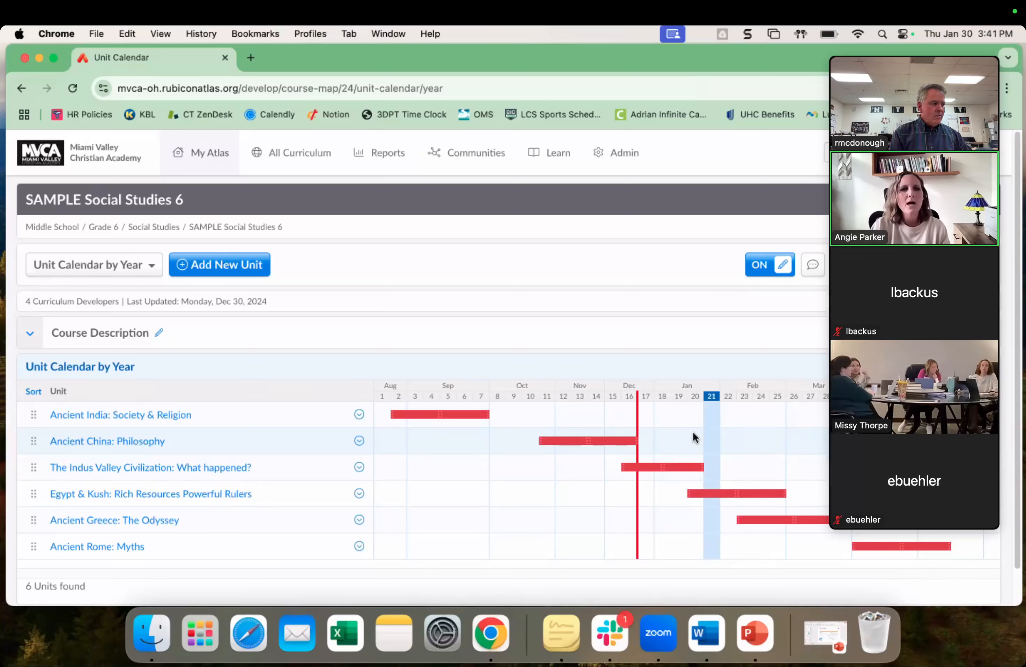
# Reschedule the Ancient India: Society & Religion unit on the calendar to run from week 1 to week 5.
pyautogui.moveTo(486, 415)
pyautogui.mouseDown()
pyautogui.moveTo(518, 415)
pyautogui.moveTo(490, 414)
pyautogui.mouseUp()
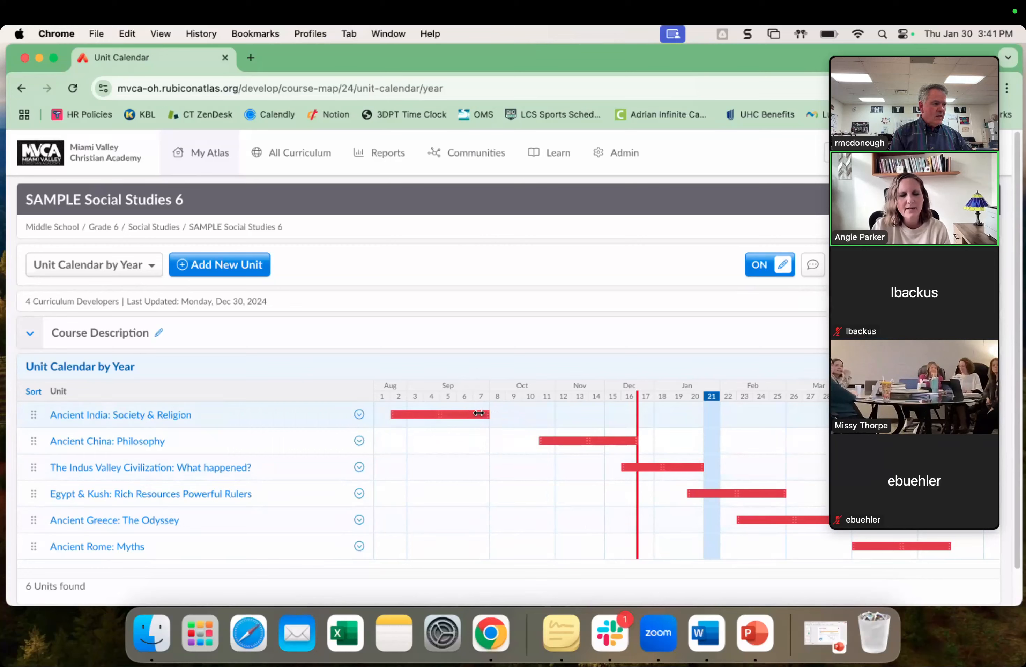
pyautogui.moveTo(478, 413)
pyautogui.mouseDown()
pyautogui.moveTo(499, 414)
pyautogui.moveTo(472, 415)
pyautogui.mouseUp()
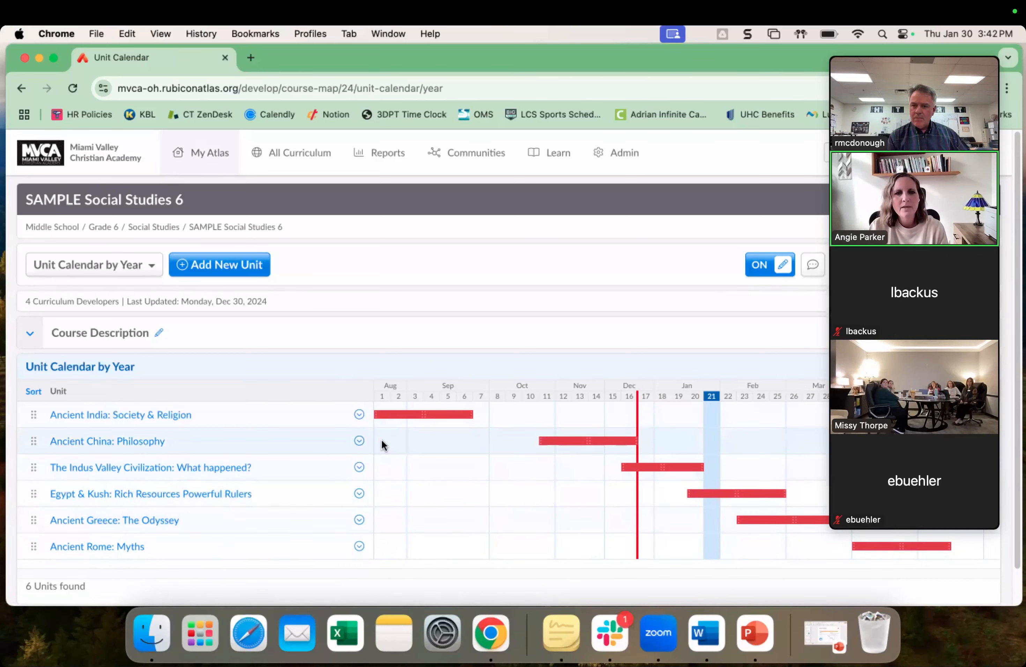
pyautogui.moveTo(375, 414)
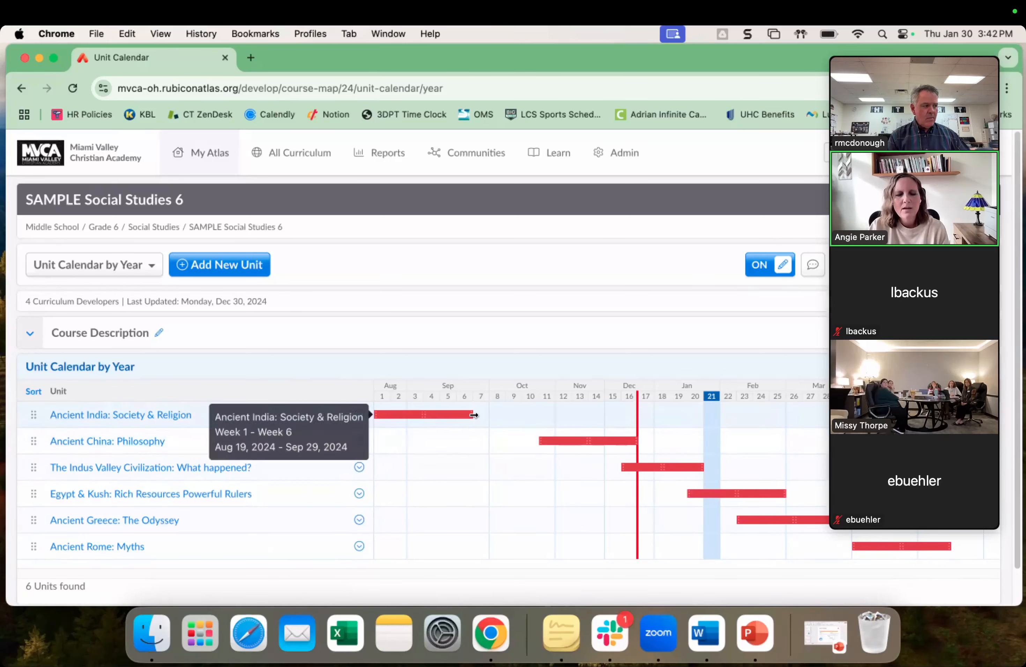
pyautogui.moveTo(480, 415)
pyautogui.mouseDown()
pyautogui.moveTo(523, 415)
pyautogui.moveTo(465, 414)
pyautogui.mouseUp()
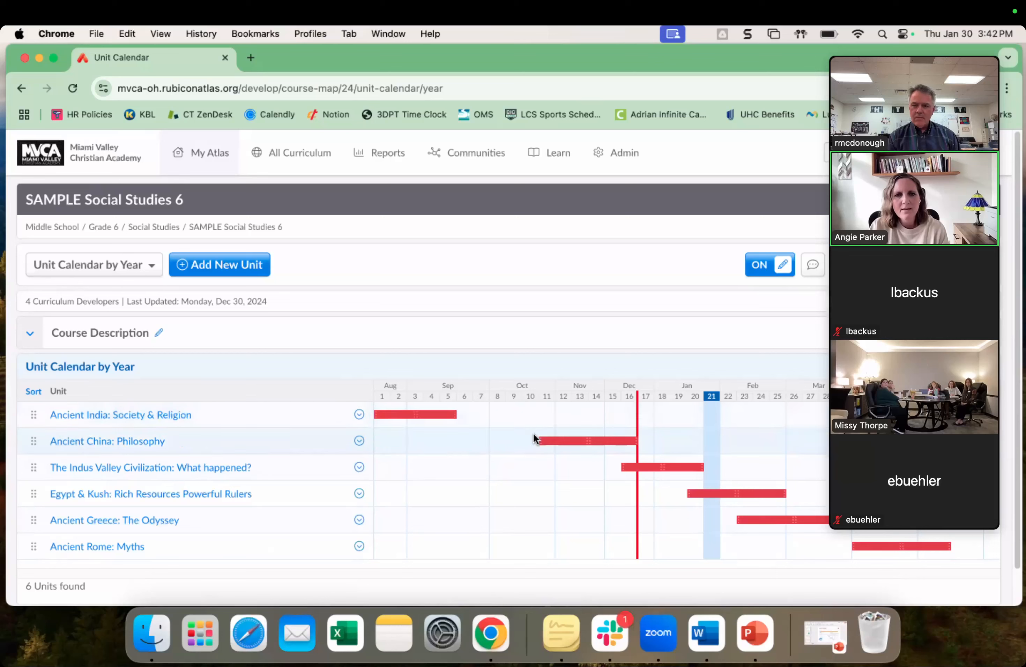
# Extend the Ancient China: Philosophy unit on the calendar so that it starts in week 6.
pyautogui.moveTo(540, 440); pyautogui.dragTo(439, 416)
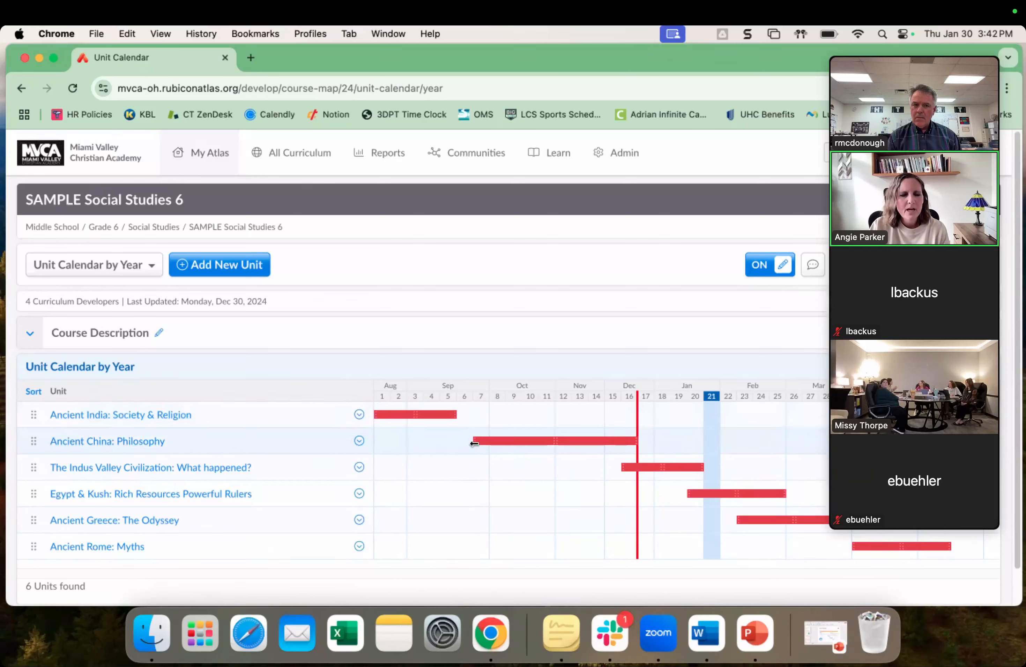
pyautogui.moveTo(474, 443); pyautogui.dragTo(463, 440)
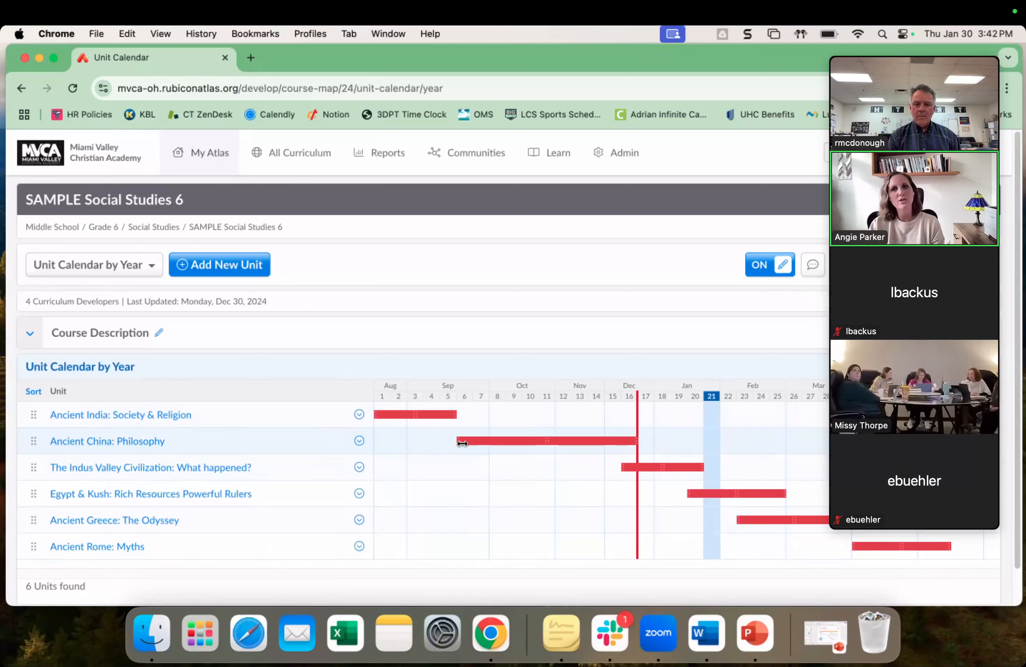
pyautogui.moveTo(454, 396)
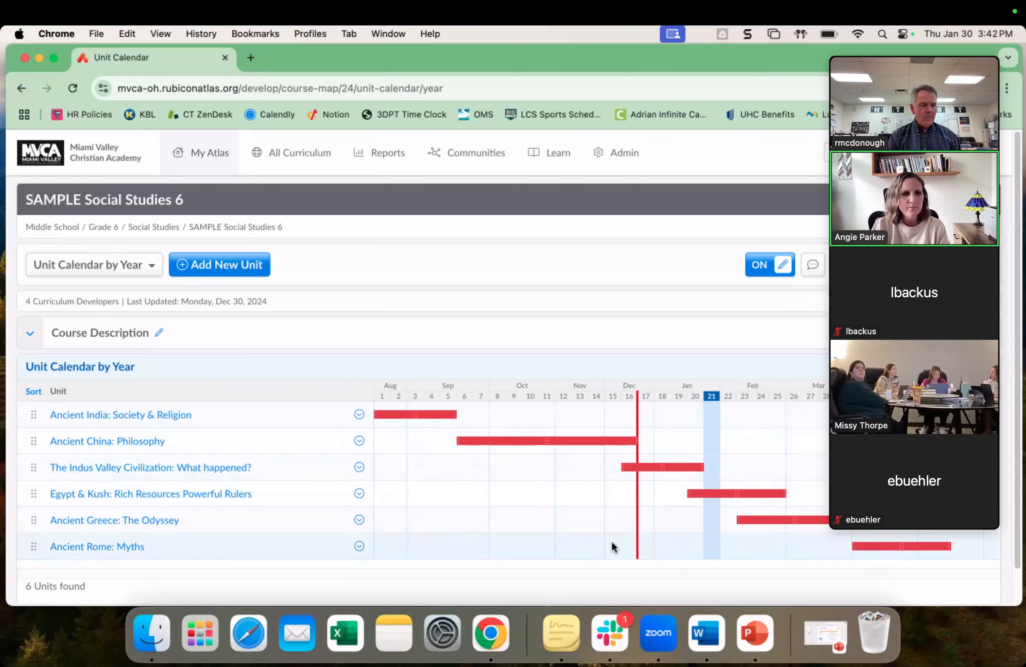
# Review the Ancient India: Society & Religion unit plan from Standards through Resources, and return to the SAMPLE Social Studies 6 calendar.
pyautogui.click(294, 524)
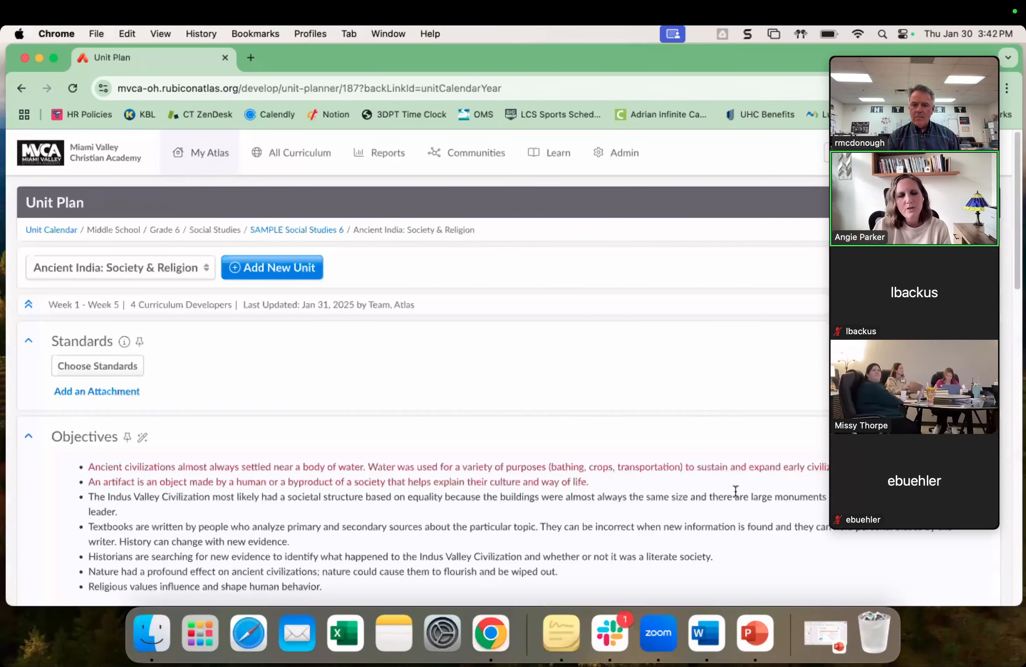
pyautogui.scroll(-5, 787, 456)
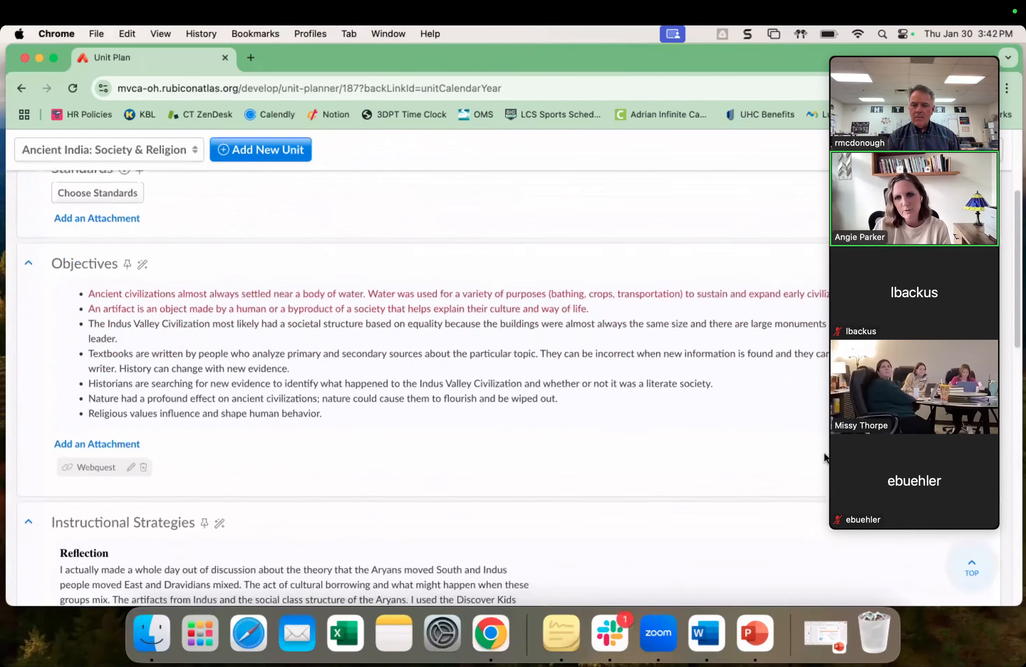
pyautogui.scroll(-2, 822, 460)
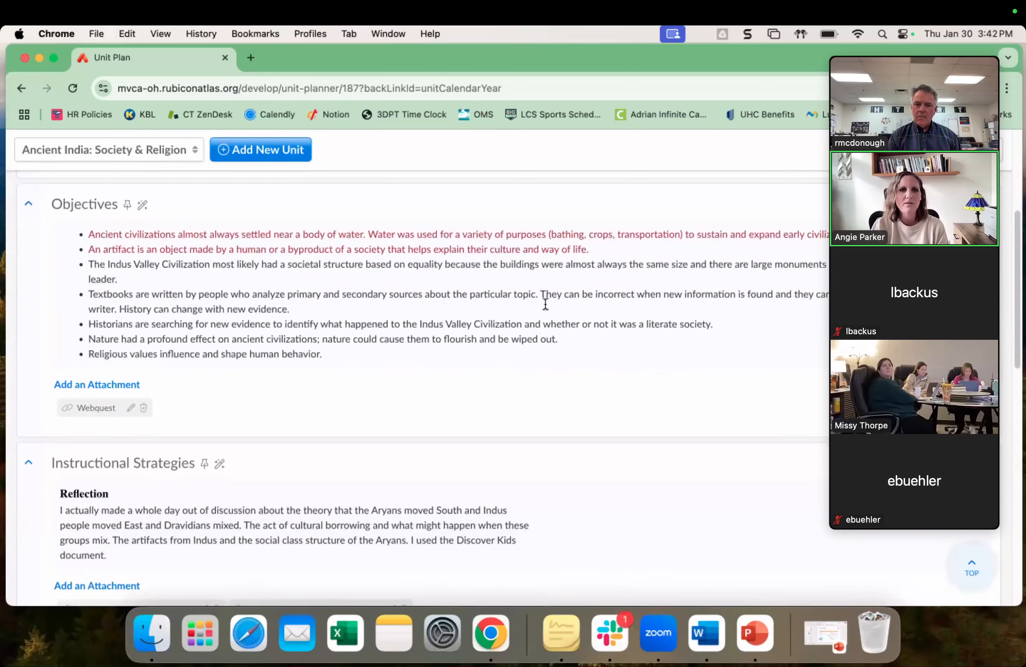
pyautogui.scroll(-5, 456, 372)
pyautogui.scroll(-10, 400, 376)
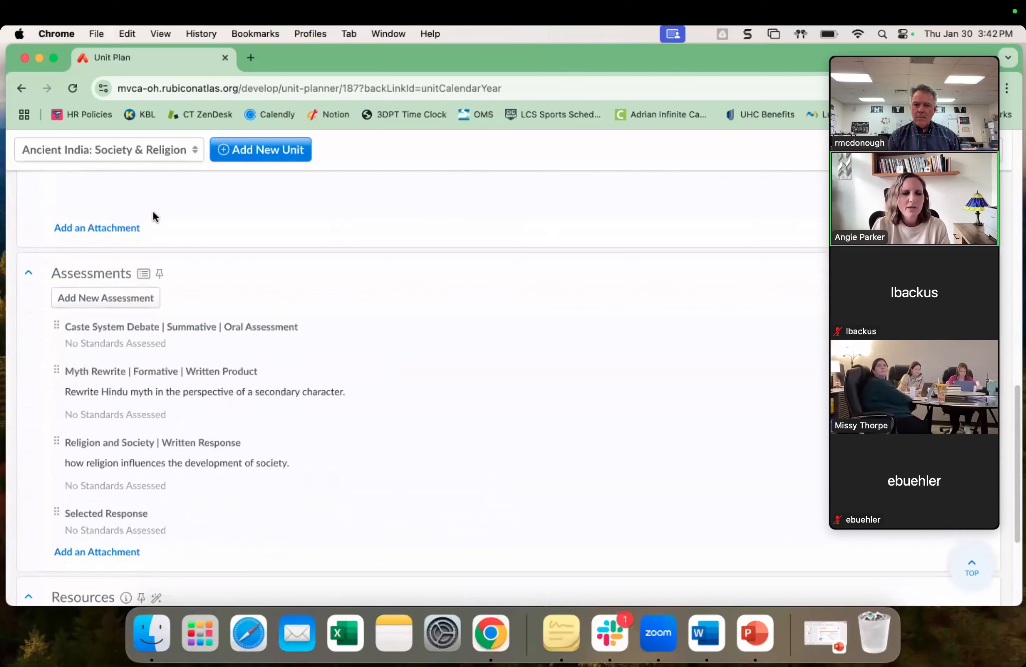
pyautogui.scroll(-4, 260, 366)
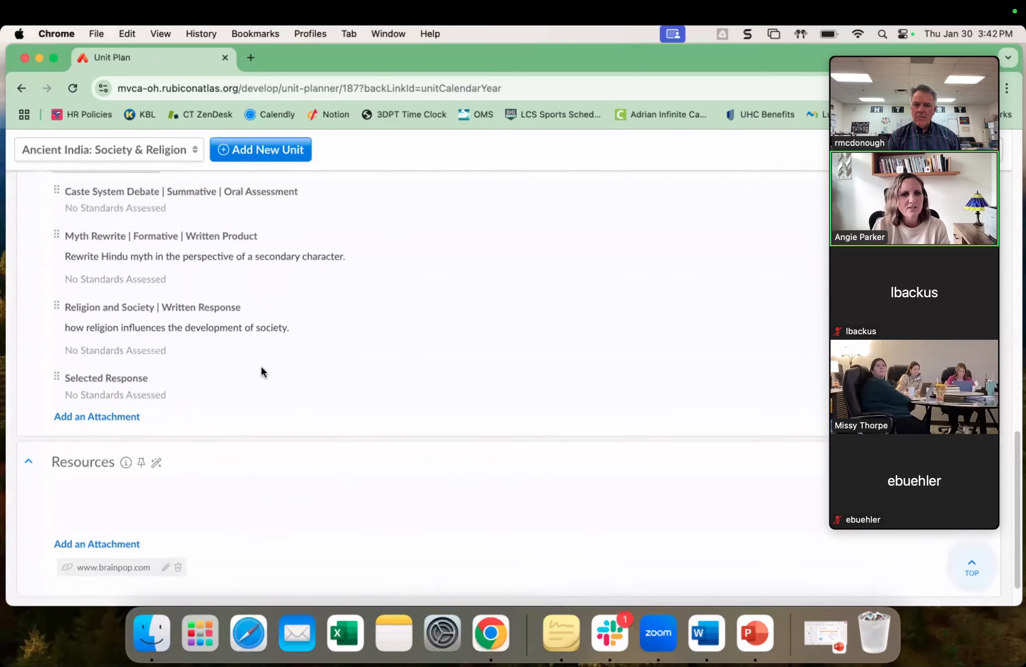
pyautogui.scroll(20, 423, 469)
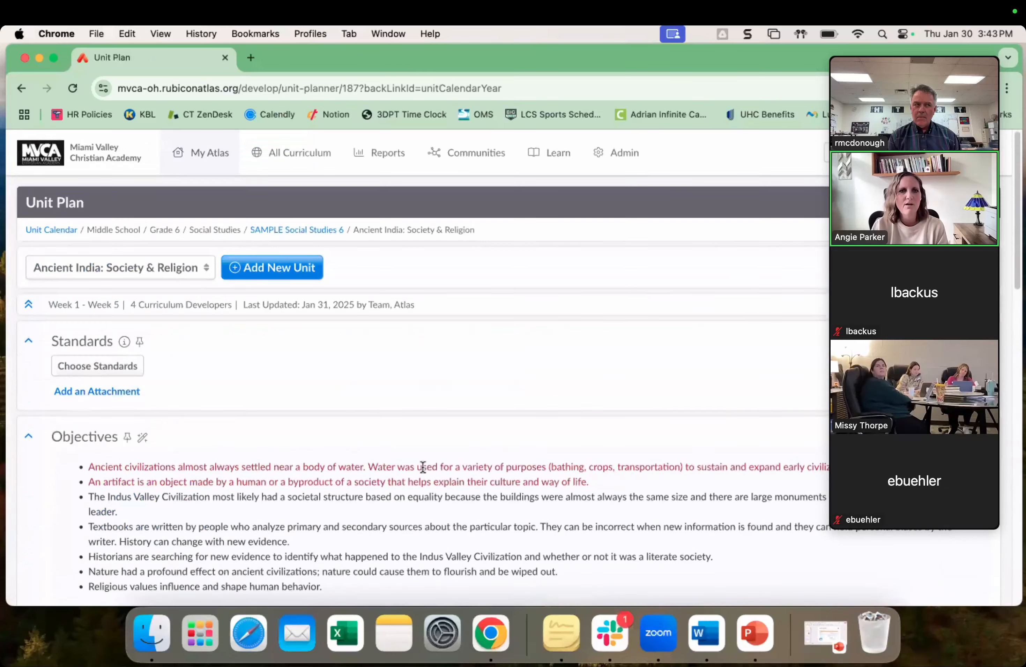
pyautogui.click(311, 233)
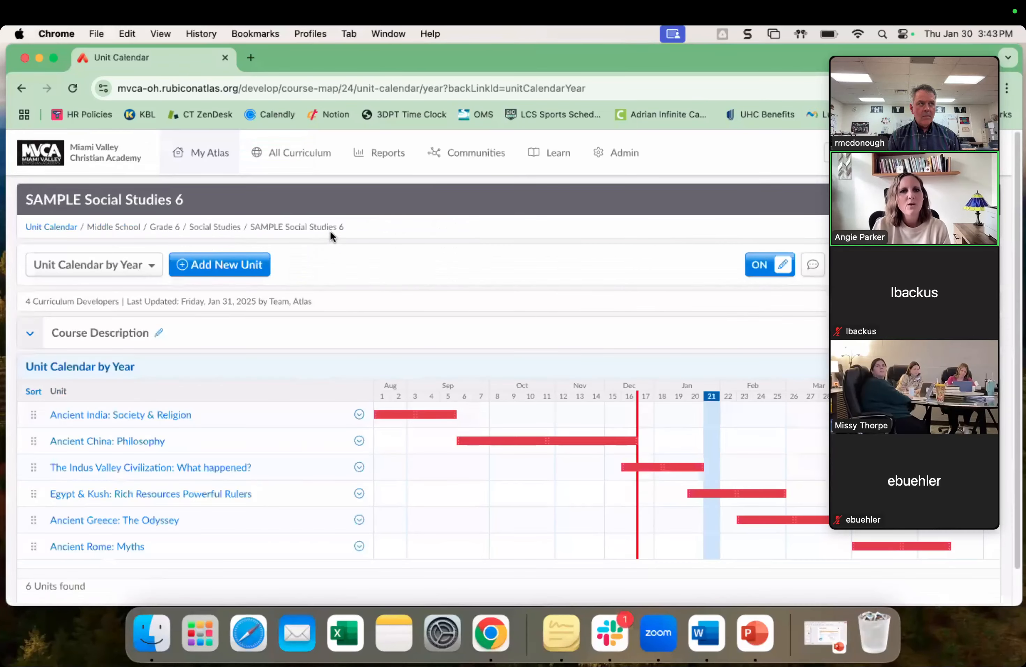
# Open the Algebra I unit calendar from the school-wide list of all courses.
pyautogui.moveTo(305, 156)
pyautogui.click(314, 196)
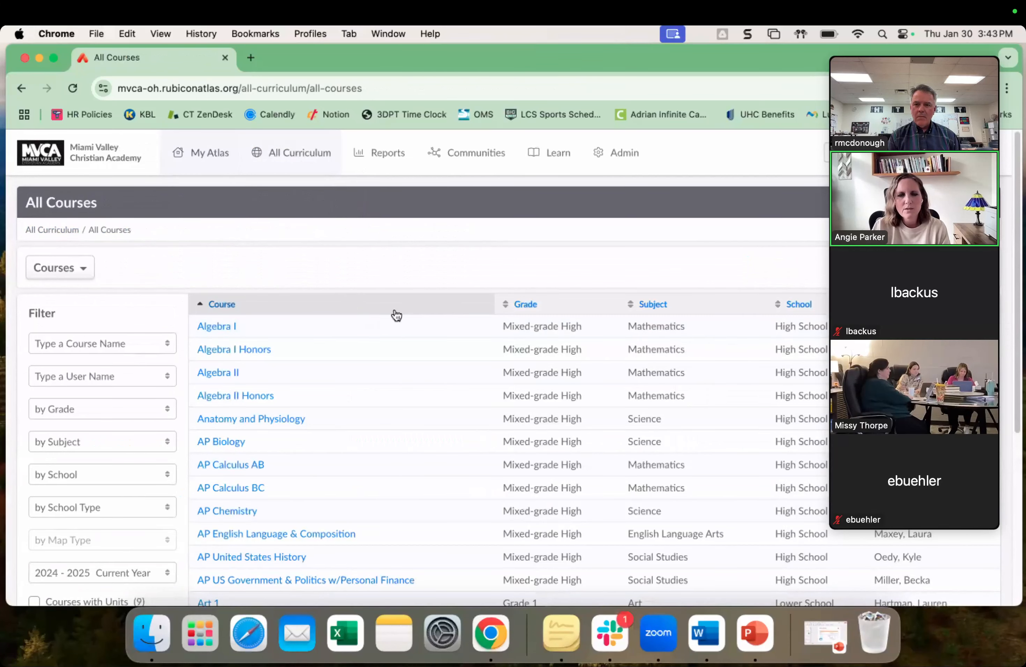
pyautogui.click(215, 329)
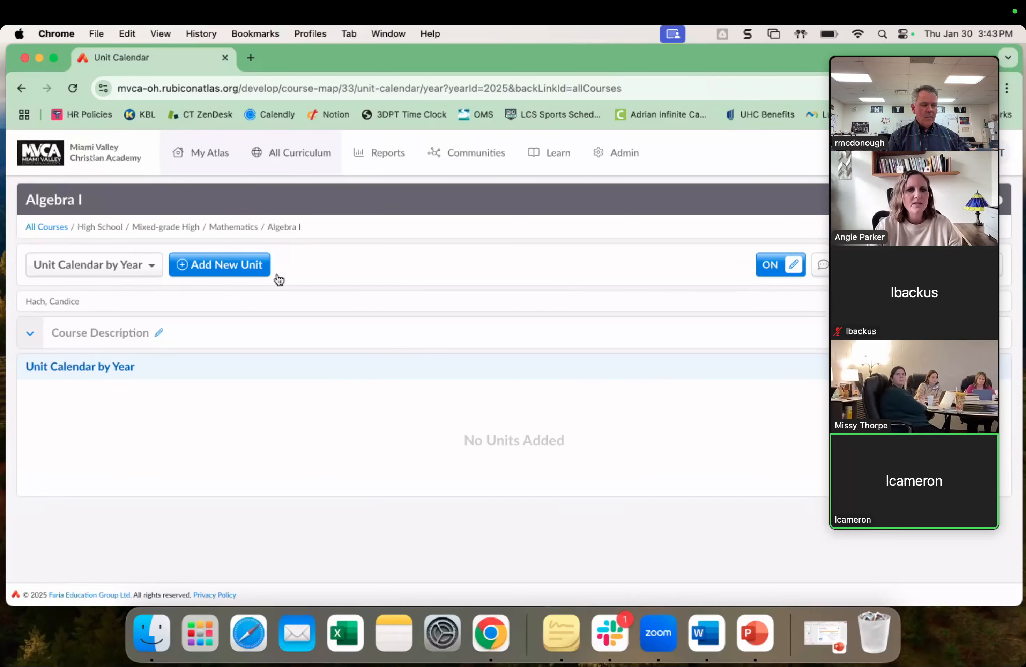
# Start a new unit in the Algebra I course and name it Title of Unit 1.
pyautogui.click(215, 266)
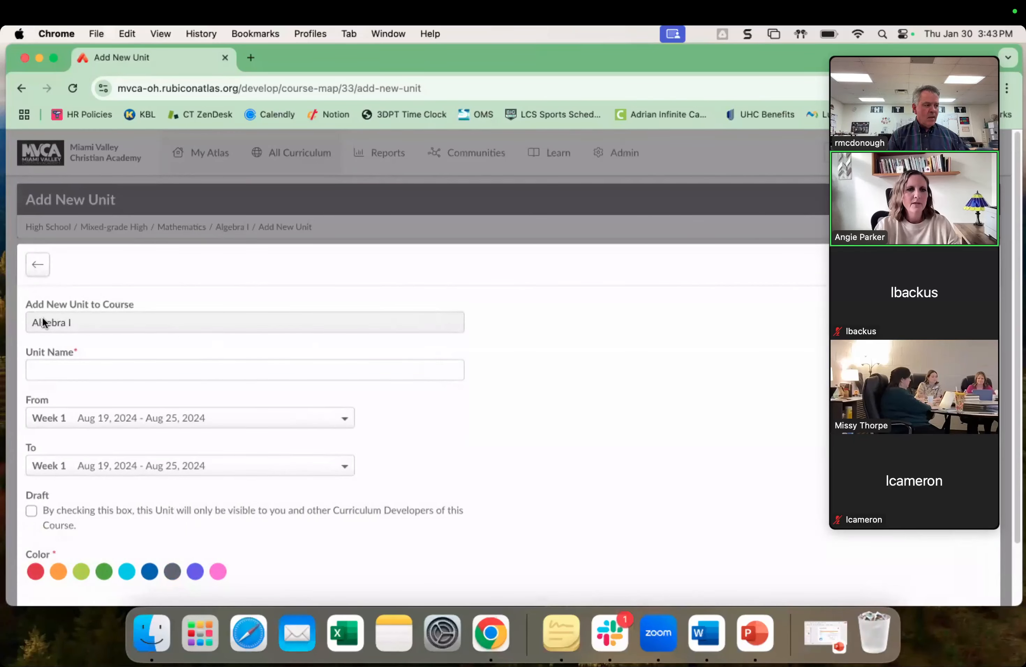
pyautogui.click(86, 366)
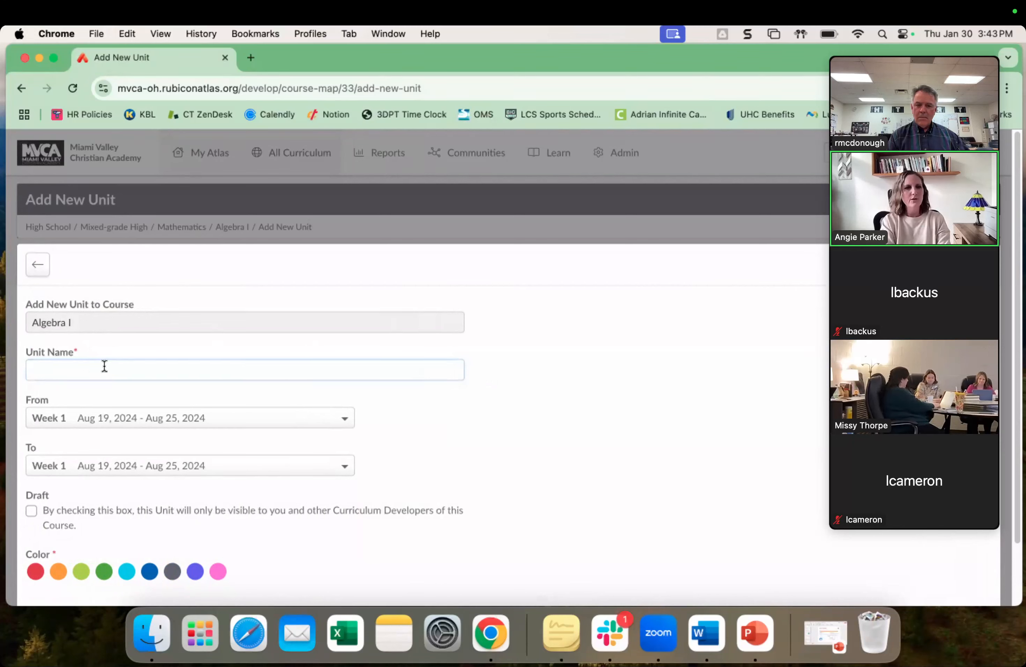
pyautogui.write('Title of ')
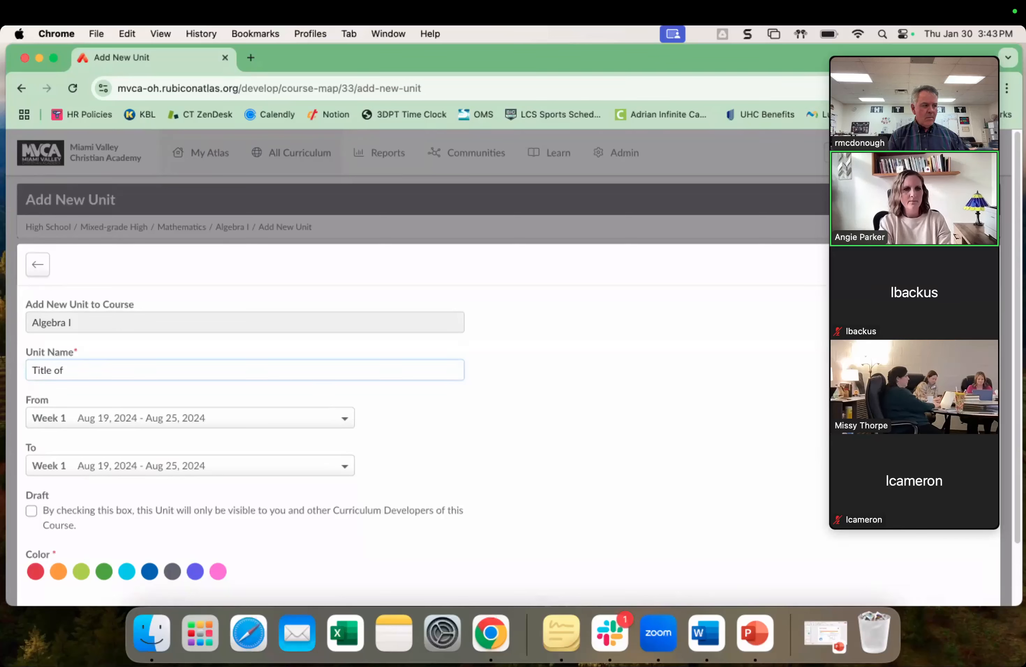
pyautogui.write('Unit 1')
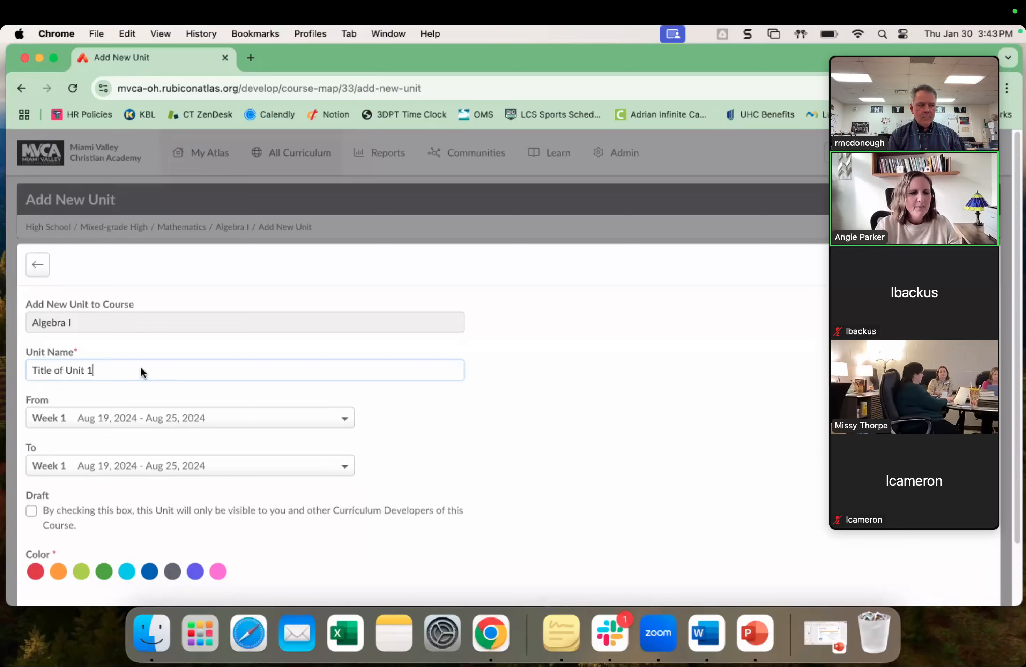
# Schedule the new unit from week 1 to week 2, give it the orange color, and save it to the calendar.
pyautogui.click(74, 421)
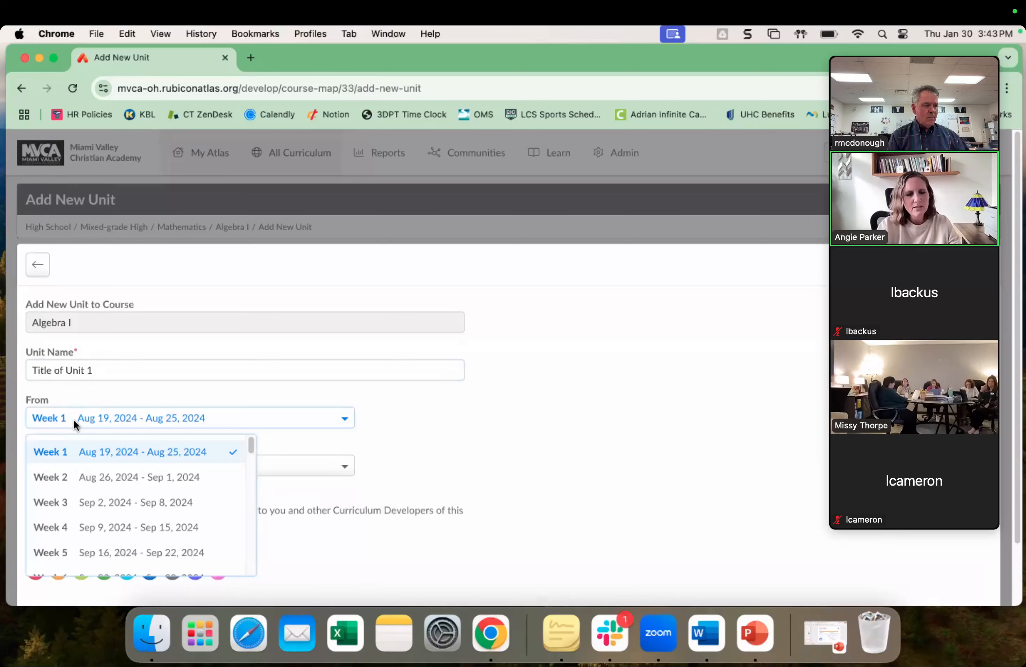
pyautogui.click(568, 429)
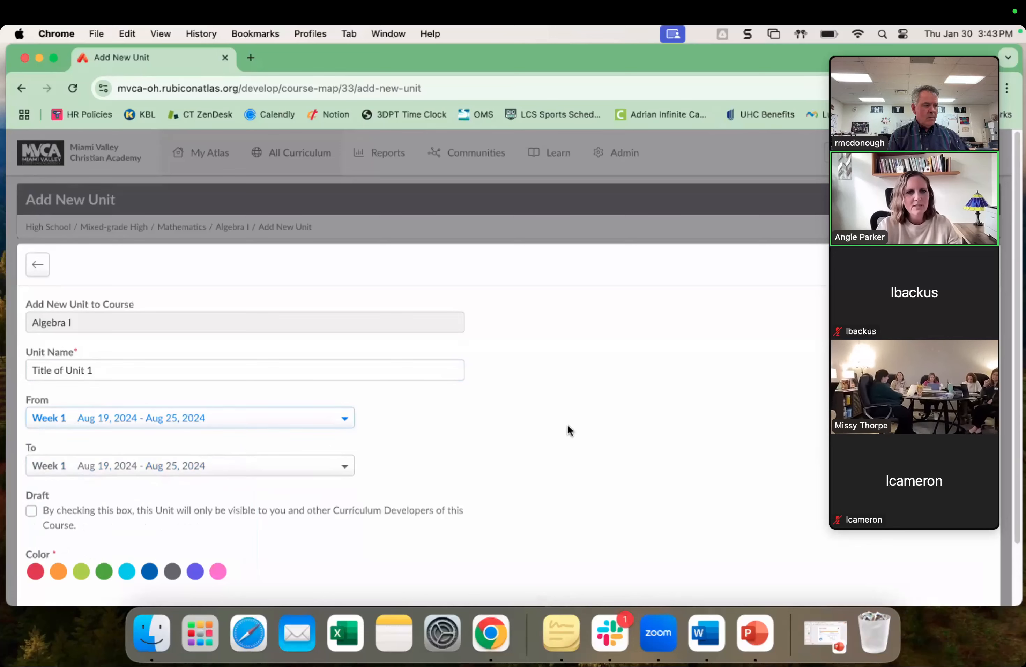
pyautogui.click(108, 472)
pyautogui.click(107, 352)
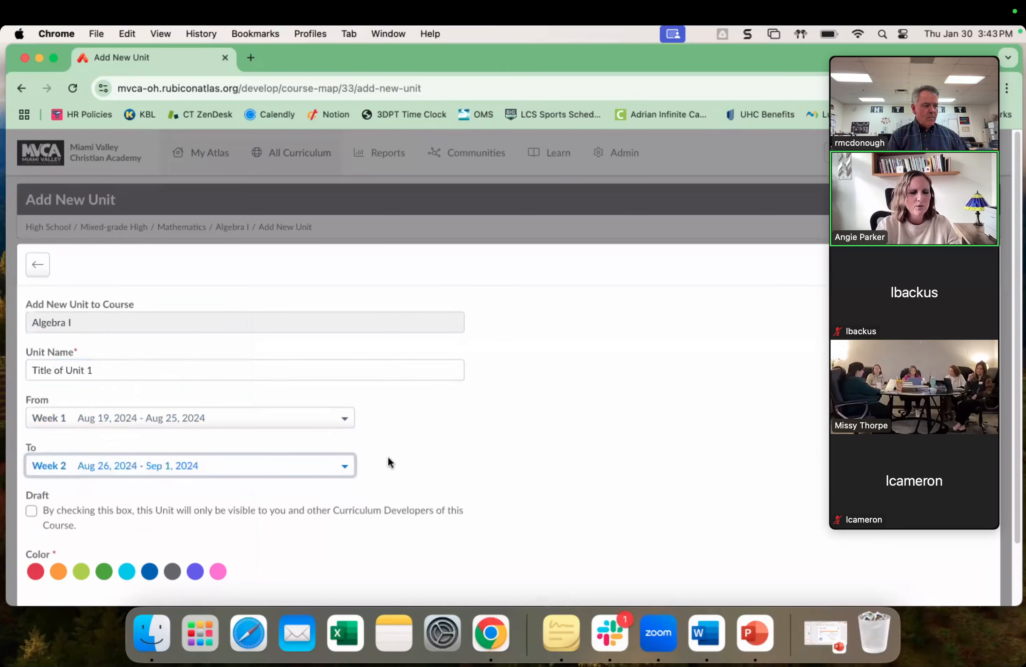
pyautogui.click(509, 454)
pyautogui.scroll(-2, 509, 454)
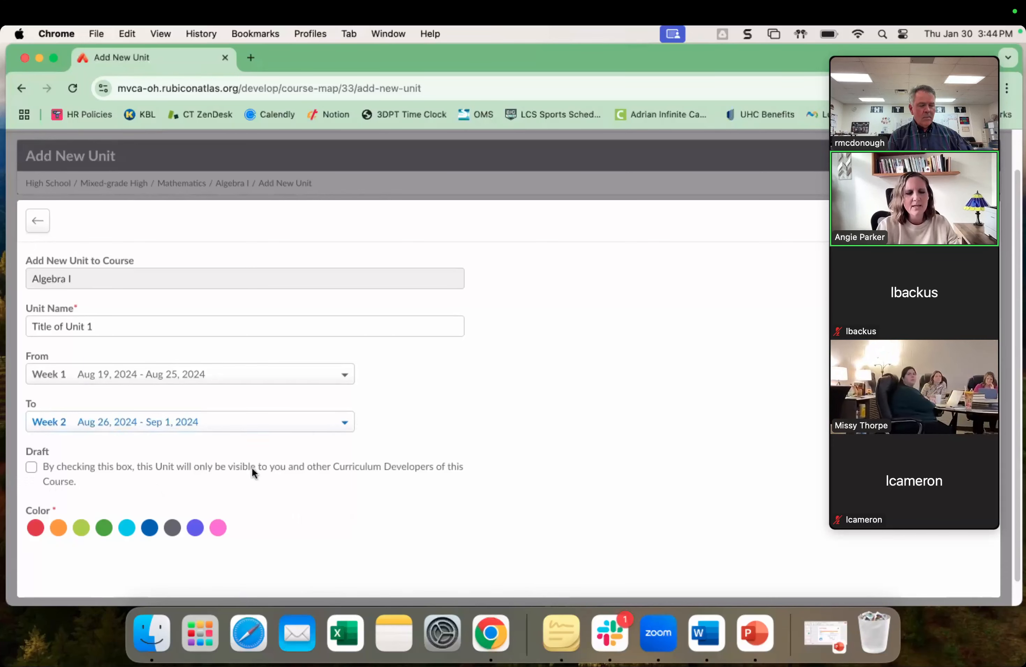
pyautogui.click(58, 528)
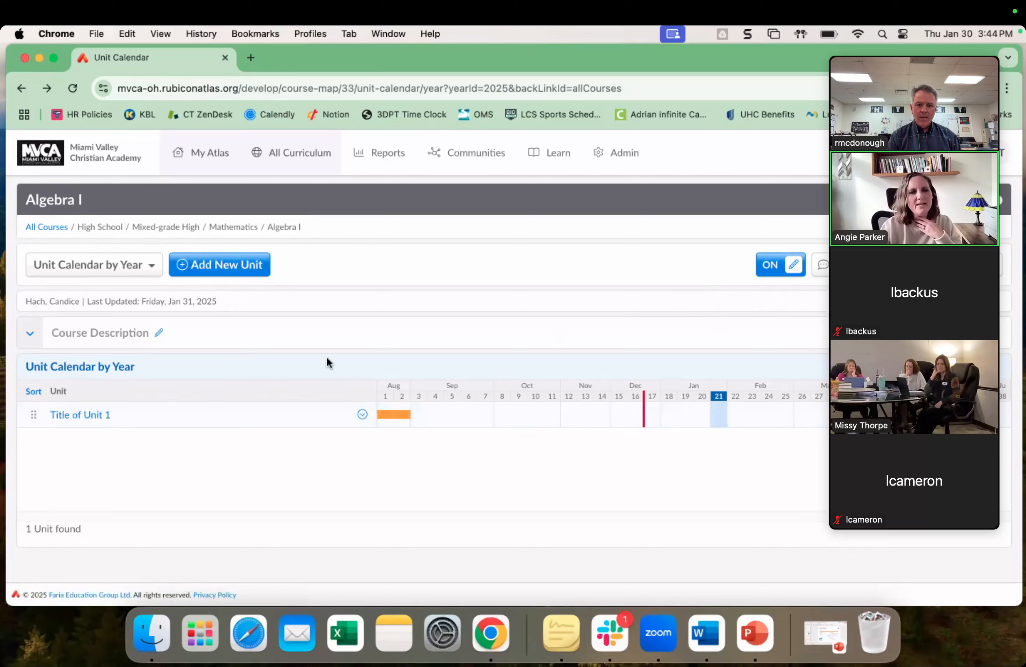
# Add a light blue unit named Title of Unit 2 to Algebra I, running from week 2 to week 3.
pyautogui.click(255, 274)
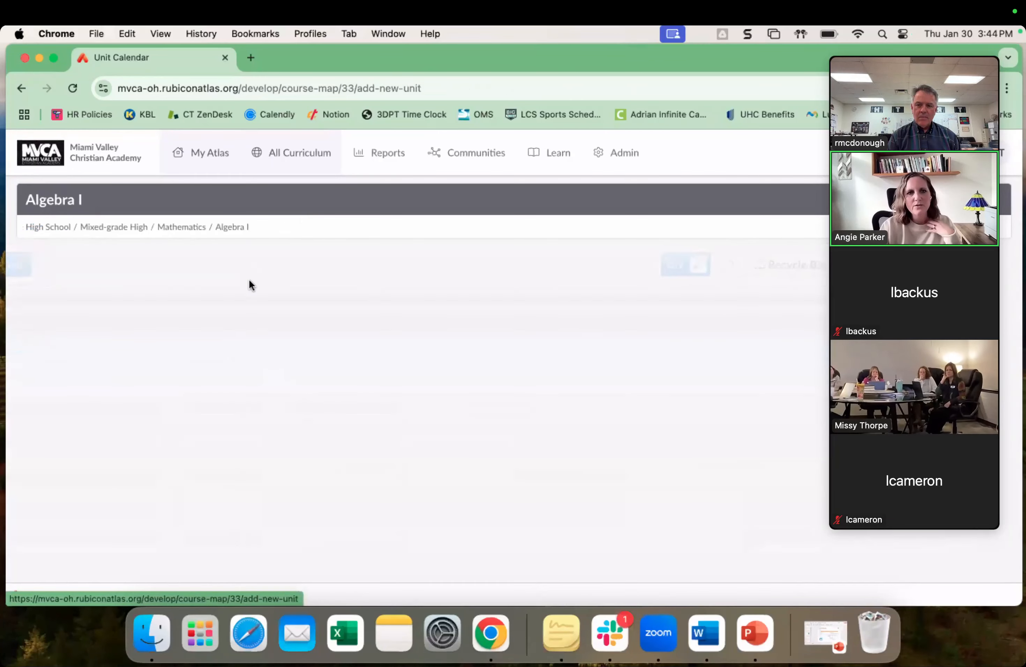
pyautogui.write('Ti')
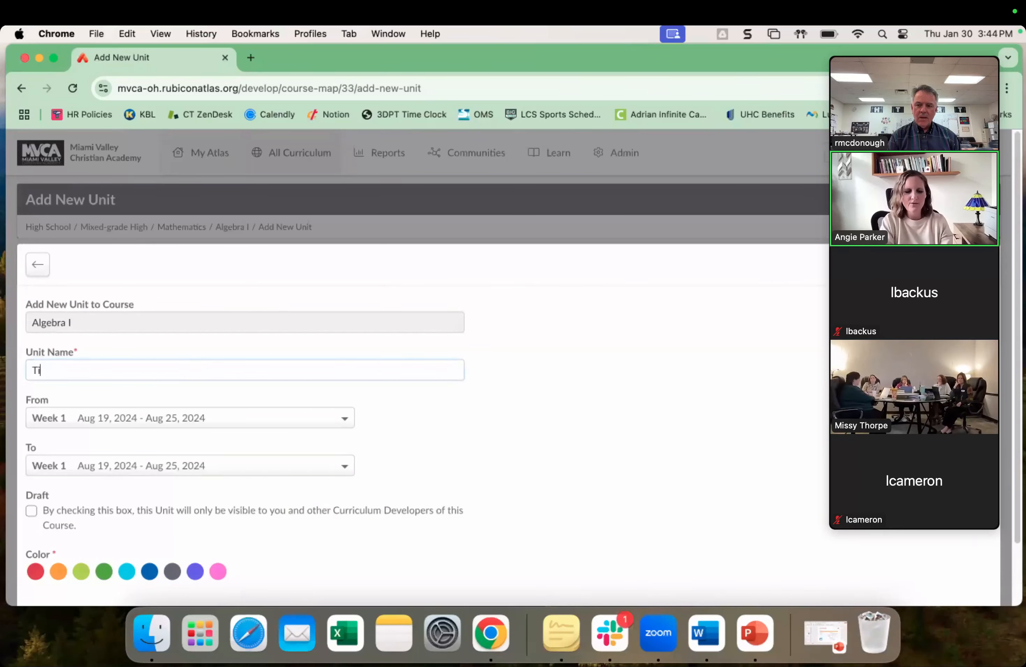
pyautogui.write('tle of Unit 2')
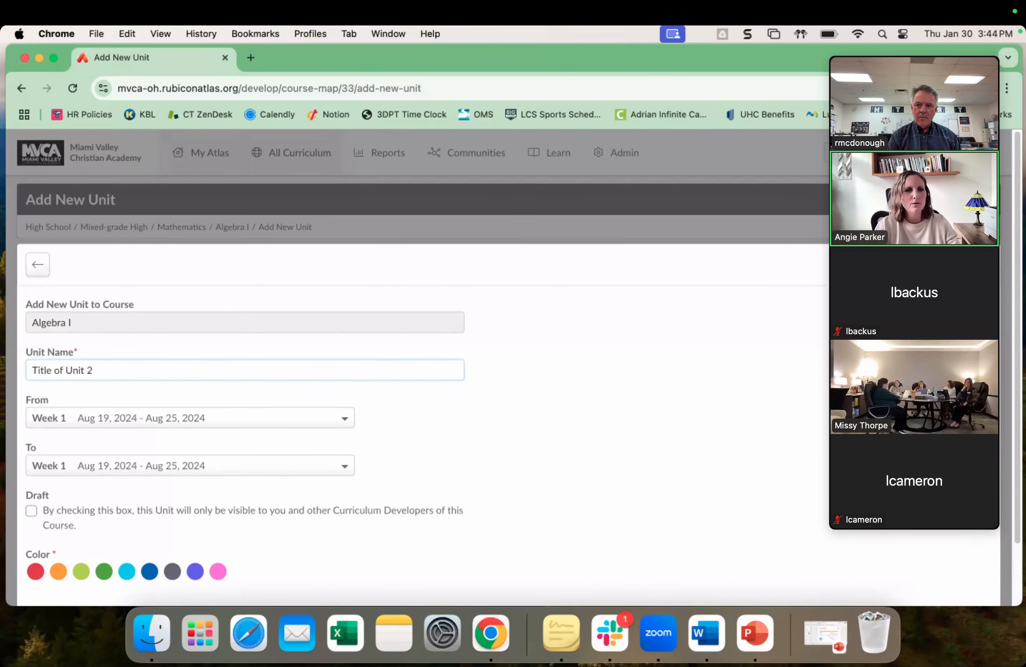
pyautogui.click(186, 424)
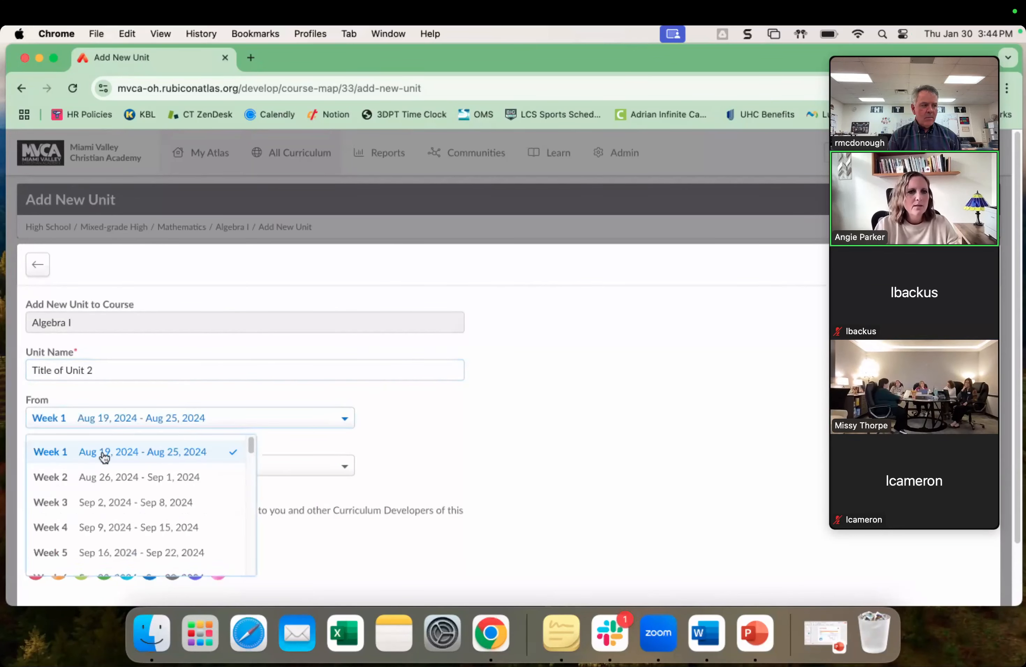
pyautogui.click(86, 478)
pyautogui.click(84, 476)
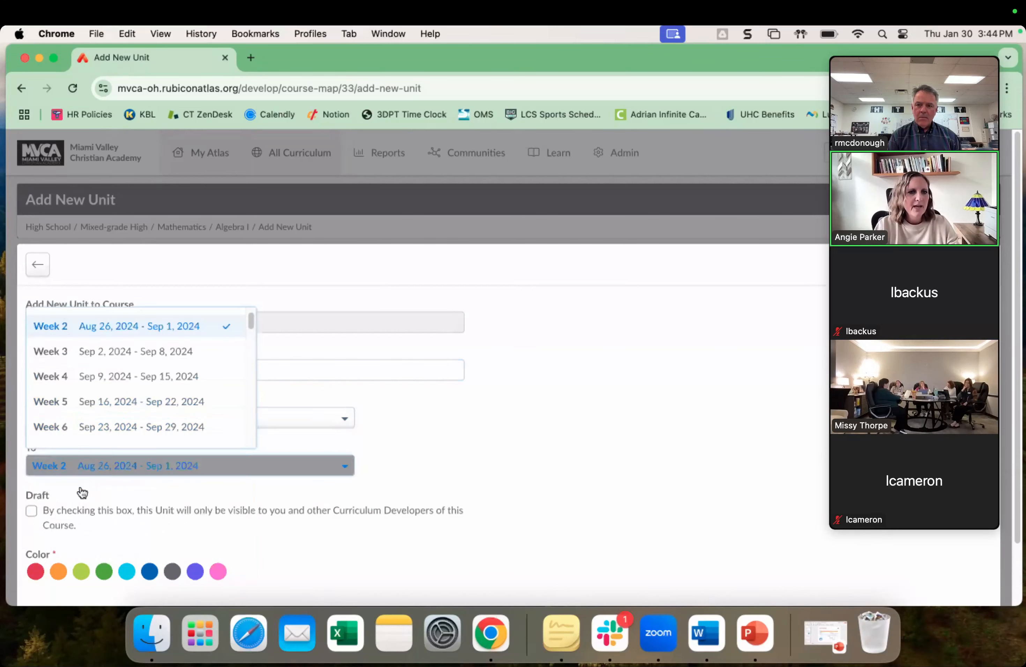
pyautogui.click(92, 358)
pyautogui.click(125, 576)
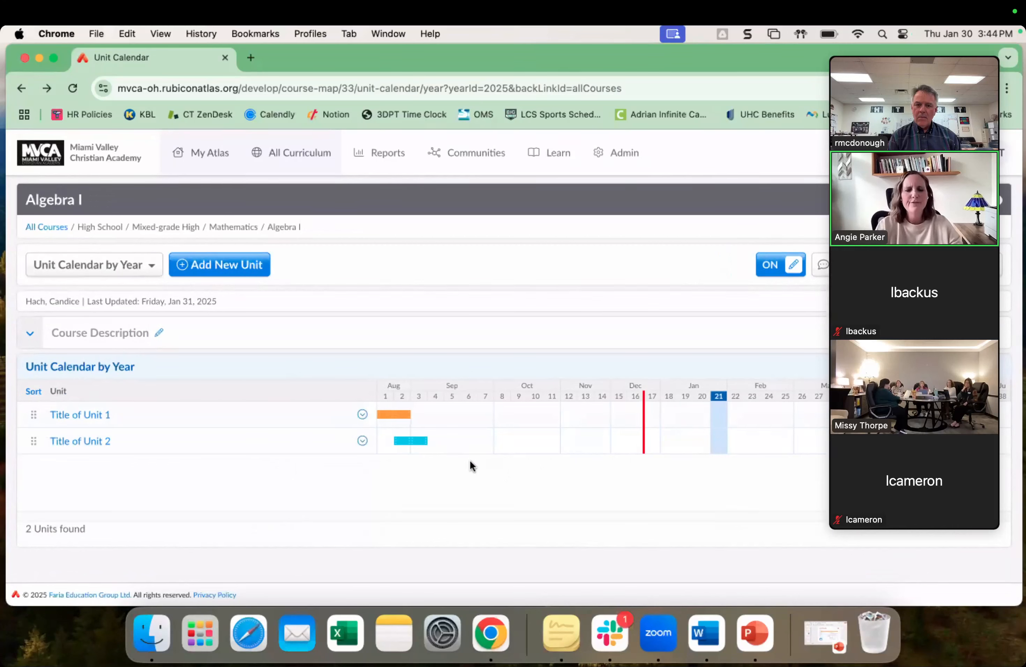
# Move the Title of Unit 2 bar on the calendar so that it runs from week 3 to week 4.
pyautogui.moveTo(406, 441); pyautogui.dragTo(423, 441)
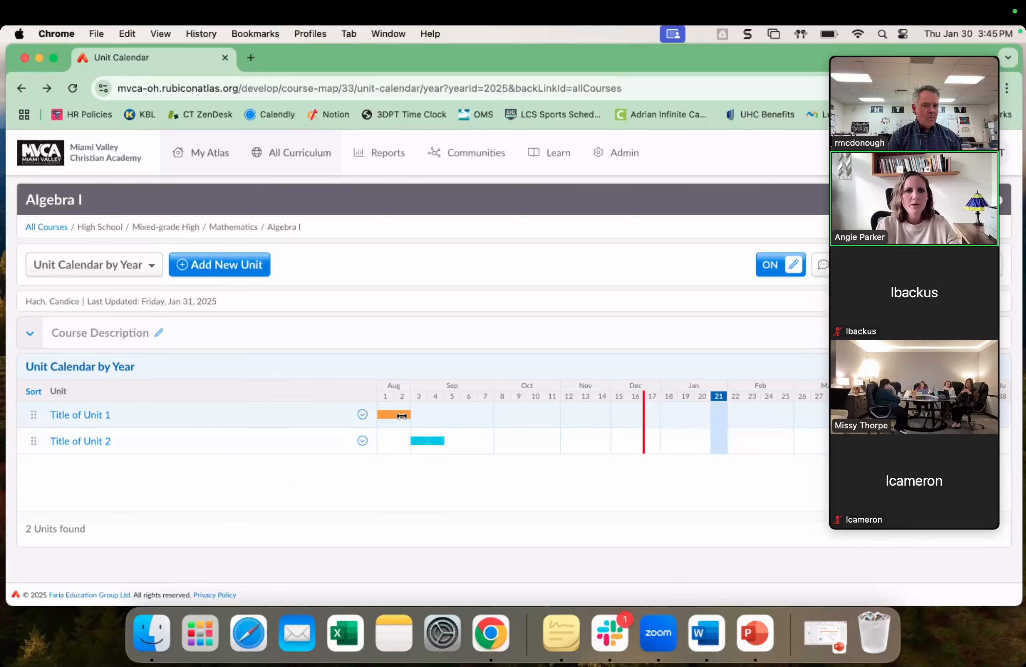
pyautogui.moveTo(407, 414)
pyautogui.mouseDown()
pyautogui.moveTo(525, 415)
pyautogui.moveTo(406, 414)
pyautogui.mouseUp()
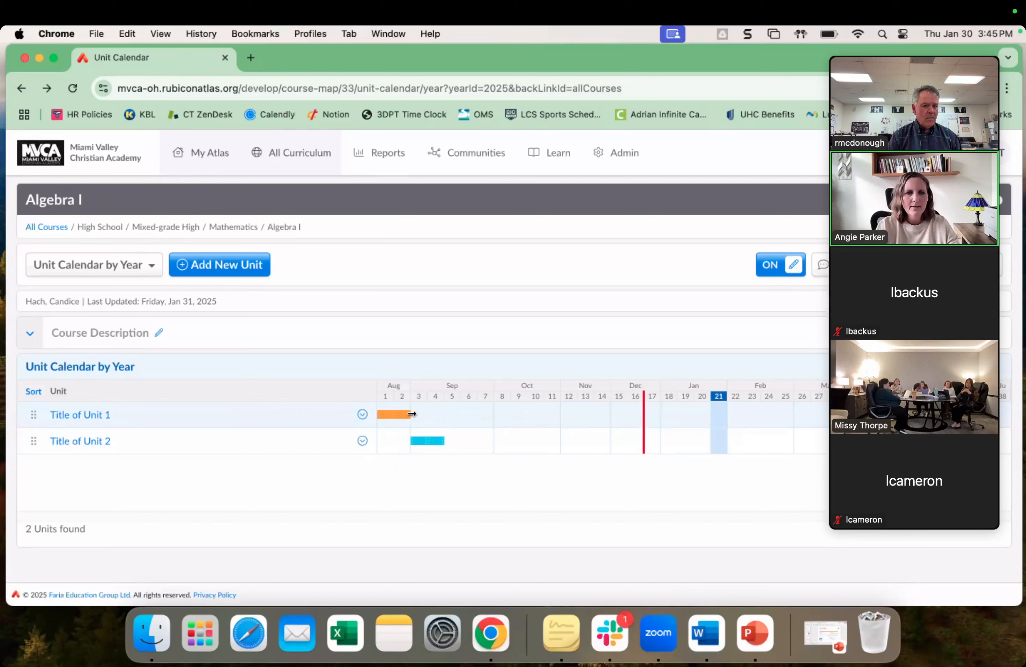
pyautogui.moveTo(411, 414)
pyautogui.mouseDown()
pyautogui.moveTo(474, 413)
pyautogui.moveTo(407, 413)
pyautogui.mouseUp()
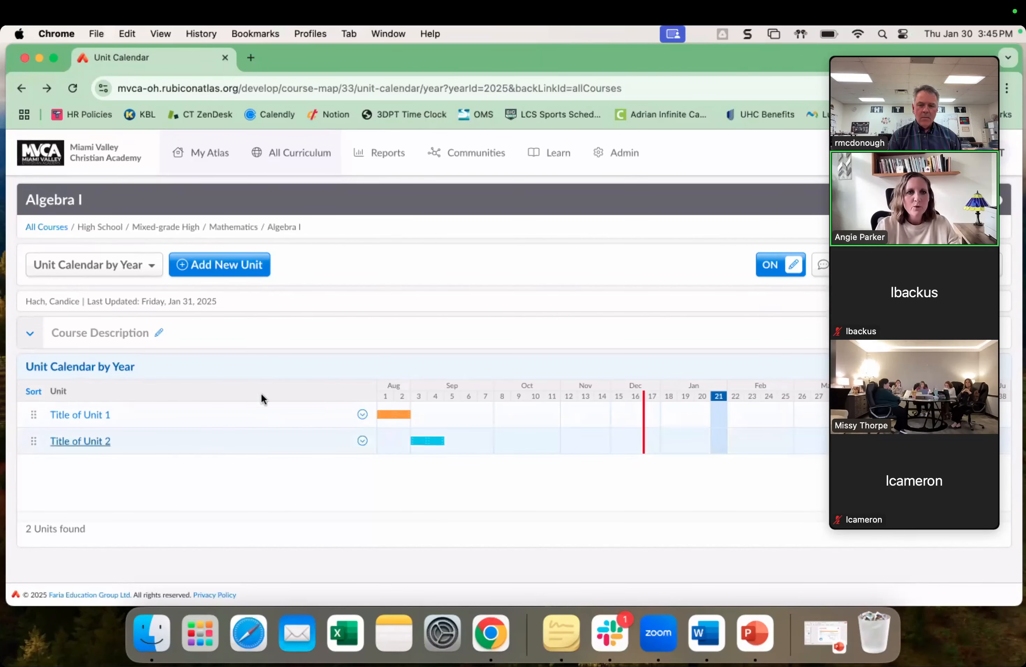
# Add a pink unit named Title of Unit 3 for weeks 4 to 5, and shift it on the calendar to weeks 5 to 6.
pyautogui.click(222, 265)
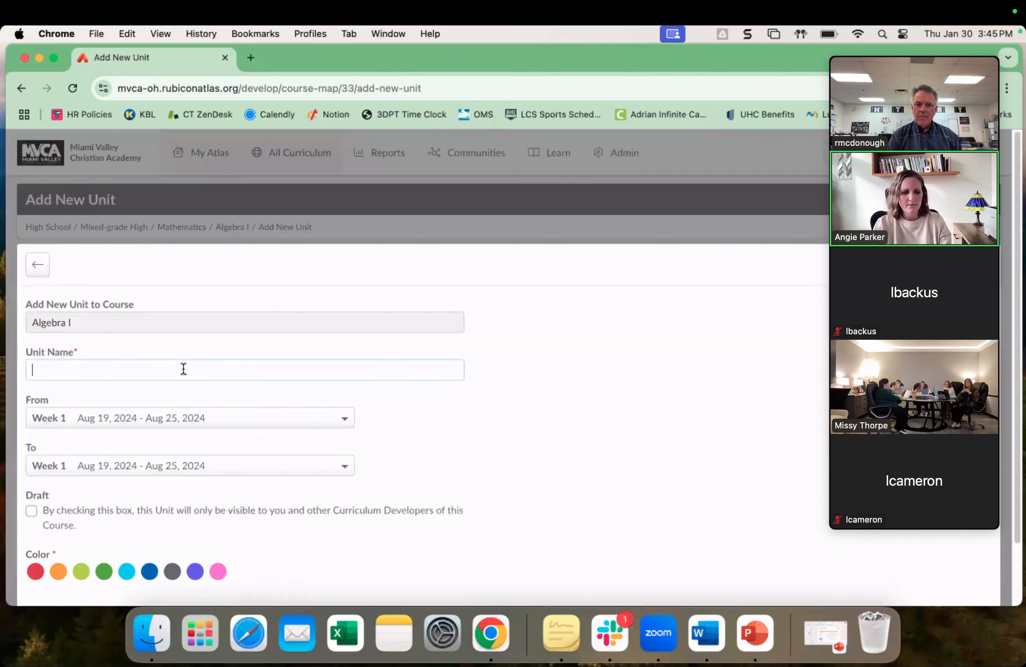
pyautogui.write('Title of Unit ')
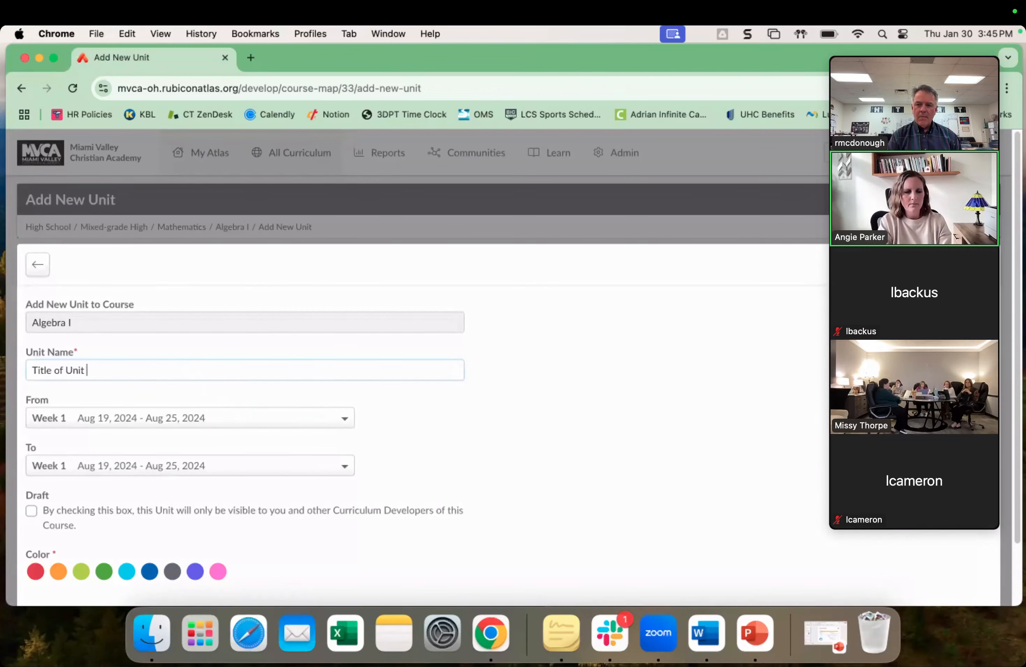
pyautogui.write('3')
pyautogui.click(172, 422)
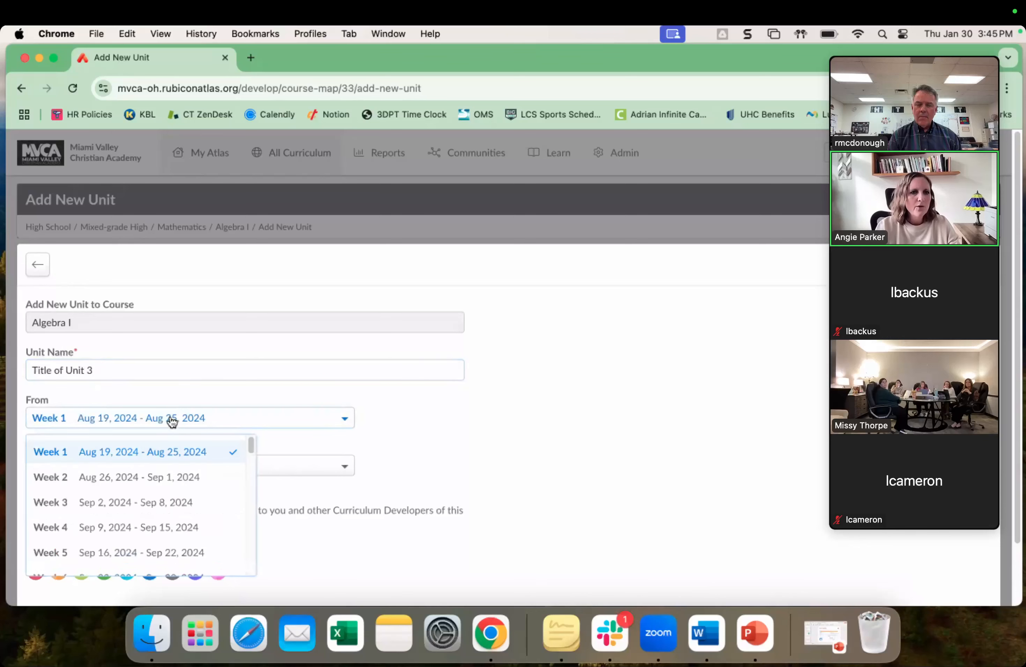
pyautogui.click(475, 438)
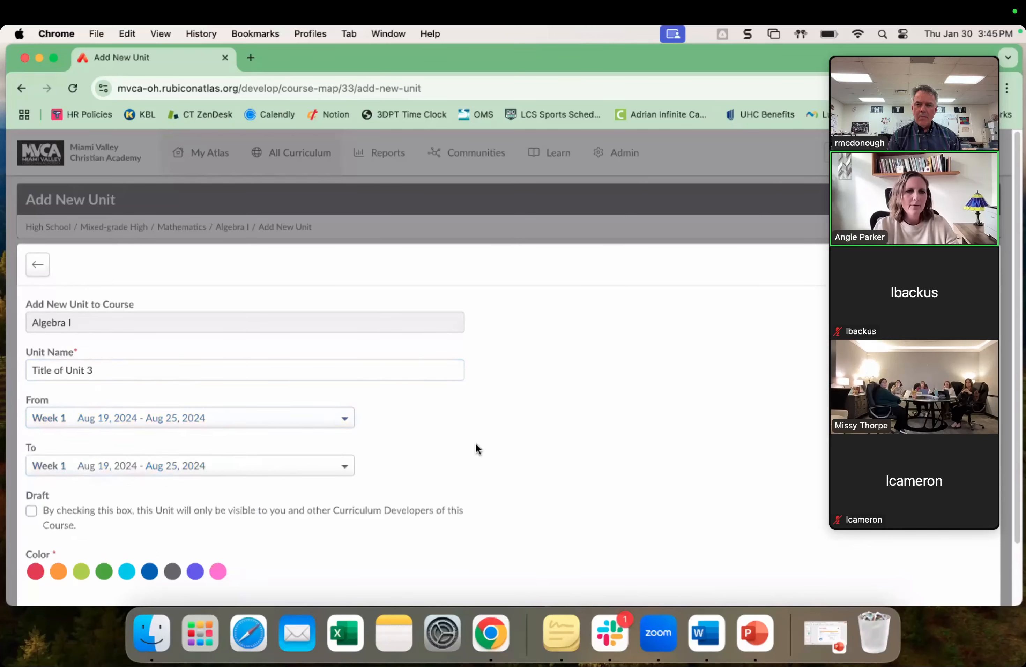
pyautogui.click(163, 425)
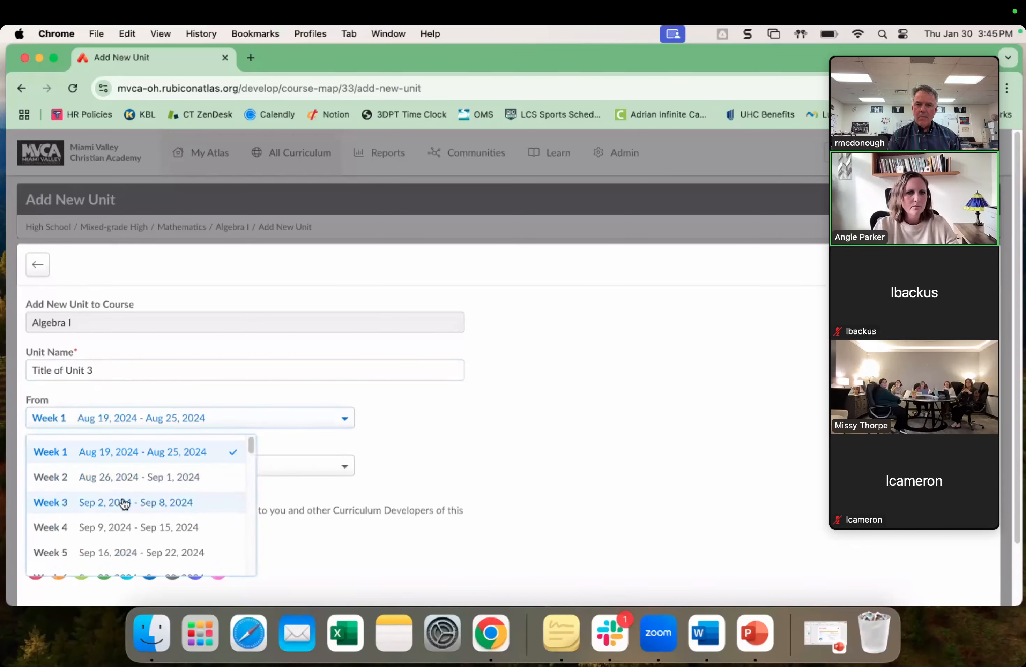
pyautogui.click(121, 527)
pyautogui.click(130, 471)
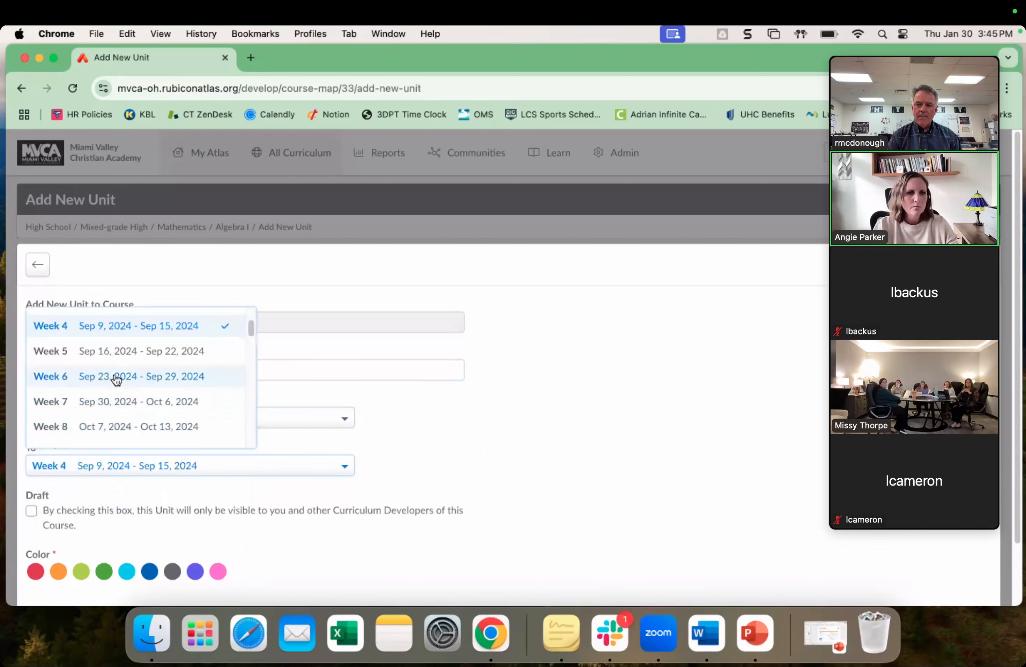
pyautogui.click(113, 351)
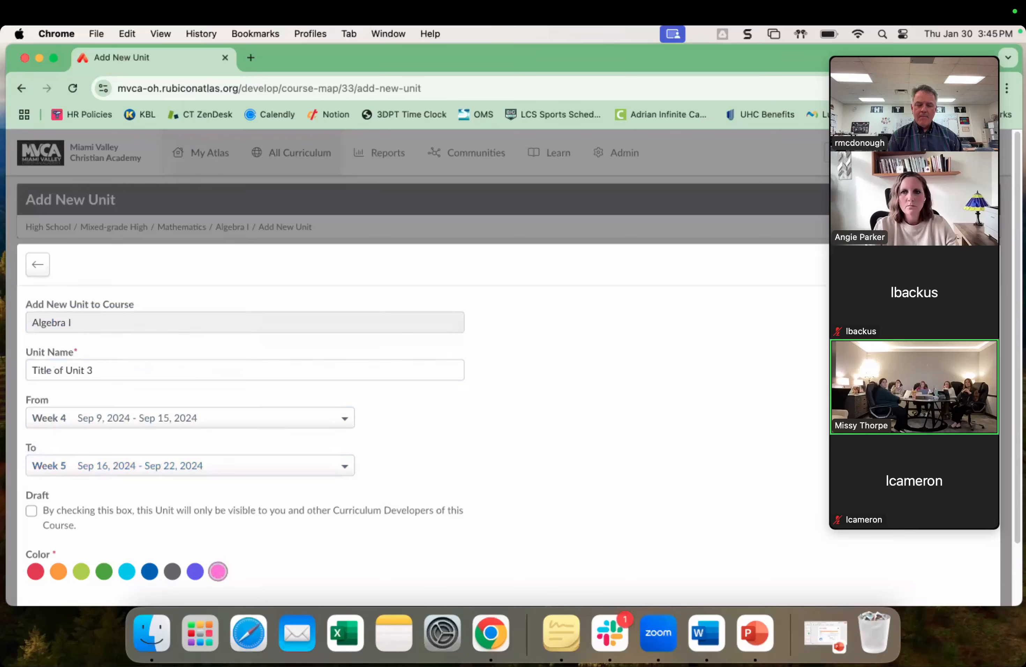
pyautogui.click(970, 264)
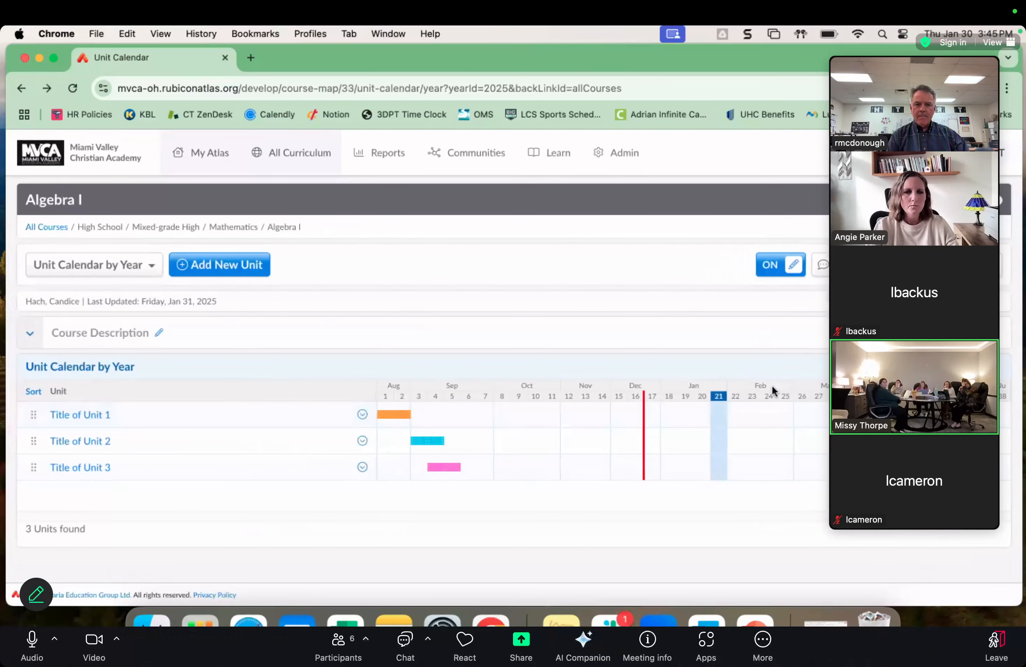
pyautogui.moveTo(446, 468); pyautogui.dragTo(463, 468)
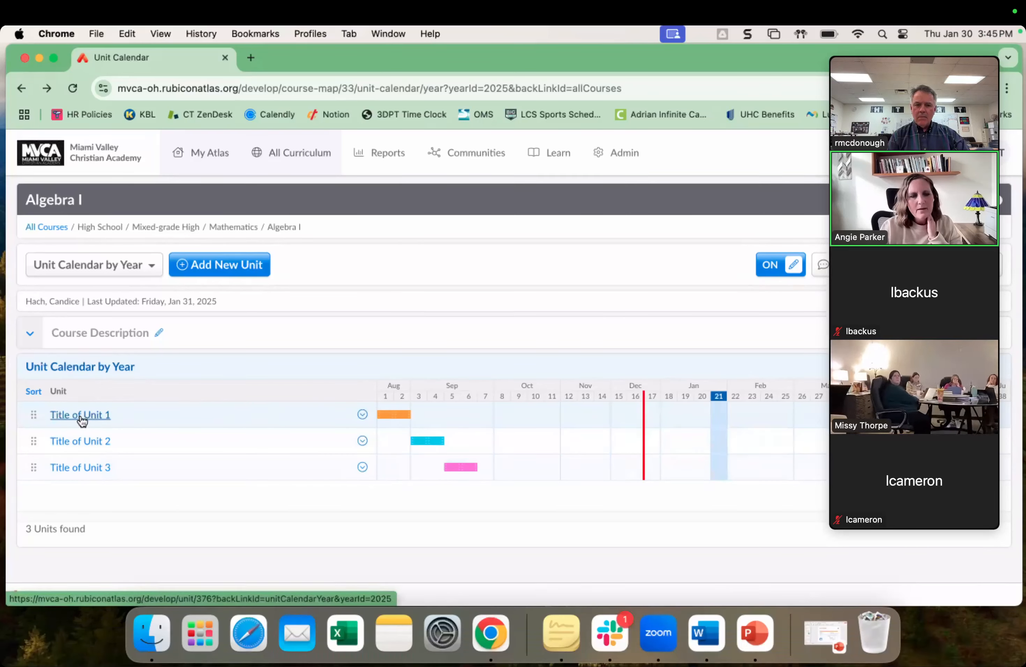
# Open the unit settings of Title of Unit 1 and return to the Algebra I calendar.
pyautogui.click(363, 416)
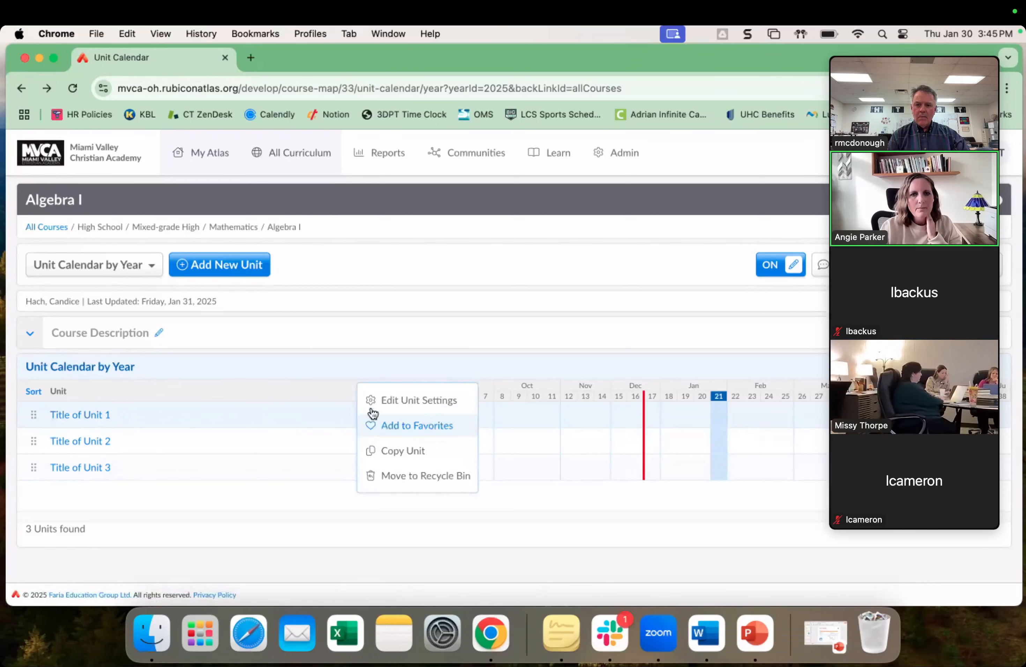
pyautogui.click(380, 400)
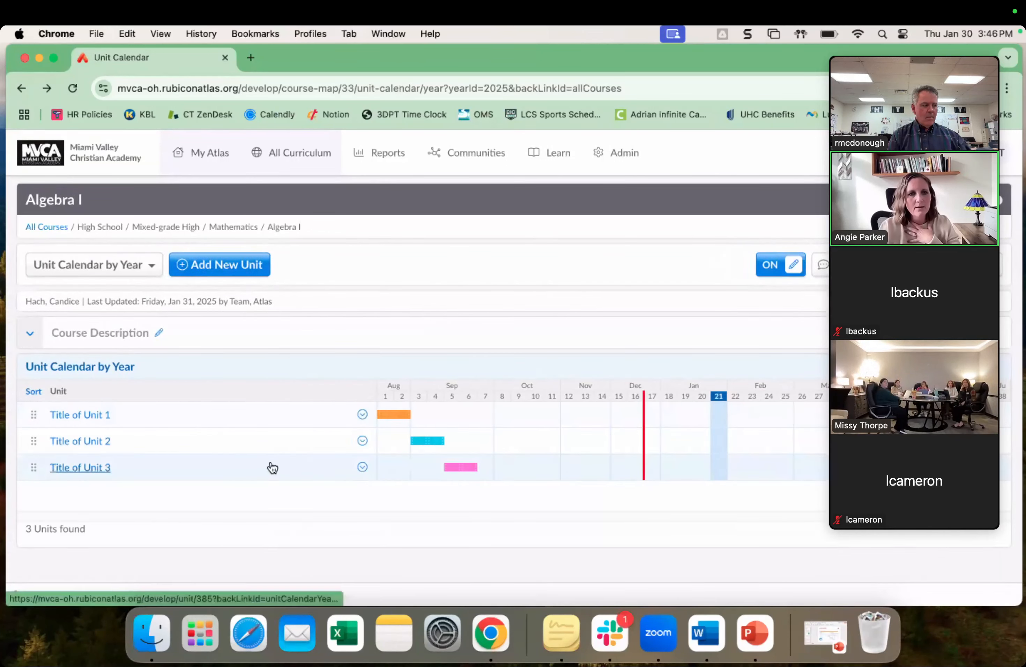
# Move Title of Unit 1 to the recycle bin and confirm the removal.
pyautogui.click(362, 415)
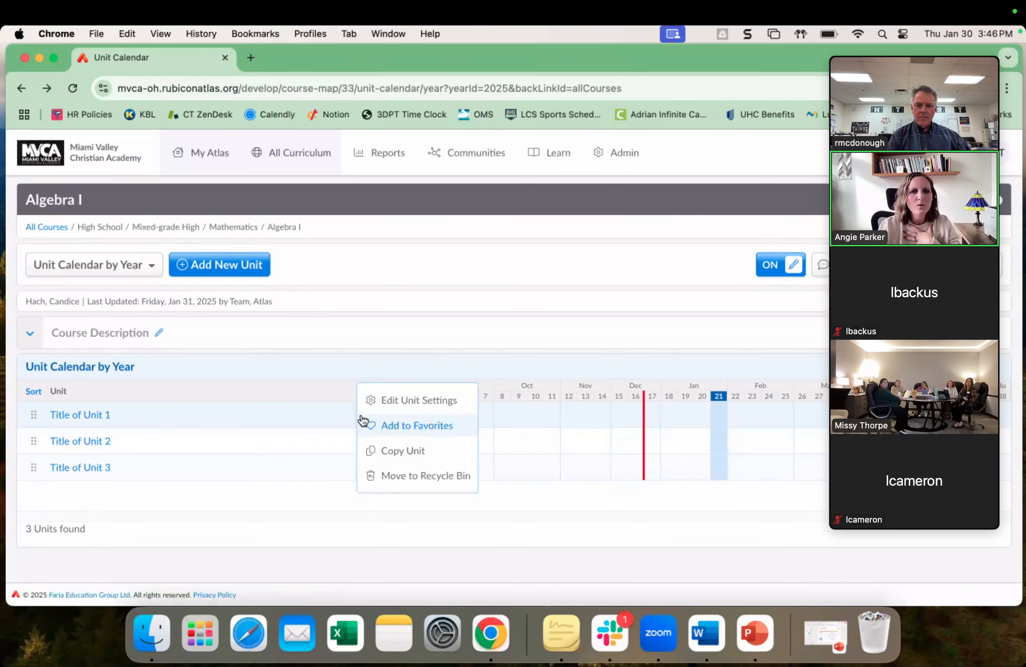
pyautogui.click(395, 476)
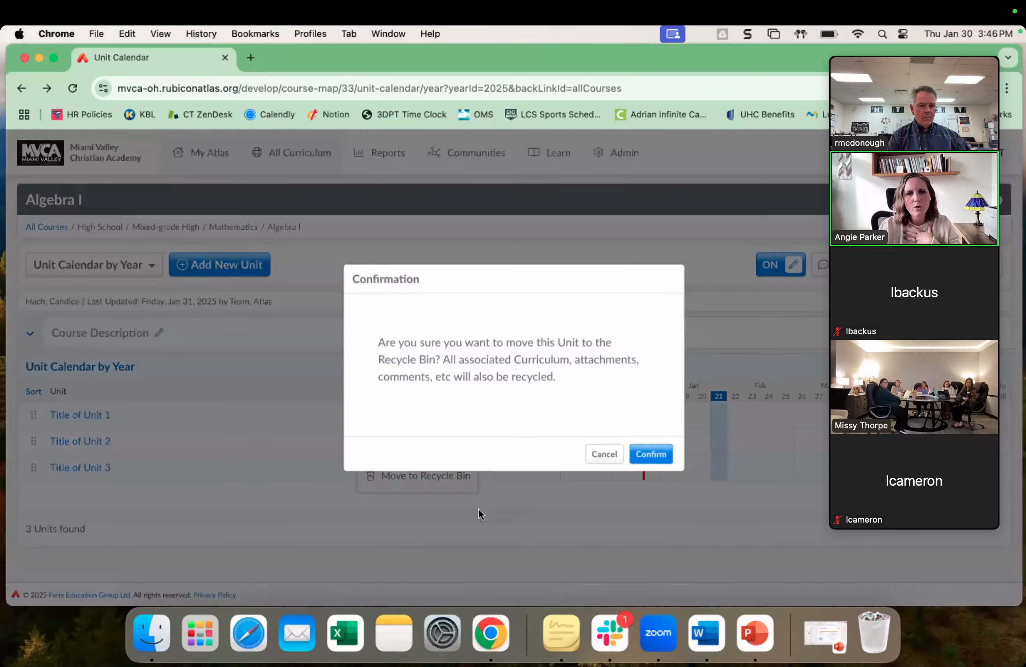
pyautogui.click(648, 455)
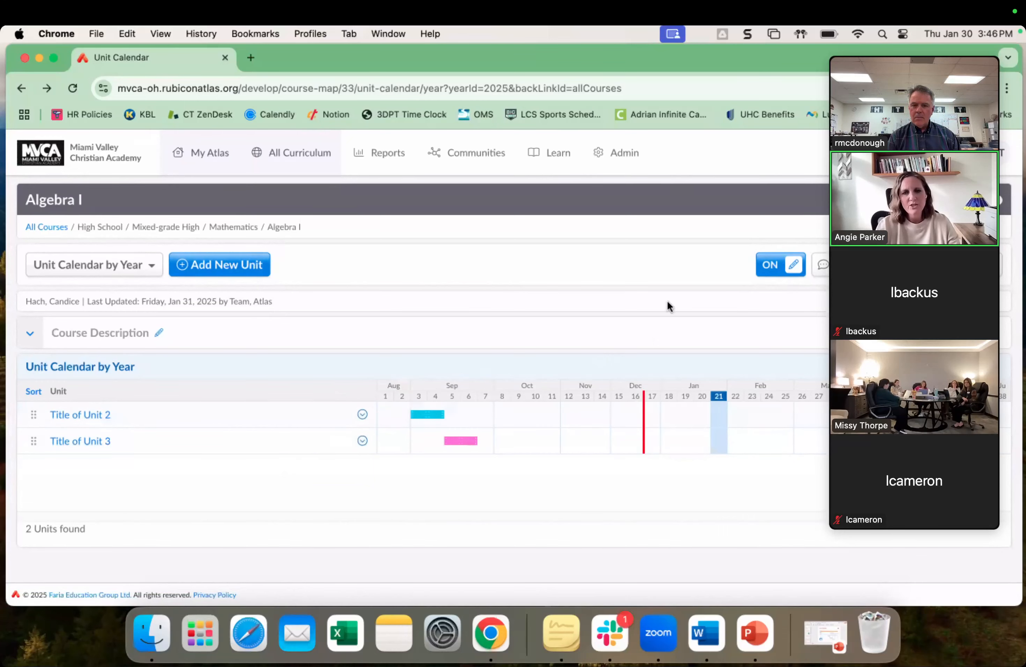
# Restore Title of Unit 1 from the Algebra I recycle bin and dismiss the notification.
pyautogui.click(867, 265)
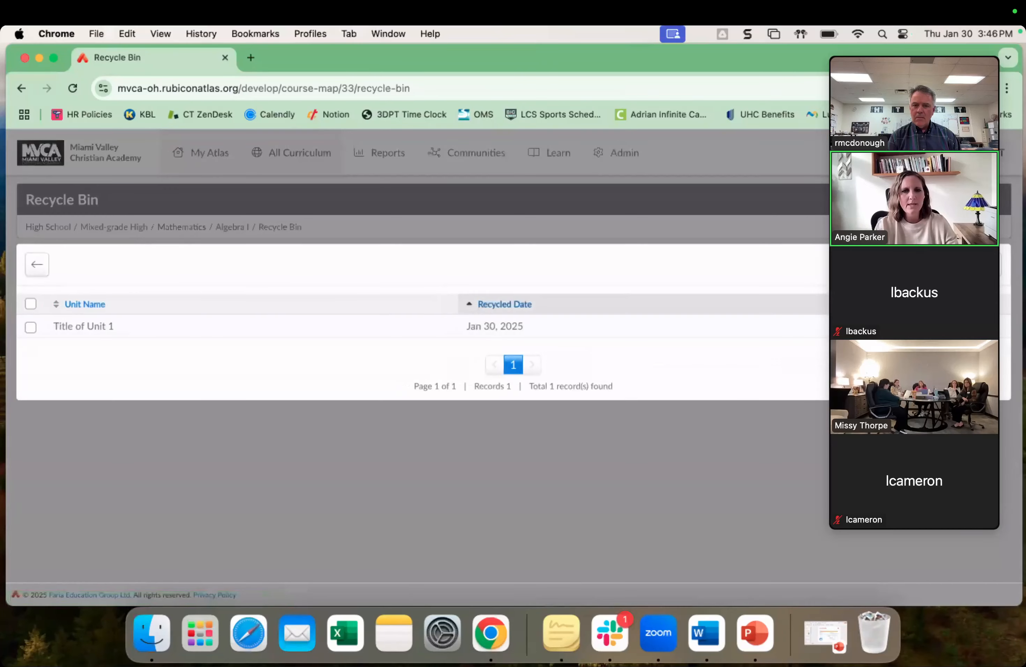
pyautogui.click(32, 328)
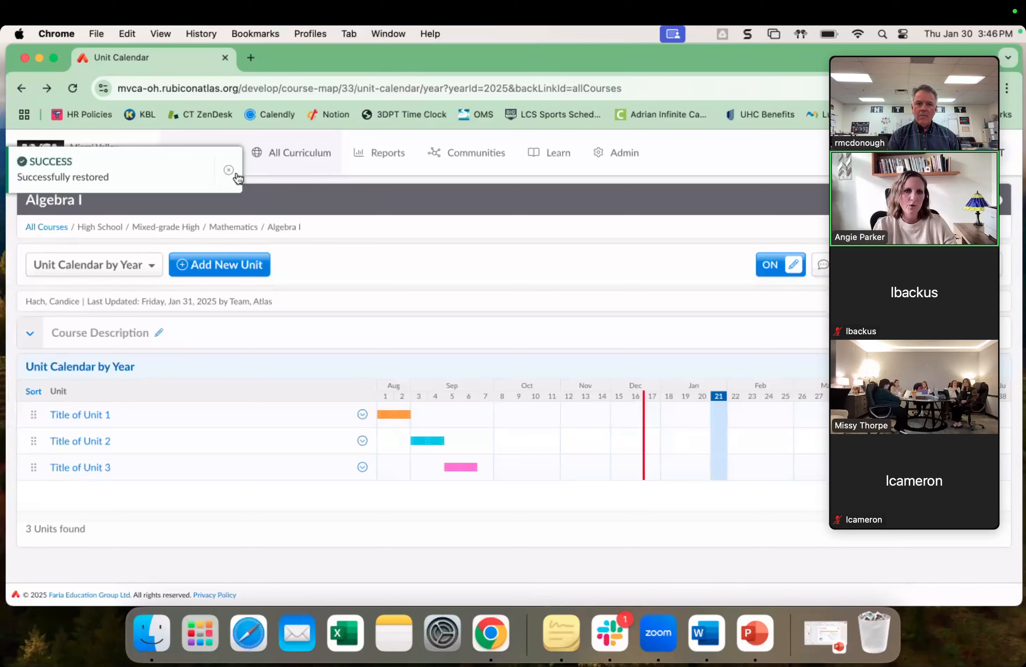
pyautogui.click(229, 170)
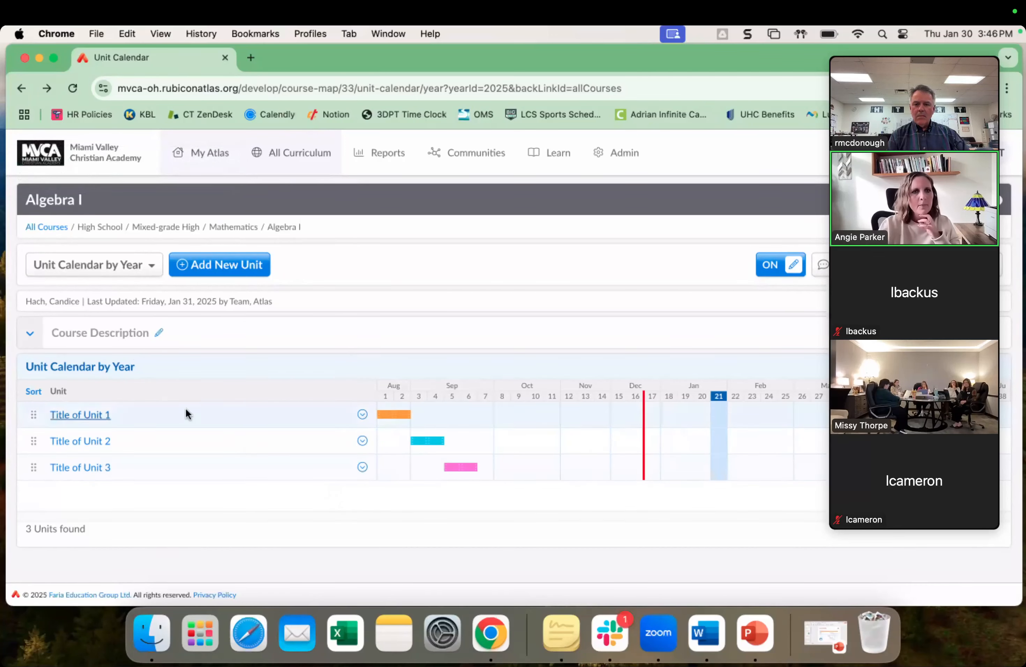
# View the Algebra I course description editor, return to the calendar, and check the actions available for Title of Unit 1.
pyautogui.click(160, 336)
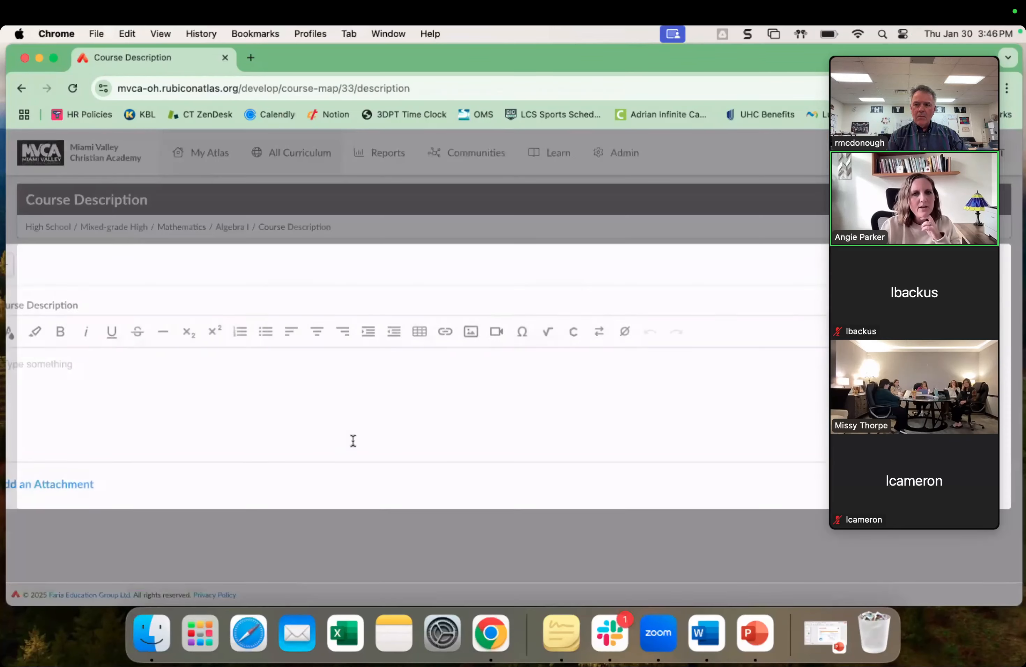
pyautogui.click(335, 435)
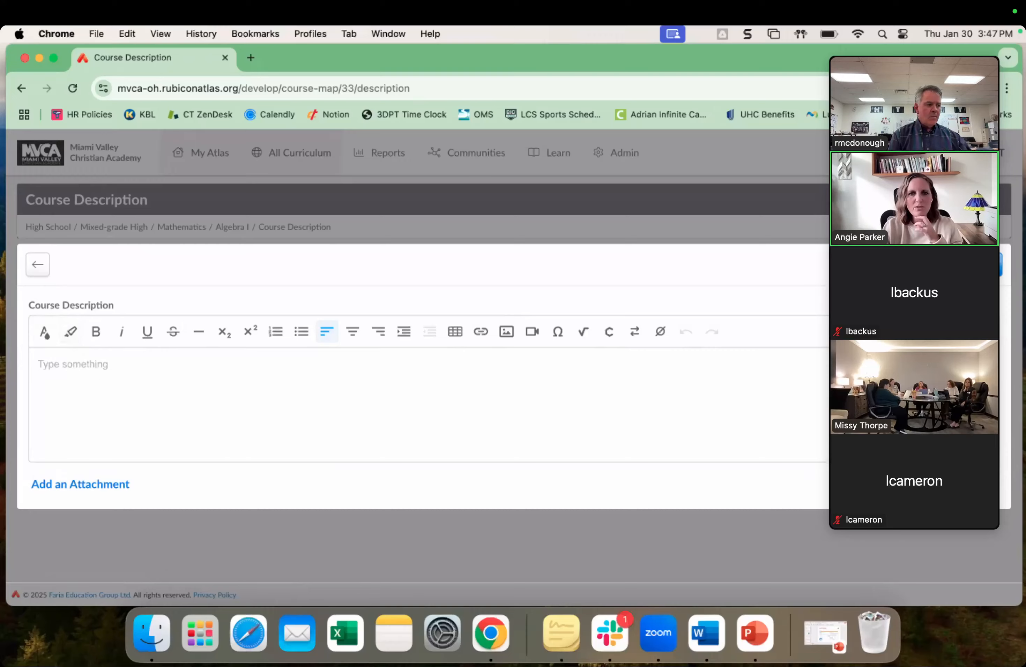
pyautogui.click(981, 265)
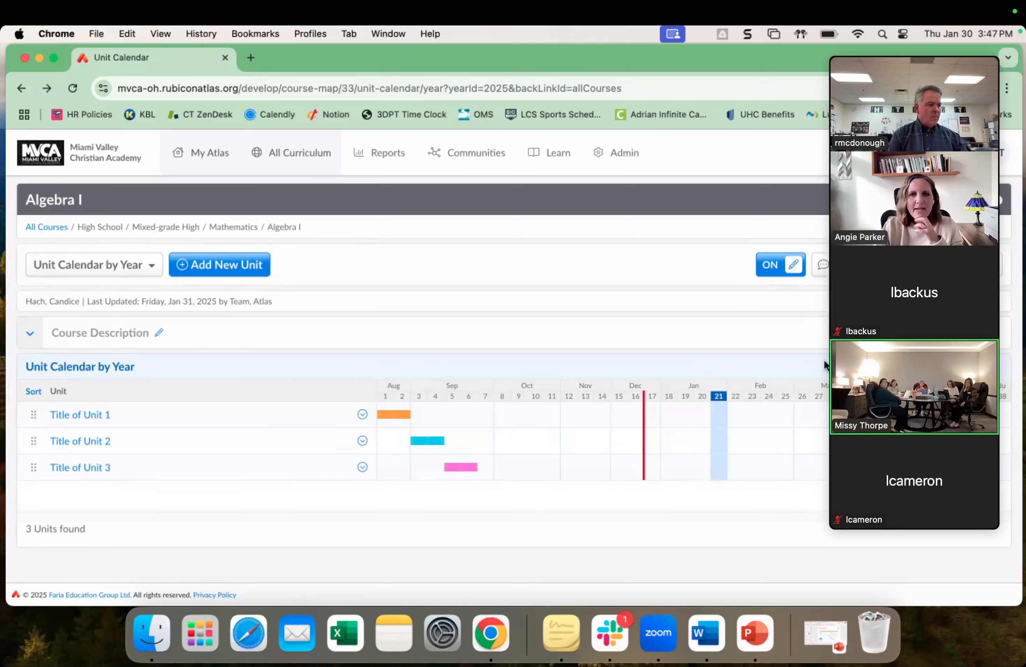
pyautogui.click(362, 415)
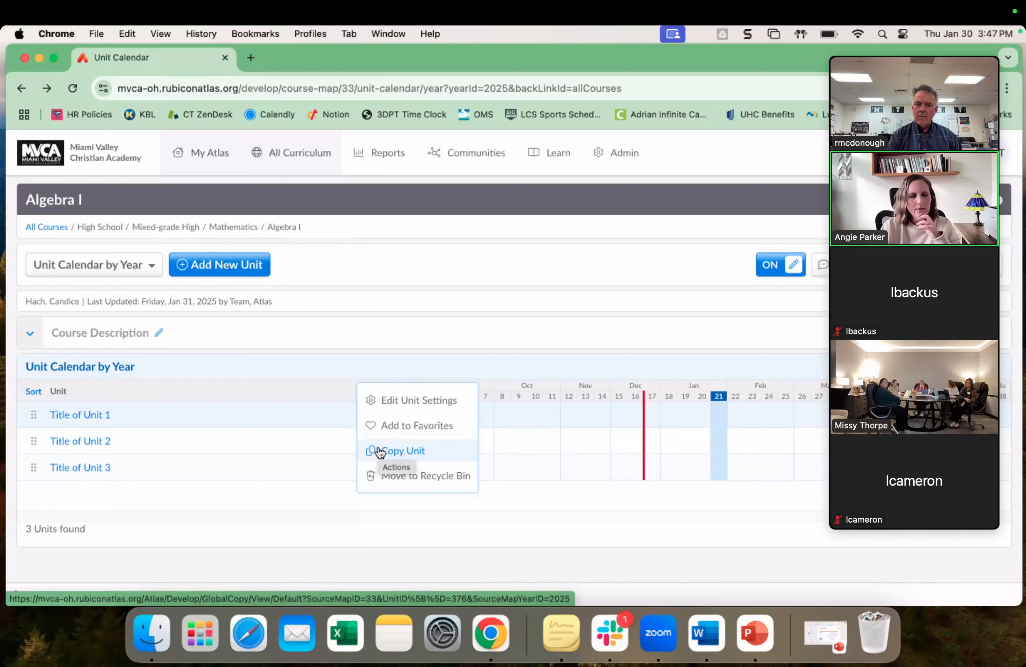
pyautogui.click(284, 505)
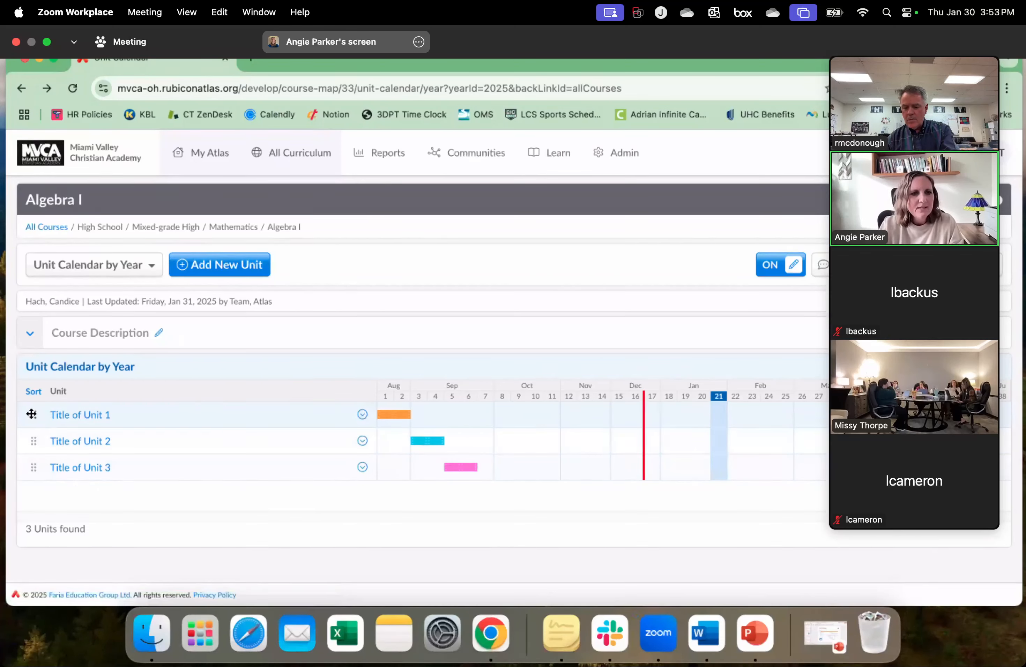
# Reorder the unit list by moving Title of Unit 1 below Title of Unit 3, and return it to first place.
pyautogui.moveTo(31, 414); pyautogui.dragTo(31, 487)
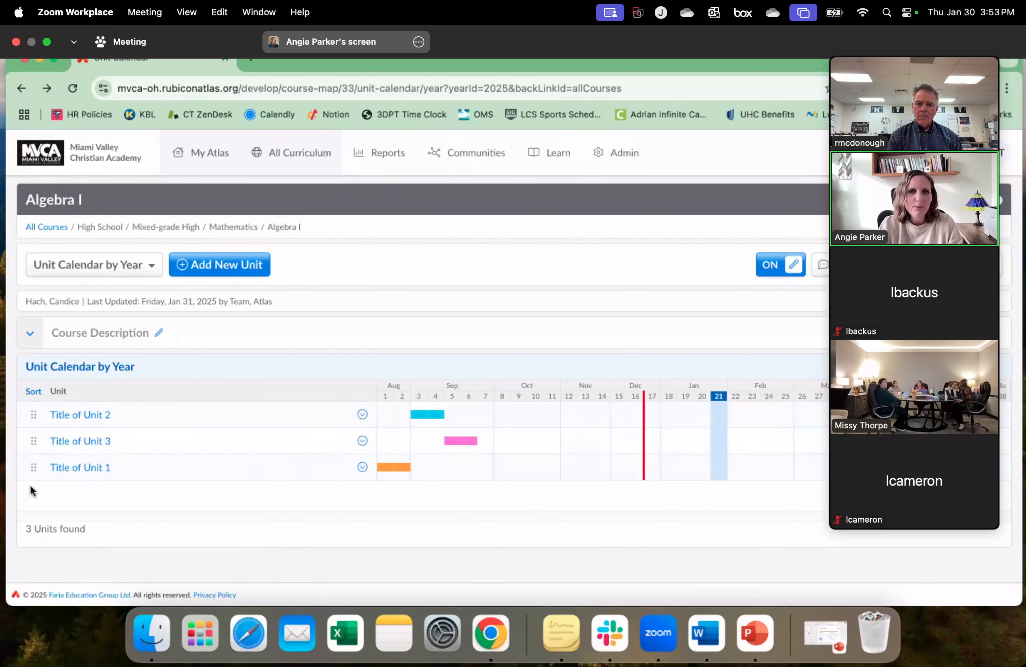
pyautogui.moveTo(32, 467); pyautogui.dragTo(28, 416)
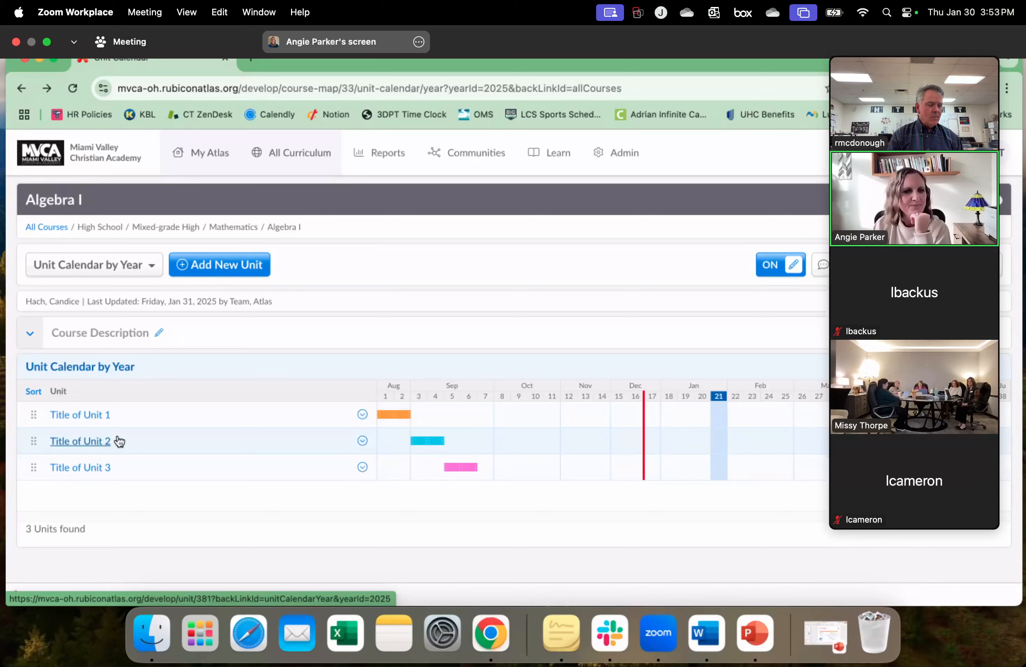
# Open the unit plan of Title of Unit 1 and look through its sections from Standards to Resources.
pyautogui.click(91, 416)
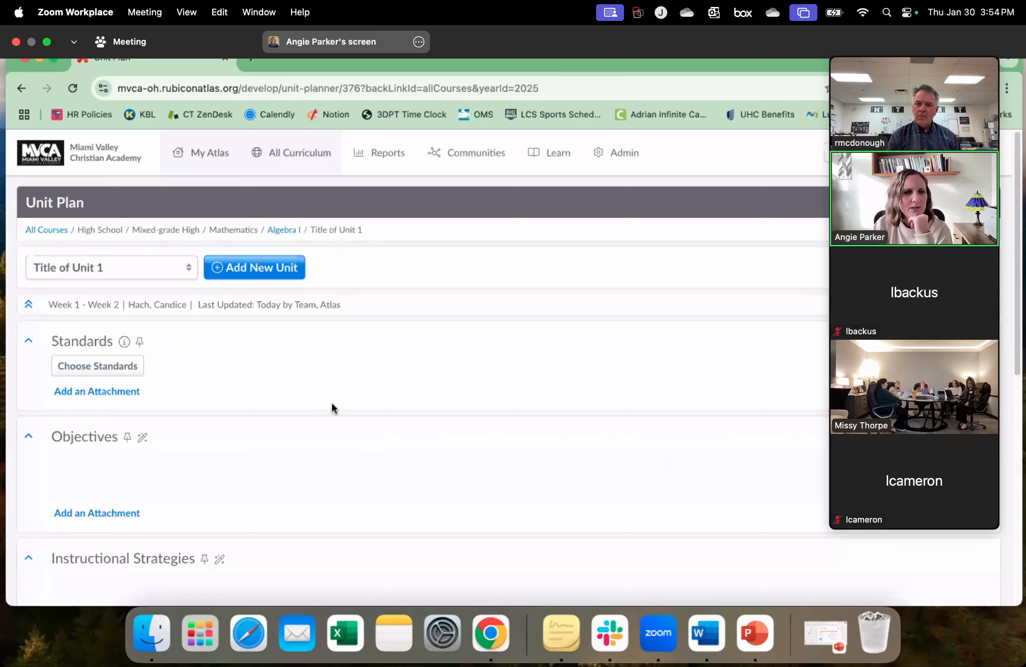
pyautogui.scroll(-1, 332, 407)
pyautogui.scroll(-5, 423, 451)
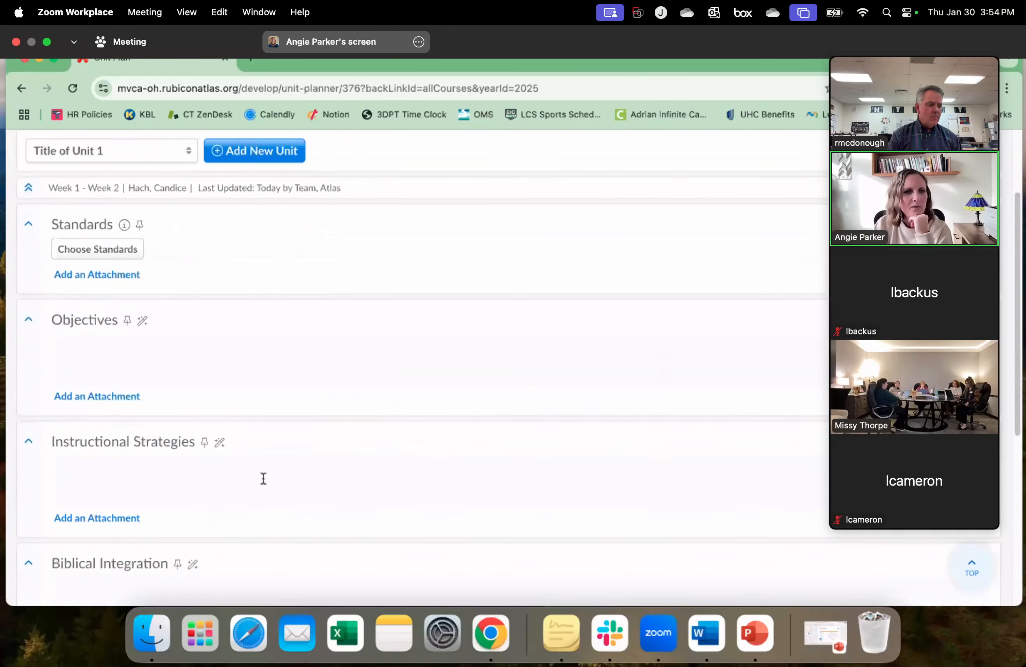
pyautogui.scroll(-5, 165, 476)
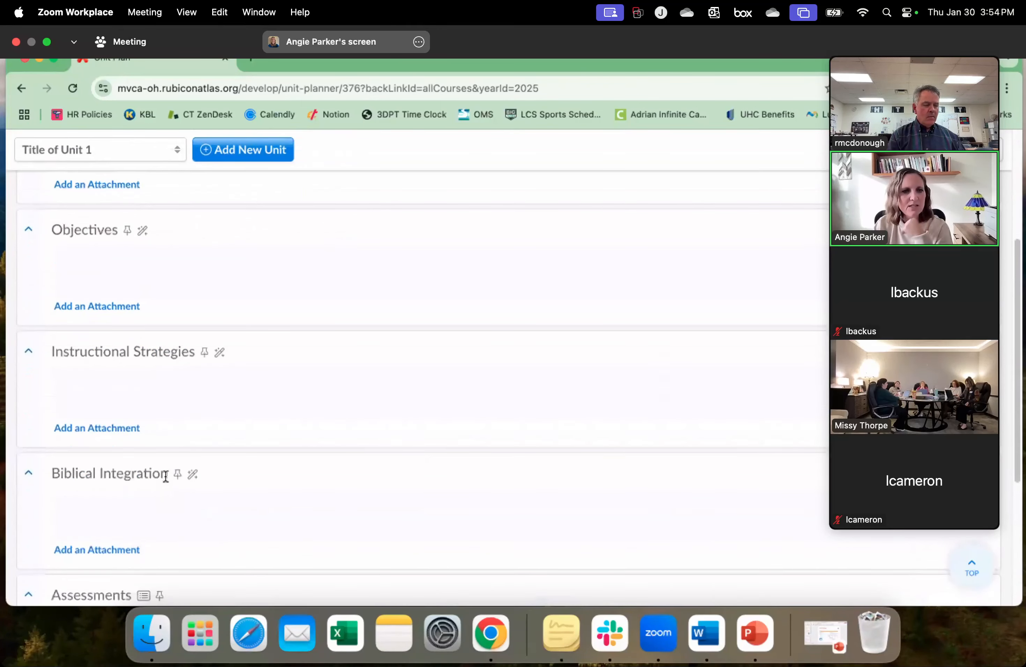
pyautogui.scroll(-1, 189, 509)
pyautogui.scroll(-10, 189, 509)
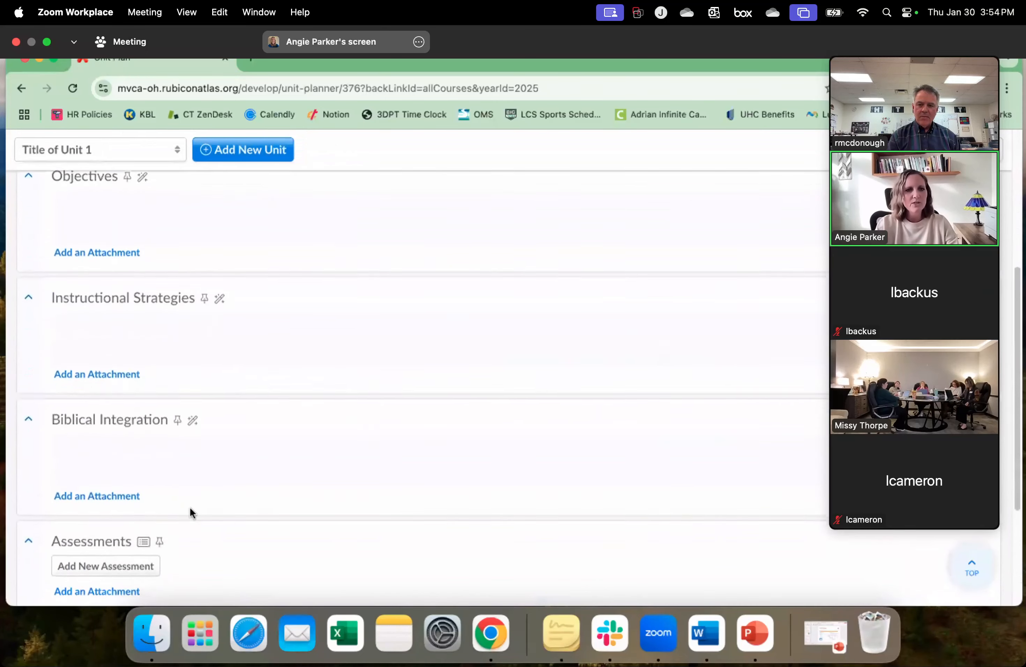
pyautogui.scroll(-2, 222, 508)
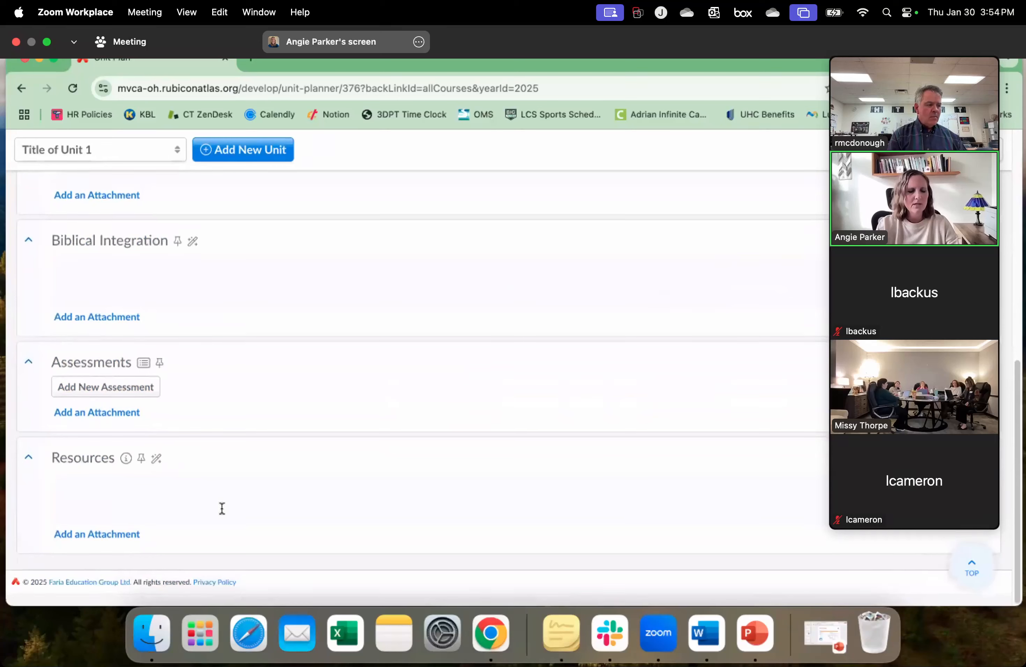
pyautogui.scroll(20, 224, 511)
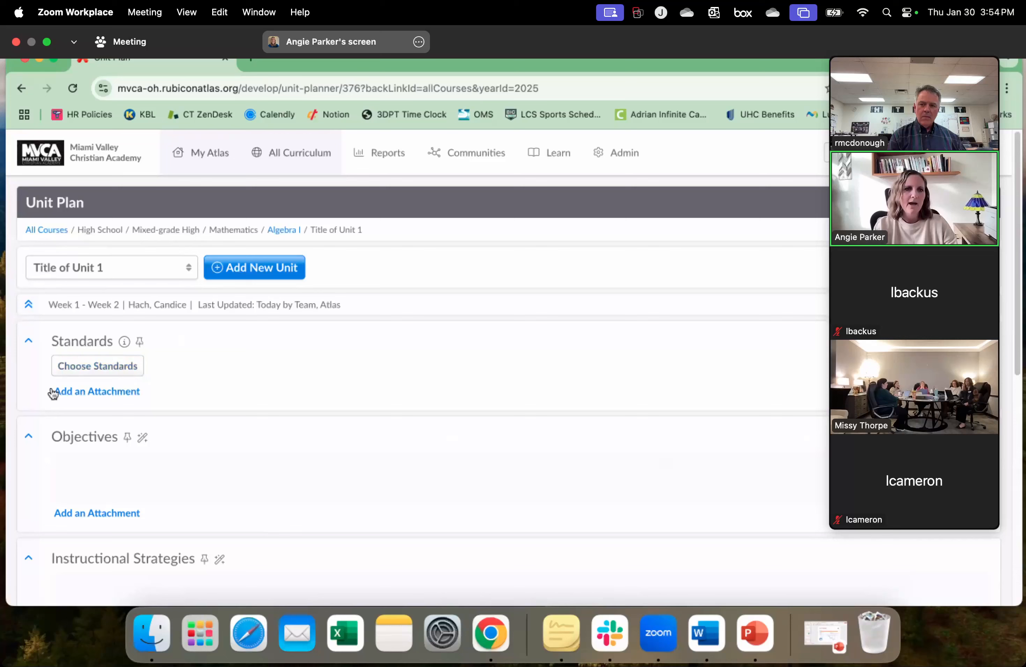
# Open the standards selection for Title of Unit 1 and browse by the subject OH: Social Studies (2018).
pyautogui.click(83, 372)
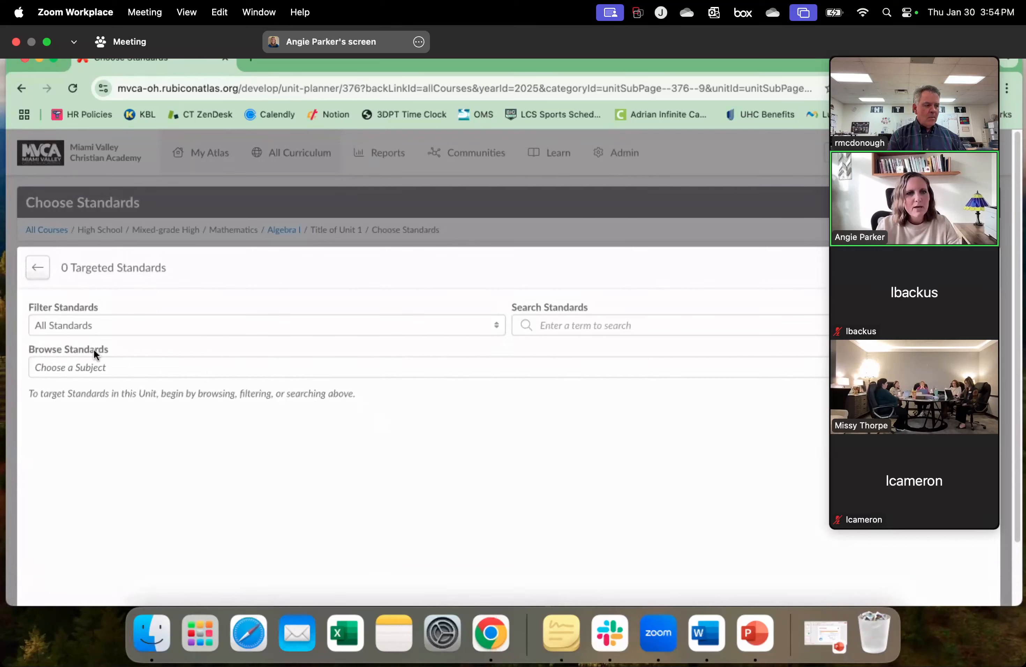
pyautogui.click(92, 369)
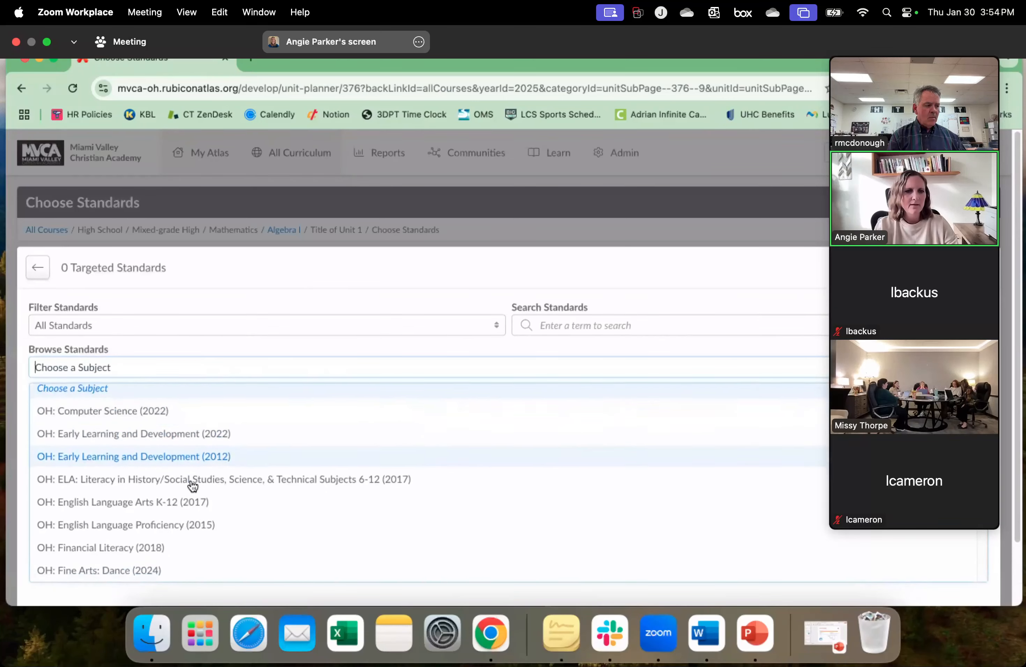
pyautogui.scroll(-5, 192, 487)
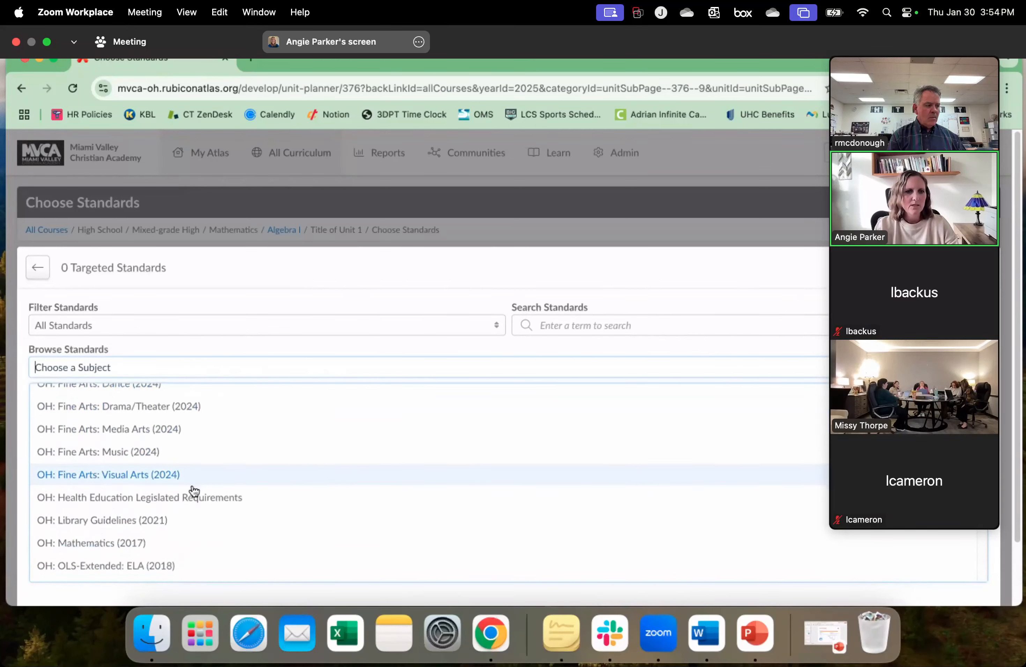
pyautogui.scroll(-6, 190, 490)
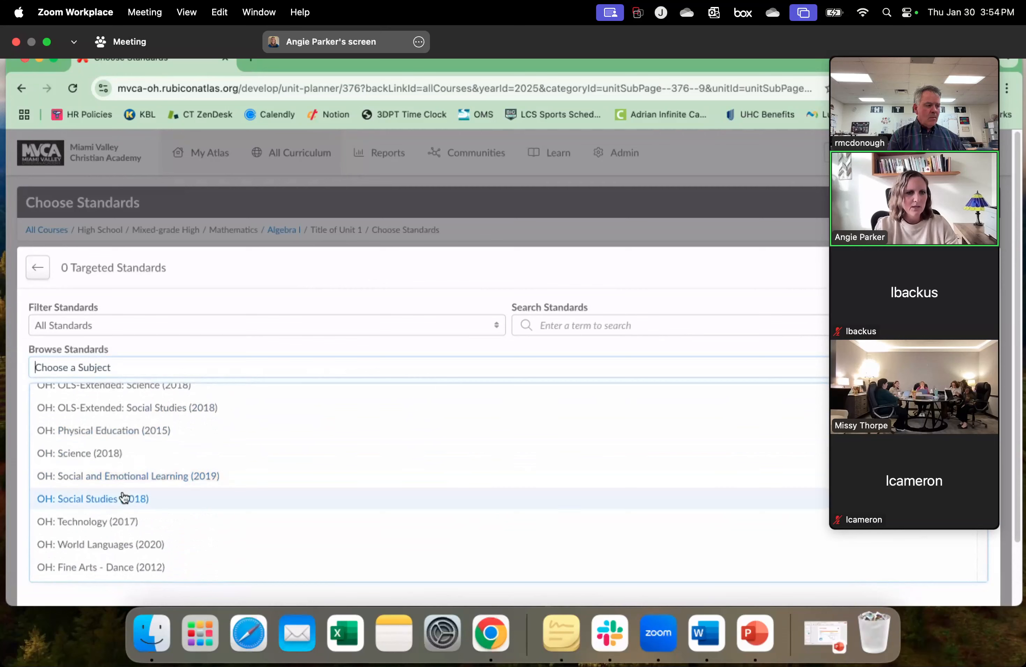
pyautogui.click(124, 500)
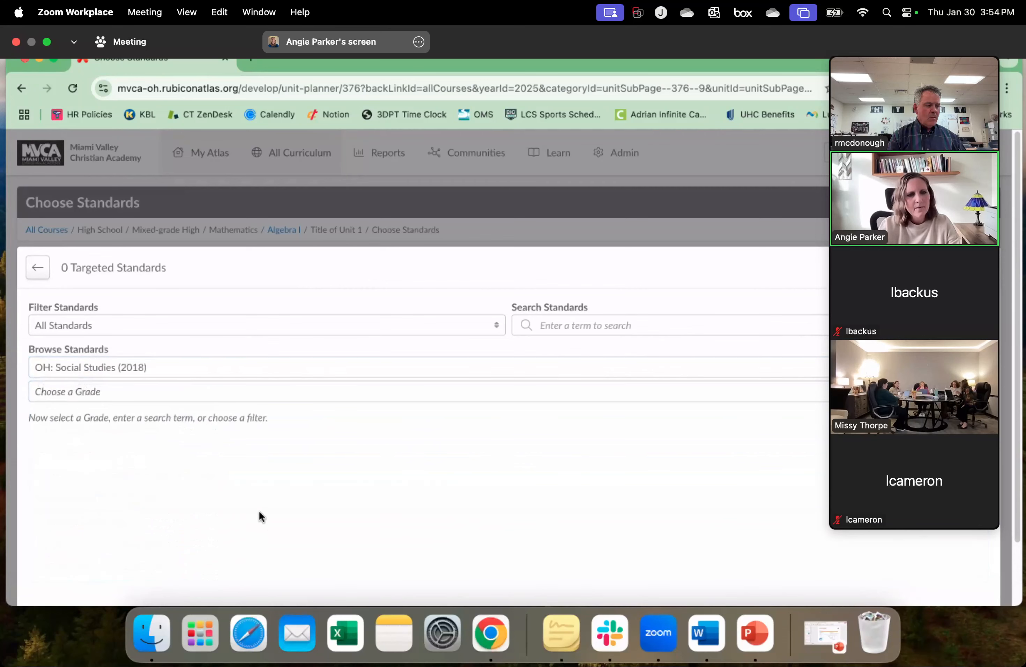
# Change the browsed subject to OH: OLS-Extended: Mathematics (2018) and set the grade to OH: HS: Algebra.
pyautogui.click(124, 366)
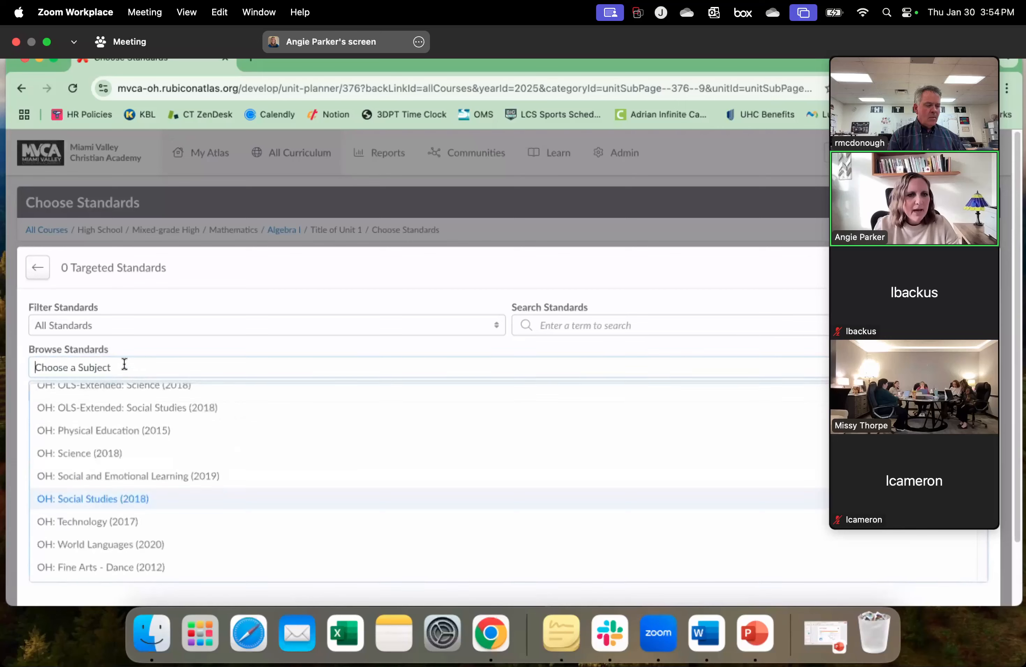
pyautogui.scroll(10, 139, 493)
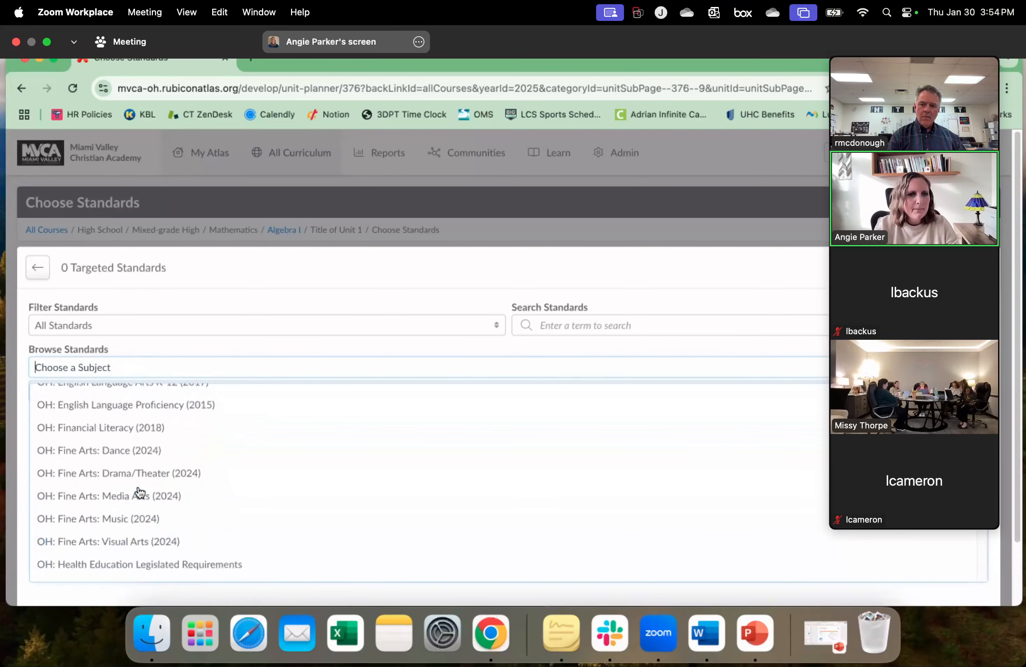
pyautogui.scroll(-8, 139, 493)
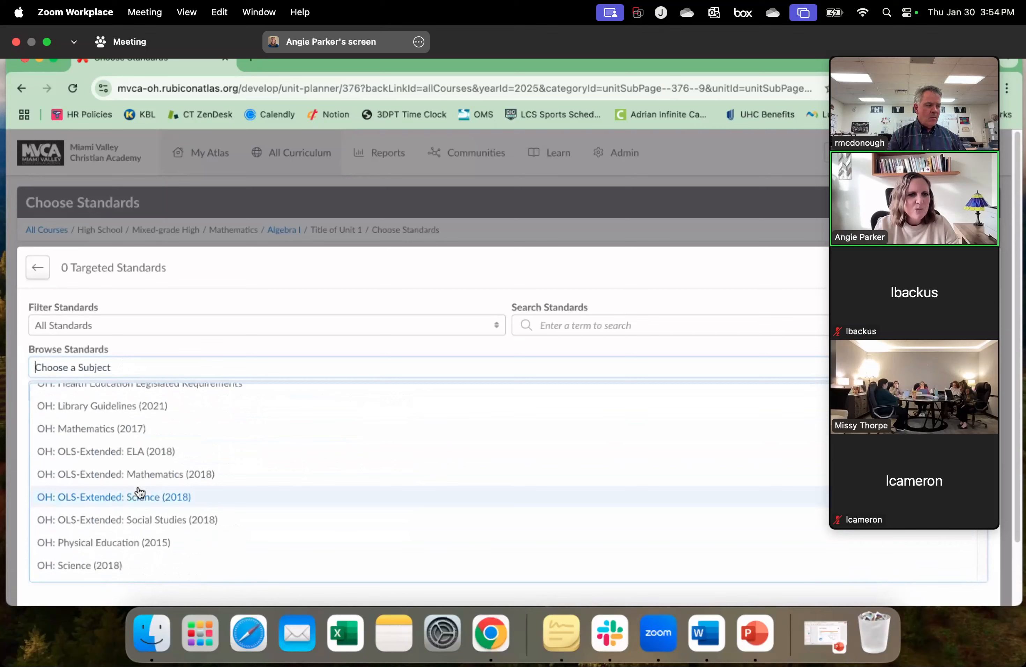
pyautogui.click(137, 473)
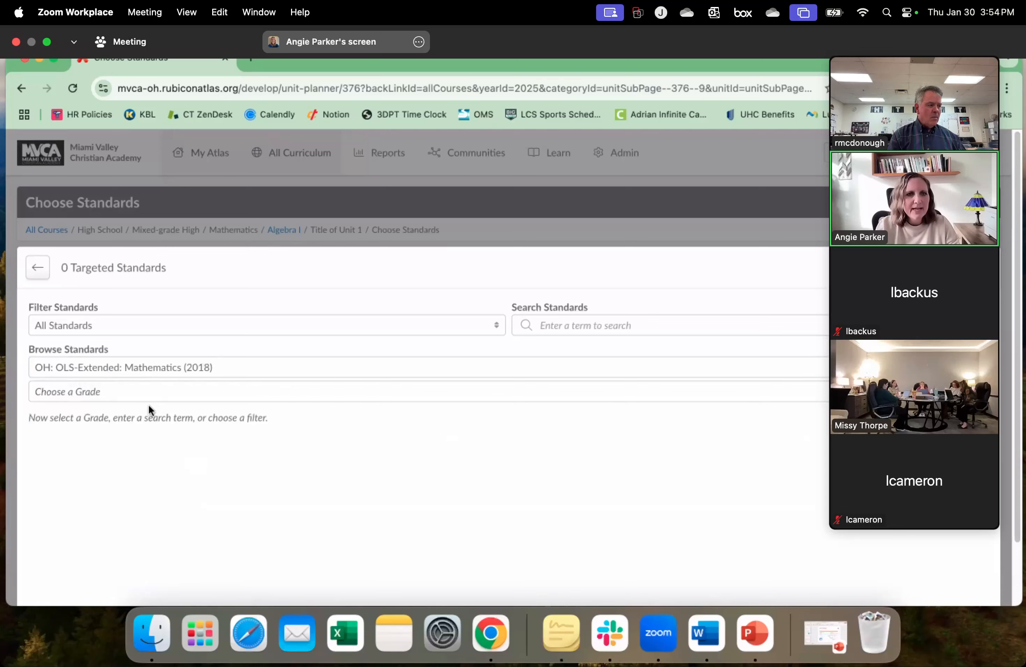
pyautogui.click(135, 397)
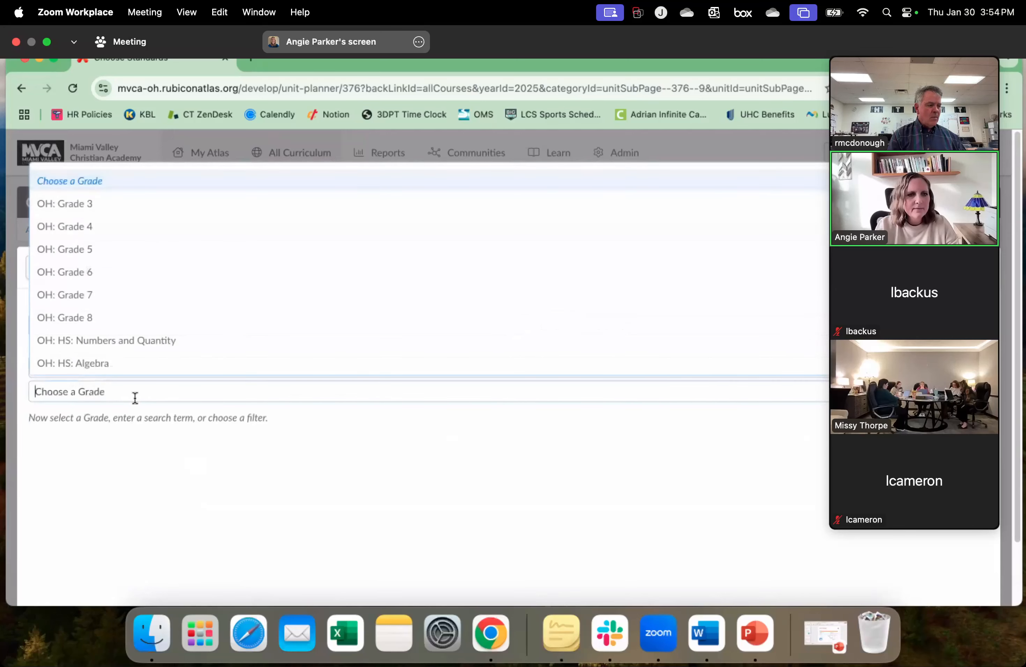
pyautogui.click(133, 361)
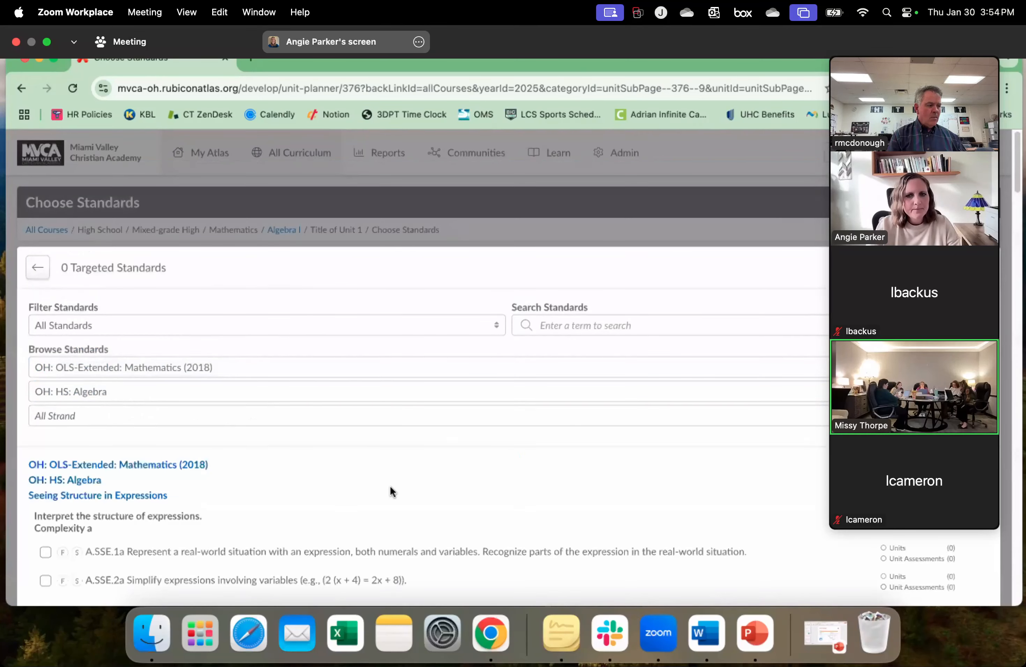
# Target standards A.SSE.1a, A.SSE.2a, A.SSE.1b, A.SSE.2b, A.SSE.1c and A.SSE.2c, and return to the unit plan.
pyautogui.scroll(-3, 499, 486)
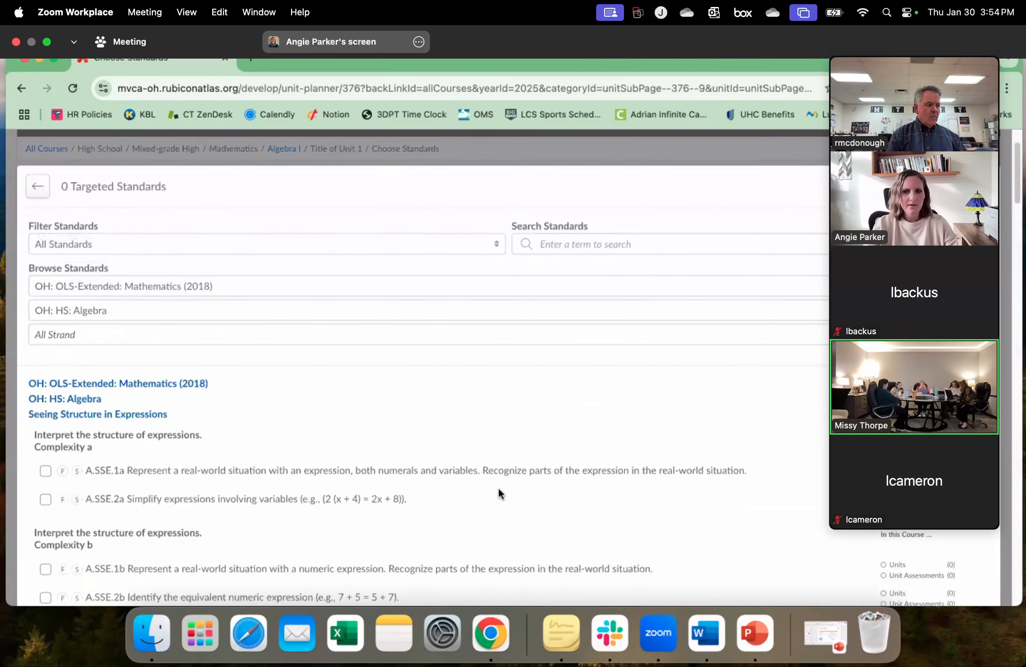
pyautogui.scroll(-1, 513, 485)
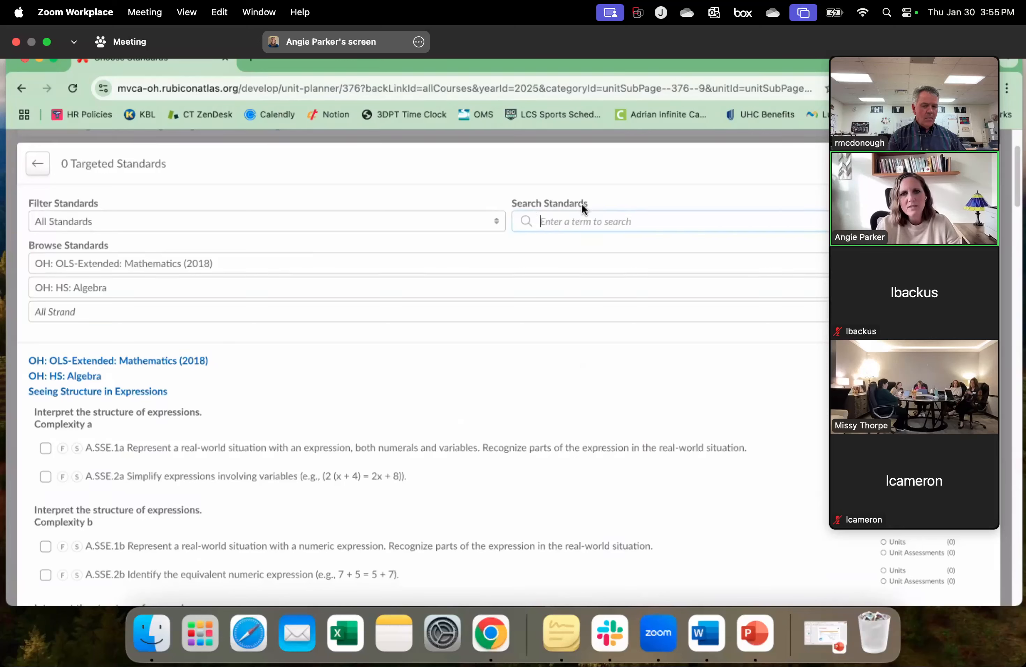
pyautogui.click(45, 448)
pyautogui.click(46, 477)
pyautogui.click(46, 546)
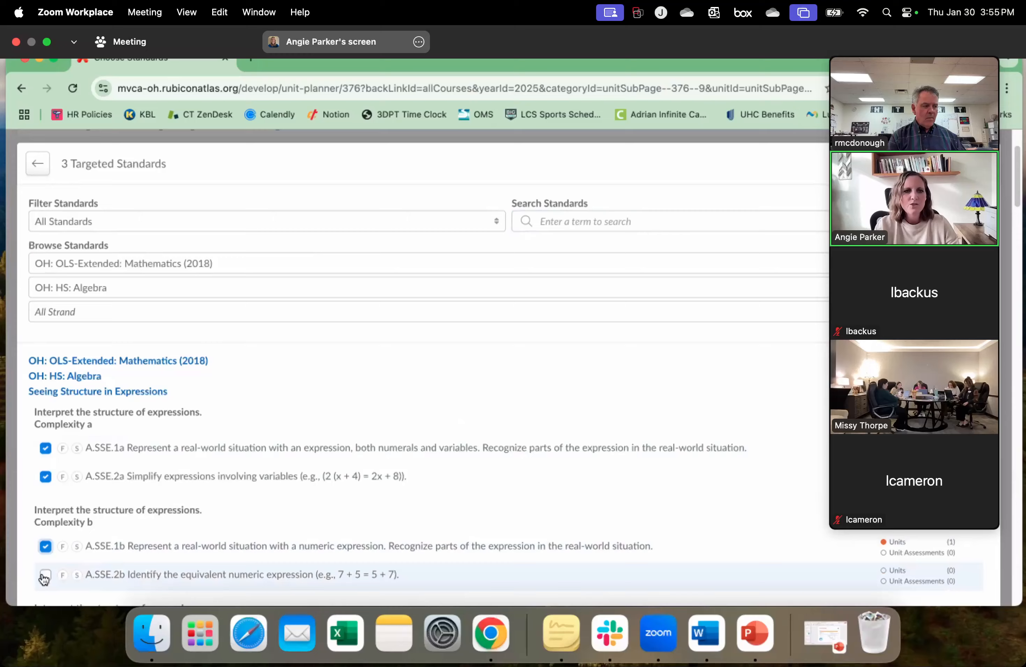
pyautogui.click(46, 575)
pyautogui.scroll(-3, 208, 535)
pyautogui.click(46, 539)
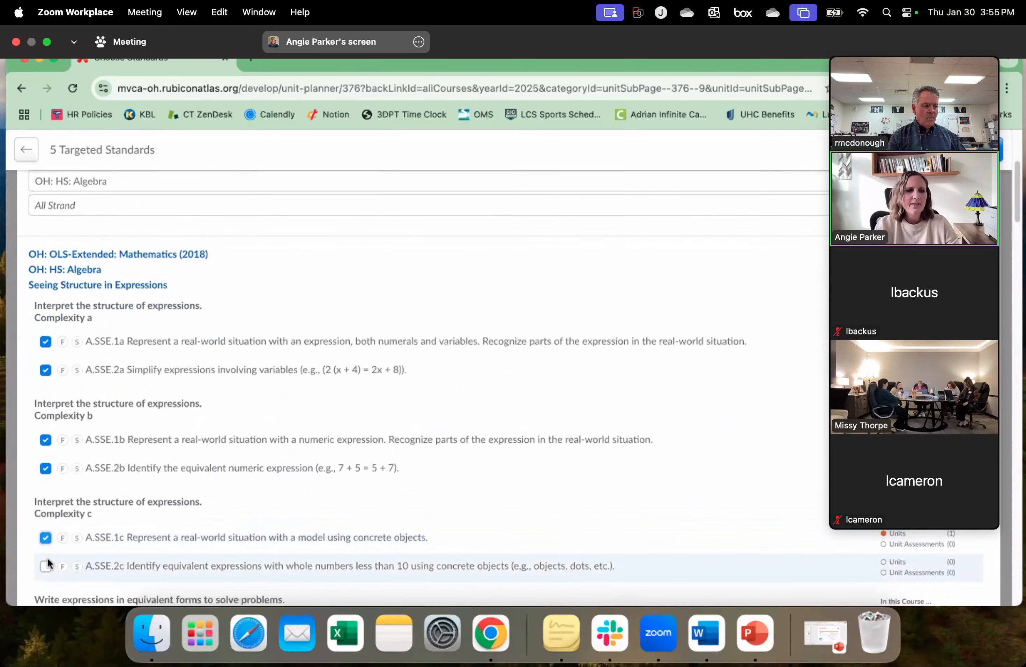
pyautogui.click(46, 567)
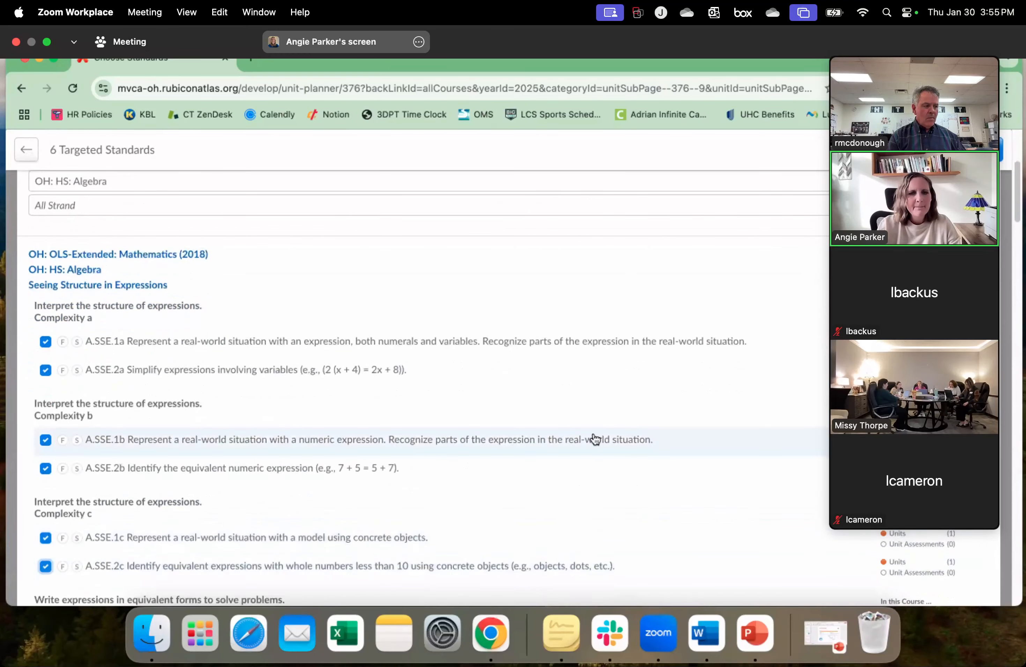
pyautogui.scroll(3, 592, 431)
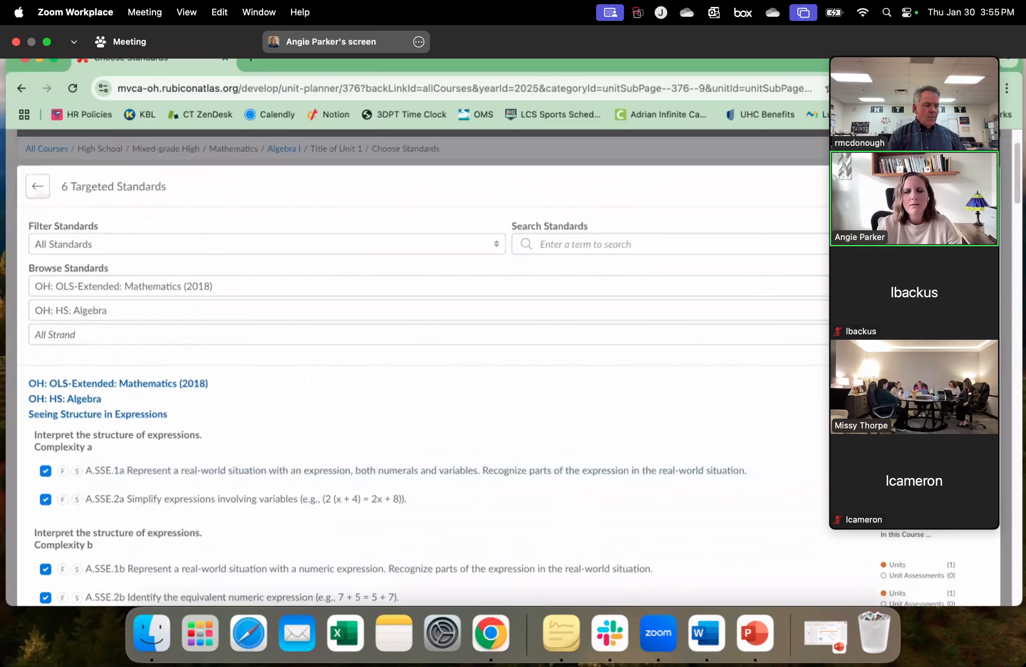
pyautogui.click(970, 186)
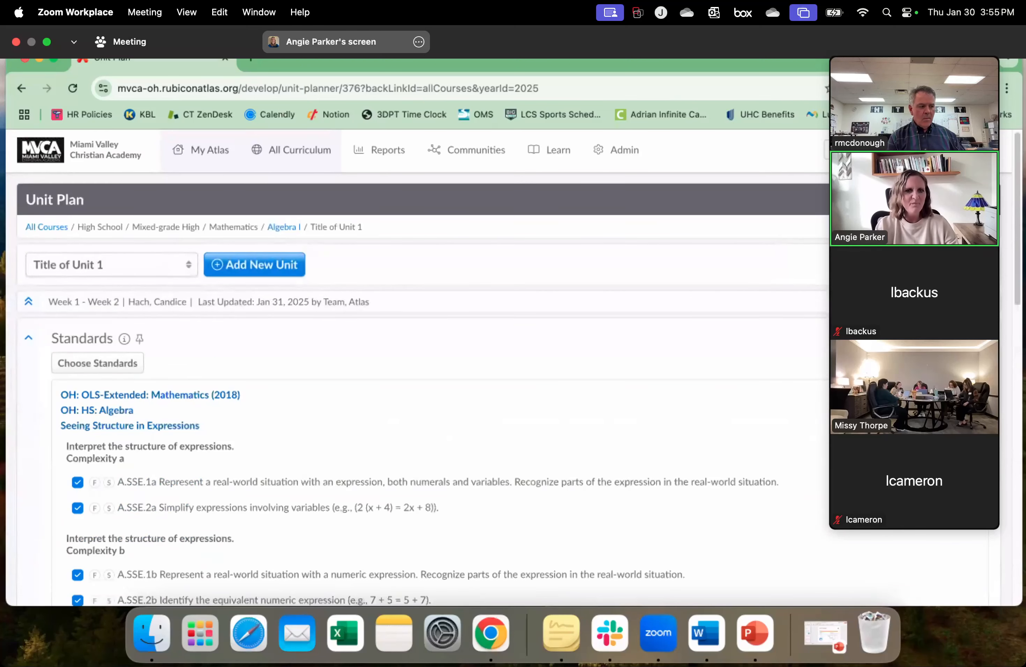
# Look over the targeted standards in the unit plan and reopen the standards selection.
pyautogui.scroll(-3, 799, 412)
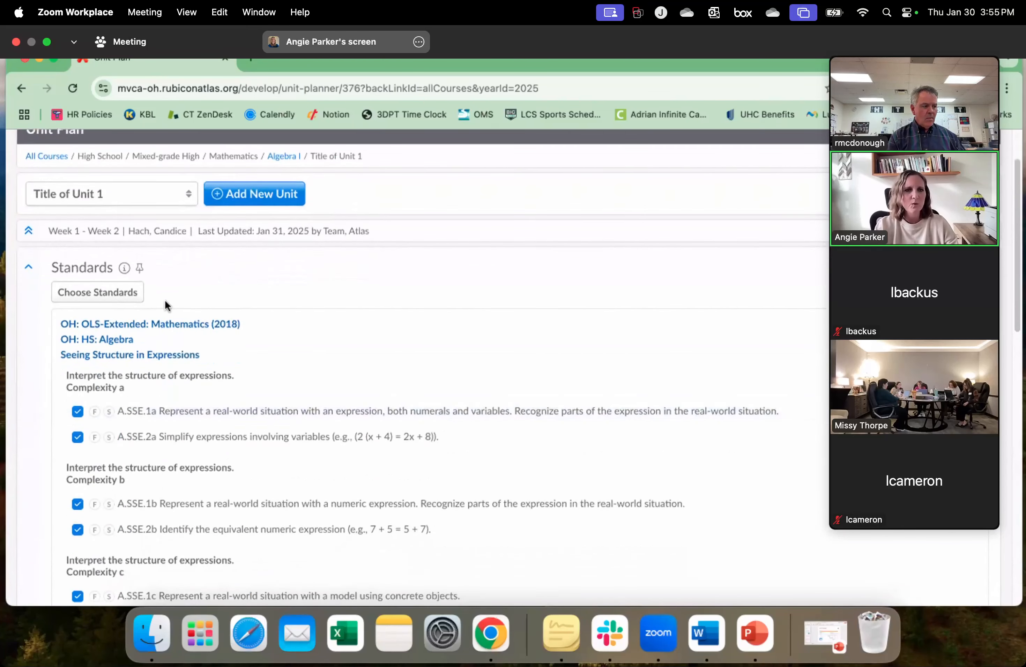
pyautogui.click(121, 296)
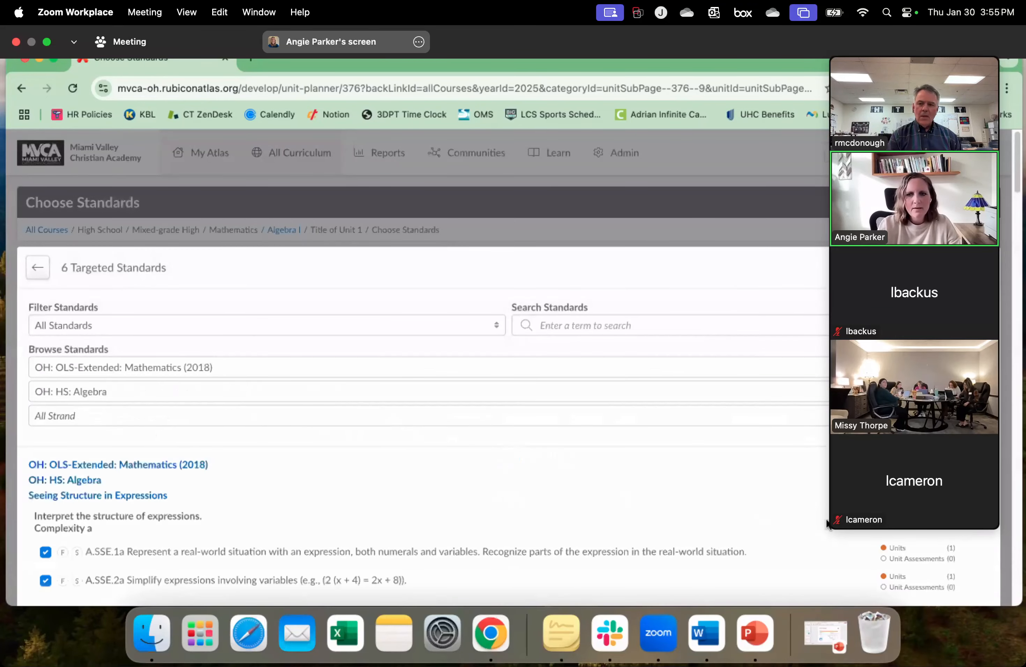
# Return to the unit plan and start a numbered list in Objectives with the item "objectives".
pyautogui.scroll(-2, 116, 425)
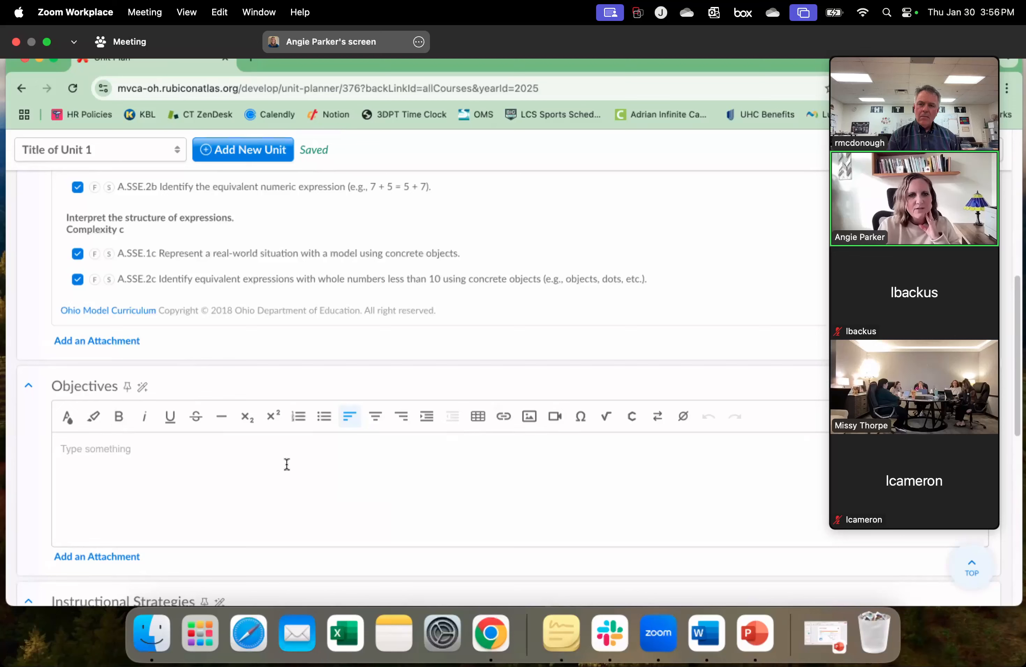
pyautogui.click(298, 418)
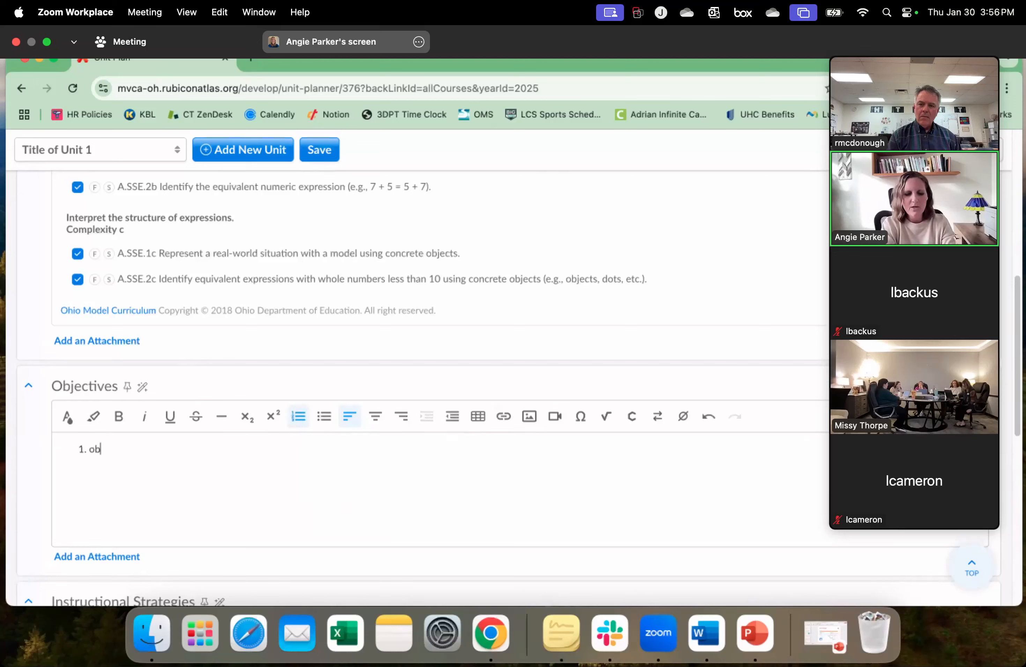
pyautogui.write('objectives')
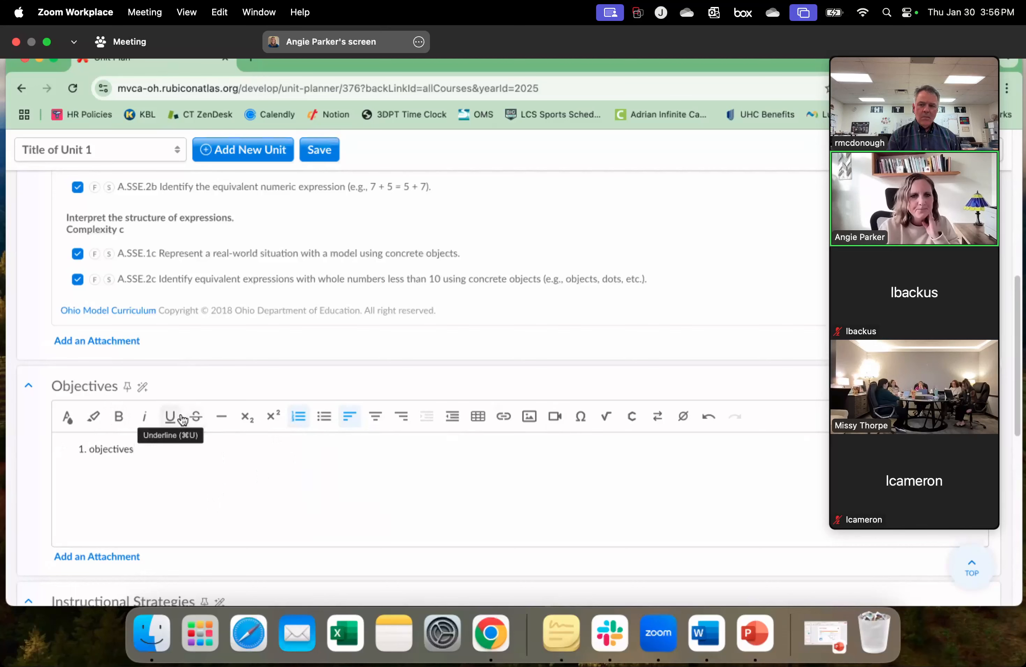
# Look over the attachment options for the Objectives section and close them without adding an attachment.
pyautogui.scroll(-2, 191, 504)
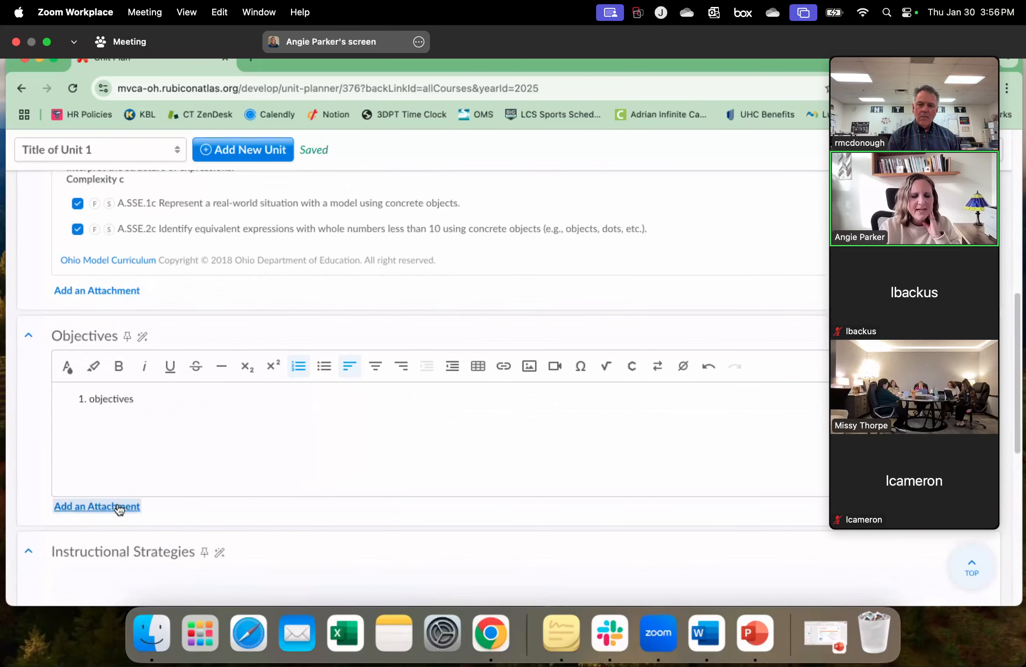
pyautogui.click(120, 510)
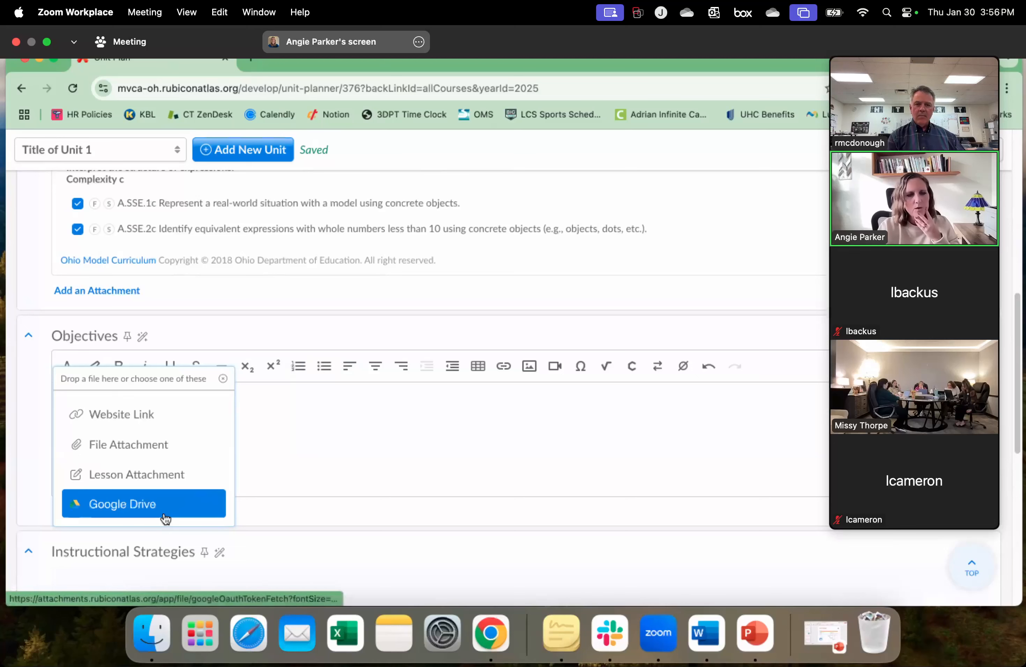
pyautogui.click(303, 468)
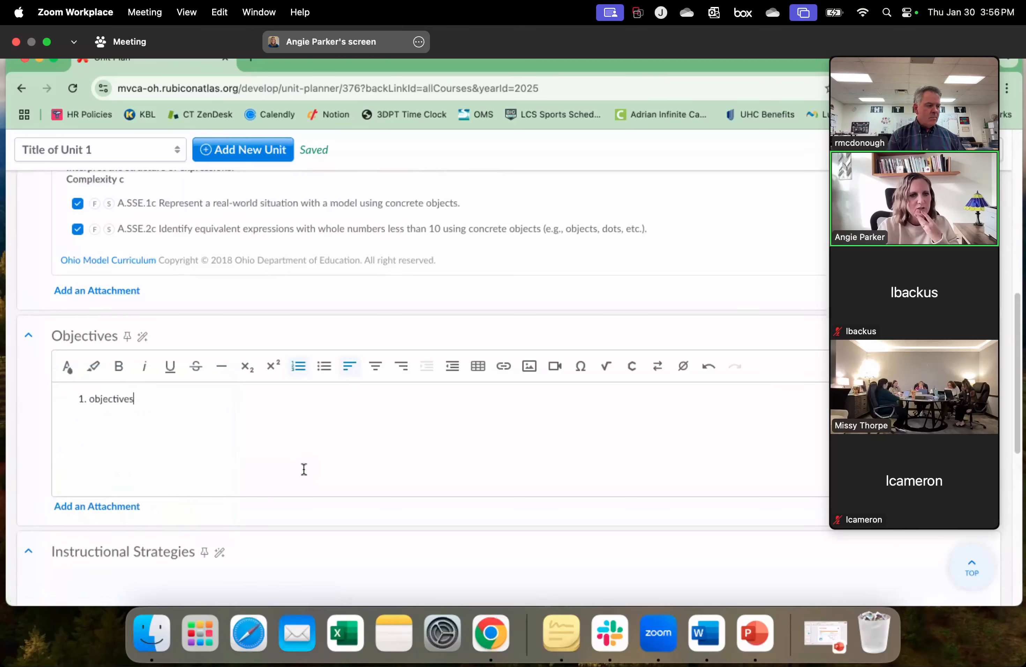
# Generate Instructional Strategies with AI from standards A.SSE.1a, A.SSE.1b, A.SSE.1c, A.SSE.2c and A.SSE.2b, leaving the additional information blank.
pyautogui.scroll(-4, 307, 473)
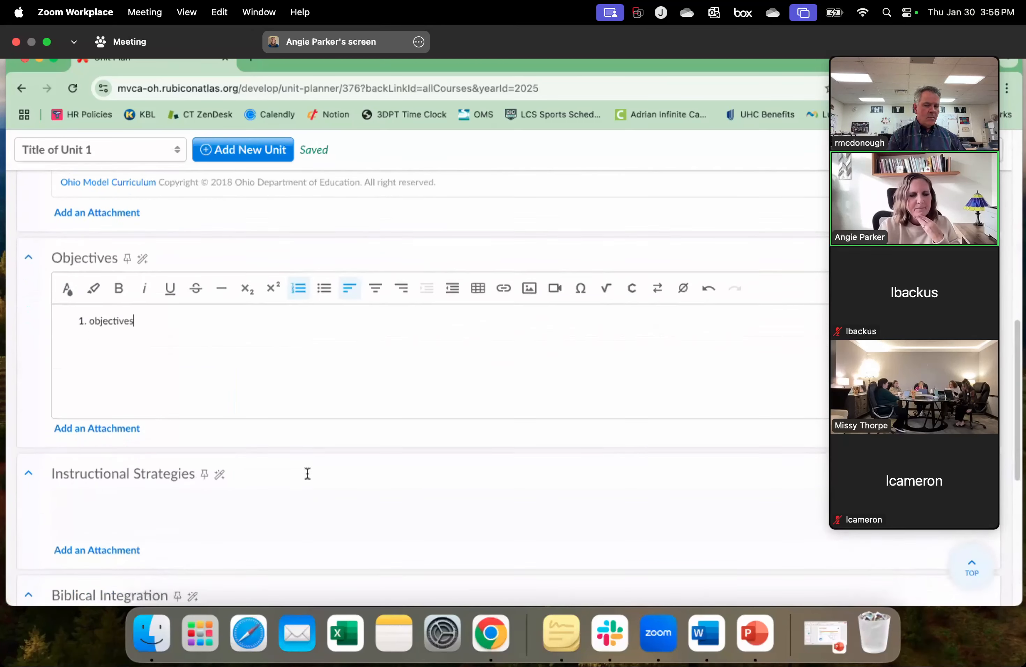
pyautogui.click(149, 494)
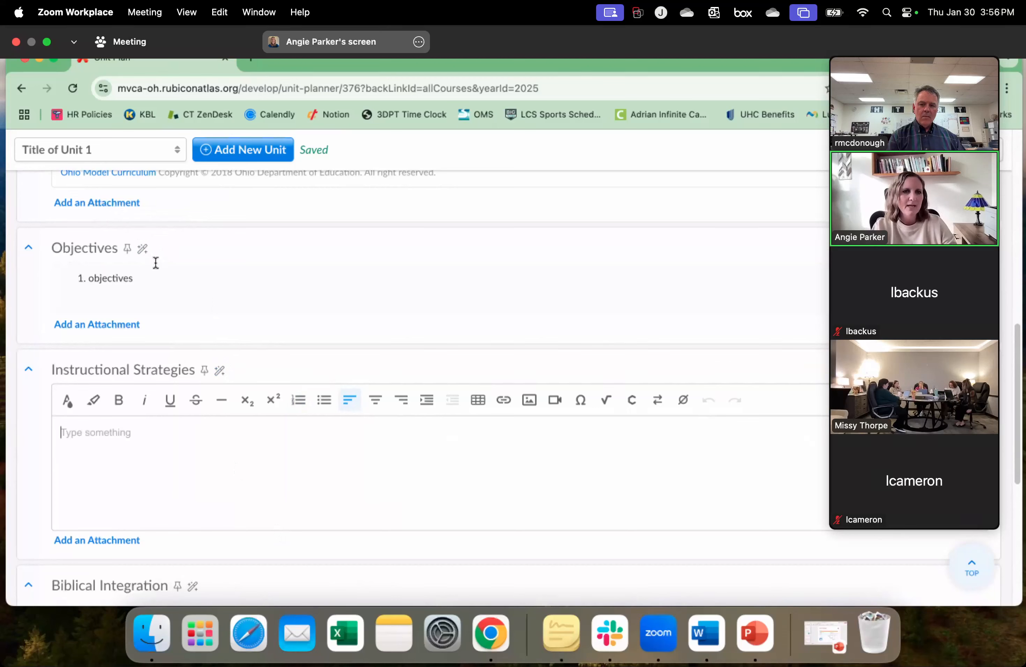
pyautogui.click(219, 371)
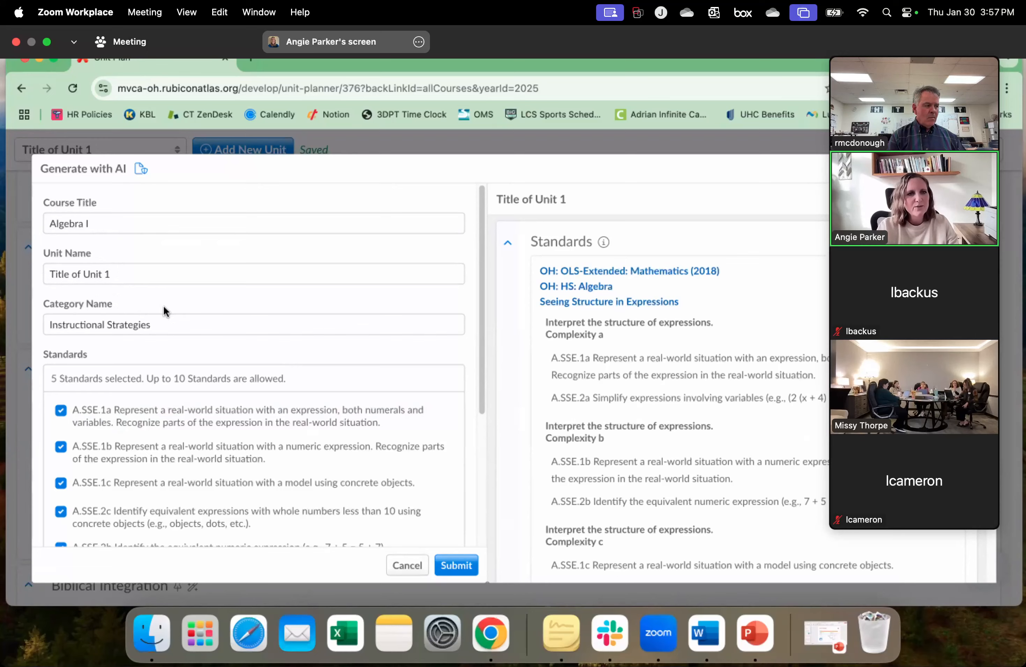
pyautogui.scroll(-1, 163, 305)
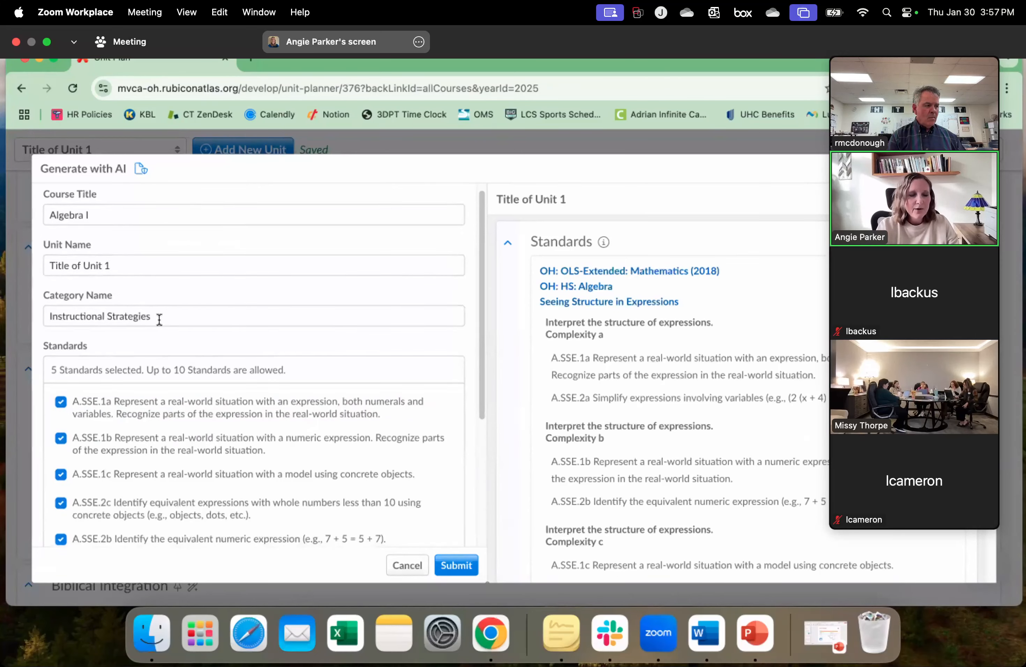
pyautogui.scroll(-3, 188, 348)
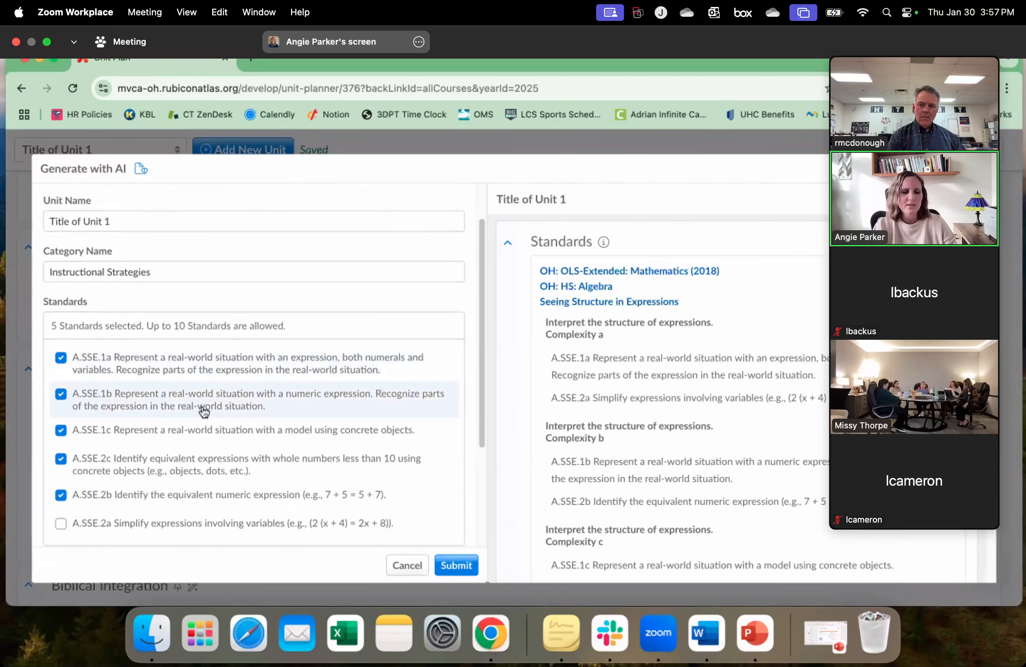
pyautogui.scroll(-1, 174, 377)
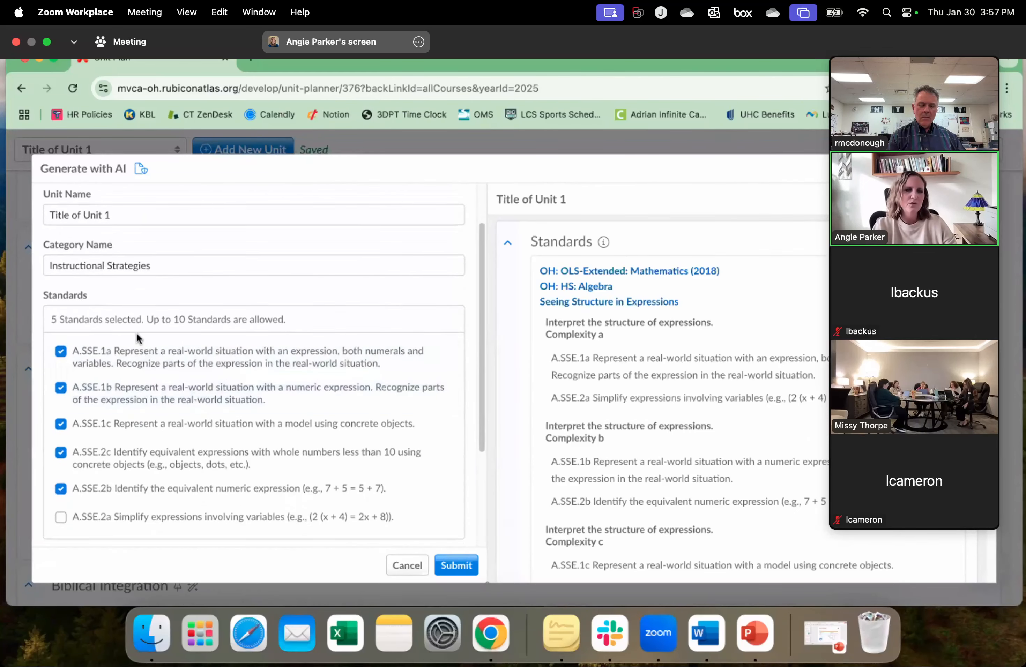
pyautogui.scroll(-5, 328, 470)
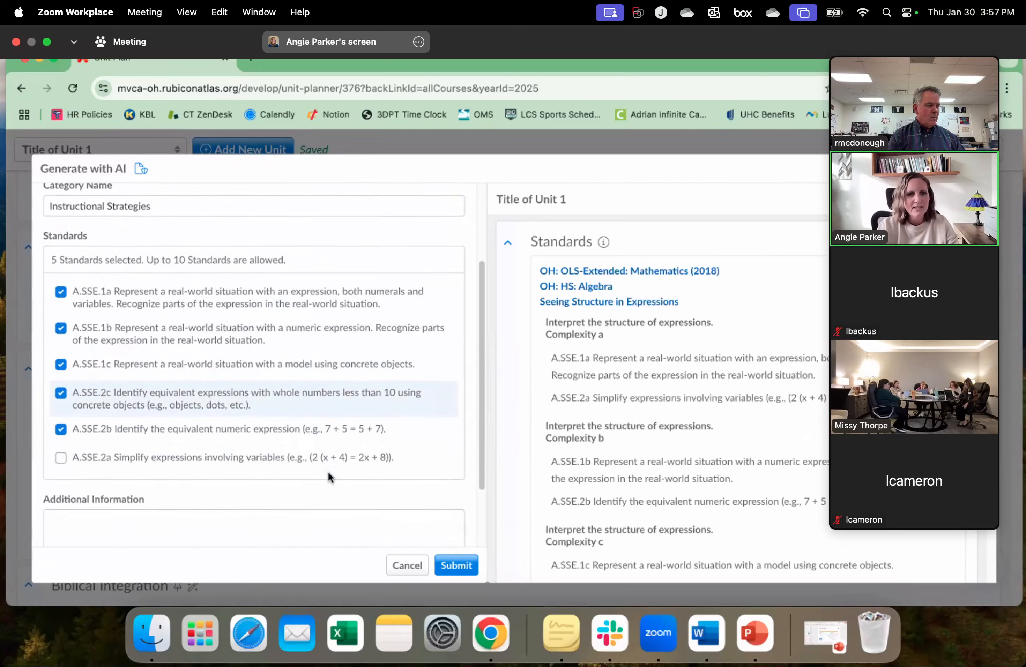
pyautogui.click(189, 457)
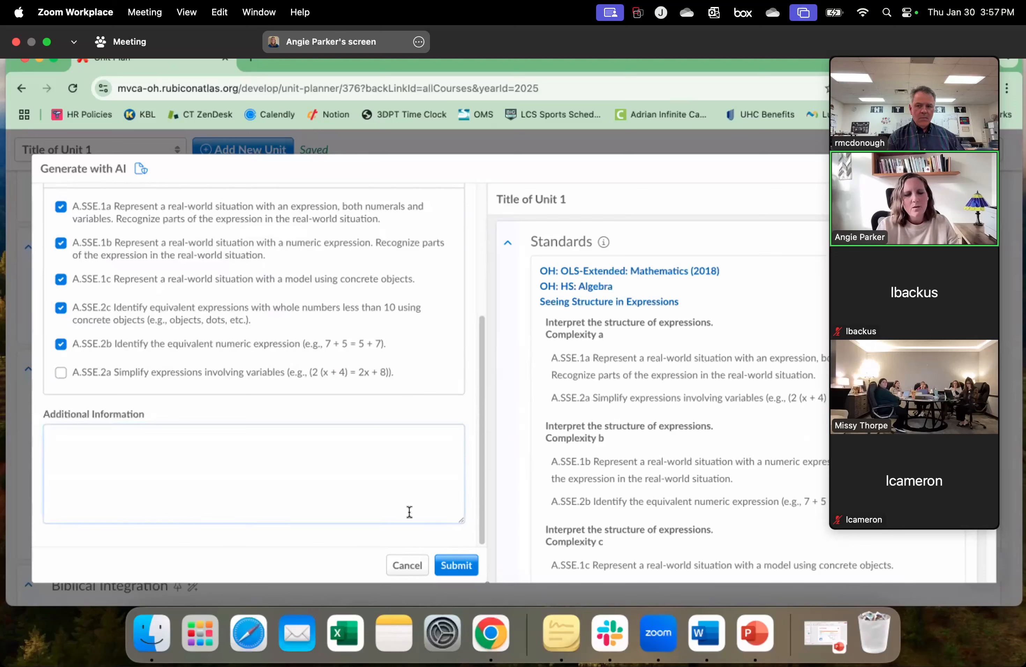
pyautogui.click(455, 564)
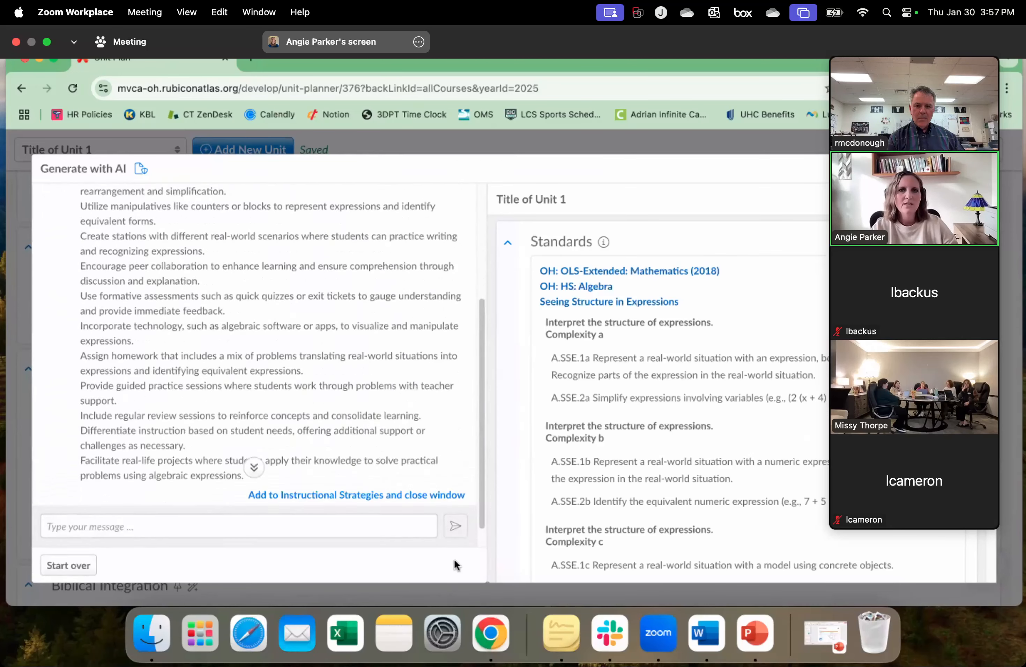
# Review the AI-generated strategies and add them to the Instructional Strategies section of the unit plan.
pyautogui.scroll(1, 327, 457)
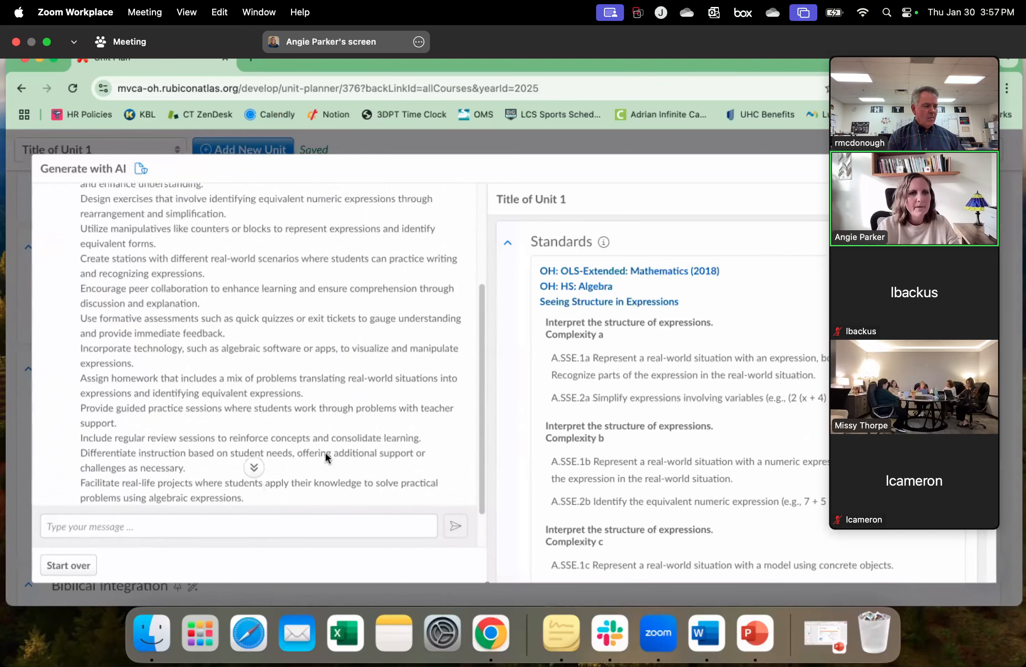
pyautogui.scroll(5, 327, 457)
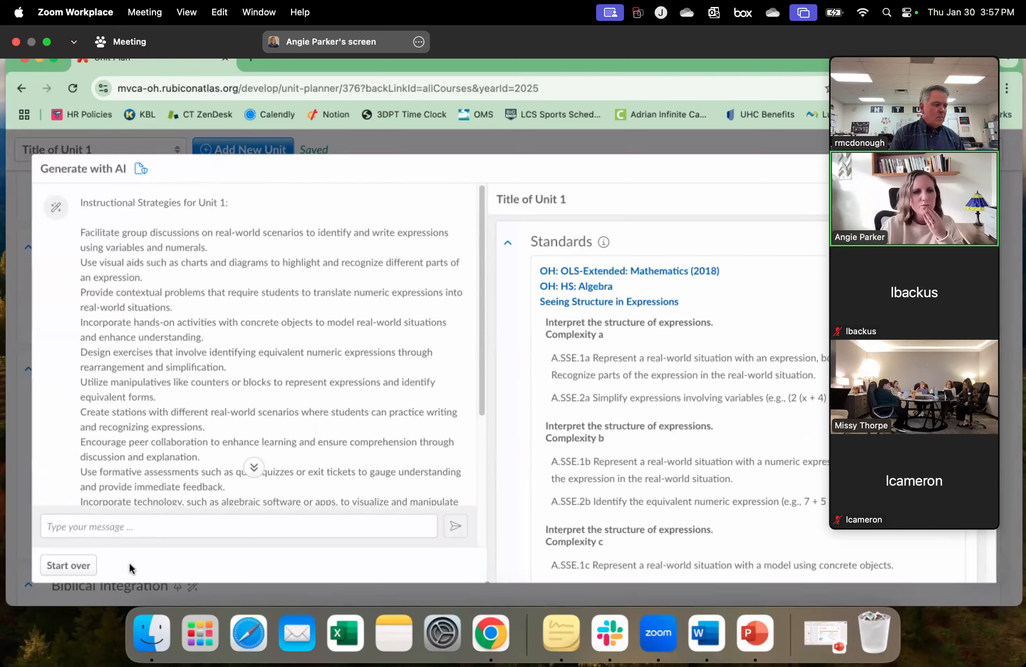
pyautogui.scroll(-5, 275, 459)
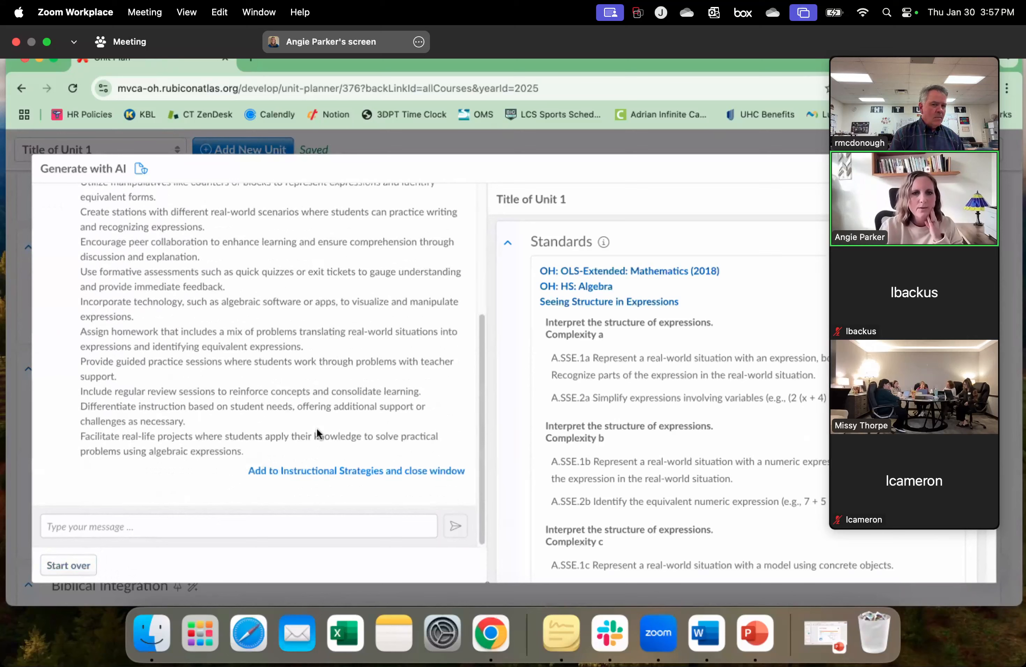
pyautogui.click(295, 474)
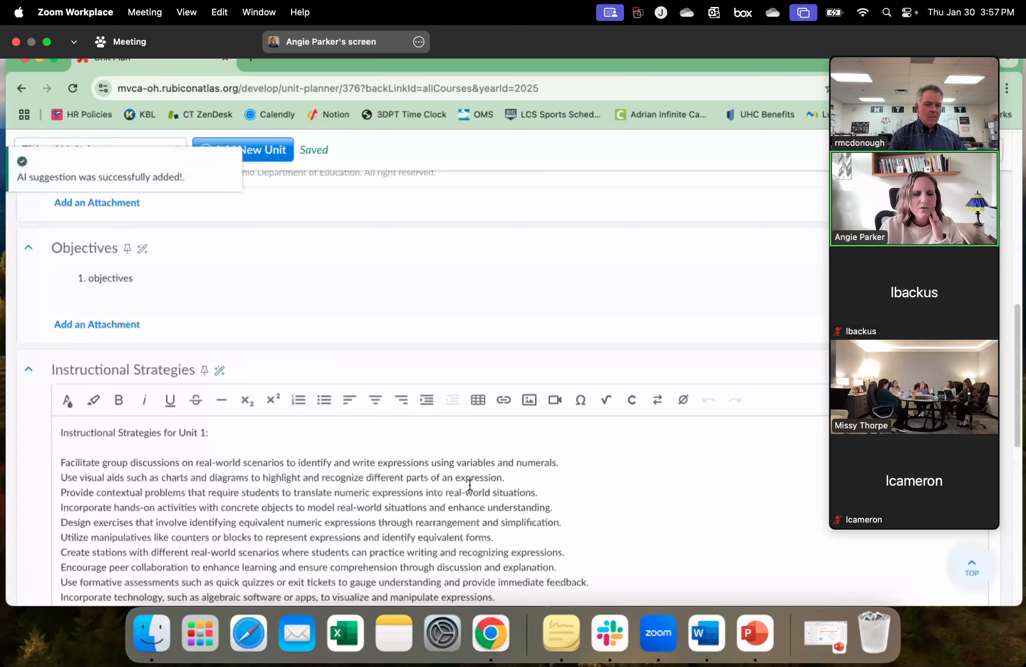
# Generate Biblical Integration content with AI from the preselected standards and add it to that section of the unit plan.
pyautogui.scroll(-3, 486, 486)
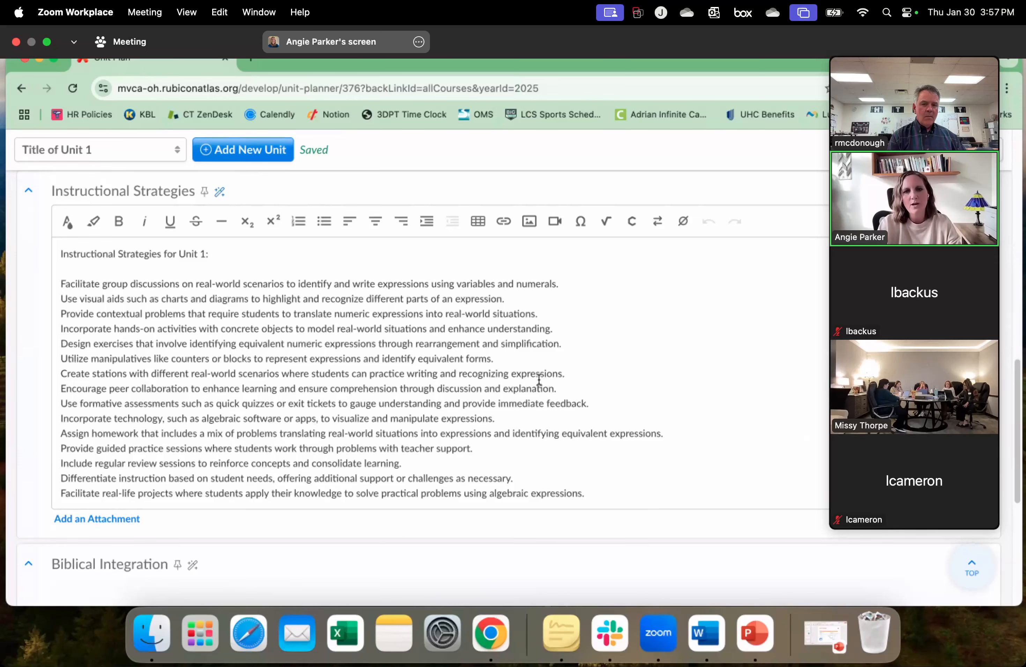
pyautogui.scroll(-5, 538, 380)
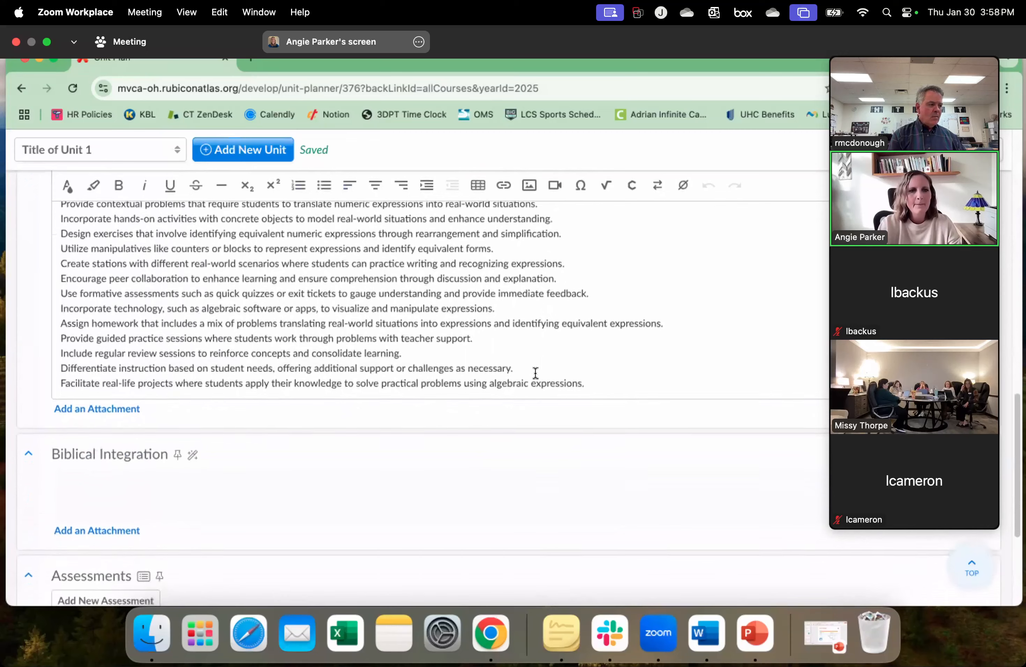
pyautogui.scroll(-1, 535, 373)
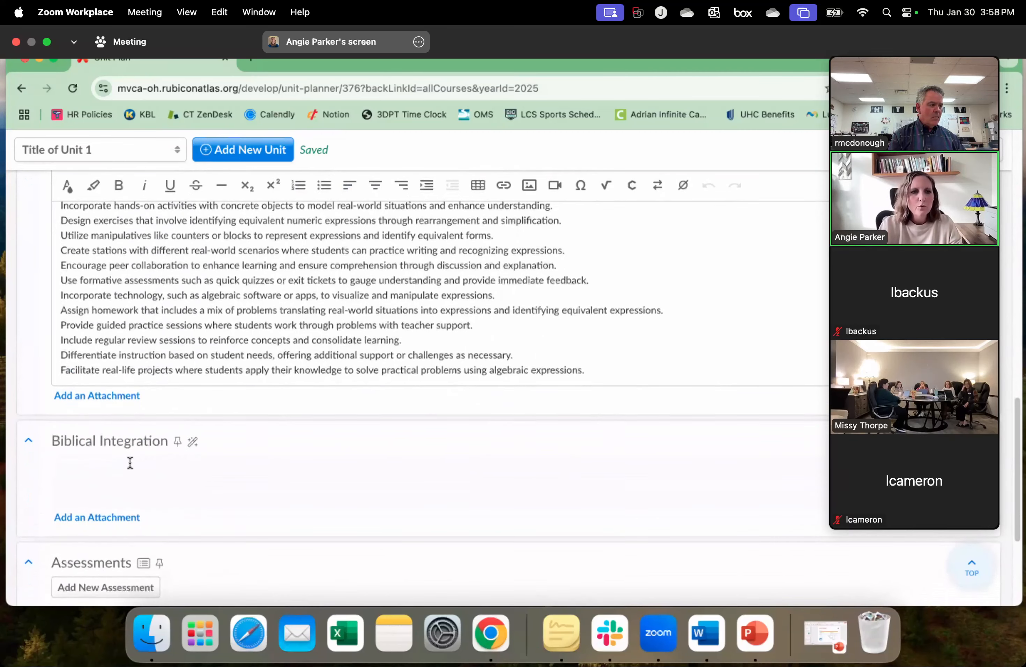
pyautogui.click(158, 477)
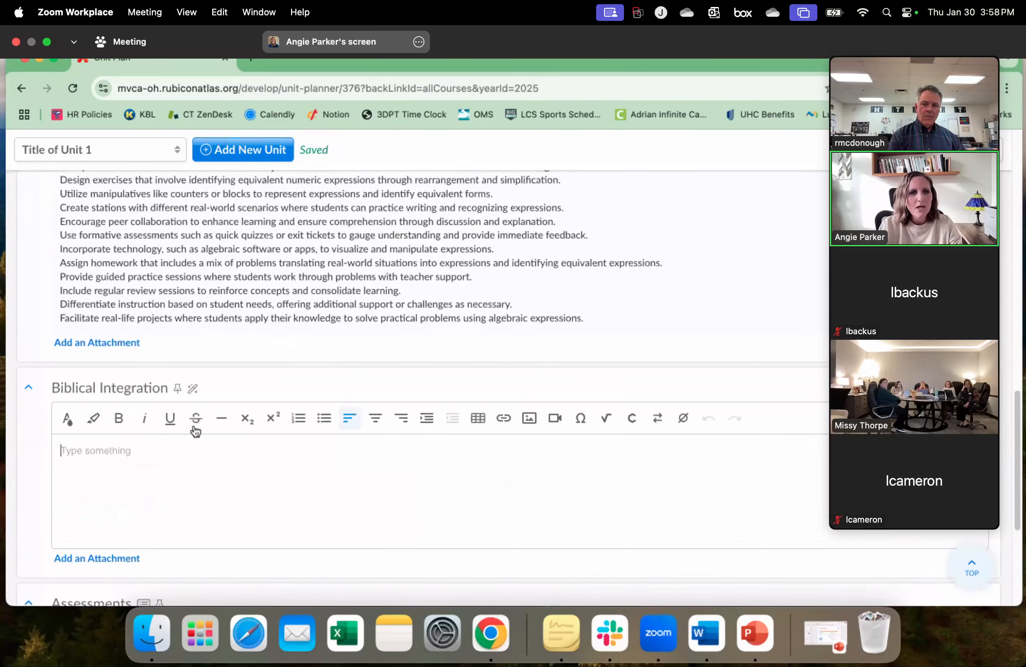
pyautogui.click(192, 389)
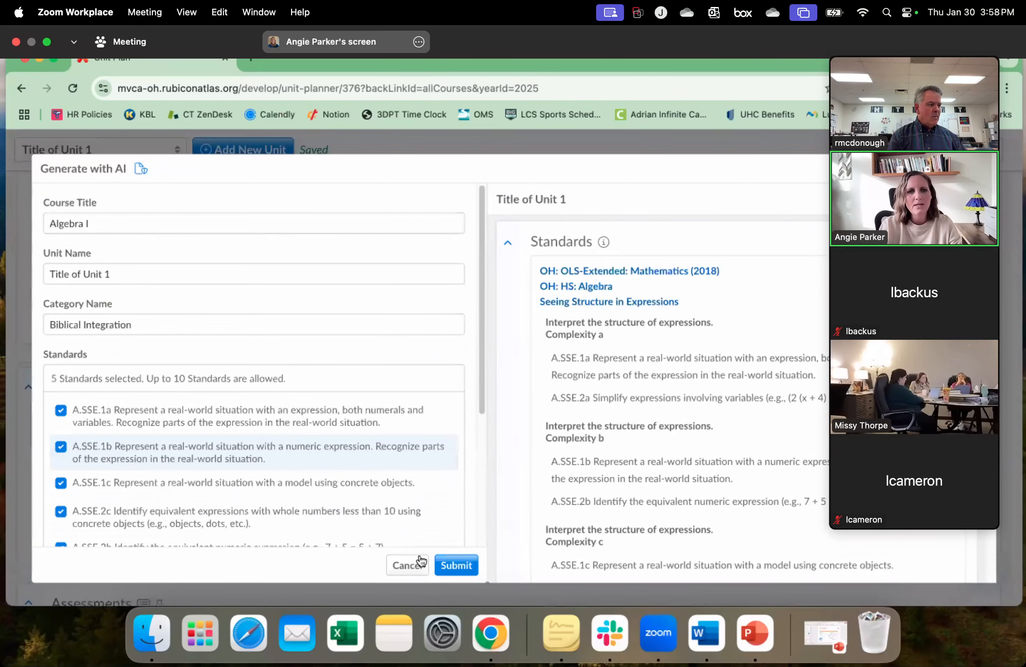
pyautogui.click(452, 562)
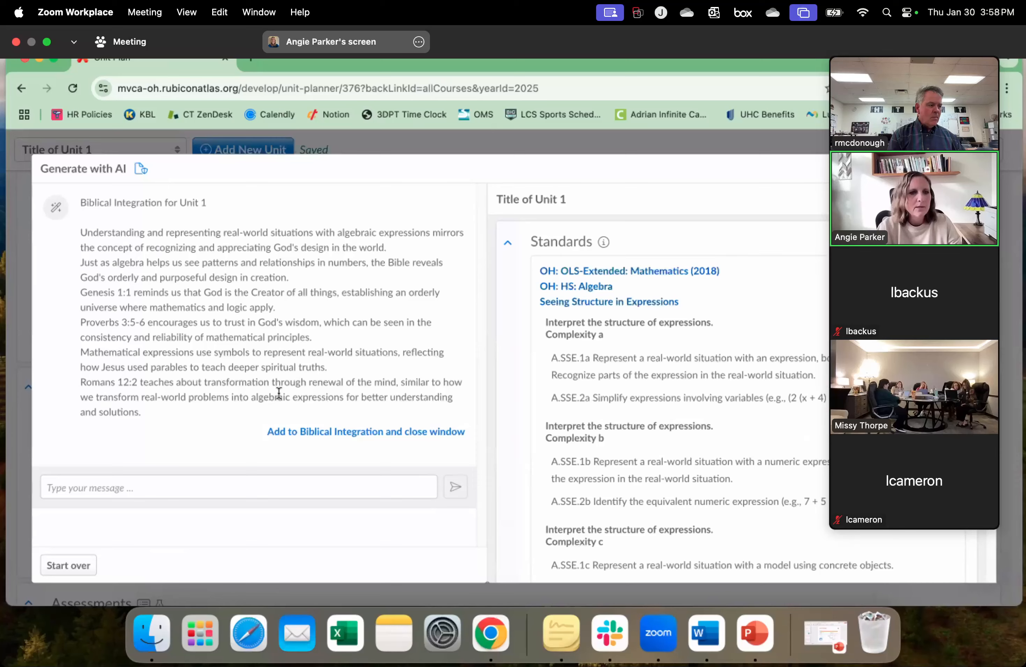
pyautogui.click(346, 439)
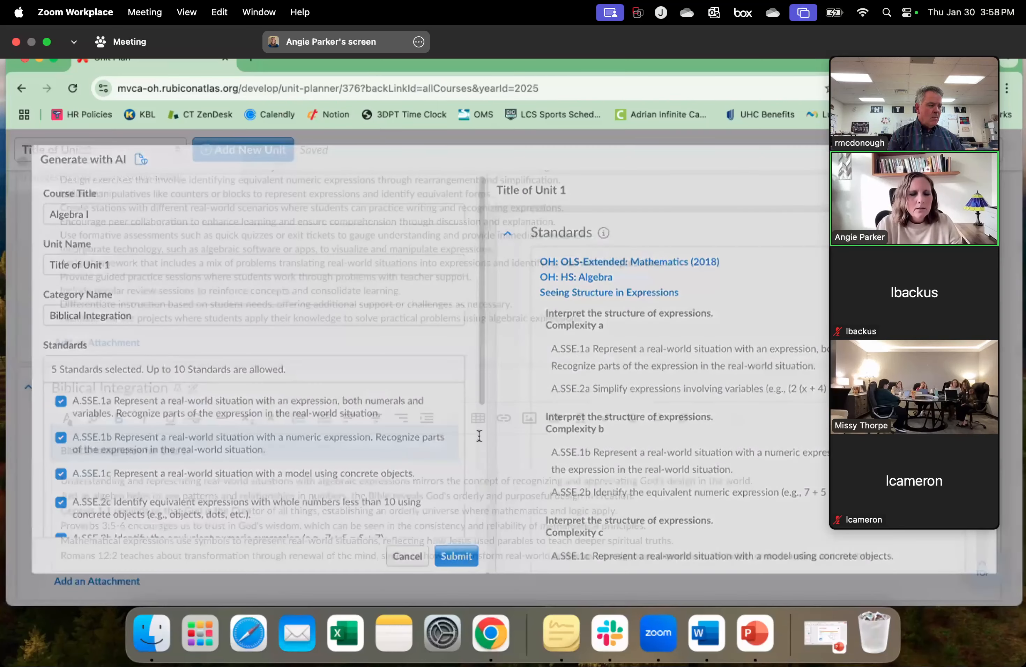
# Start a new assessment in the unit plan's Assessments section and name it Test 1.
pyautogui.scroll(-1, 502, 424)
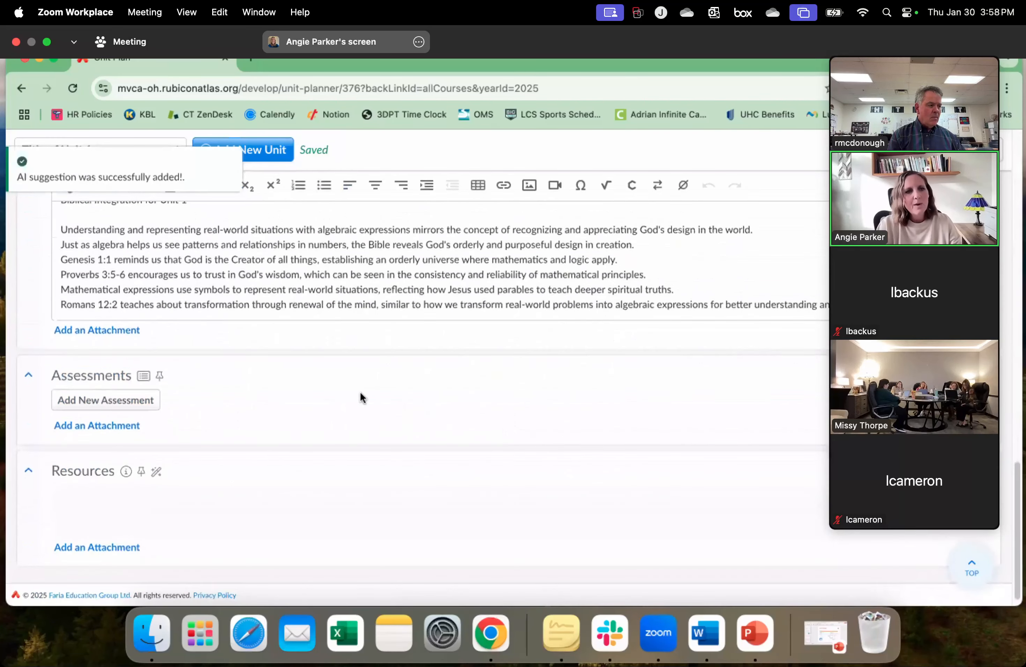
pyautogui.scroll(-1, 360, 394)
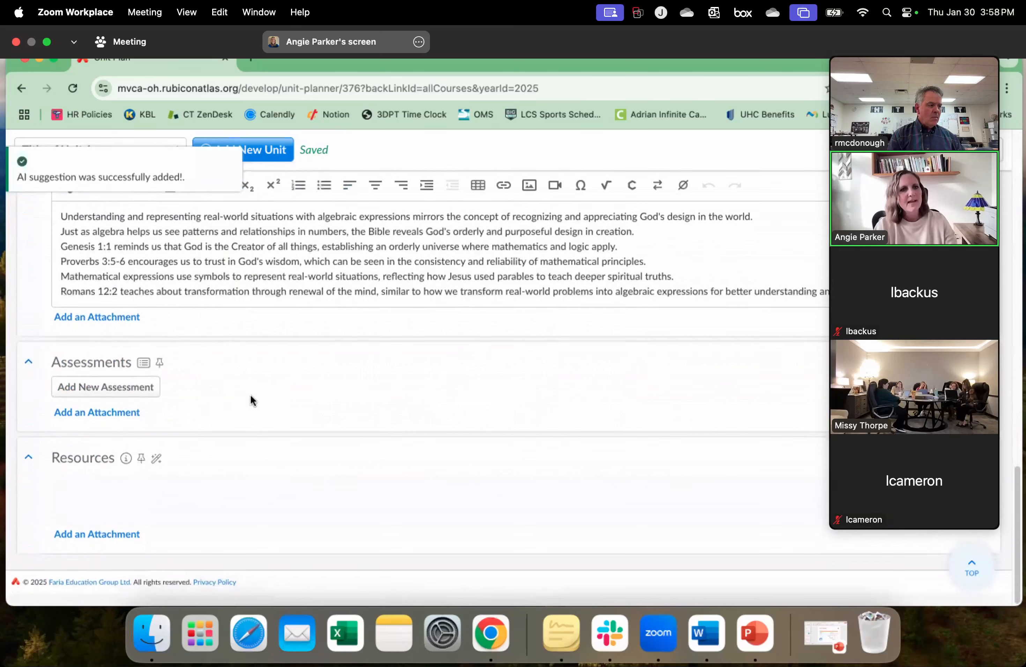
pyautogui.click(109, 391)
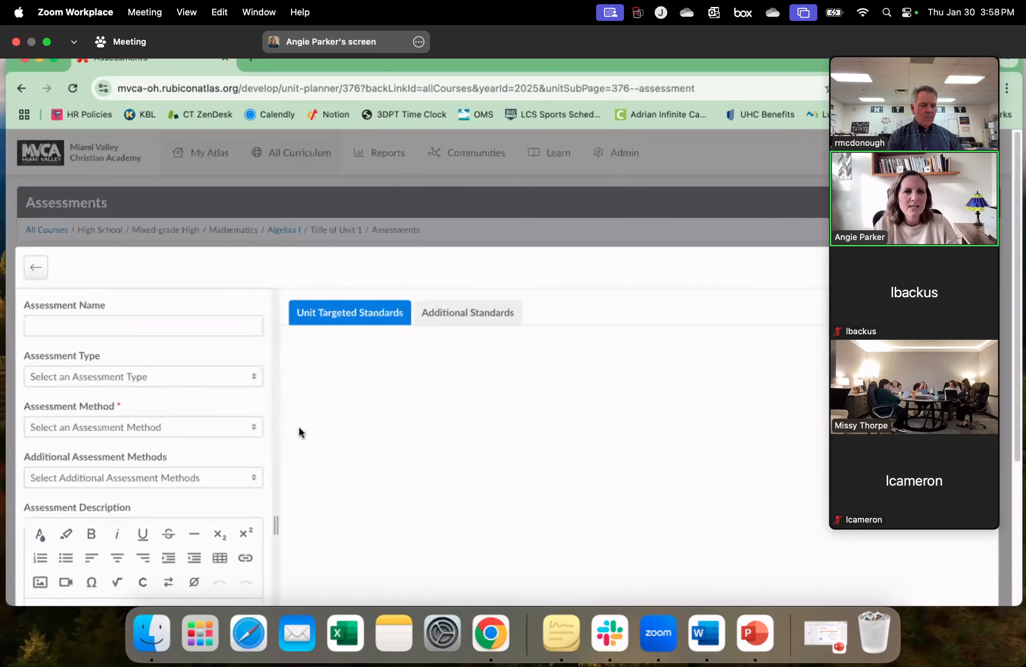
pyautogui.click(172, 327)
pyautogui.write('Test 1')
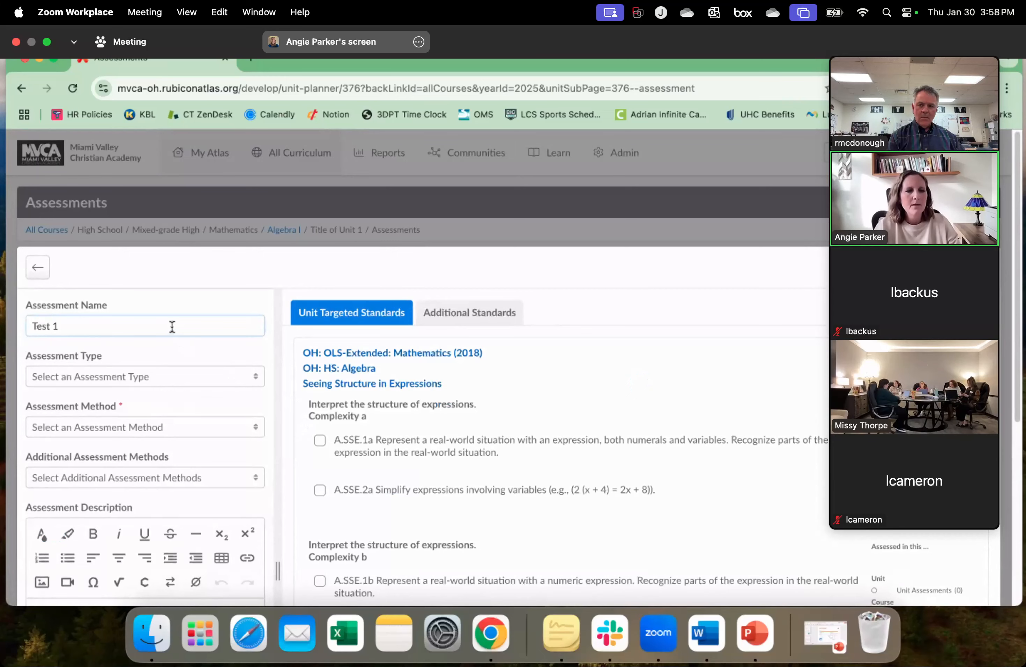
# Link standards A.SSE.1a and A.SSE.2a to the Test 1 assessment and set its assessment type to Summative.
pyautogui.scroll(-2, 182, 339)
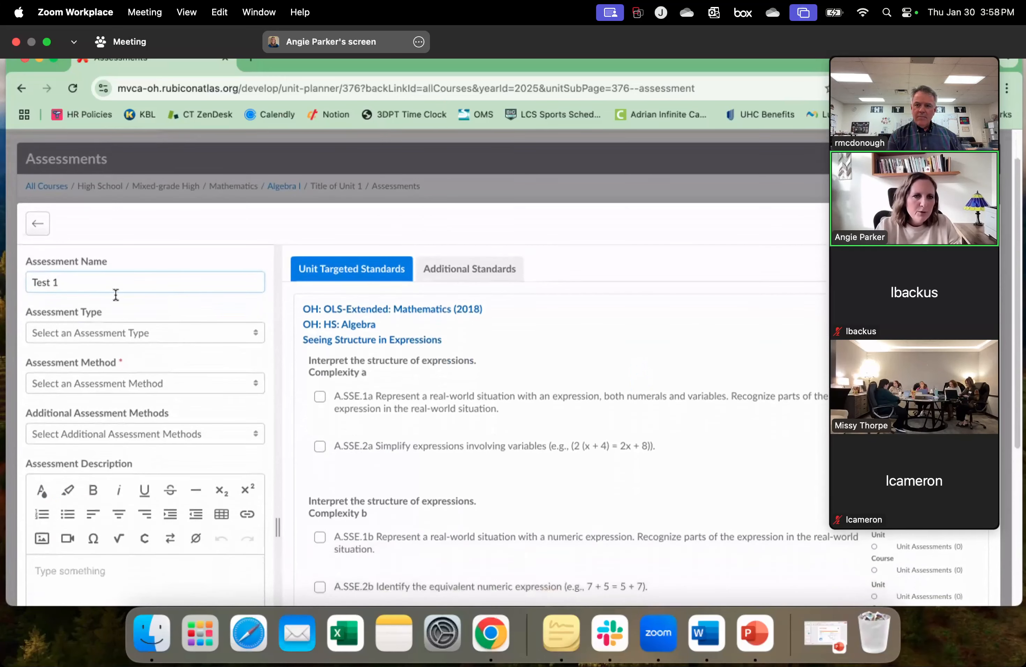
pyautogui.click(321, 398)
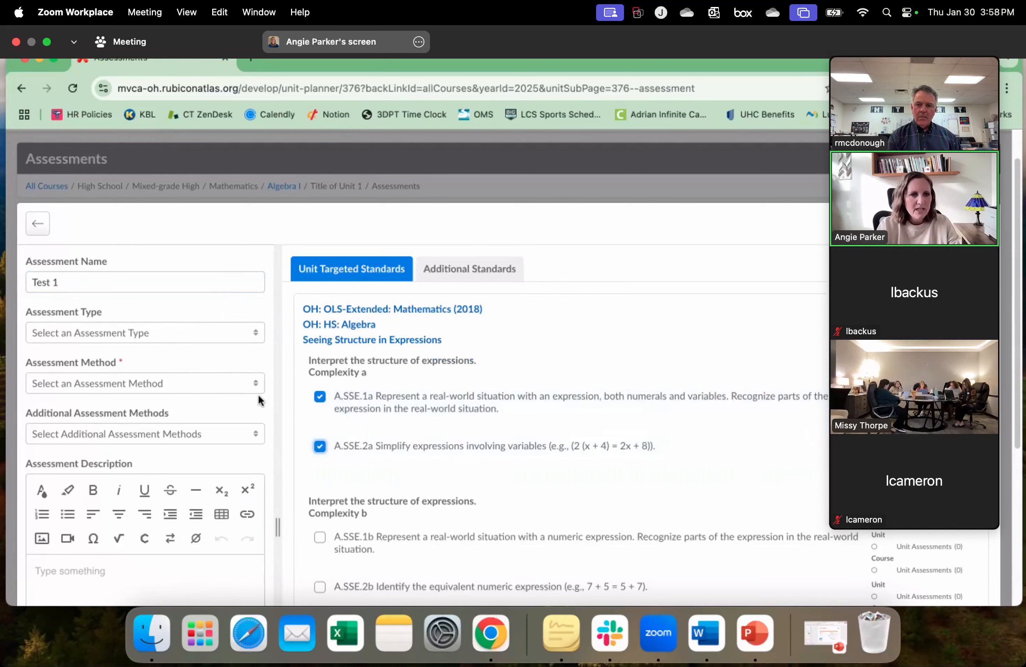
pyautogui.scroll(-1, 168, 301)
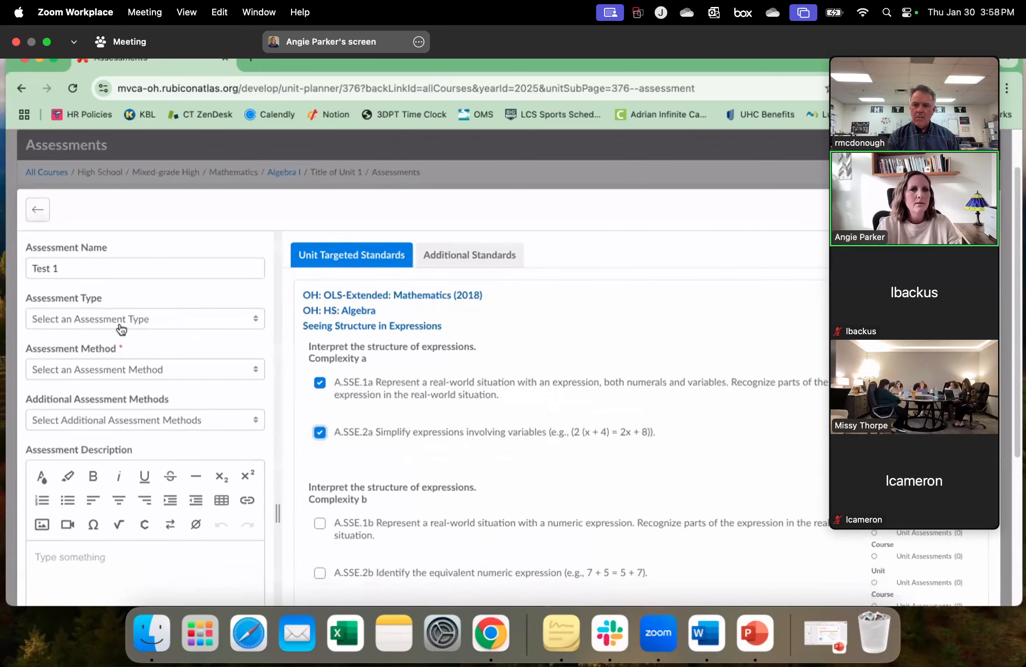
pyautogui.click(114, 330)
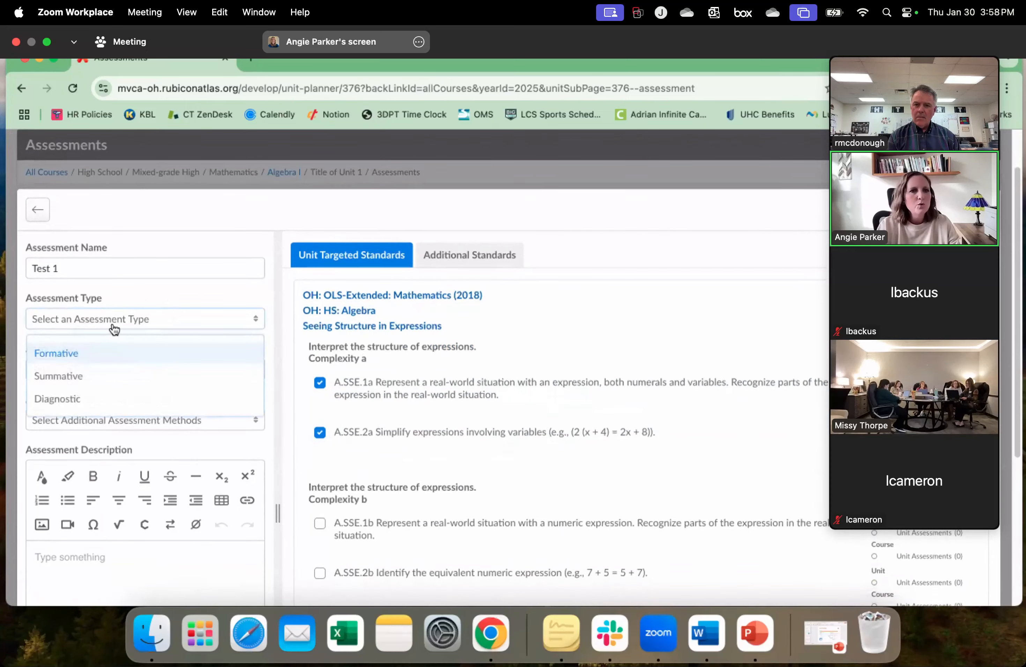
pyautogui.click(96, 377)
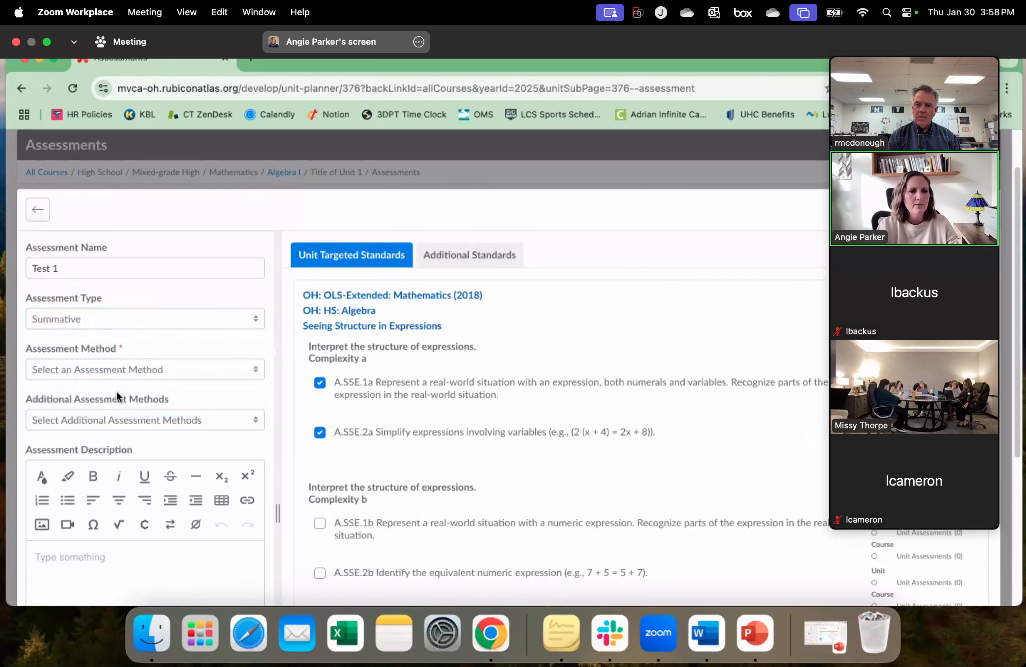
# Set Test 1's assessment method to Multiple-Choice Questions (MCQ) and add Project/Portfolio as an additional assessment method.
pyautogui.scroll(-1, 215, 366)
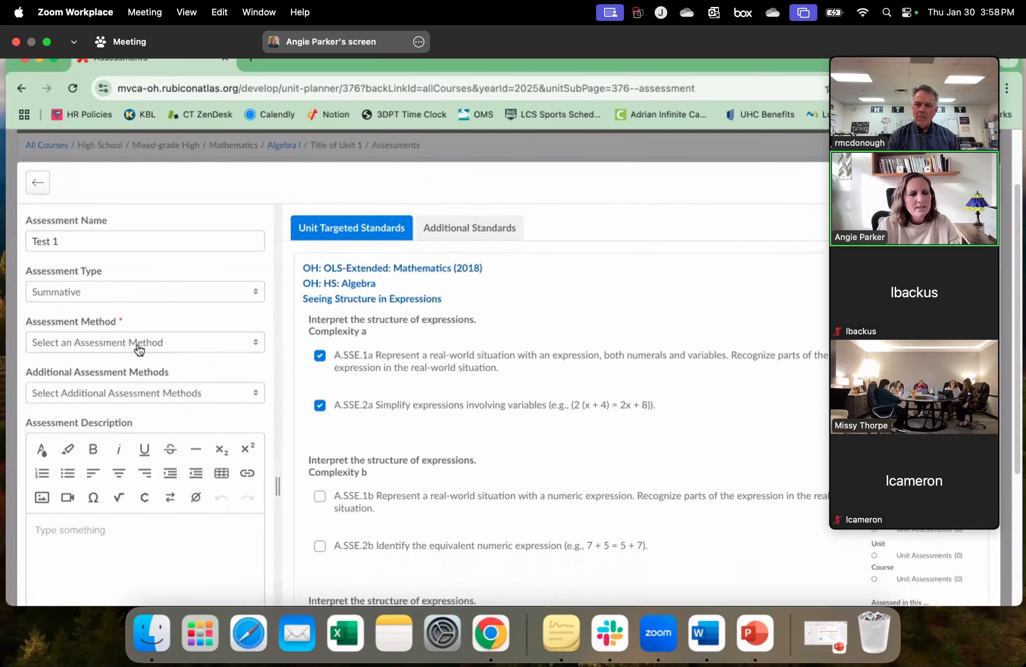
pyautogui.click(139, 343)
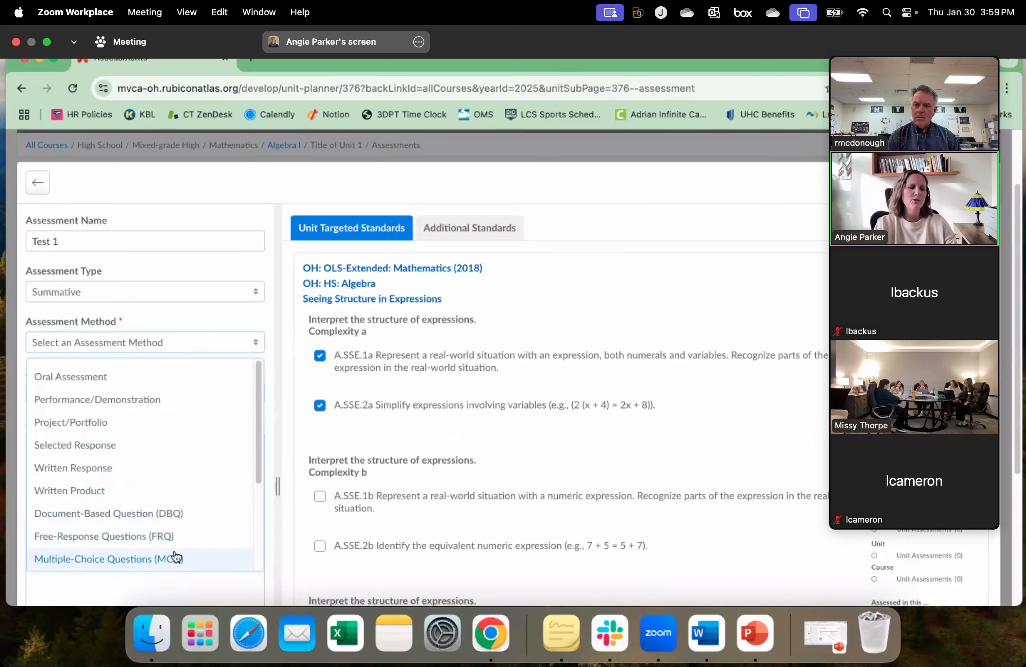
pyautogui.click(119, 559)
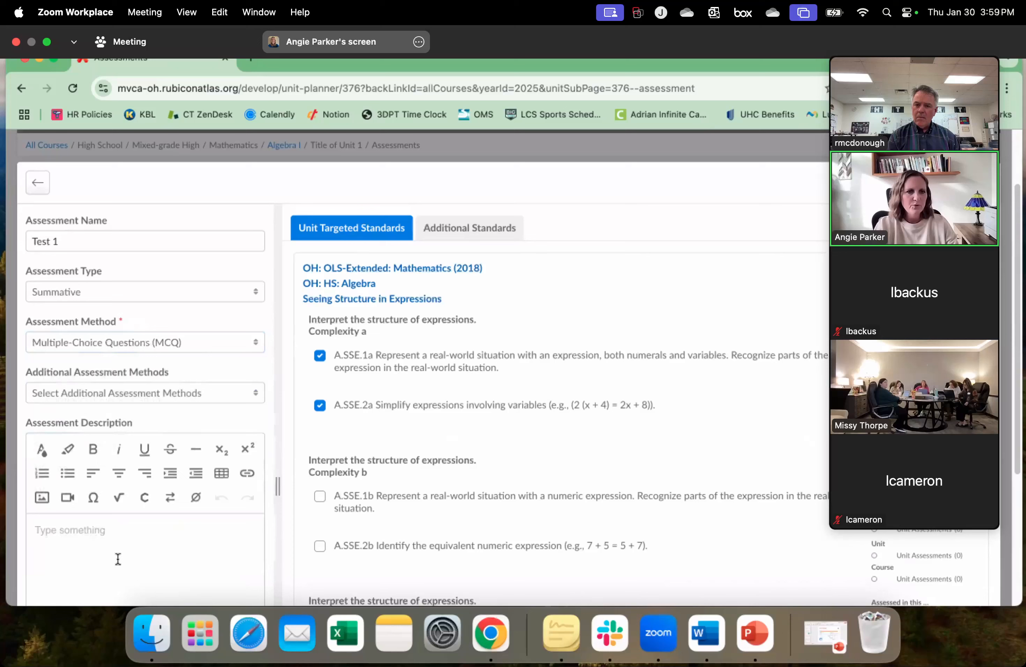
pyautogui.click(122, 397)
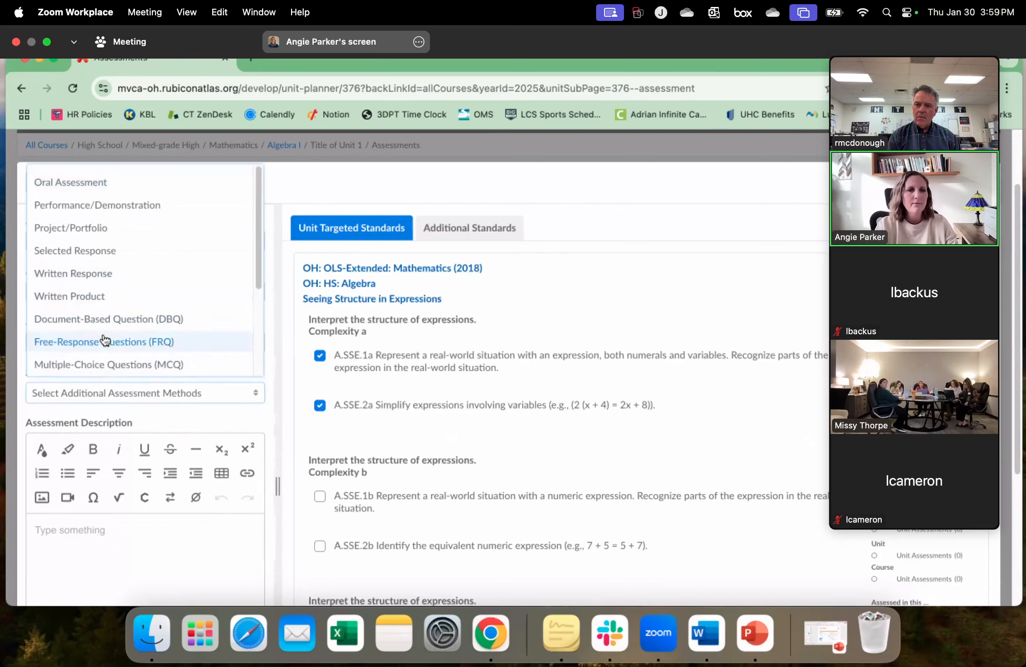
pyautogui.click(86, 229)
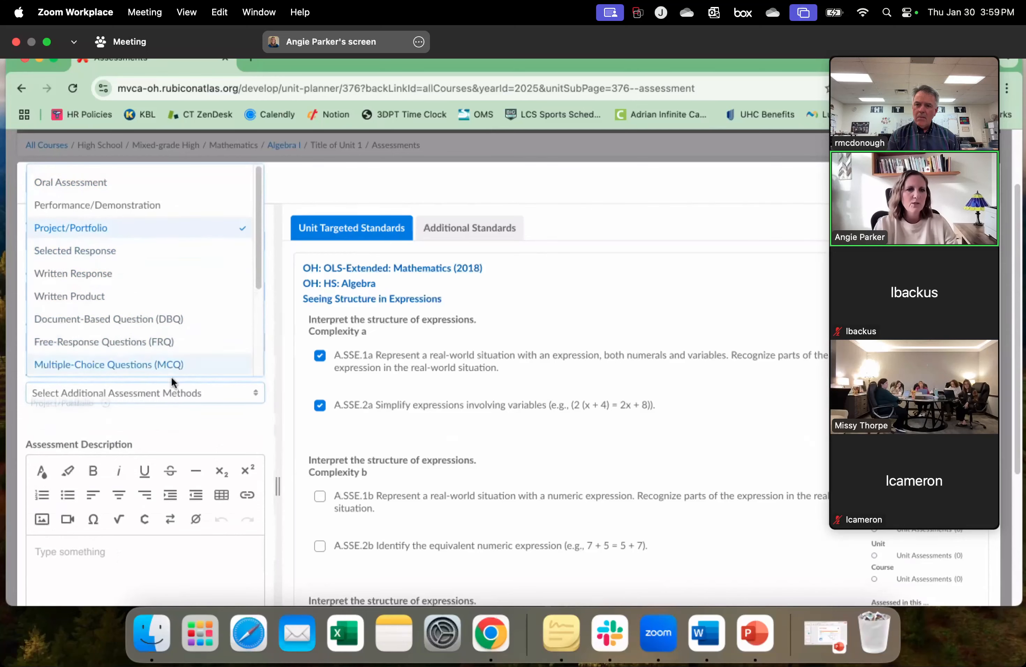
pyautogui.click(195, 434)
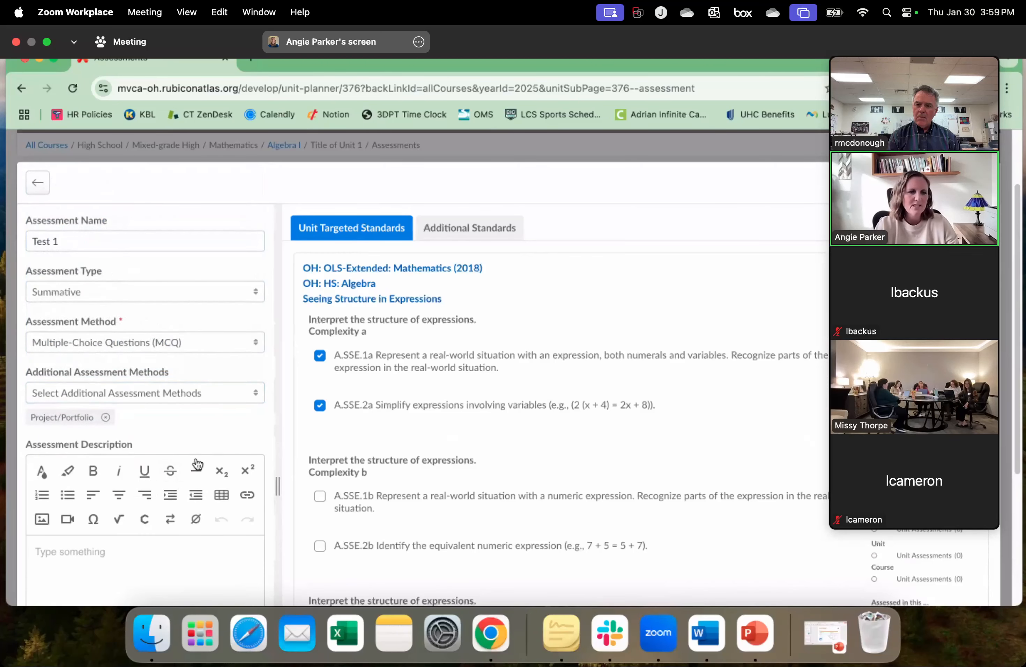
# Leave the Test 1 assessment description blank and save the assessment to the unit plan.
pyautogui.scroll(-2, 196, 463)
pyautogui.click(100, 497)
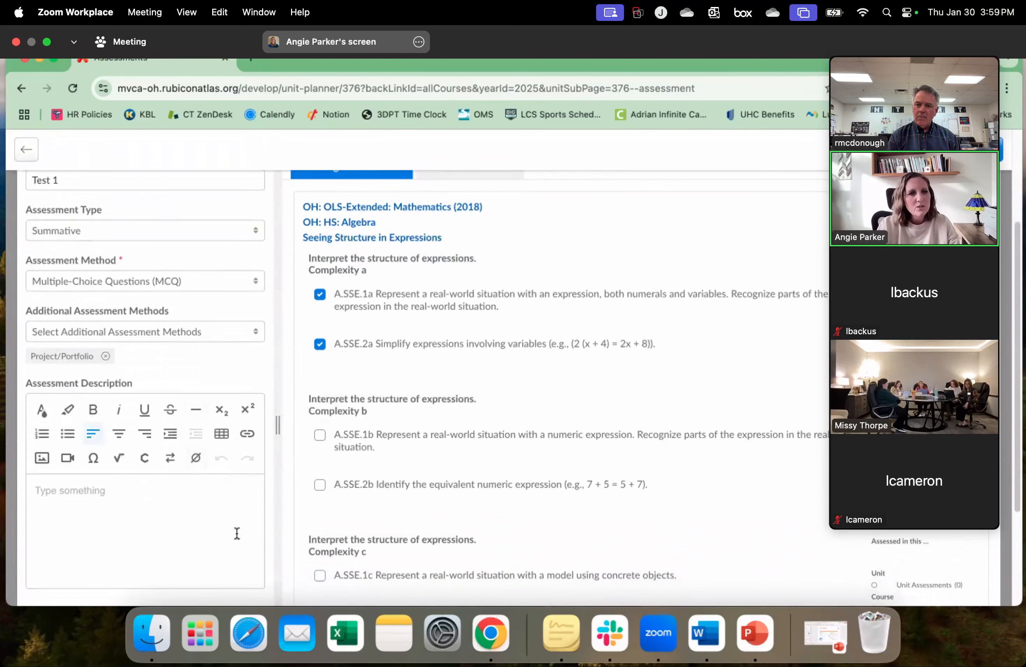
pyautogui.scroll(-3, 229, 523)
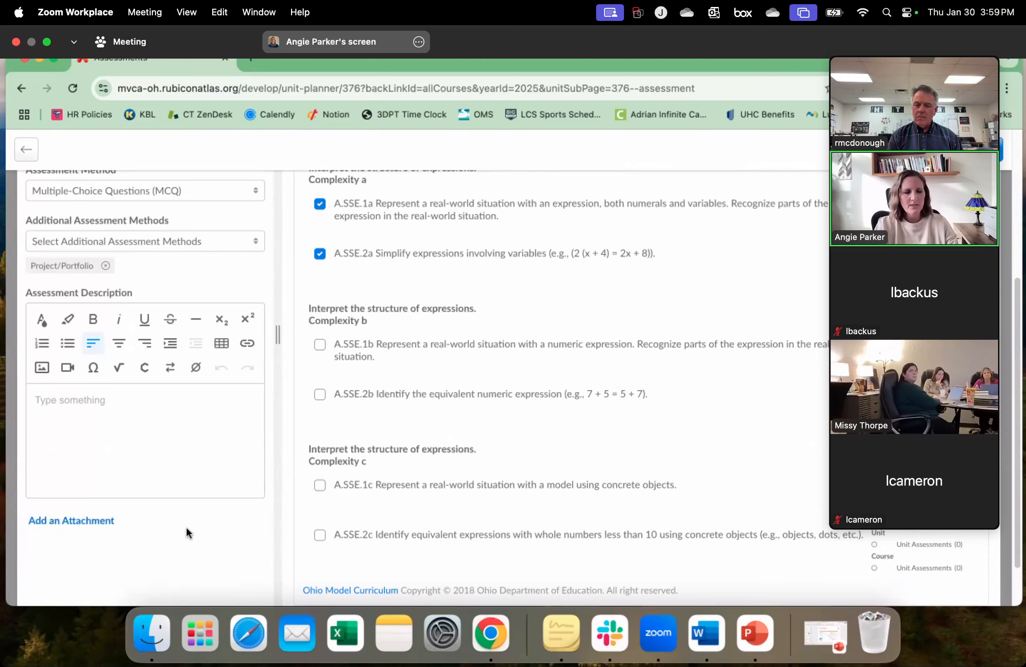
pyautogui.scroll(-1, 789, 210)
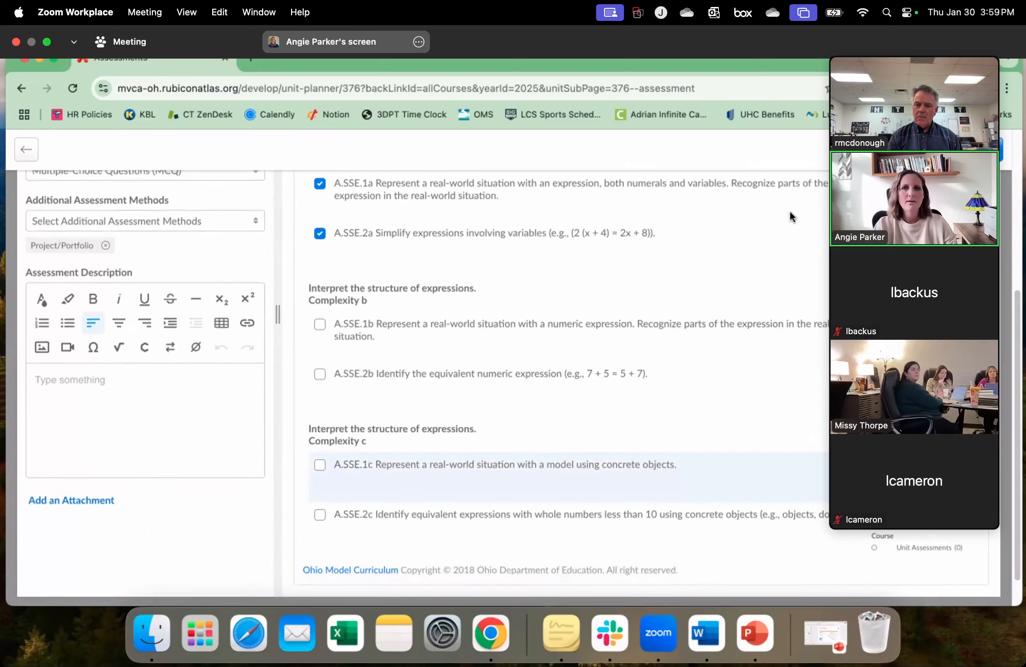
pyautogui.click(980, 149)
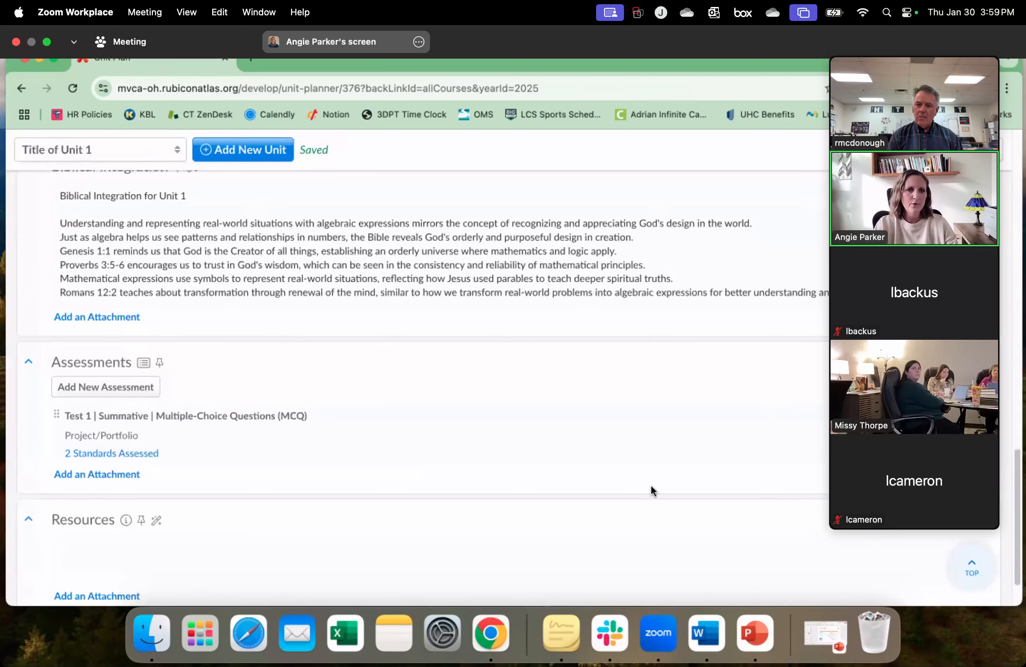
# Open the unit plan's Resources section for editing, leave it empty, and look back over the plan up to its standards.
pyautogui.scroll(-3, 647, 485)
pyautogui.scroll(-1, 647, 486)
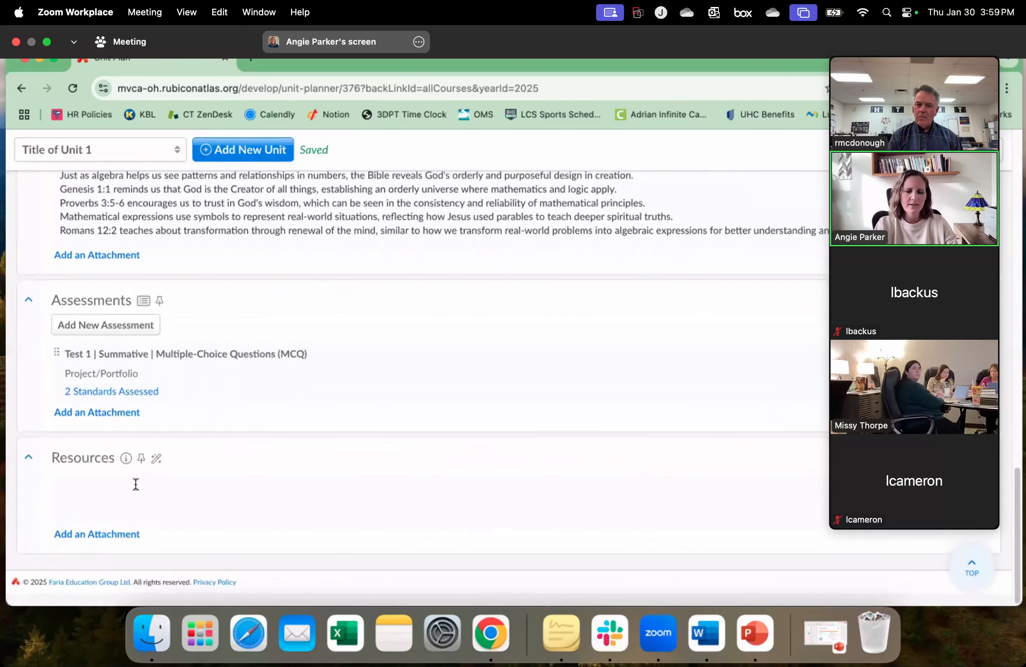
pyautogui.click(136, 484)
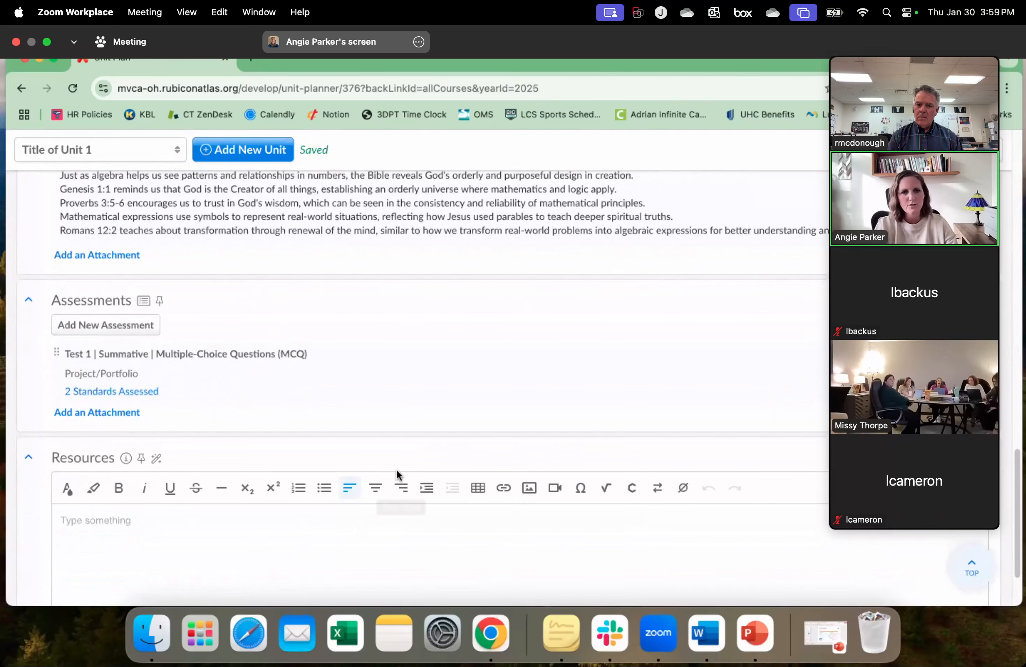
pyautogui.scroll(5, 538, 461)
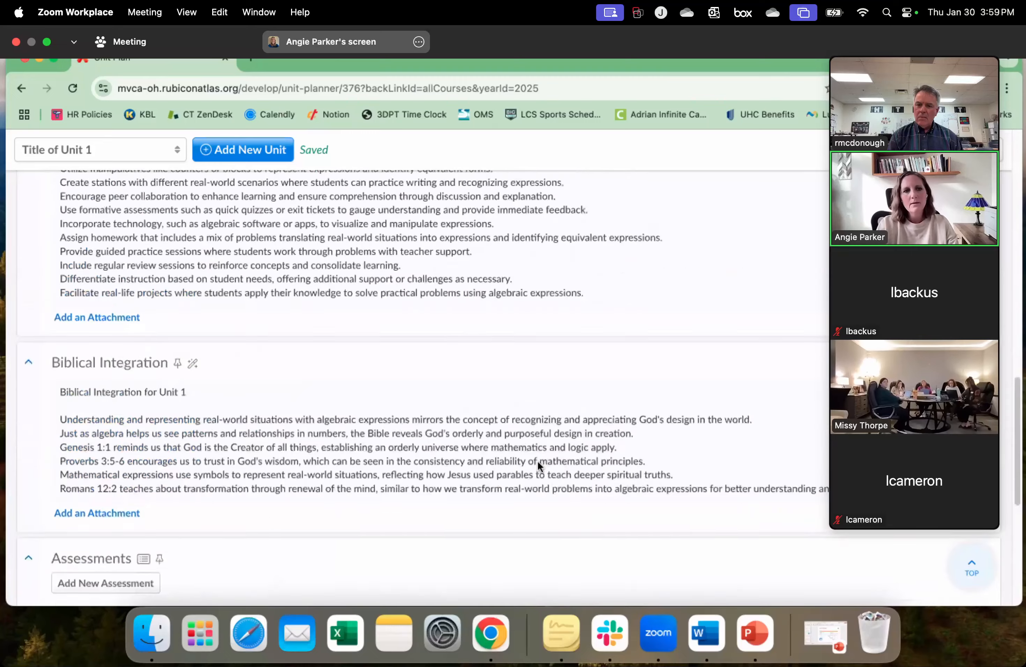
pyautogui.scroll(15, 538, 462)
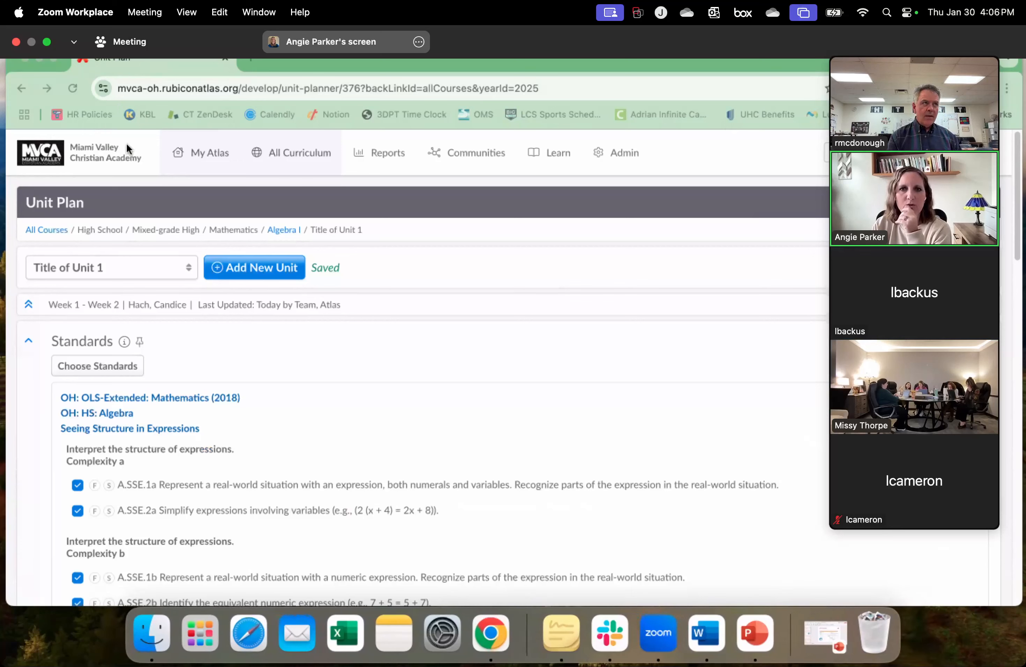
# In Manage Users, give the first listed active user school-level editing privileges for Lower School and save the account.
pyautogui.click(628, 152)
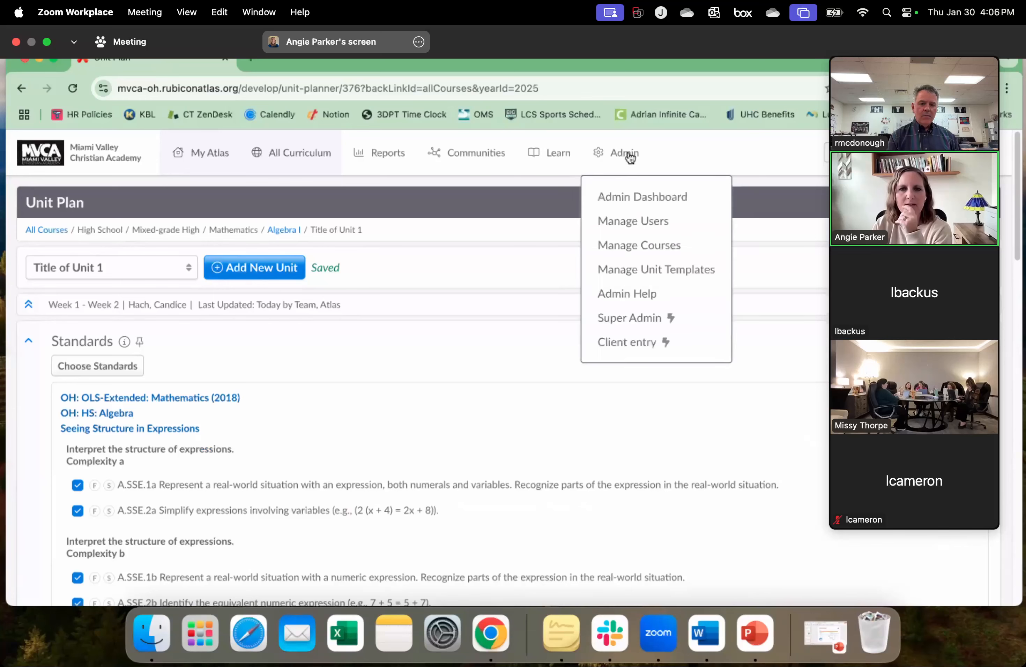
pyautogui.click(648, 224)
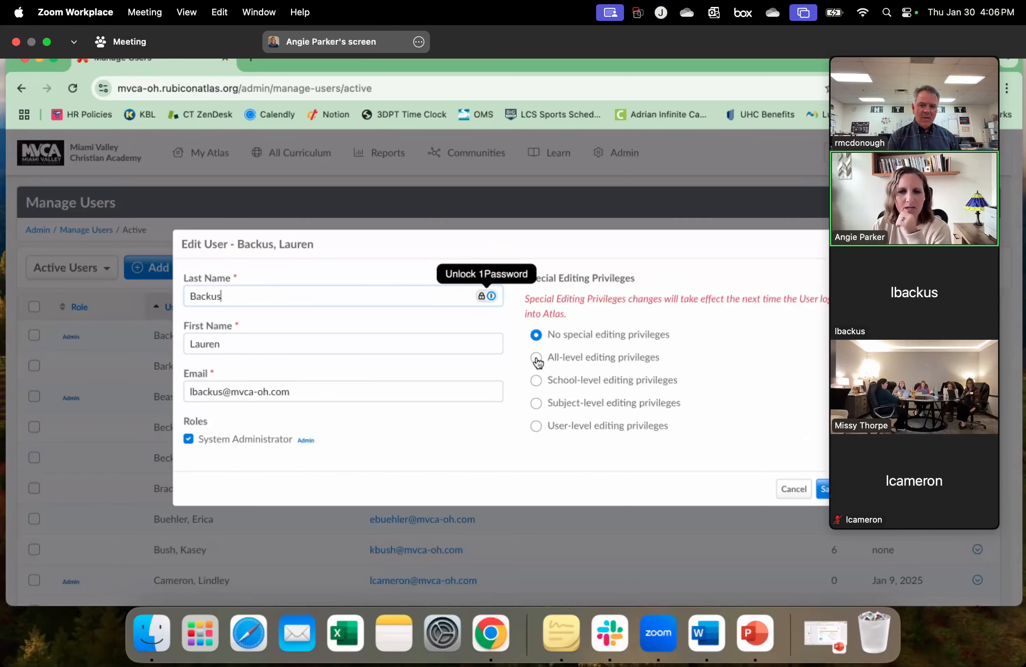
pyautogui.click(536, 382)
pyautogui.click(594, 396)
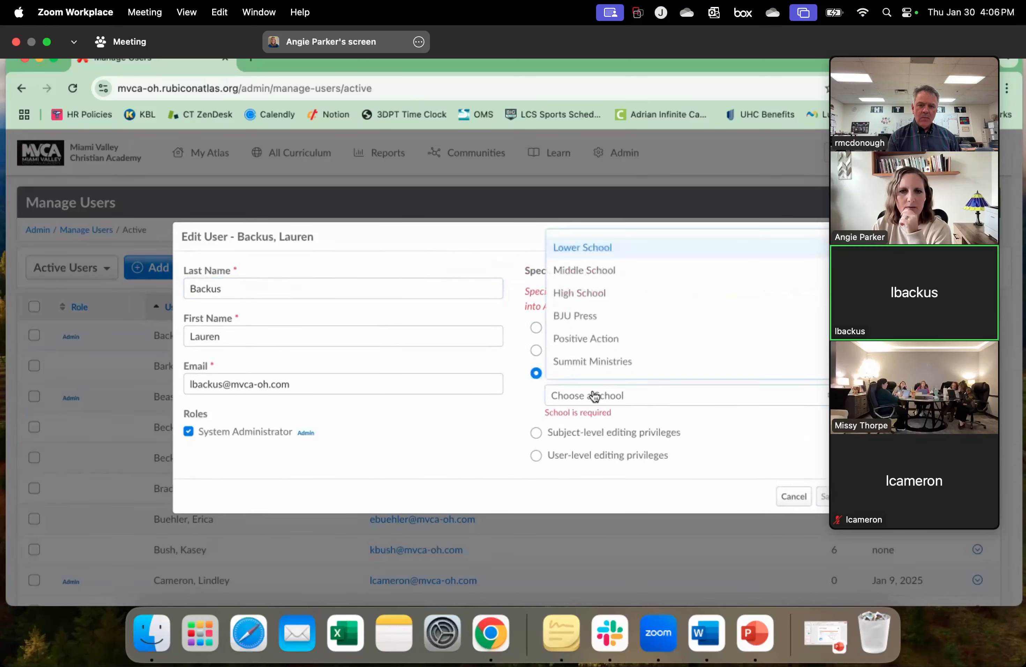
pyautogui.click(601, 246)
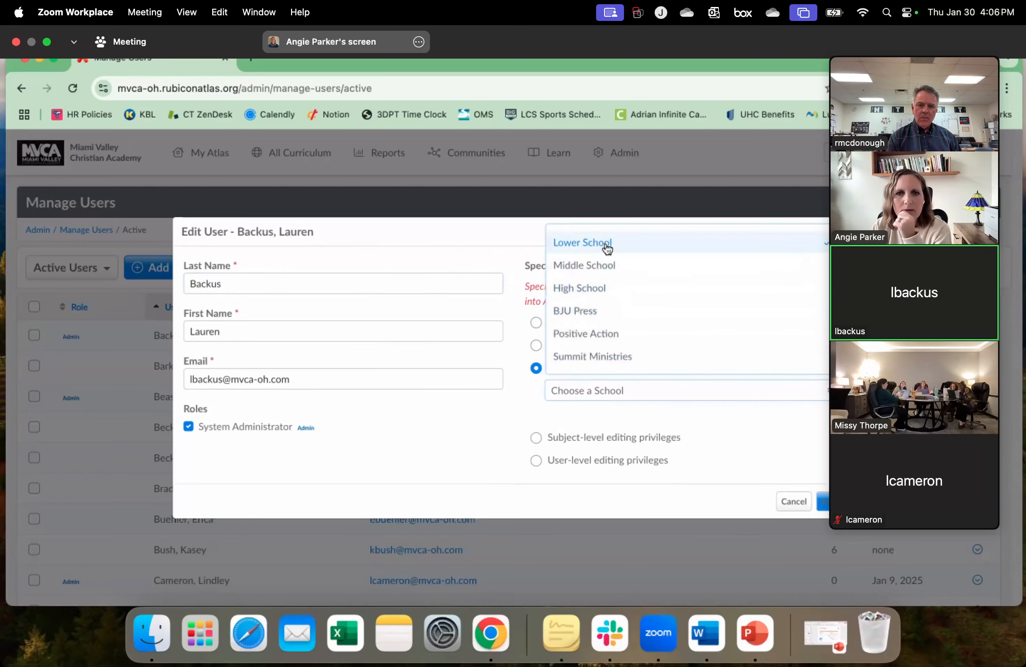
pyautogui.click(762, 454)
pyautogui.click(823, 501)
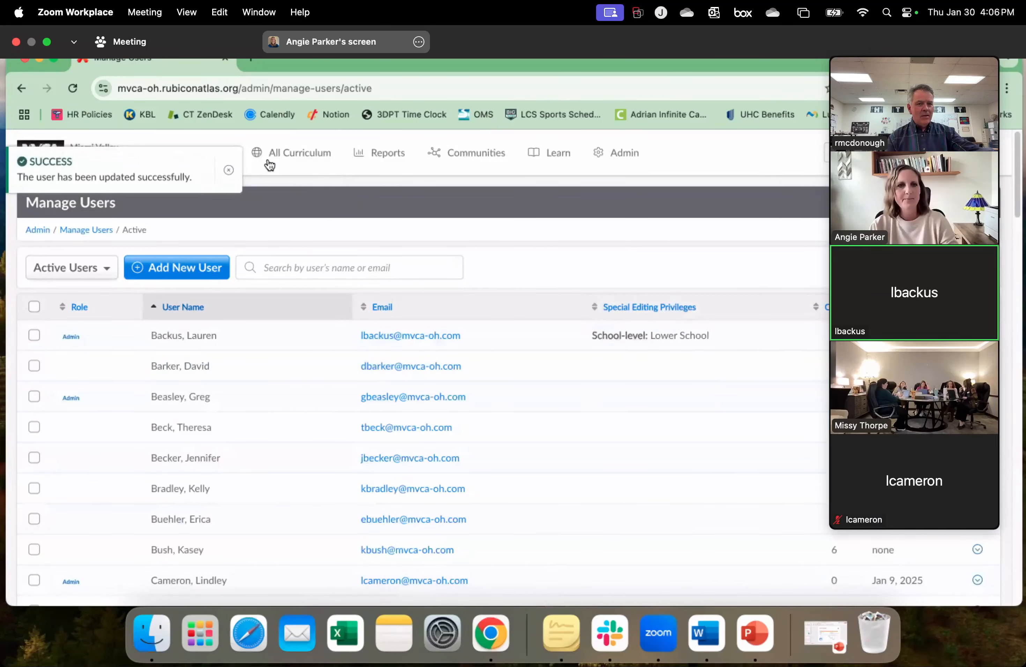
# Open the Algebra I unit calendar from the list of all courses and display the computer's screen mirroring options.
pyautogui.click(277, 163)
pyautogui.click(299, 197)
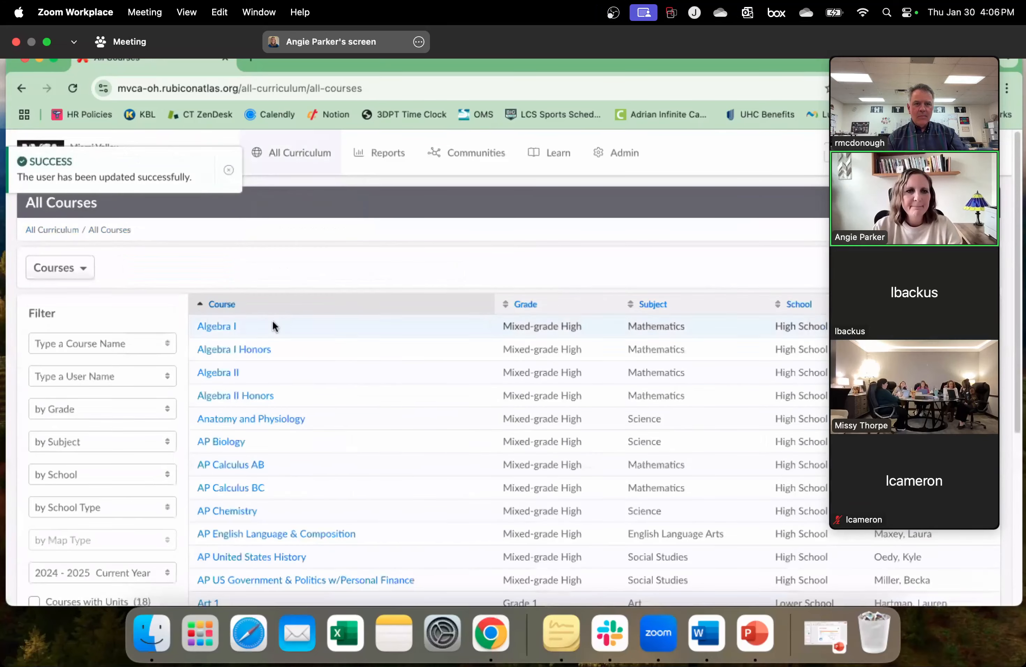
pyautogui.click(254, 329)
pyautogui.click(906, 12)
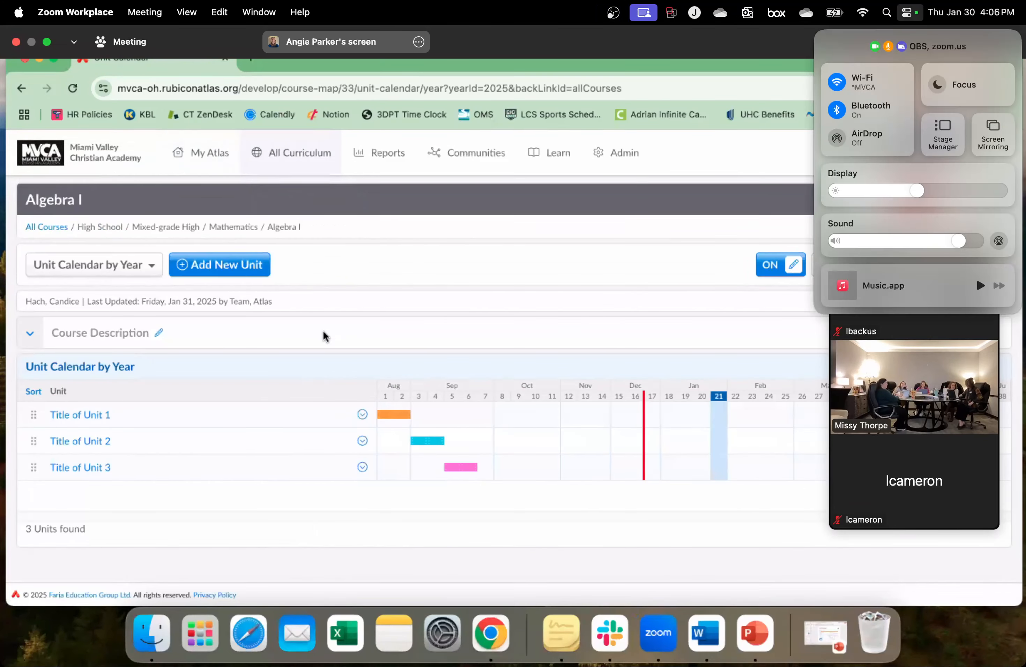
pyautogui.click(992, 132)
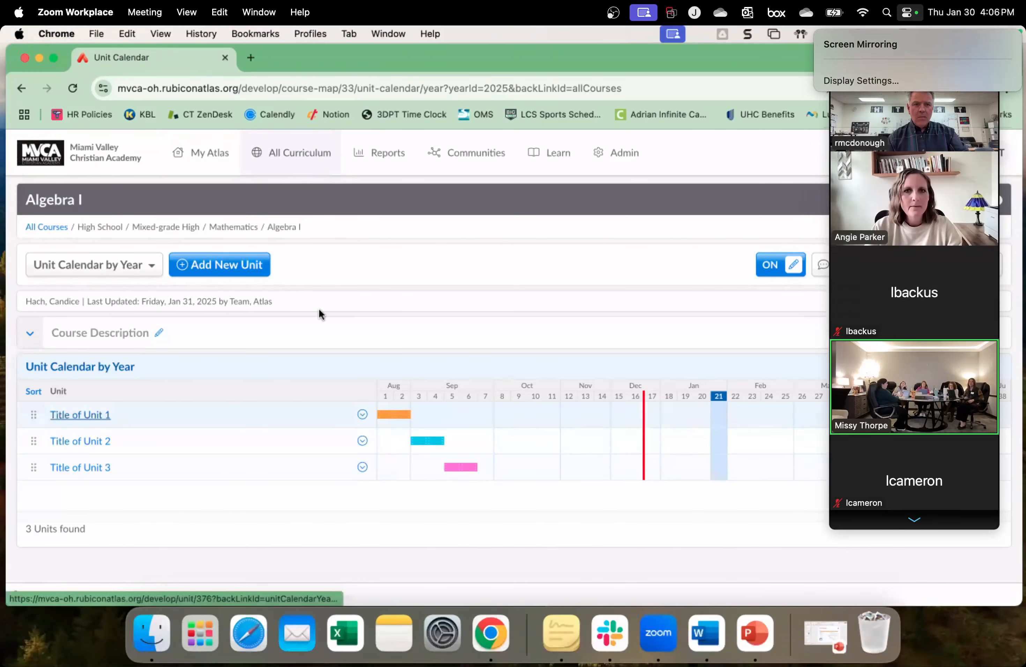
# In Manage Users, give the fourth listed administrator school-level editing privileges for High School and Middle School and save the account.
pyautogui.click(623, 152)
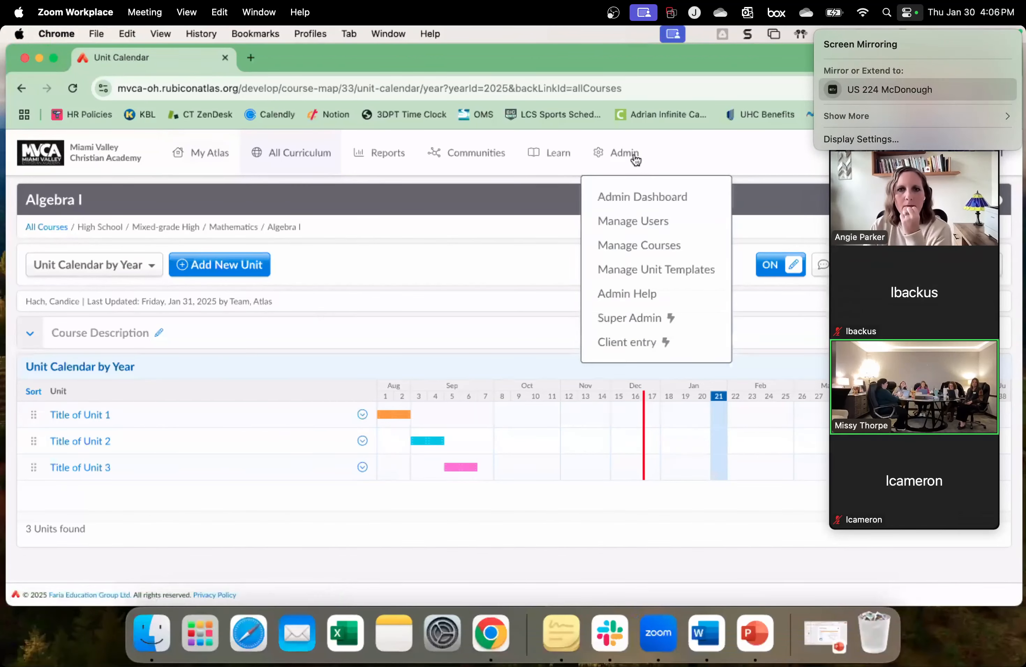
pyautogui.click(649, 218)
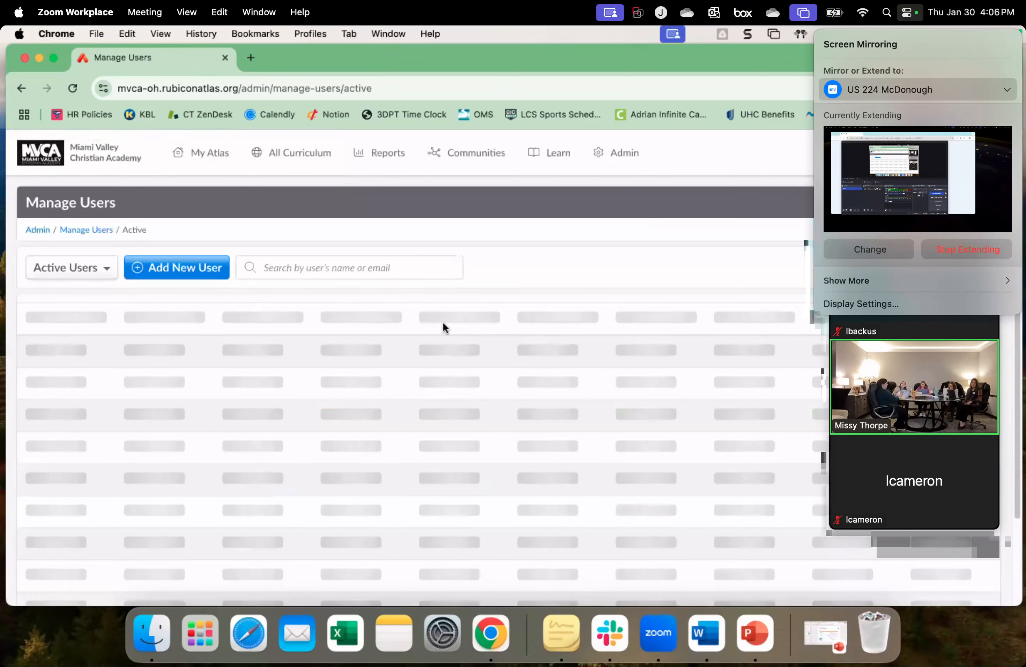
pyautogui.scroll(-3, 467, 418)
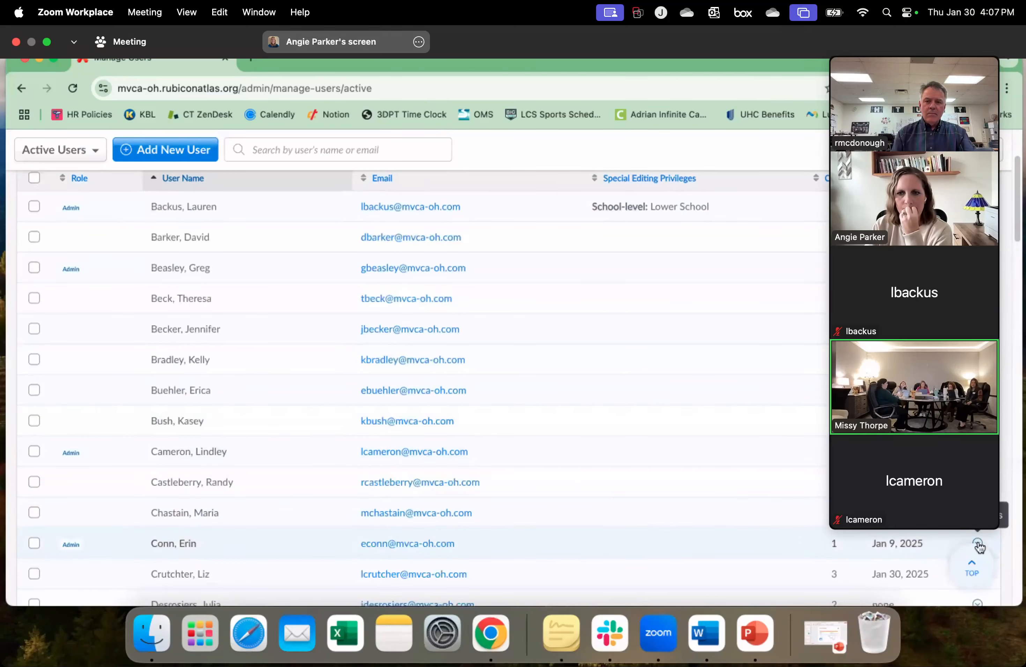
pyautogui.click(977, 542)
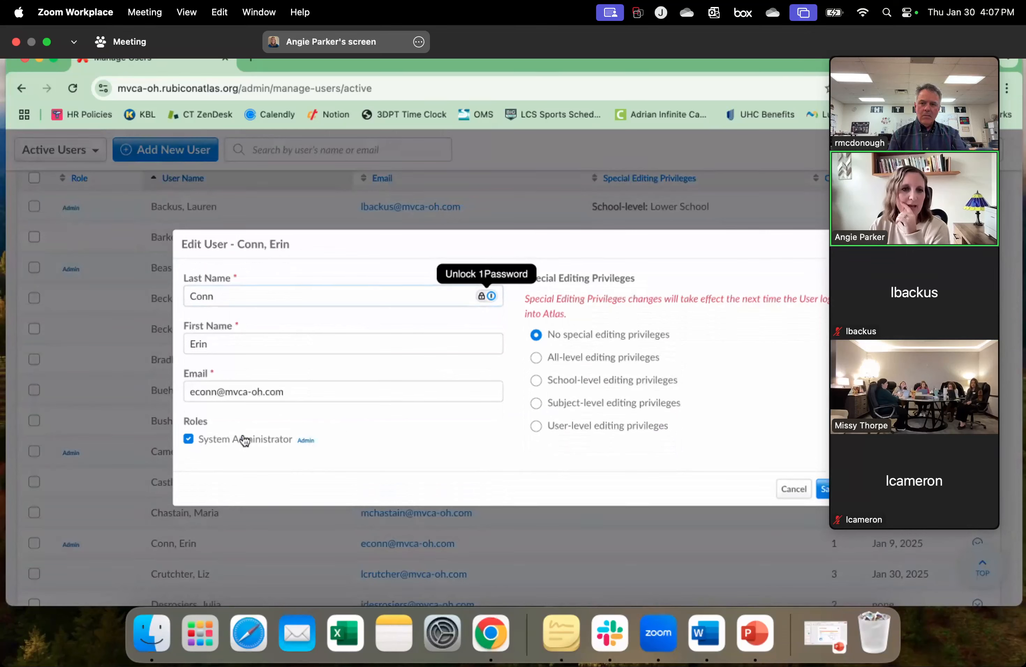
pyautogui.click(536, 380)
pyautogui.click(600, 397)
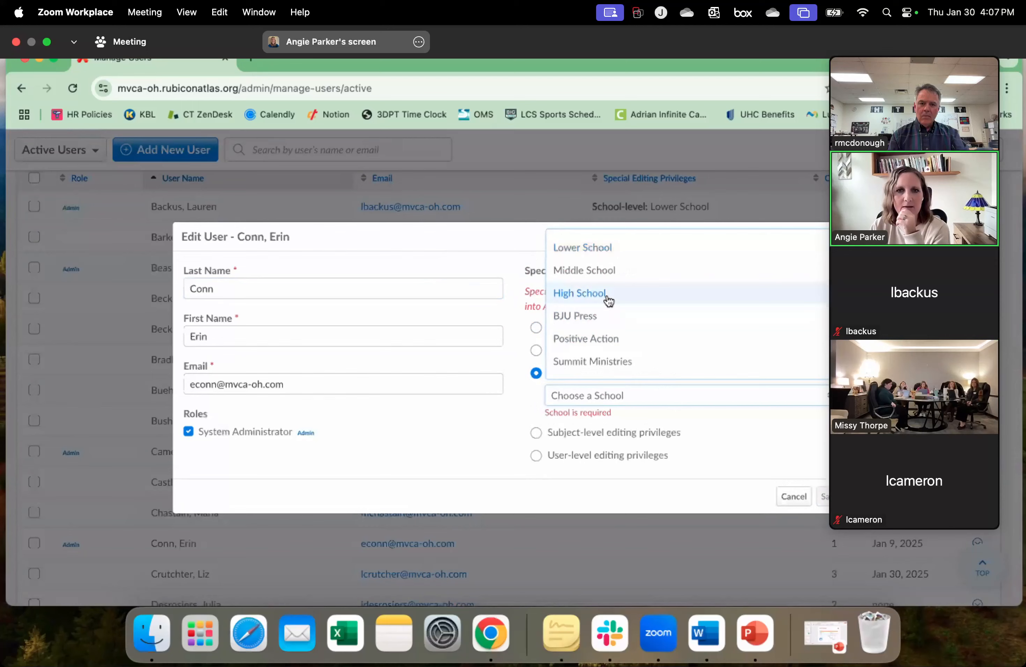
pyautogui.click(610, 300)
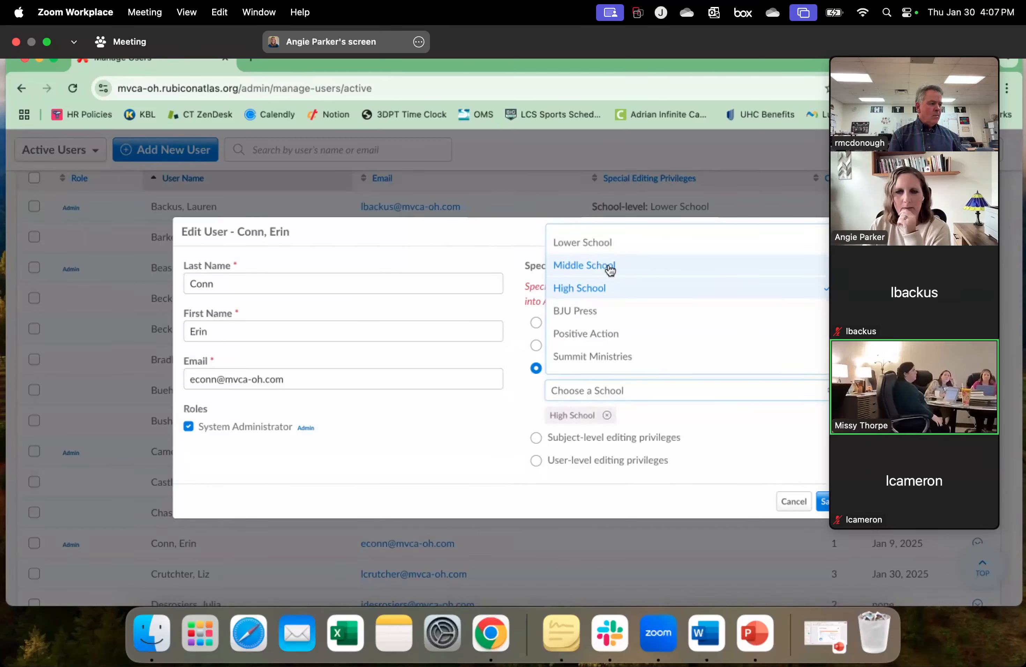
pyautogui.click(611, 268)
pyautogui.click(821, 505)
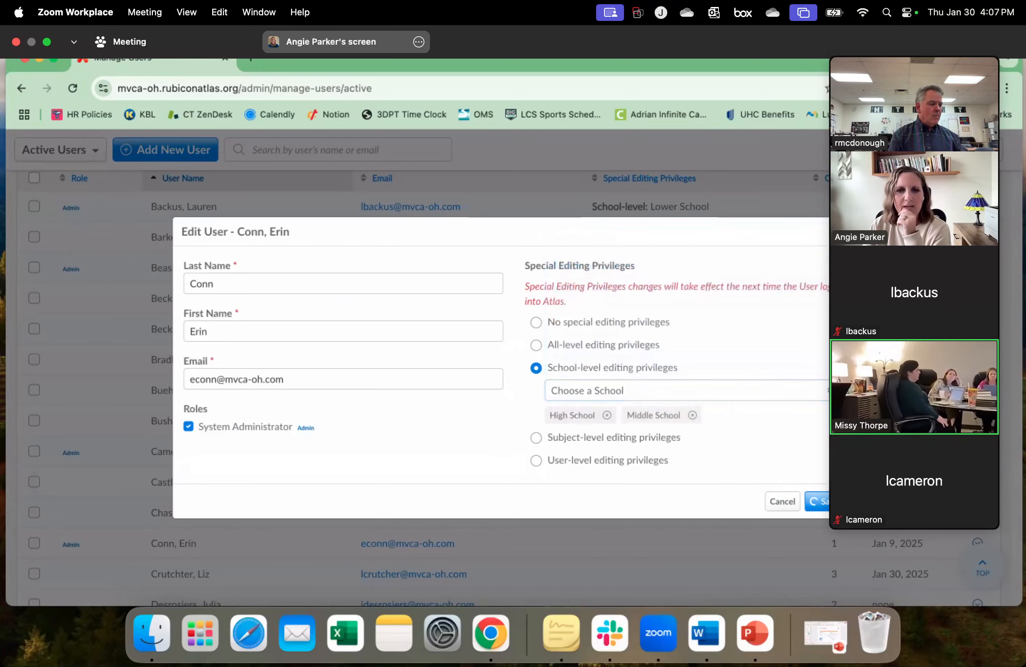
pyautogui.click(821, 504)
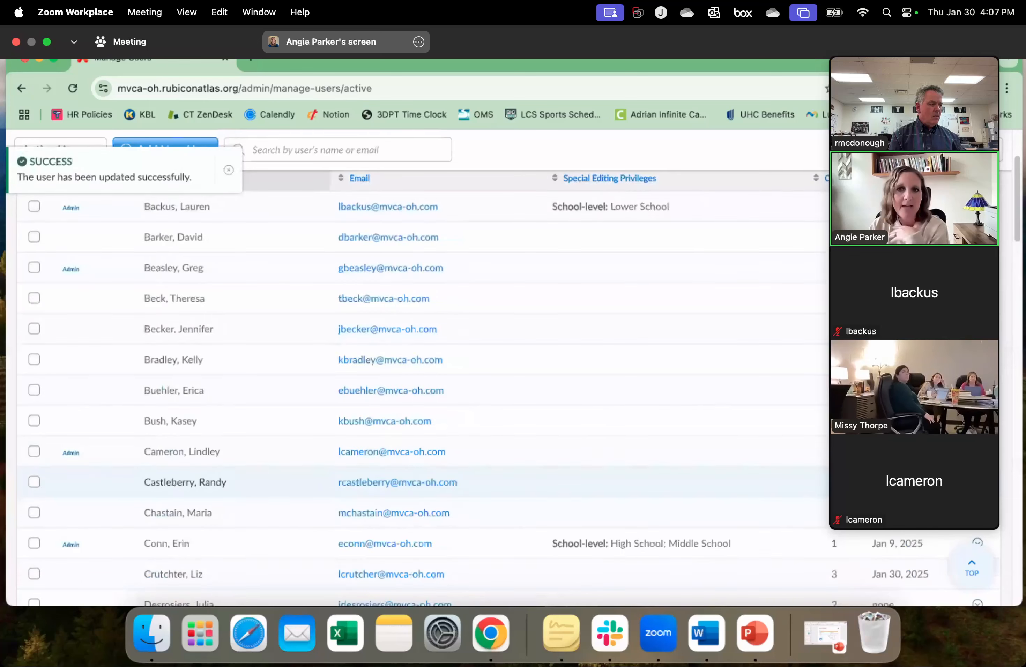
pyautogui.click(228, 170)
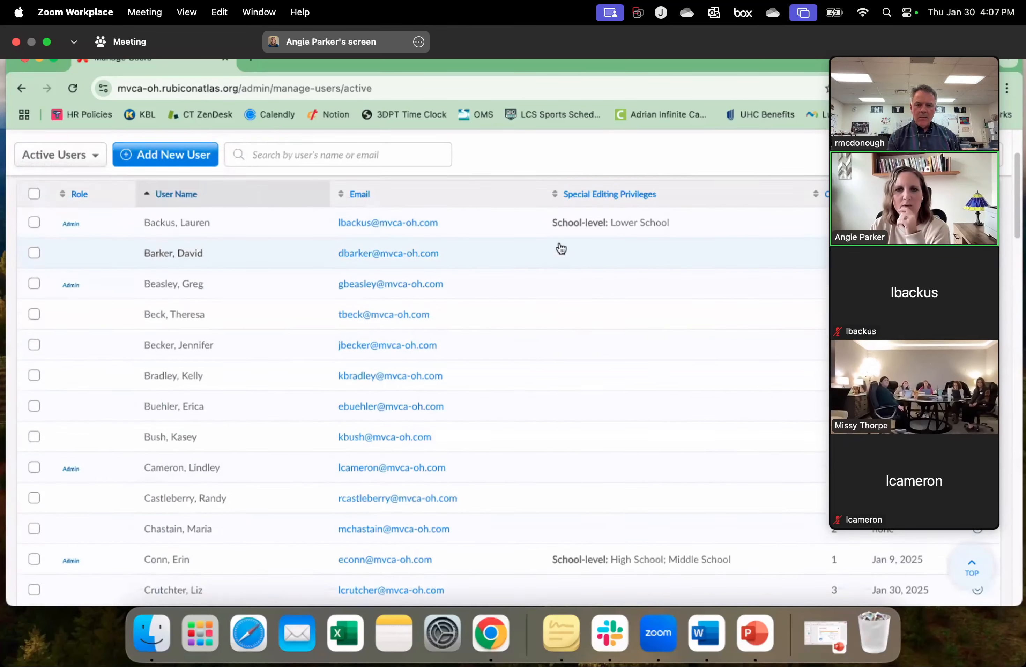
# In Manage Users, reopen the first listed user's account, keep school-level editing privileges for Lower School, and save it.
pyautogui.scroll(3, 557, 246)
pyautogui.click(613, 160)
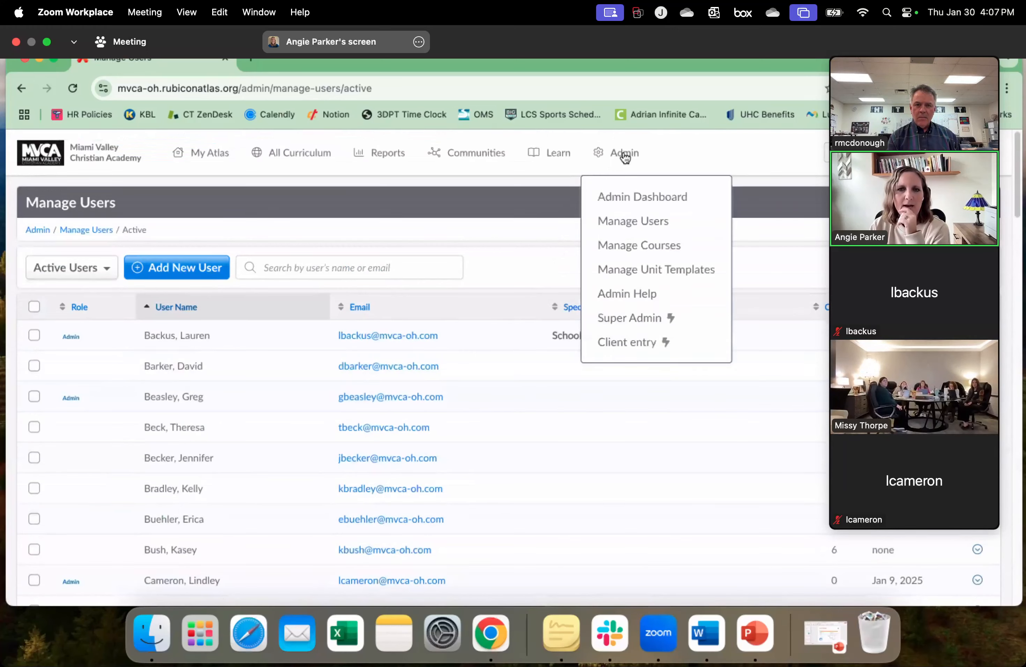
pyautogui.click(630, 226)
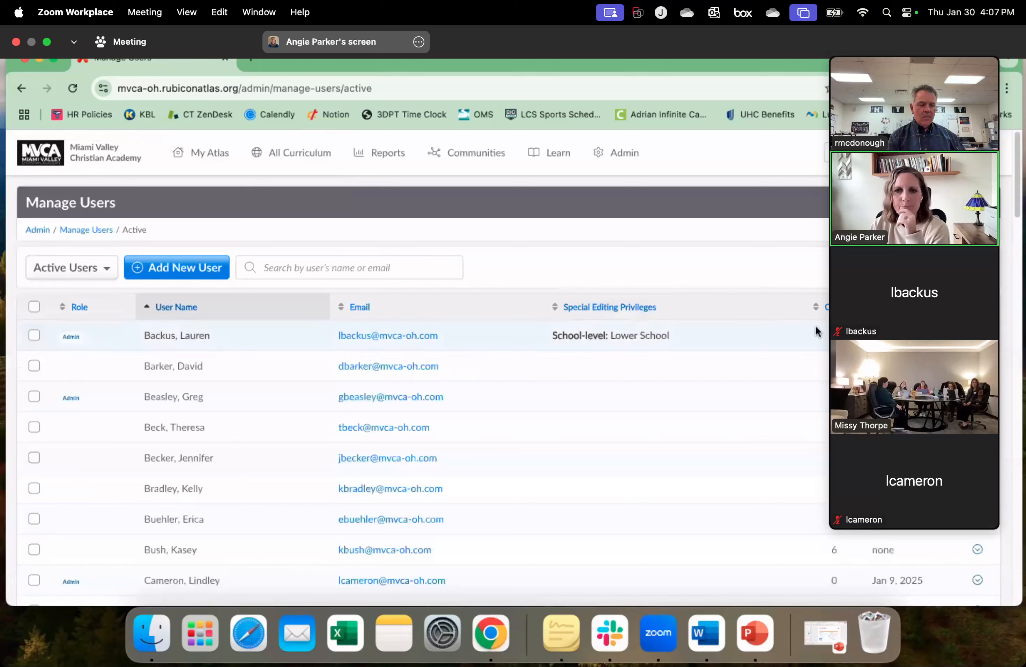
pyautogui.click(977, 336)
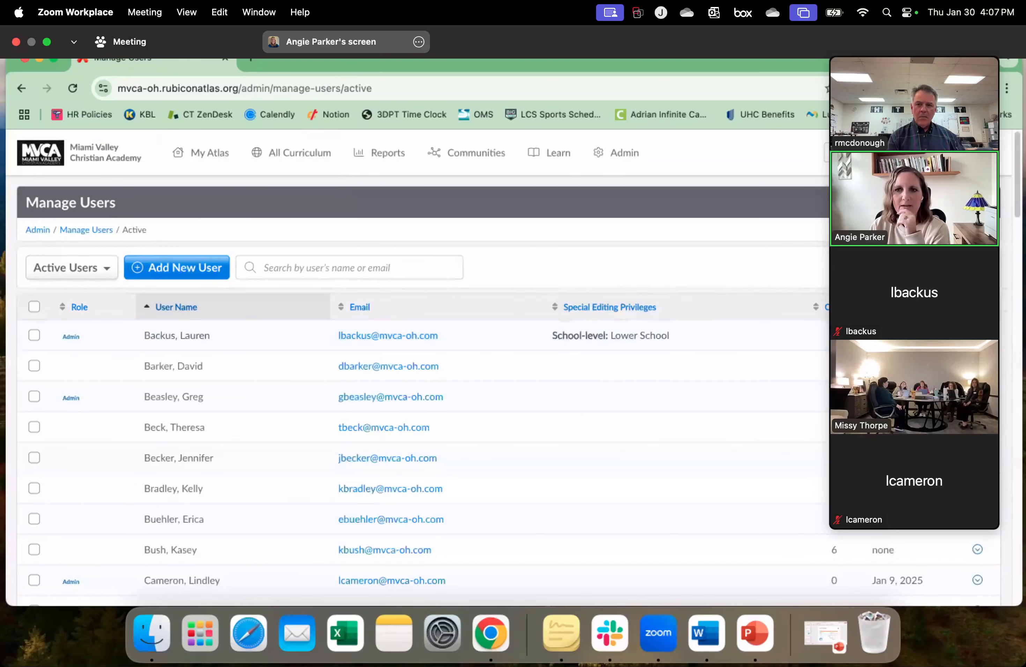
pyautogui.click(949, 362)
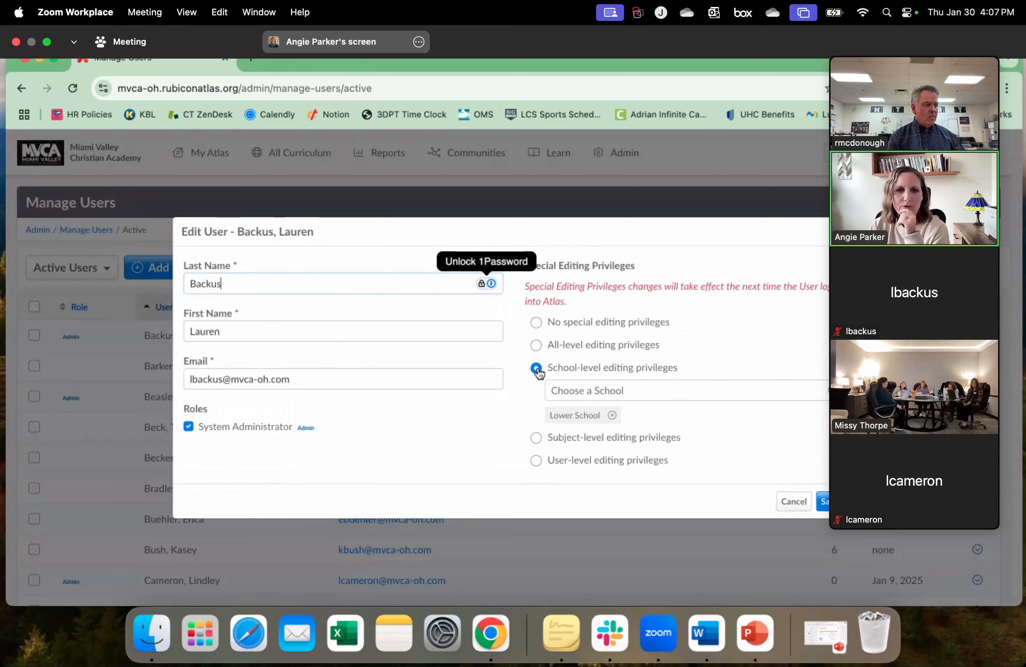
pyautogui.click(806, 505)
pyautogui.click(822, 503)
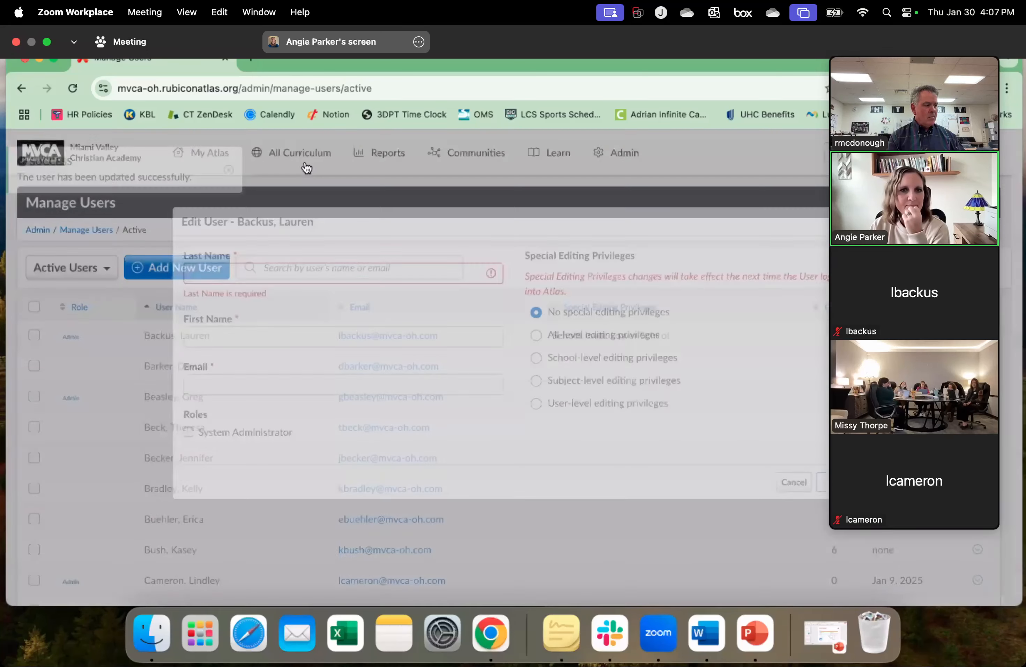
# Open the Algebra I unit calendar from the list of all courses.
pyautogui.click(308, 169)
pyautogui.click(307, 195)
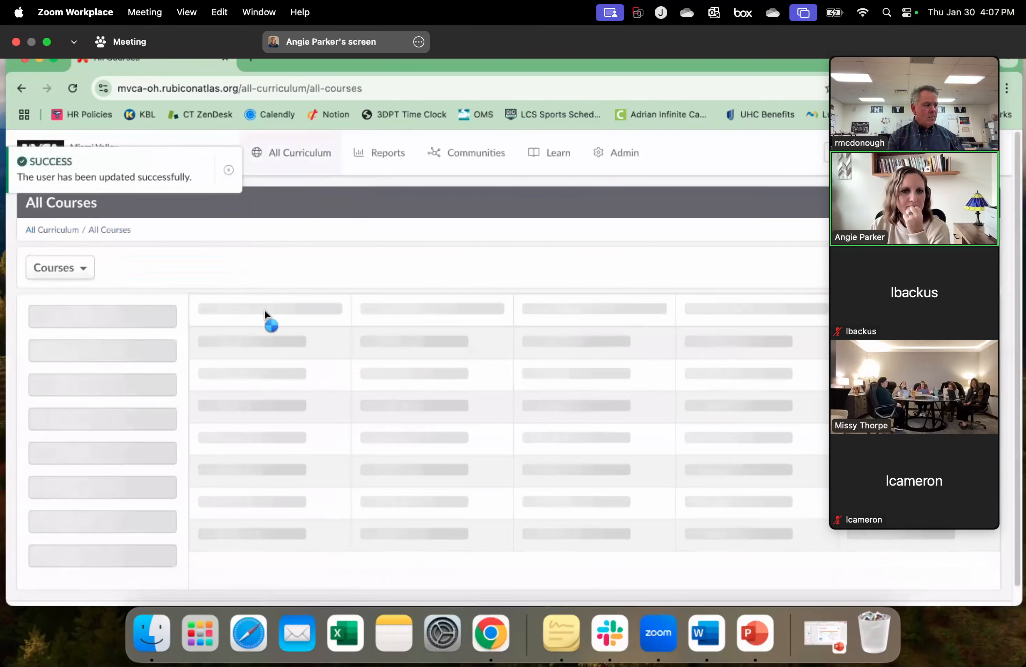
pyautogui.click(232, 331)
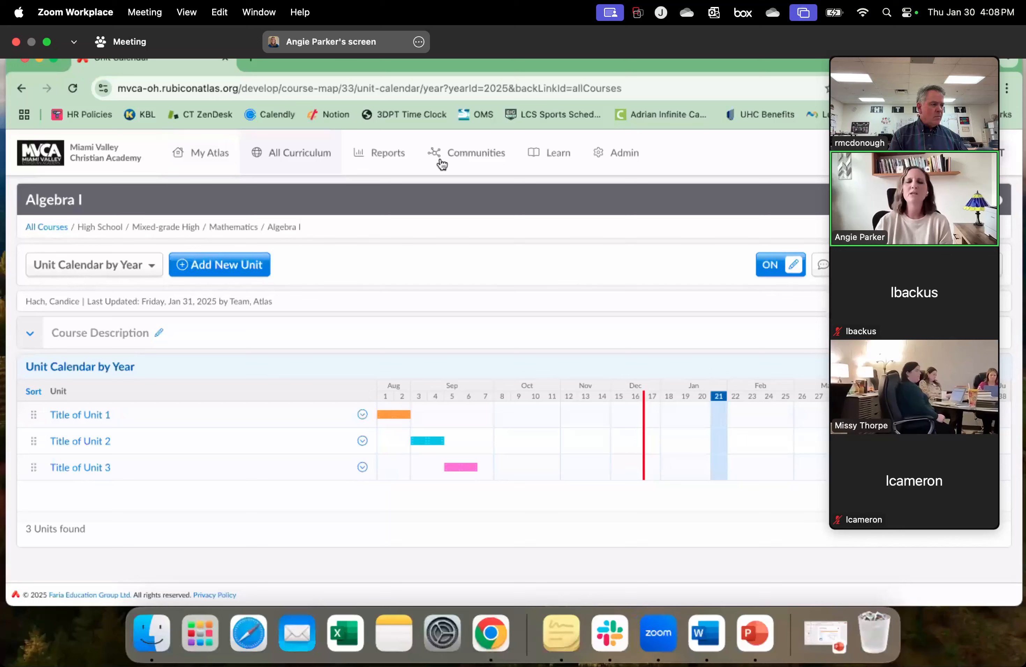
# Open the Assessment Methods report and examine how the pie chart divides assessments by method.
pyautogui.click(380, 161)
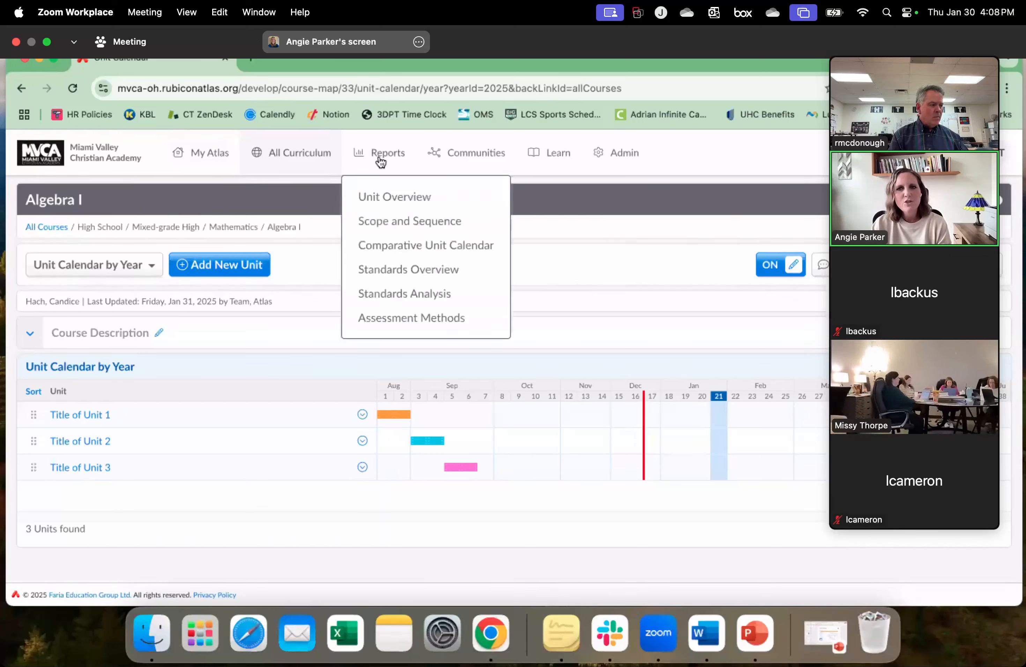
pyautogui.click(424, 318)
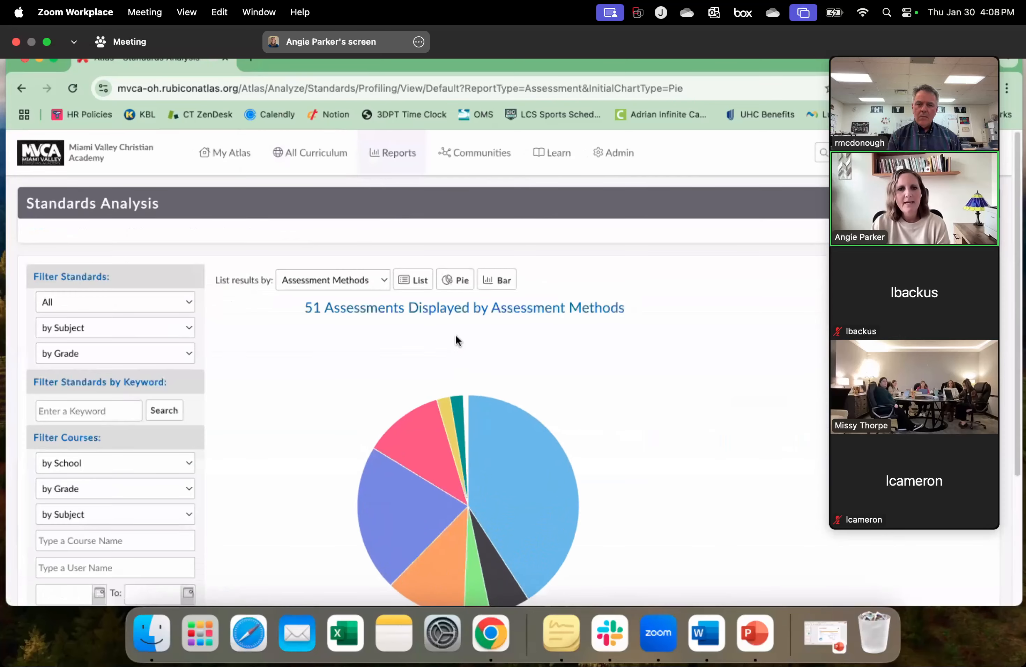
pyautogui.scroll(-1, 711, 381)
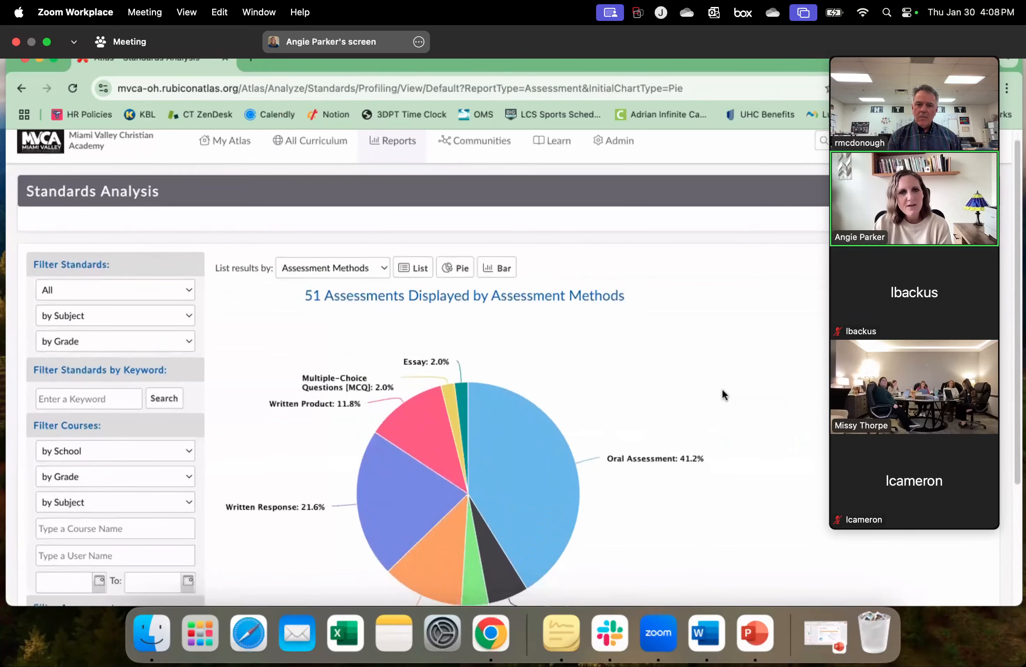
pyautogui.scroll(-3, 646, 351)
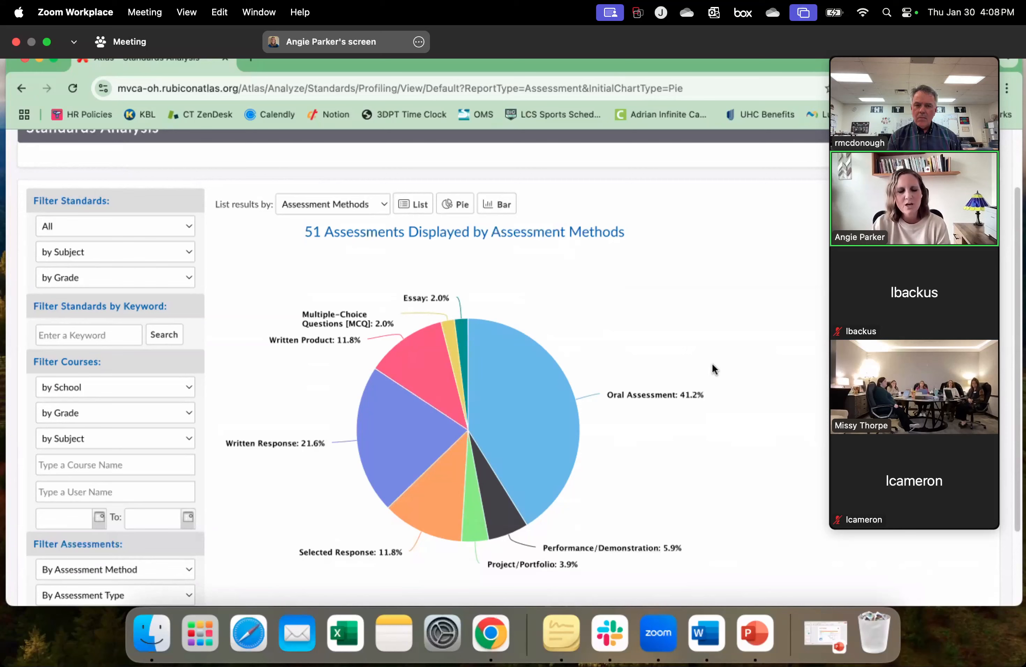
pyautogui.moveTo(570, 367)
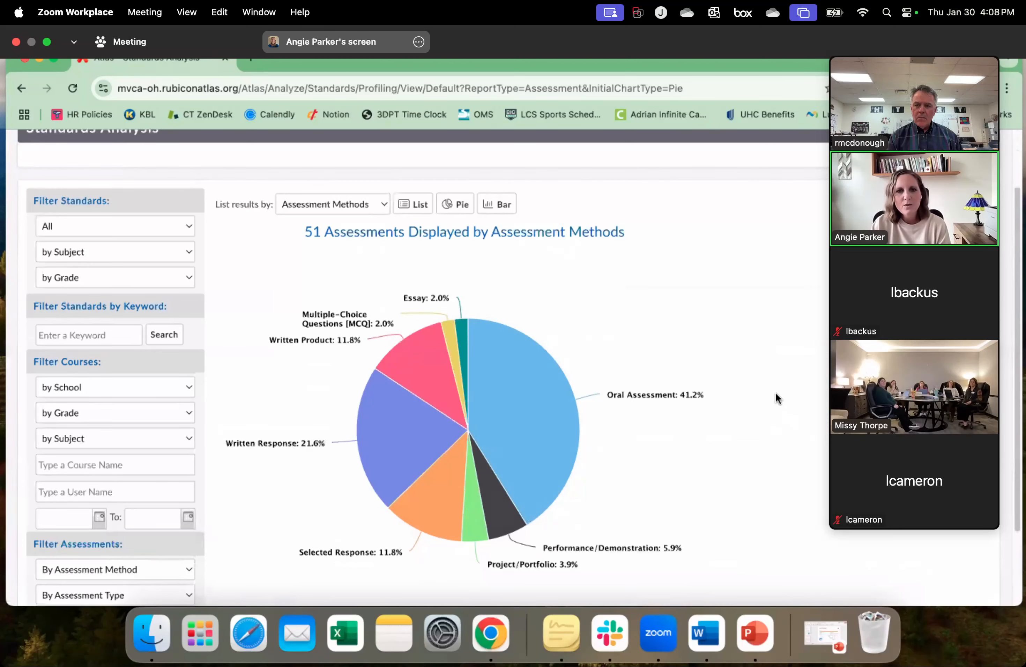
pyautogui.scroll(2, 775, 391)
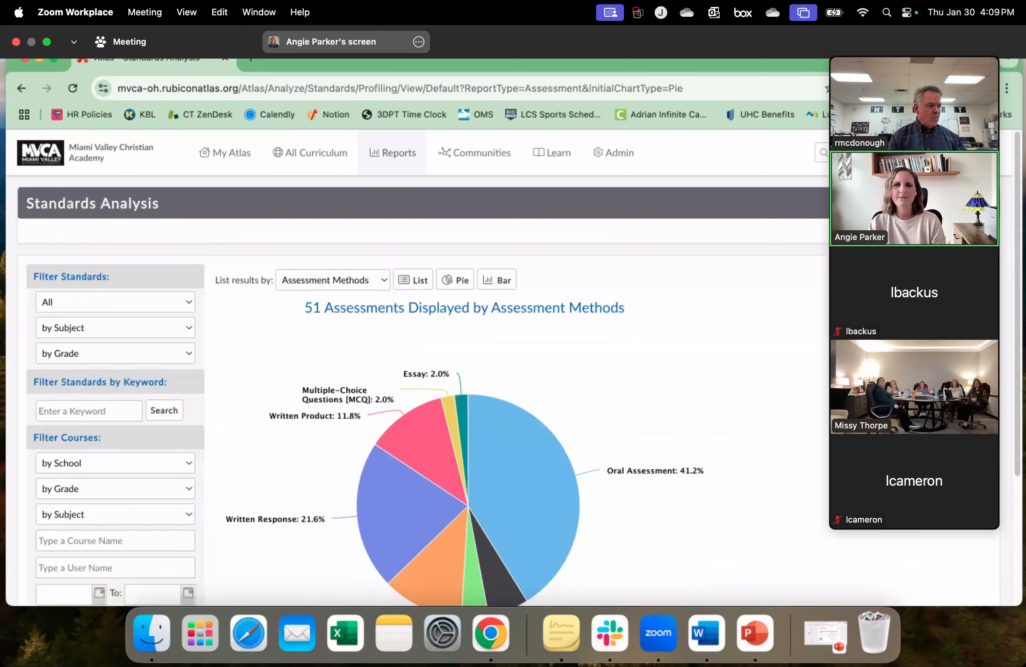
# Open the report's help article on assessment methods and types, skim it, and view the Comparative Unit Calendar article.
pyautogui.click(982, 203)
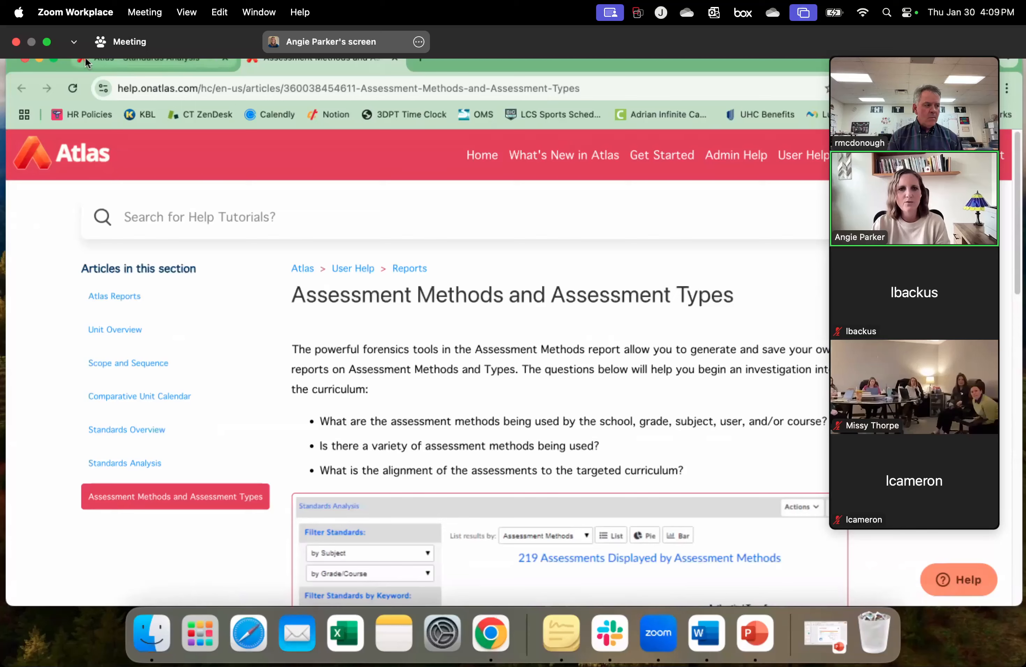
pyautogui.scroll(-8, 488, 339)
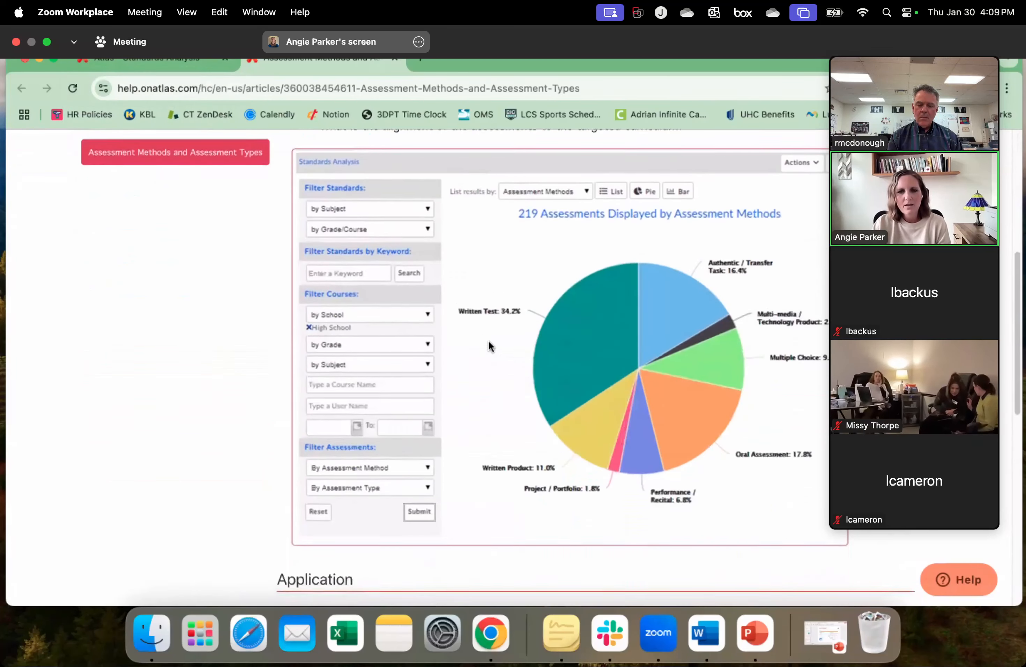
pyautogui.scroll(-5, 488, 340)
pyautogui.scroll(10, 520, 351)
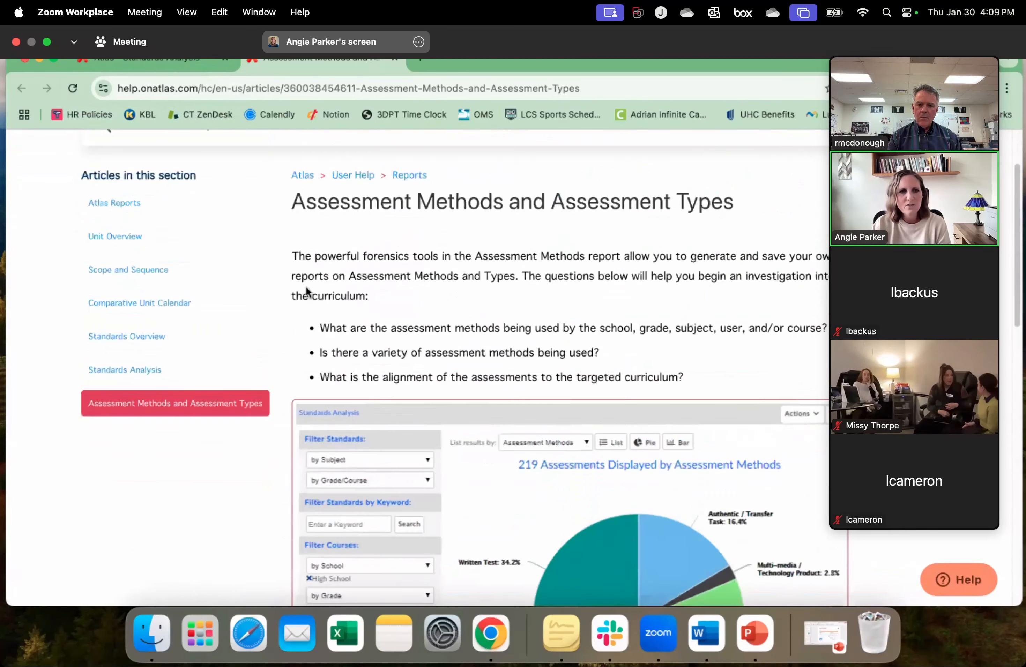
pyautogui.click(117, 235)
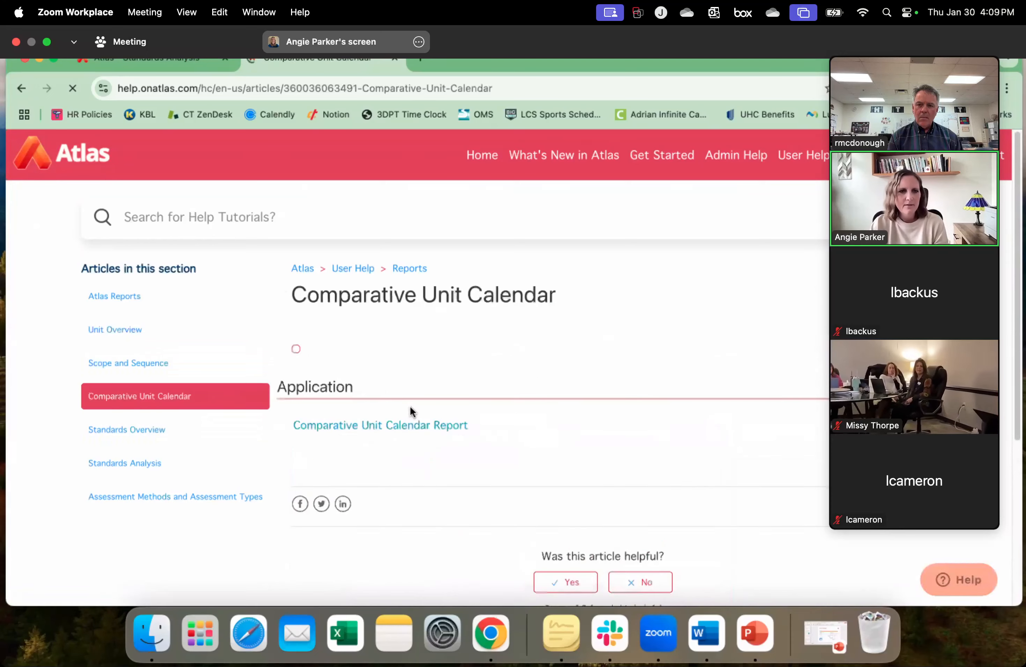
pyautogui.scroll(-1, 610, 440)
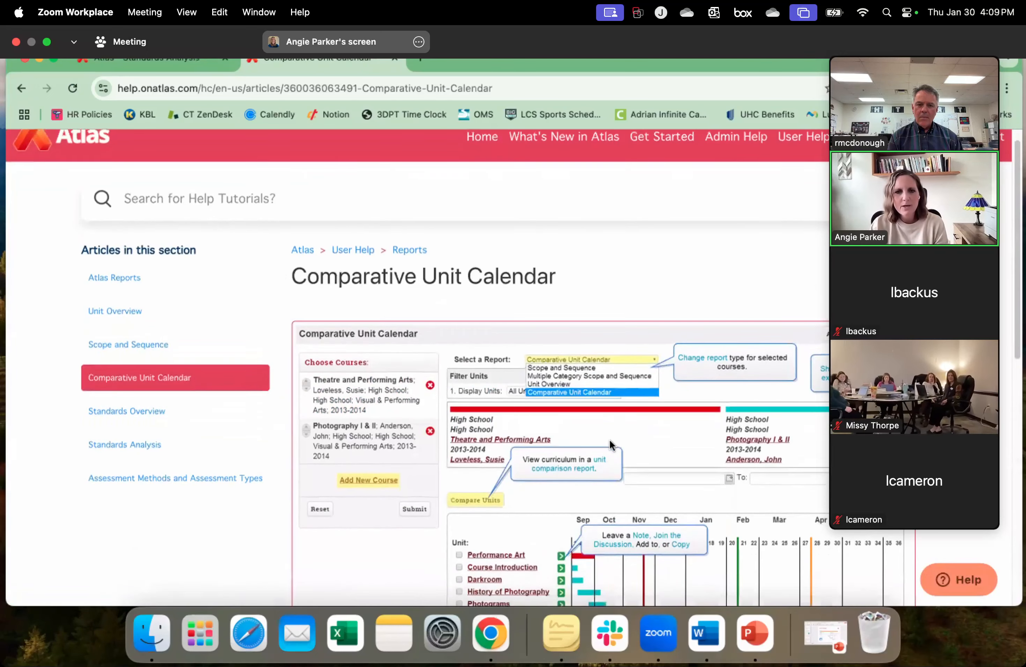
# Return from the help article to the school's Atlas site and display the list of all courses.
pyautogui.click(86, 60)
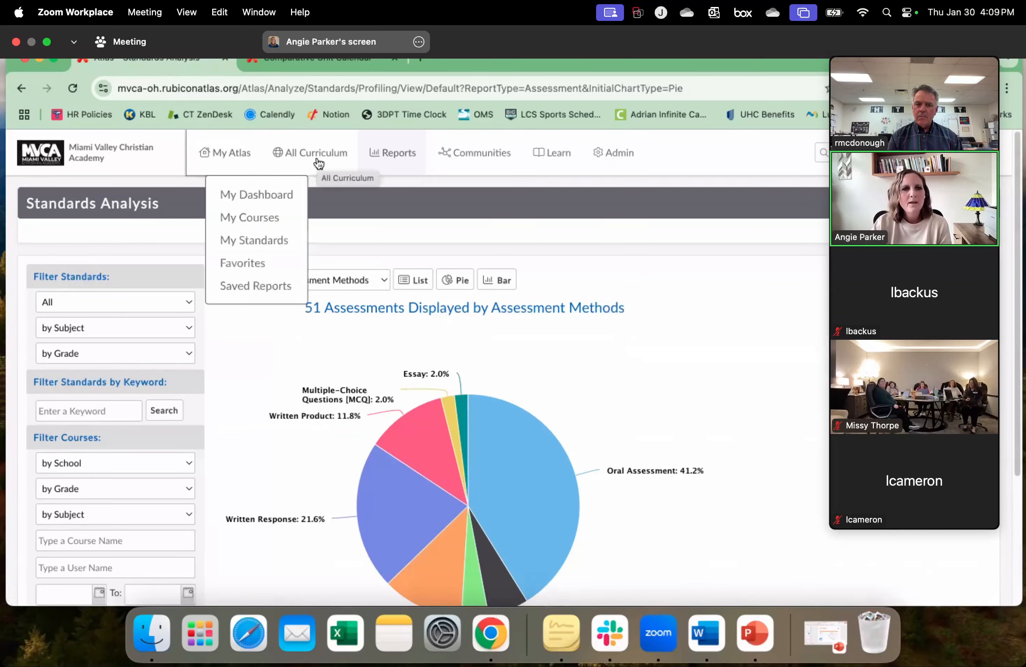
pyautogui.moveTo(313, 160)
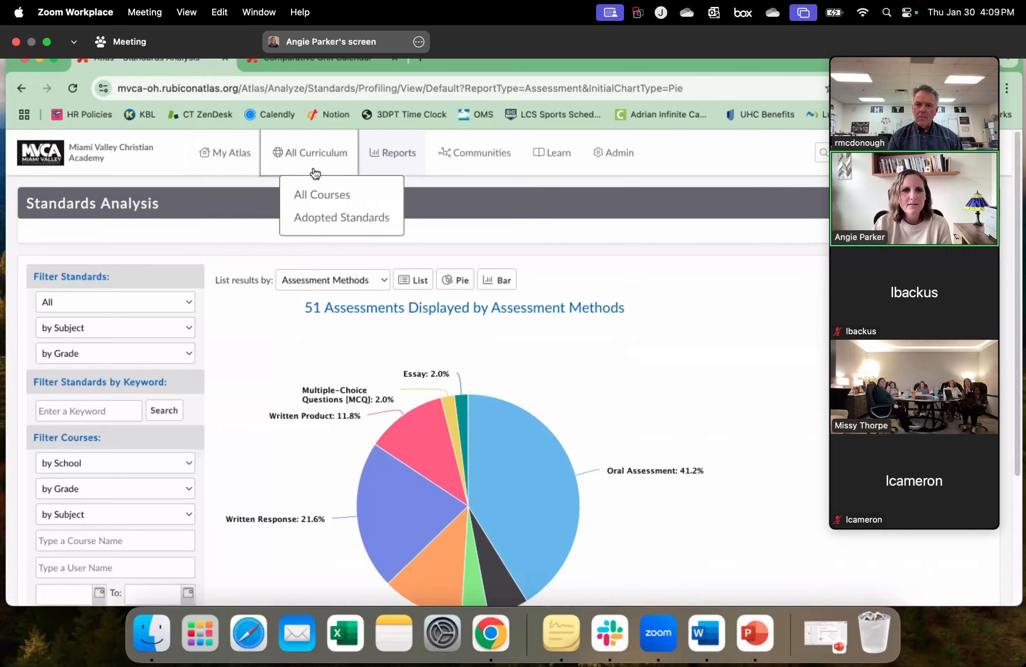
pyautogui.click(315, 195)
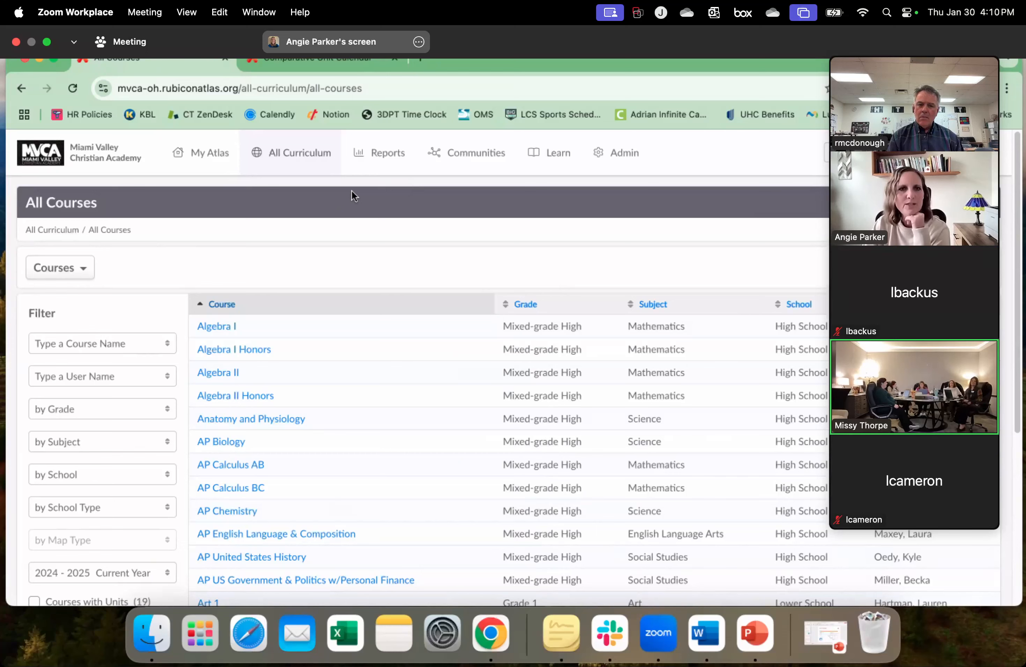
pyautogui.click(311, 156)
pyautogui.click(306, 195)
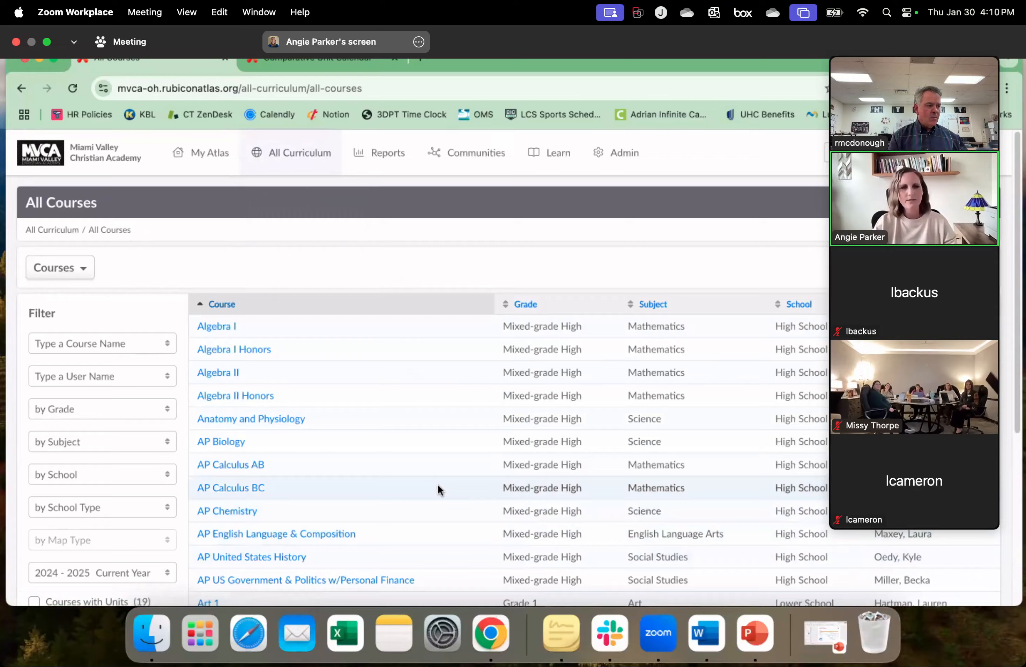
# Go to page 3 of the course list and open the Computer 4 unit calendar.
pyautogui.scroll(-5, 438, 483)
pyautogui.click(580, 538)
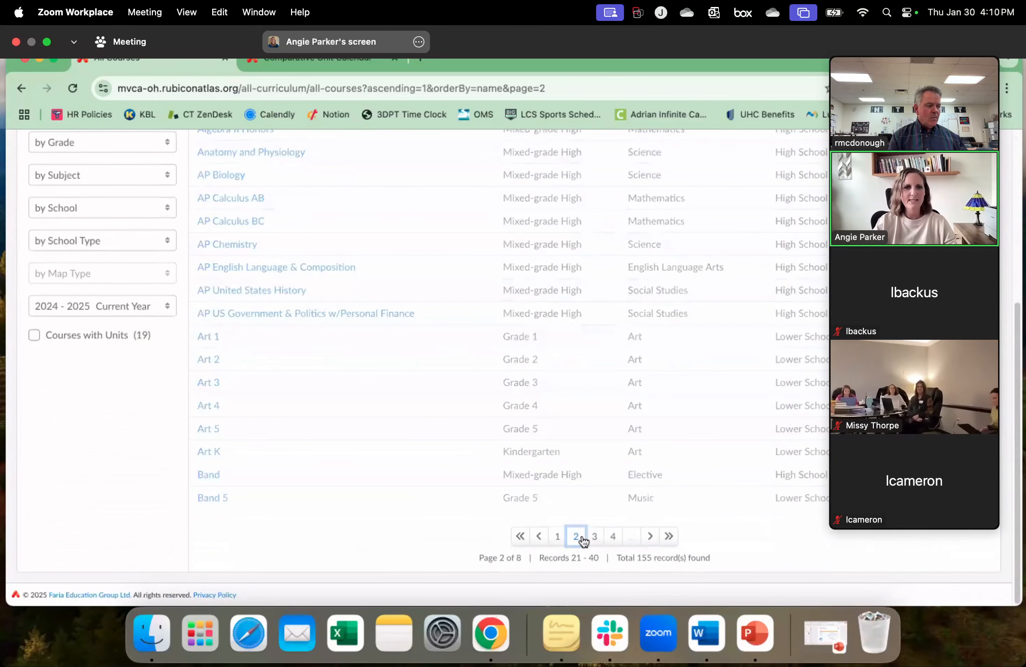
pyautogui.click(593, 536)
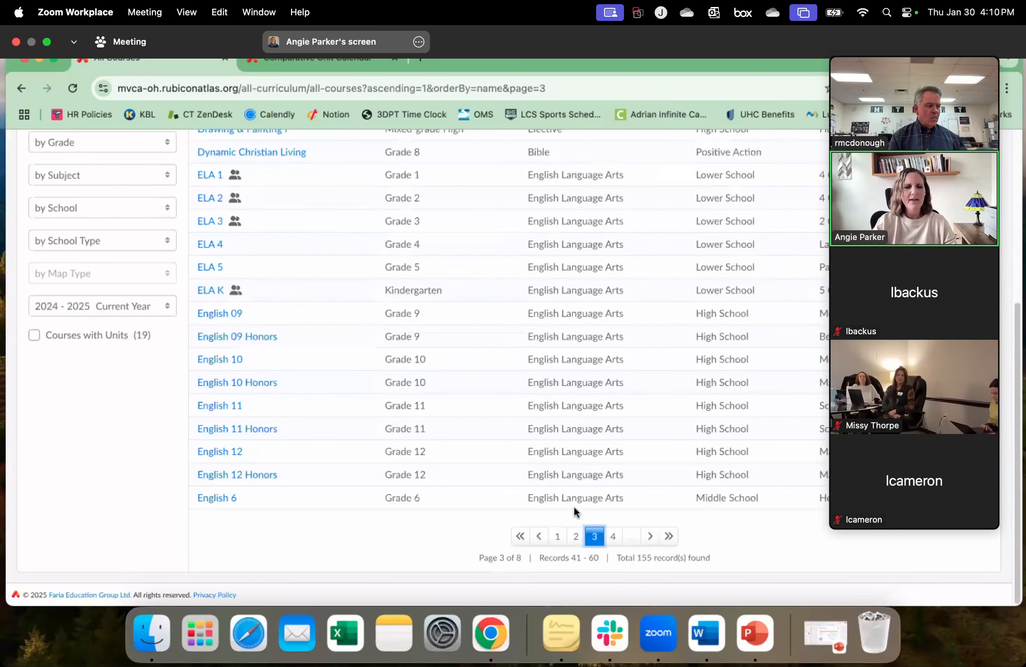
pyautogui.scroll(5, 568, 502)
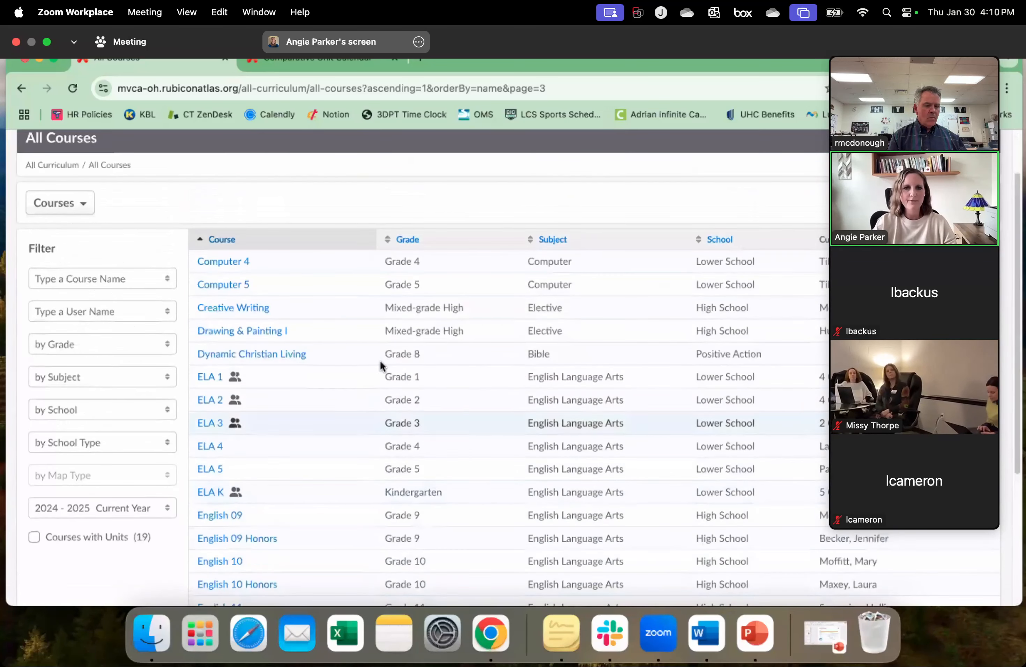
pyautogui.click(220, 263)
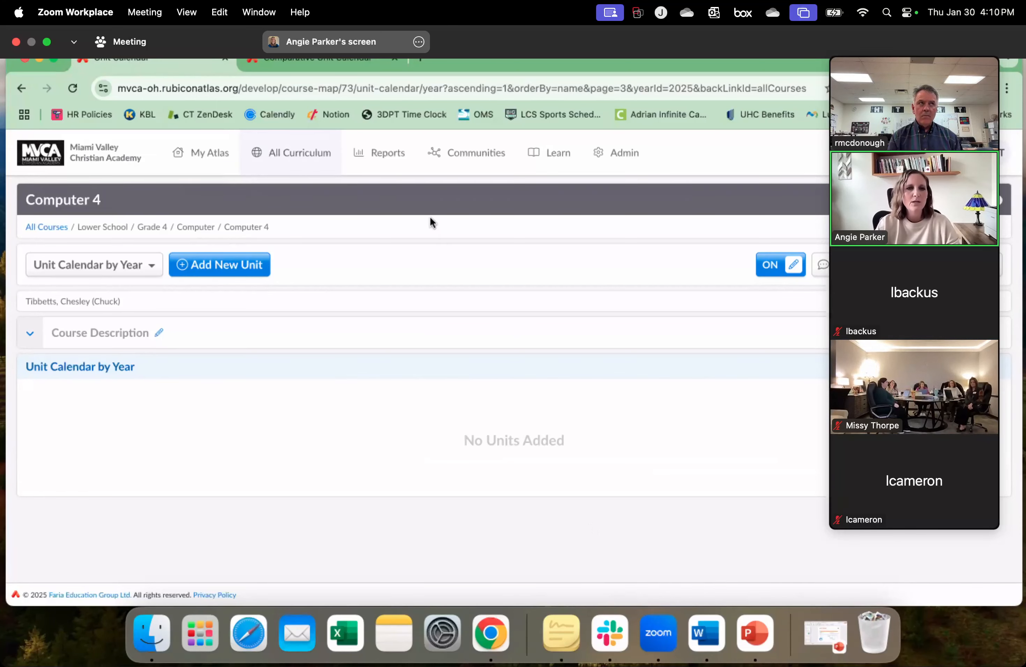
# Return to the list of all courses and open the AP Chemistry unit calendar.
pyautogui.moveTo(312, 163)
pyautogui.click(306, 195)
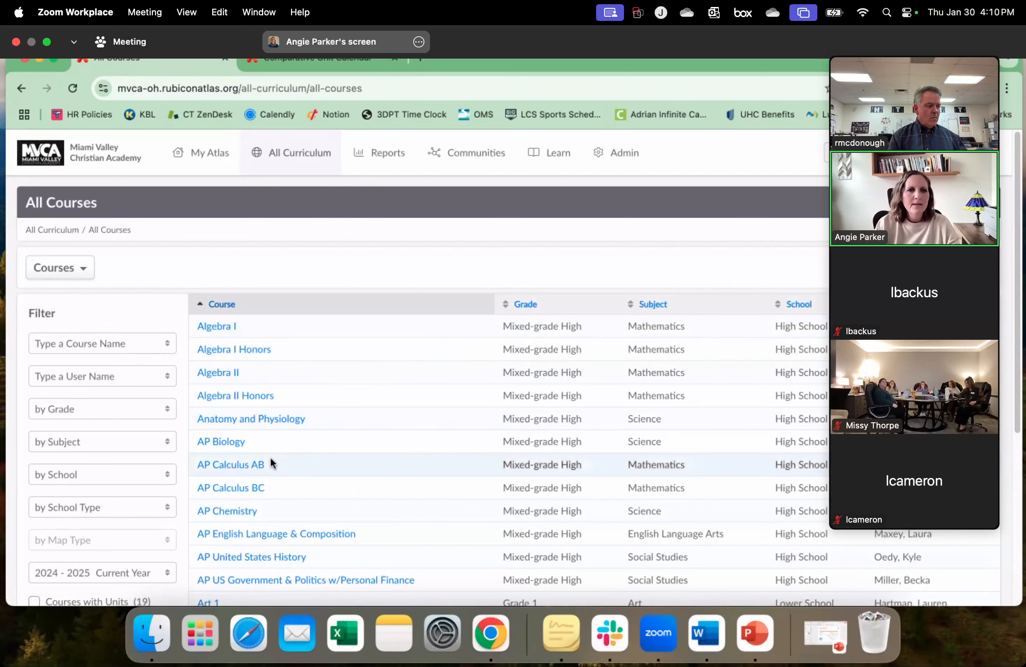
pyautogui.click(227, 511)
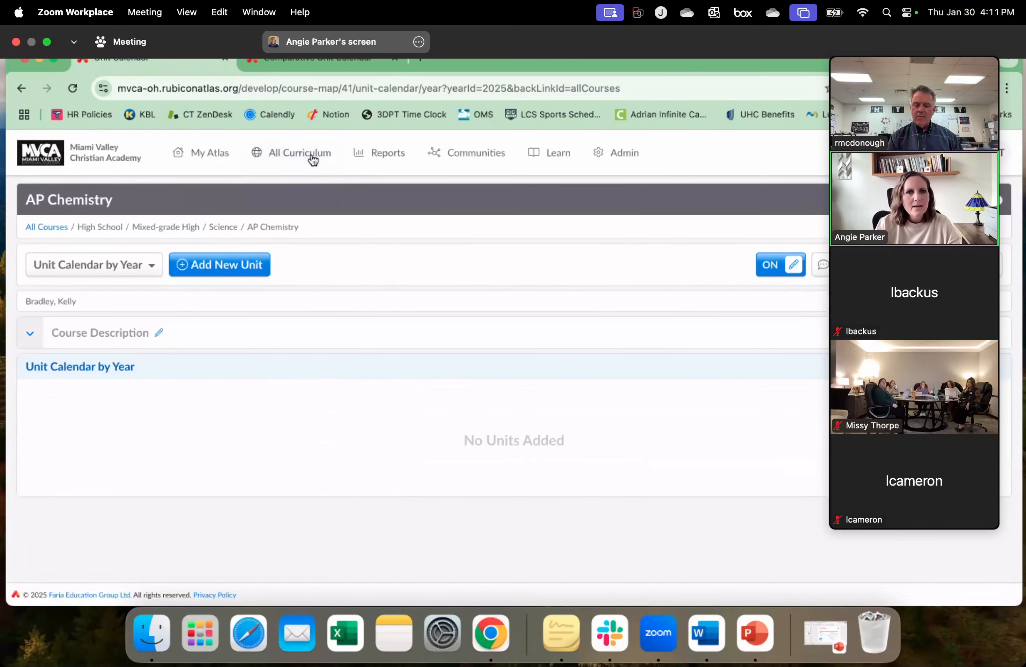
# Open the Public Sites page of Communities and look through the schools that share their curriculum maps.
pyautogui.click(461, 156)
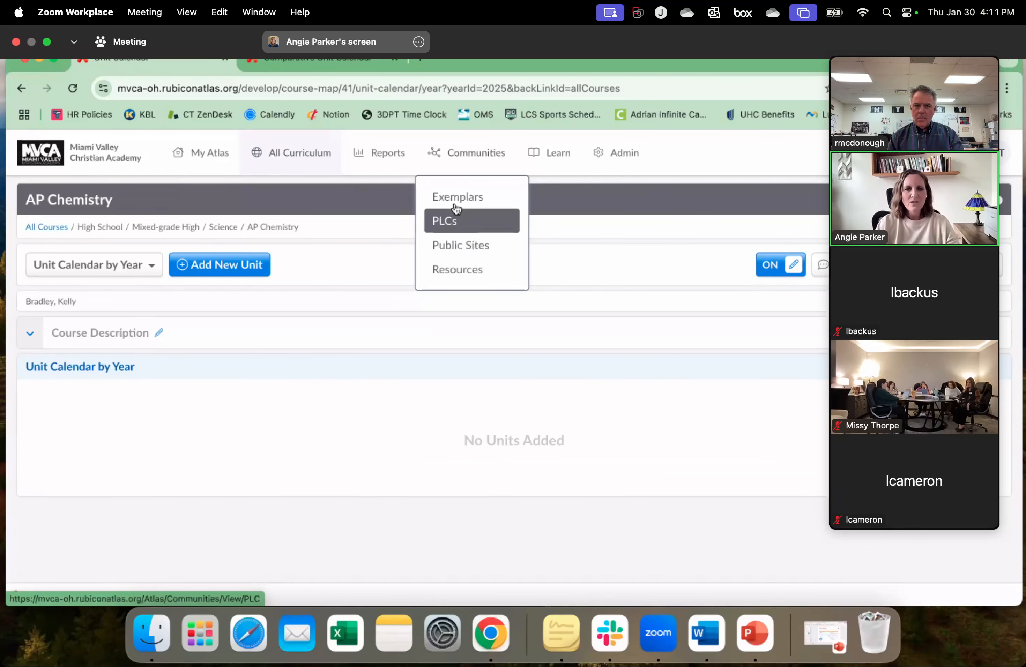
pyautogui.click(457, 247)
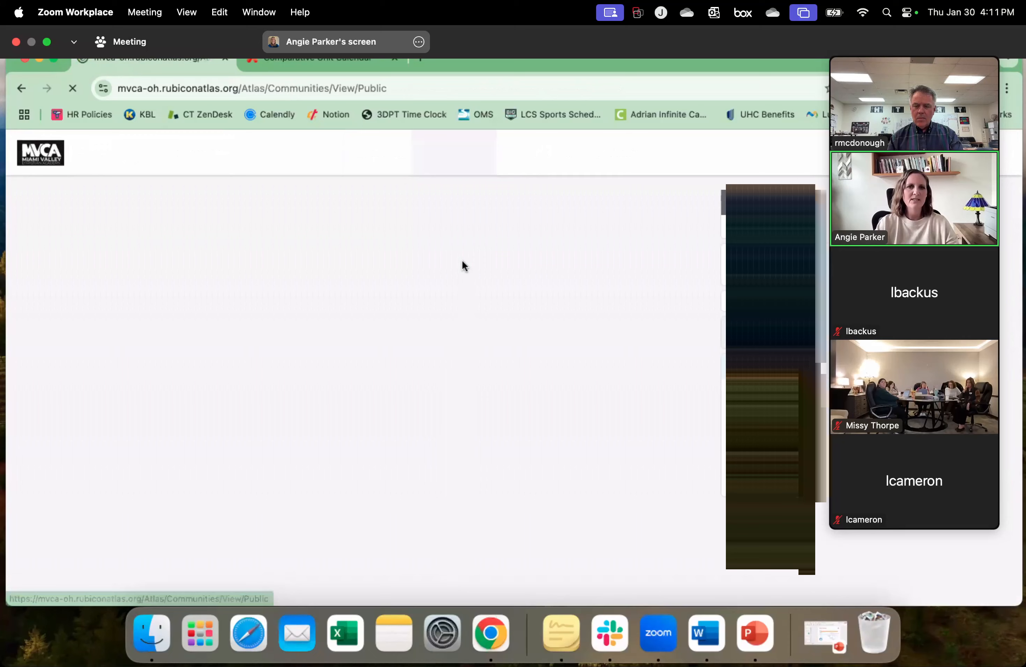
pyautogui.scroll(-2, 692, 396)
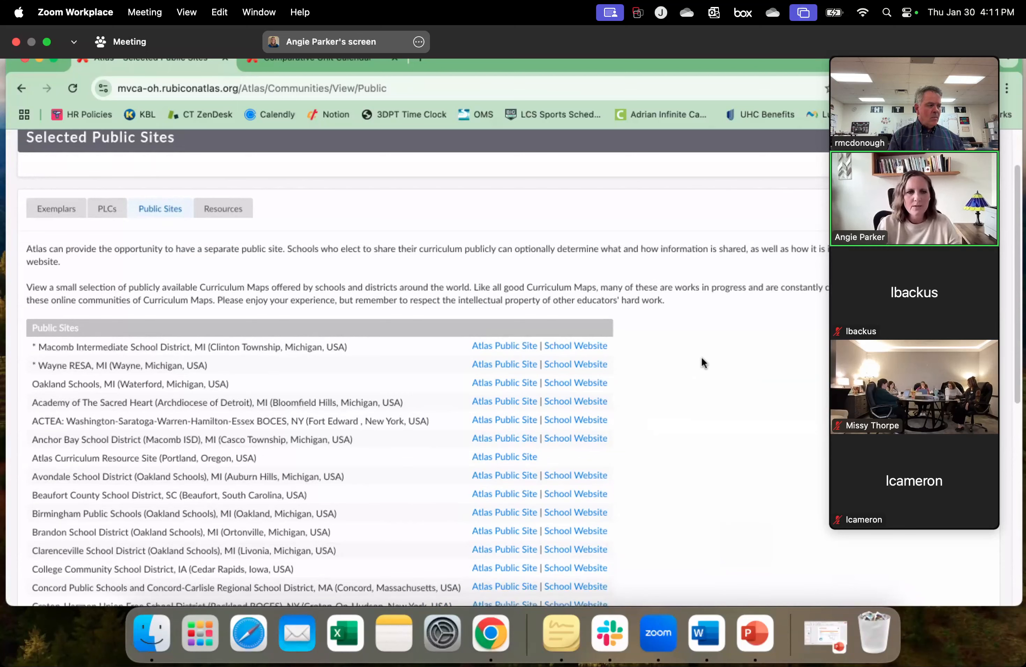
# Visit the Oakland Schools Atlas public site and open its Grade 9 Algebra I course from the list of all courses.
pyautogui.click(493, 383)
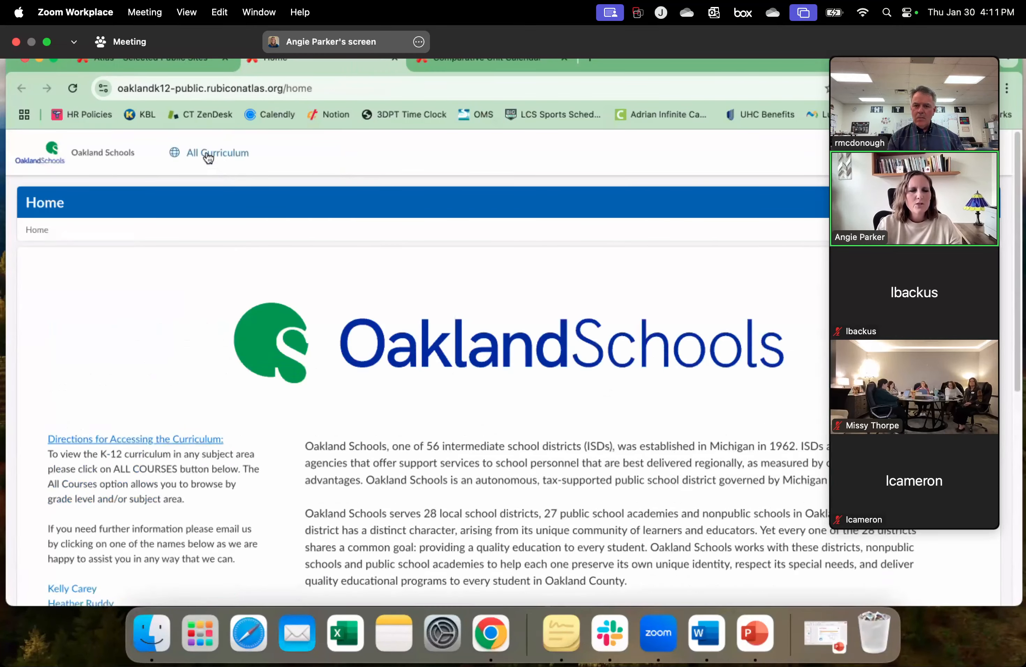
pyautogui.click(208, 159)
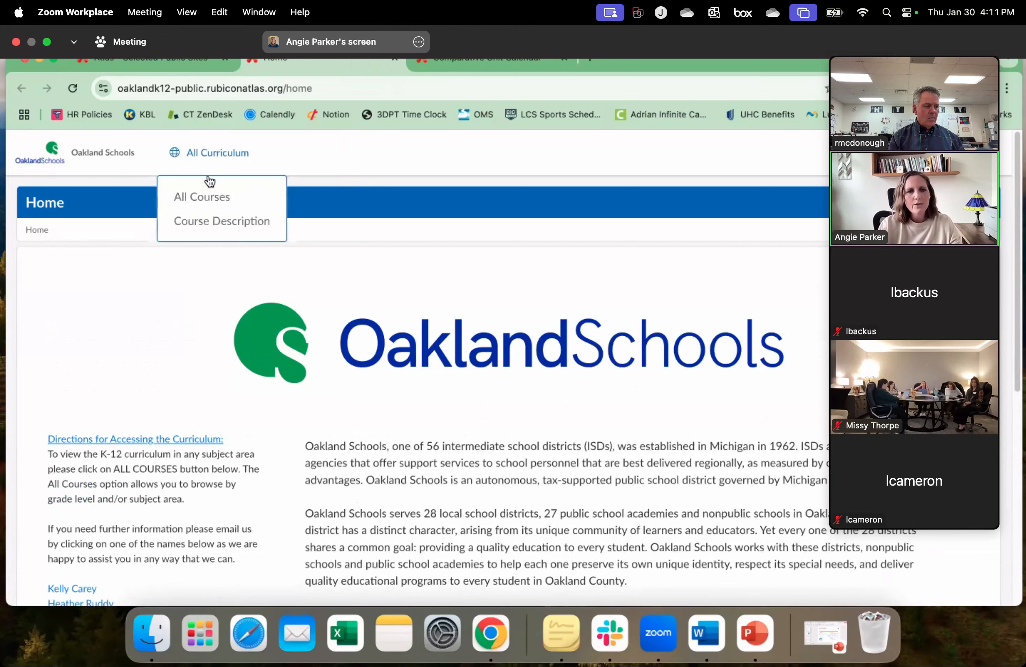
pyautogui.click(212, 199)
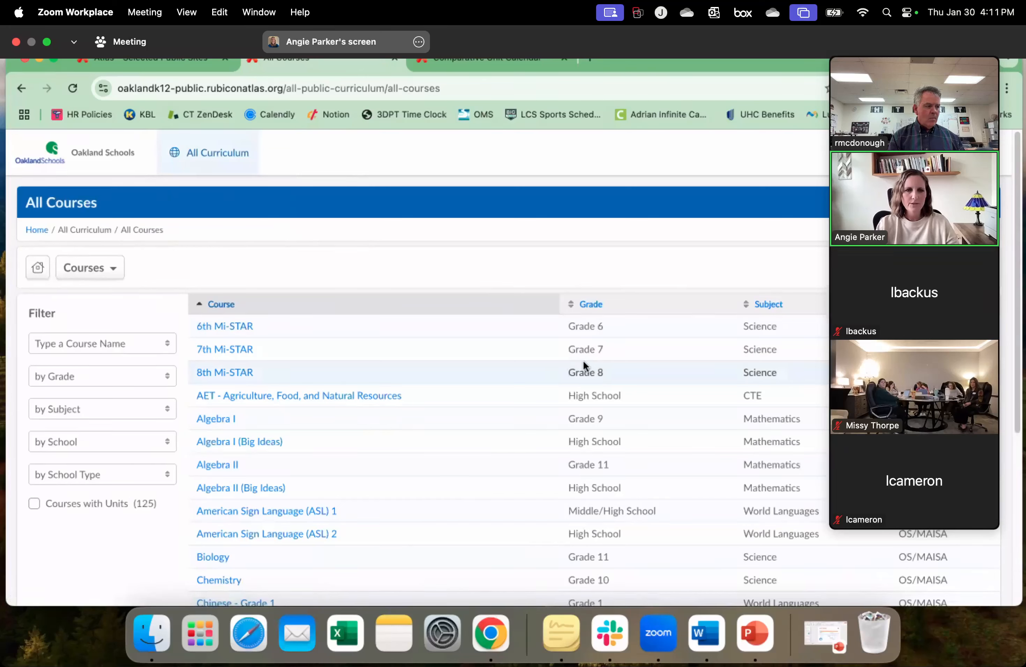
pyautogui.click(224, 419)
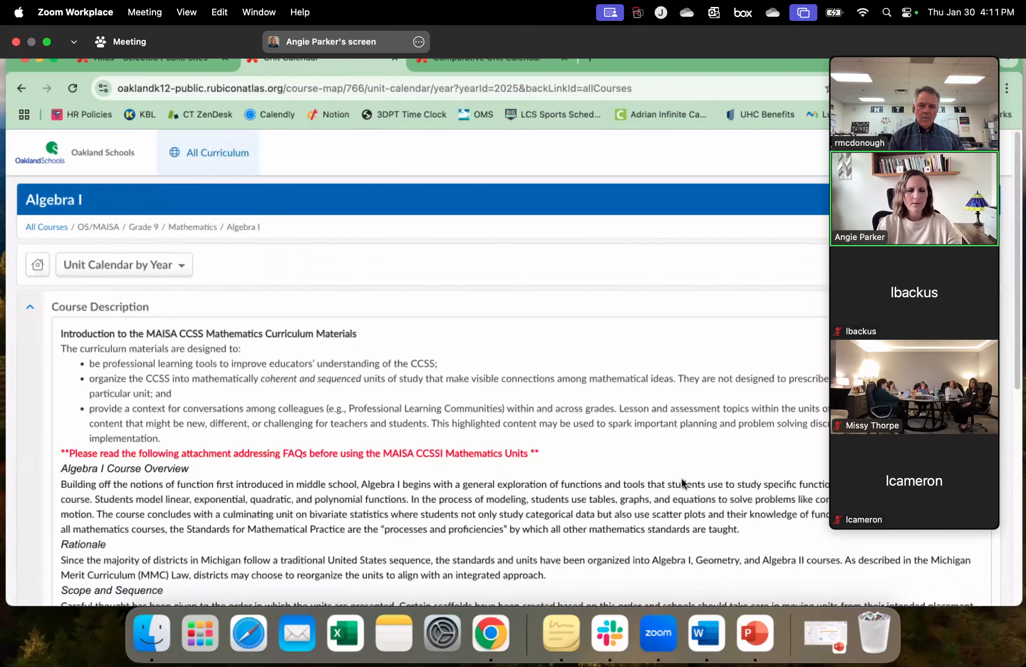
# Open the "1 -Function Relationships" unit plan from the unit calendar of the Oakland Schools Algebra I course.
pyautogui.scroll(-1, 684, 472)
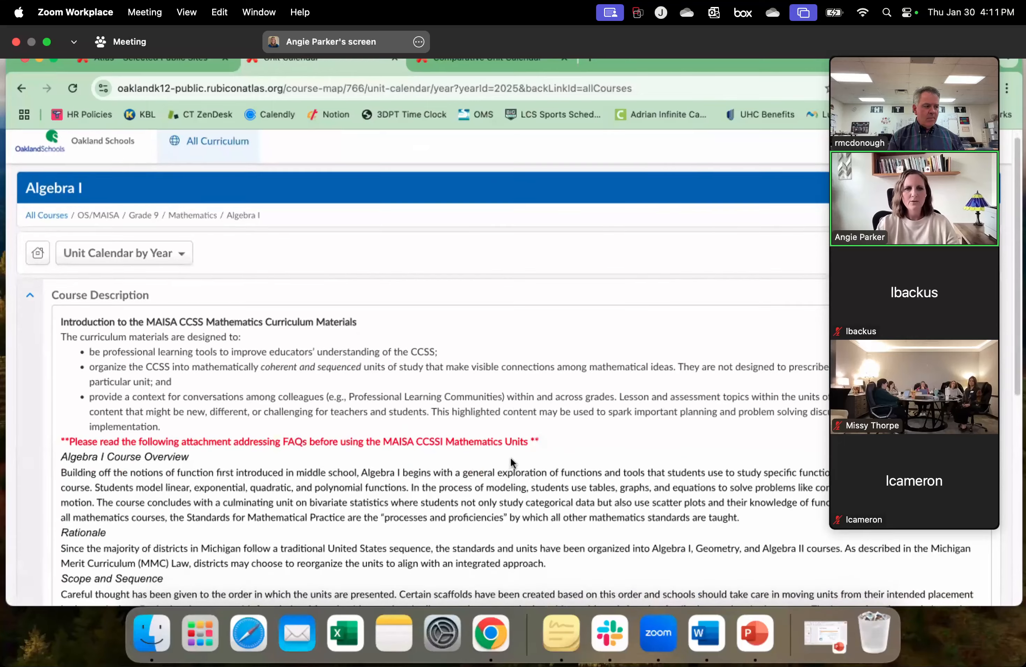
pyautogui.scroll(-5, 513, 453)
pyautogui.scroll(-10, 514, 453)
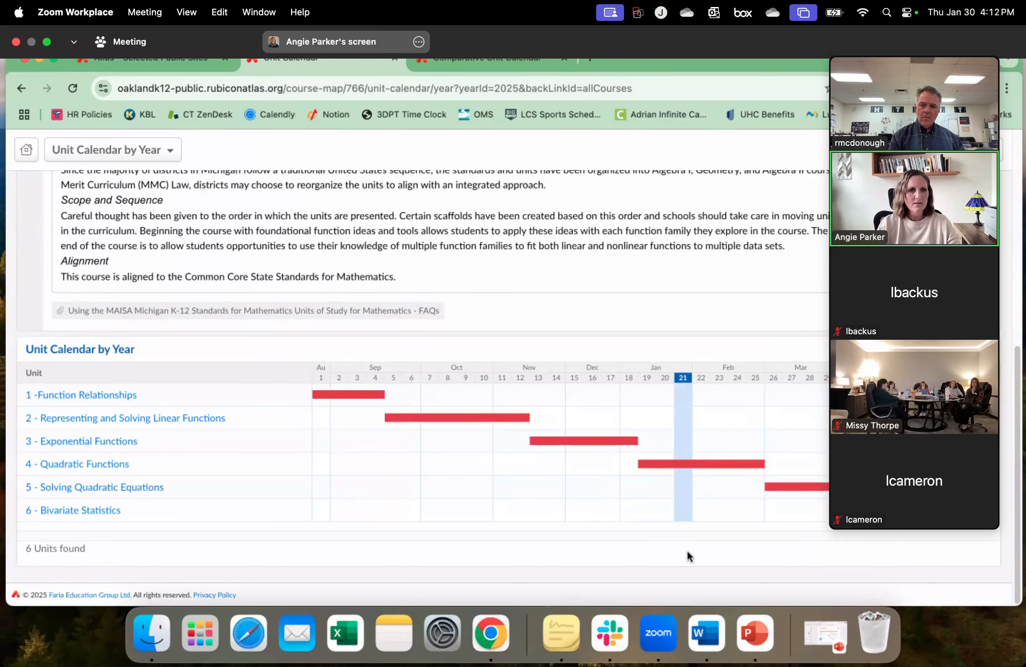
pyautogui.click(101, 395)
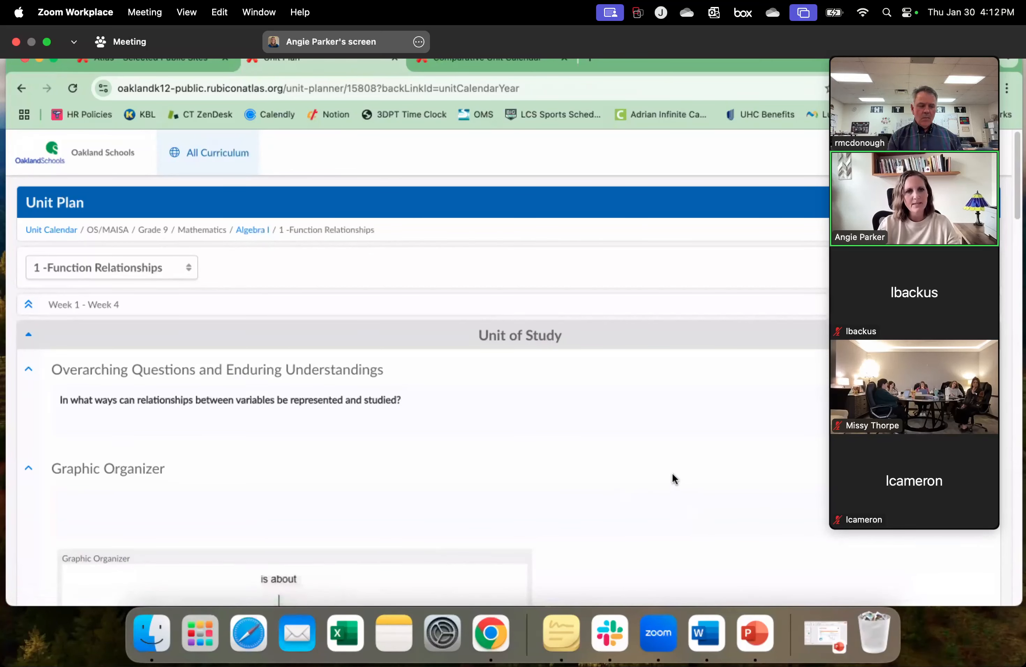
# Look through the whole Function Relationships unit plan, from the overarching questions and graphic organizer to the standards, assessment tasks, lesson sequence and resources.
pyautogui.scroll(-3, 667, 470)
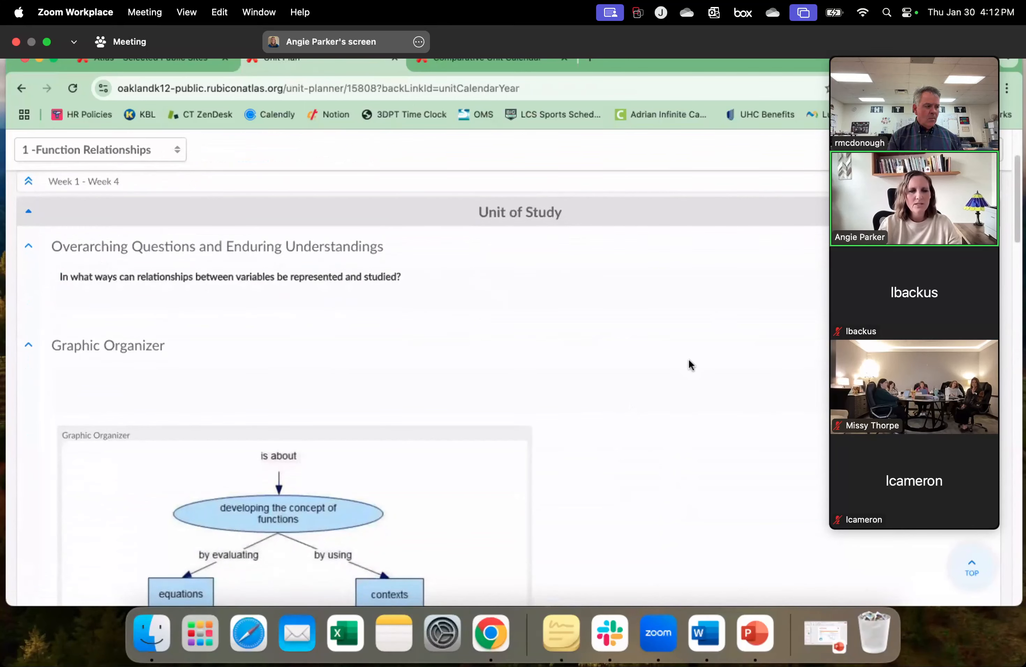
pyautogui.scroll(-3, 691, 366)
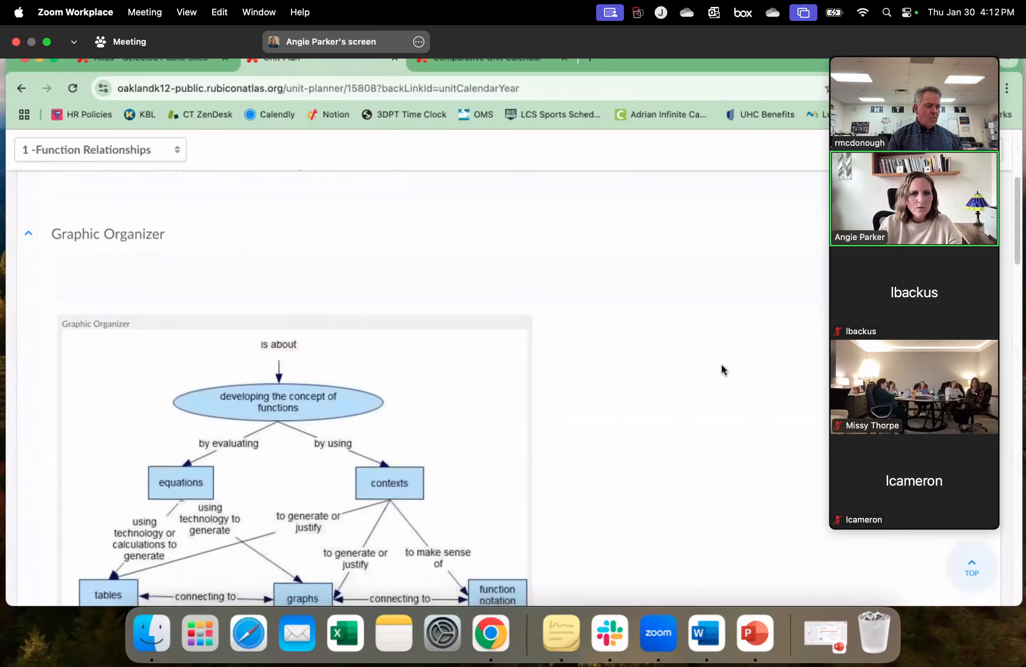
pyautogui.scroll(-5, 721, 368)
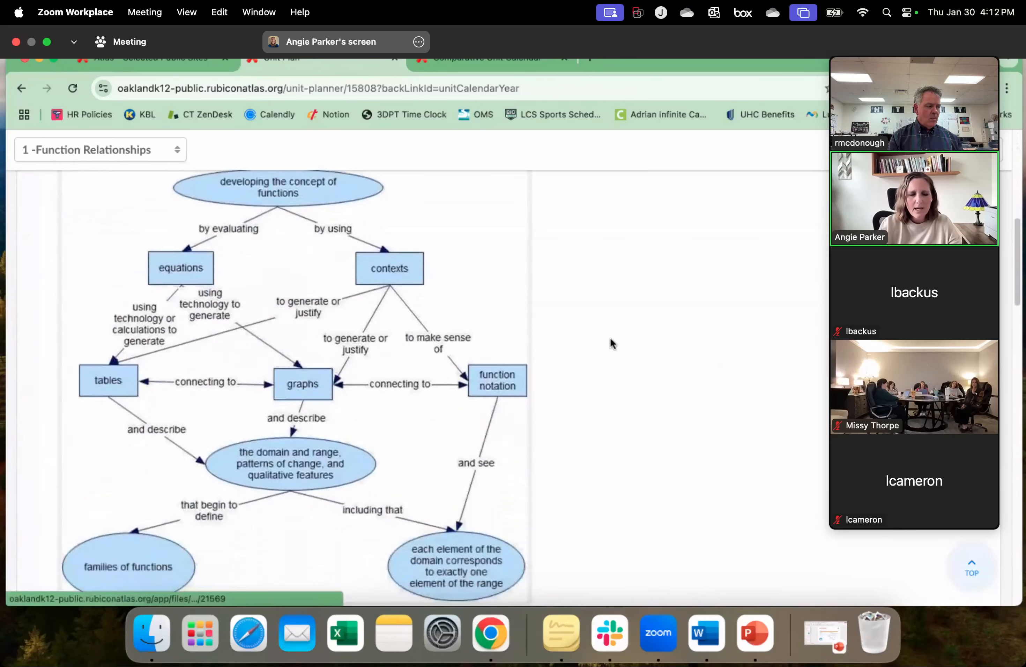
pyautogui.scroll(-5, 611, 344)
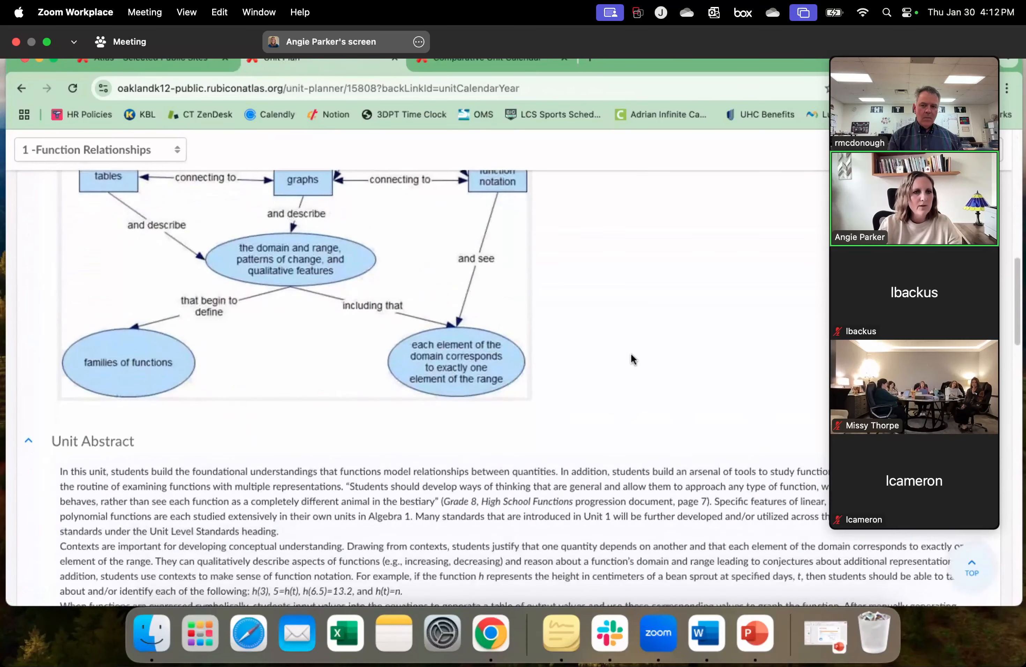
pyautogui.scroll(-4, 631, 359)
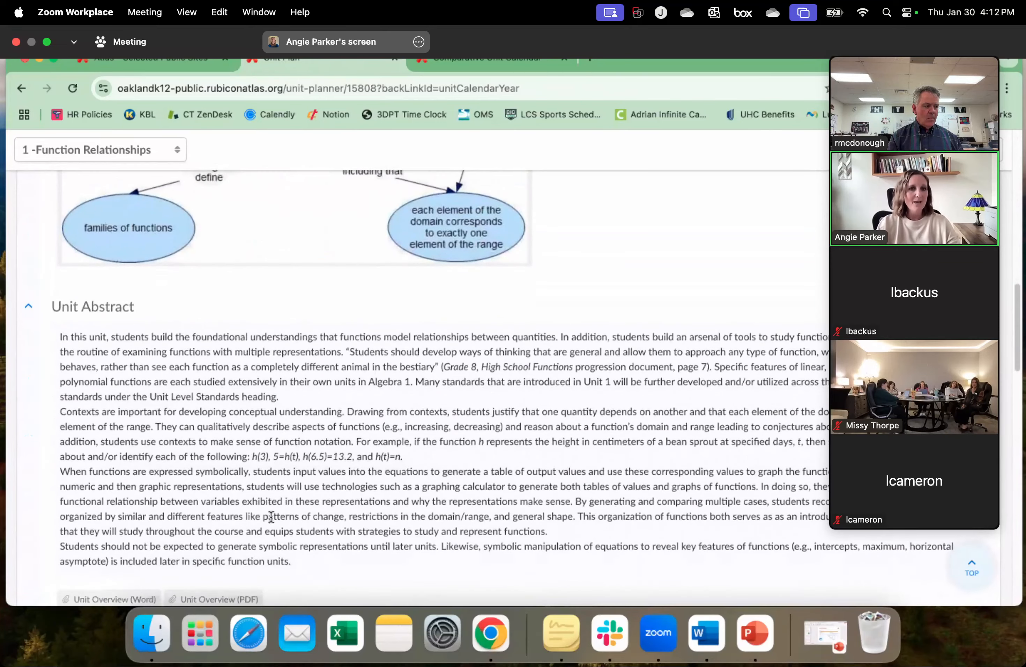
pyautogui.scroll(-6, 465, 519)
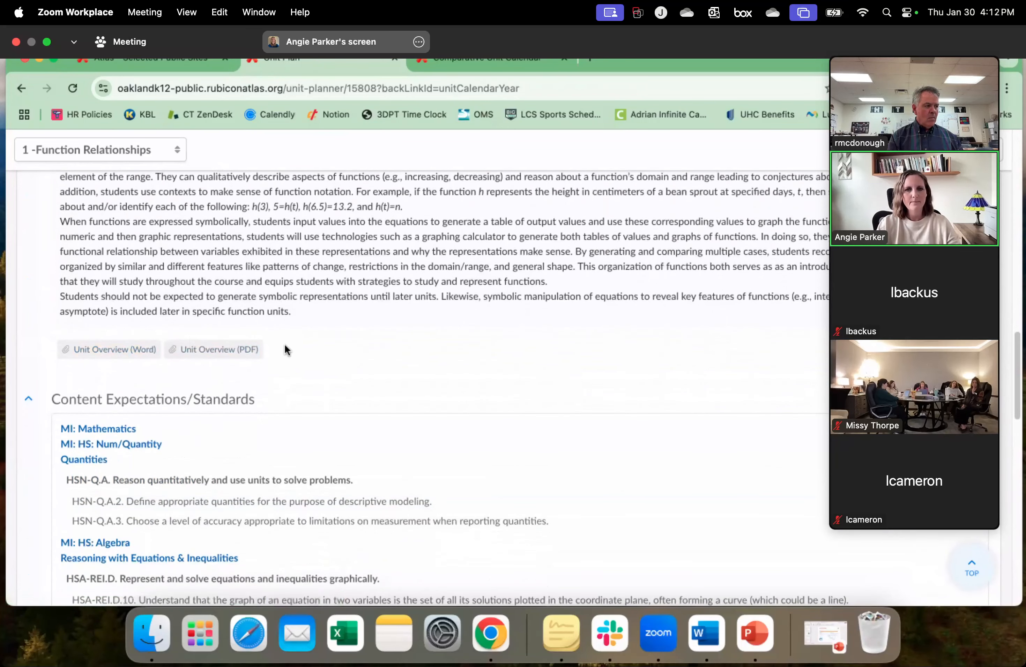
pyautogui.scroll(-4, 410, 384)
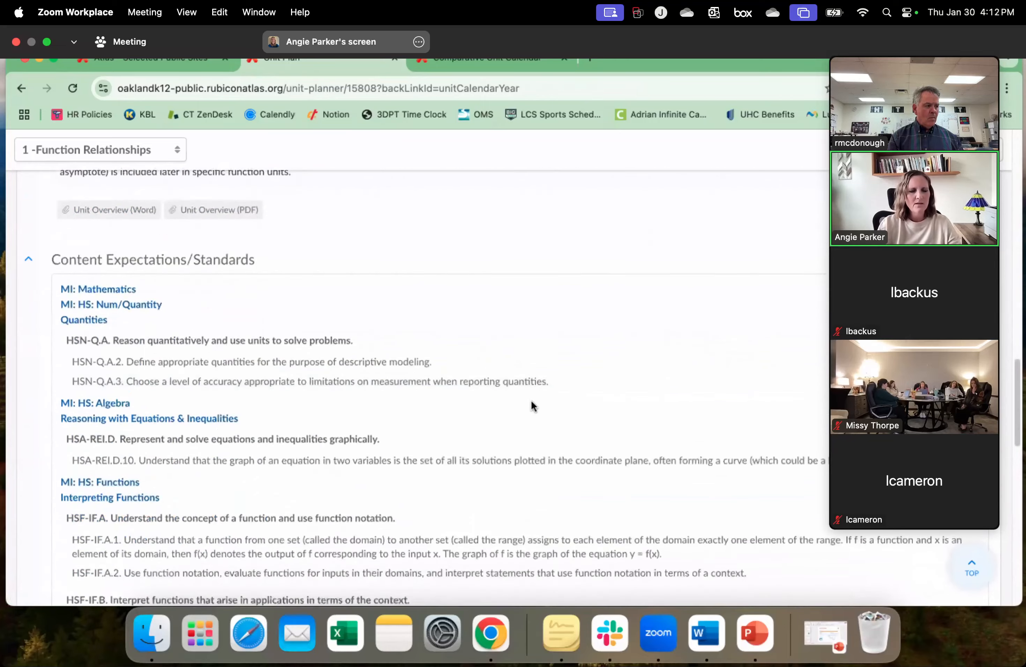
pyautogui.scroll(-13, 587, 405)
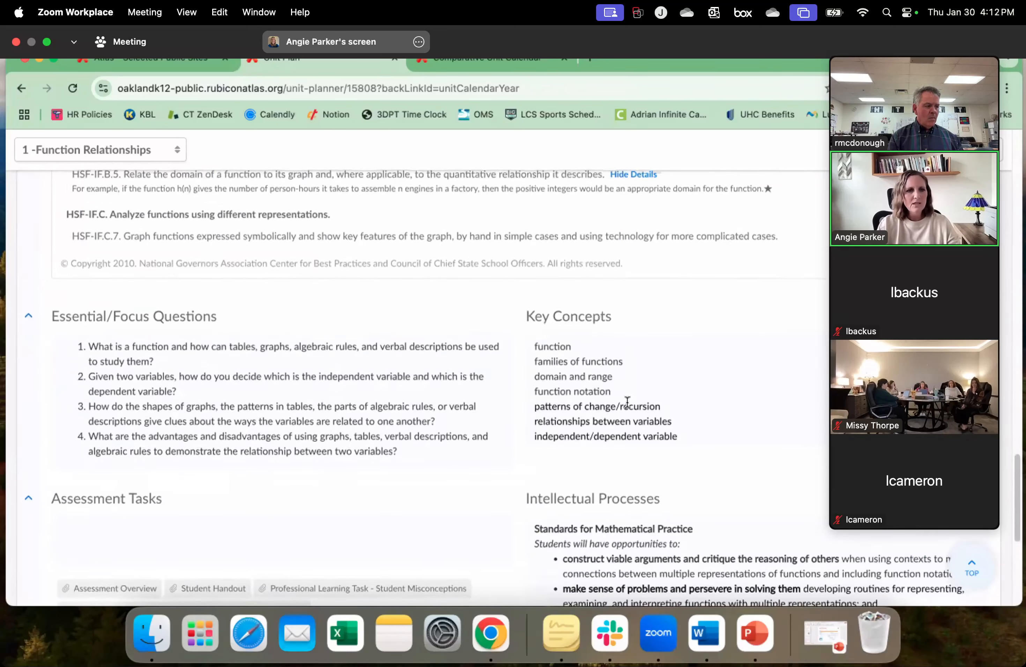
pyautogui.scroll(-3, 627, 402)
pyautogui.scroll(-2, 624, 407)
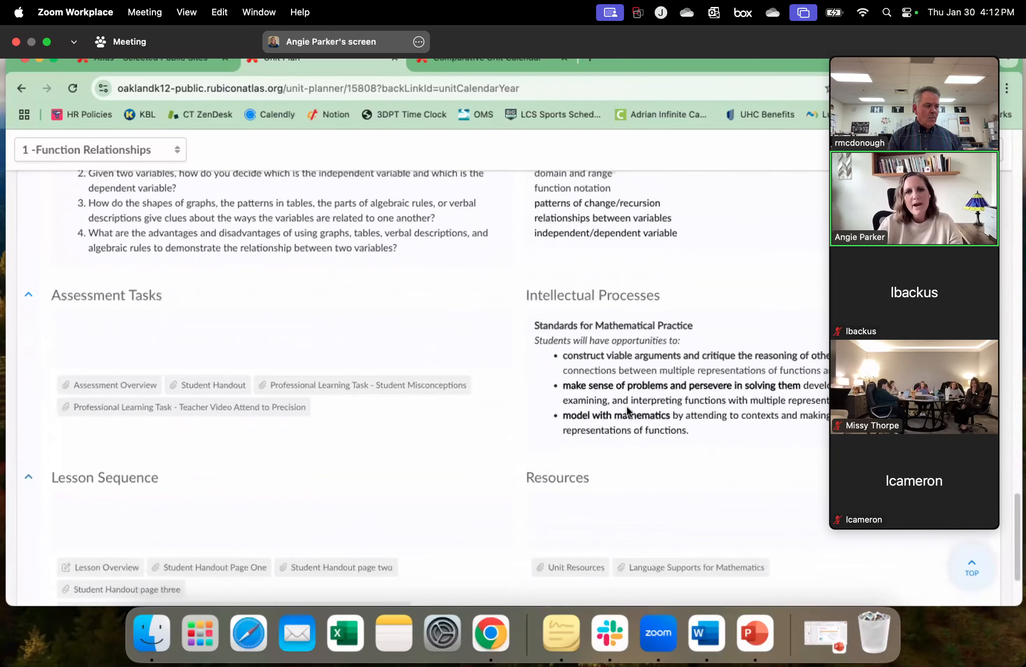
pyautogui.scroll(-3, 626, 407)
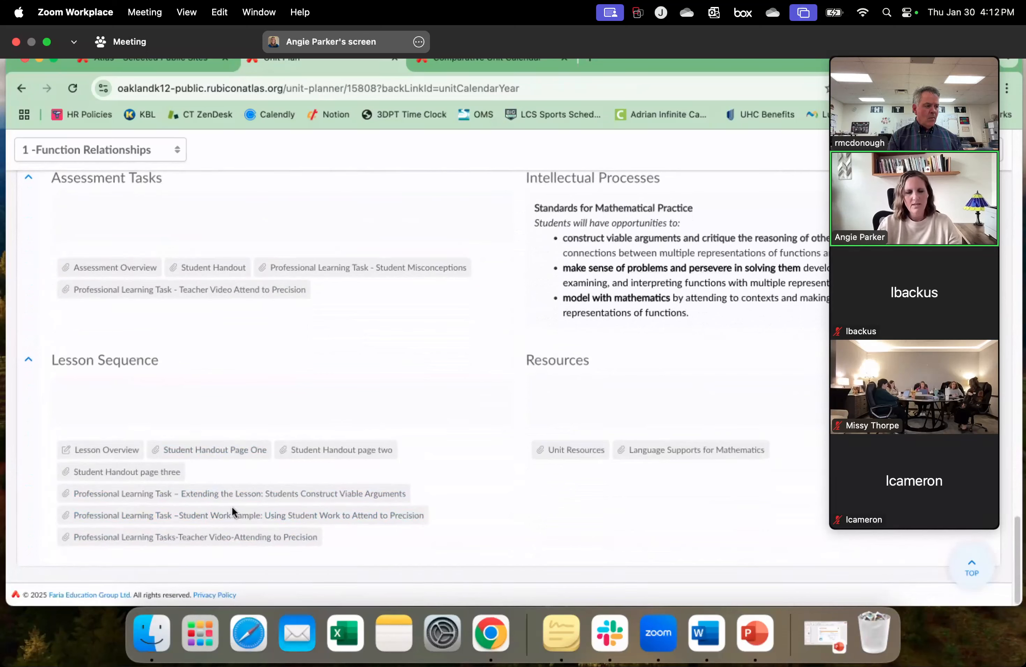
pyautogui.scroll(10, 601, 493)
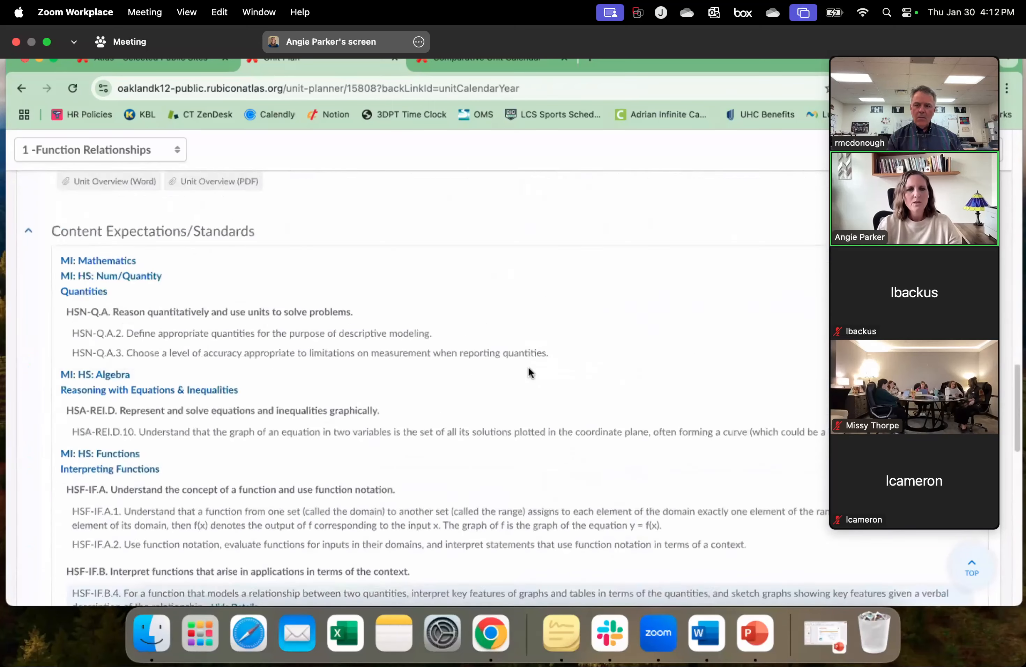
pyautogui.scroll(10, 527, 366)
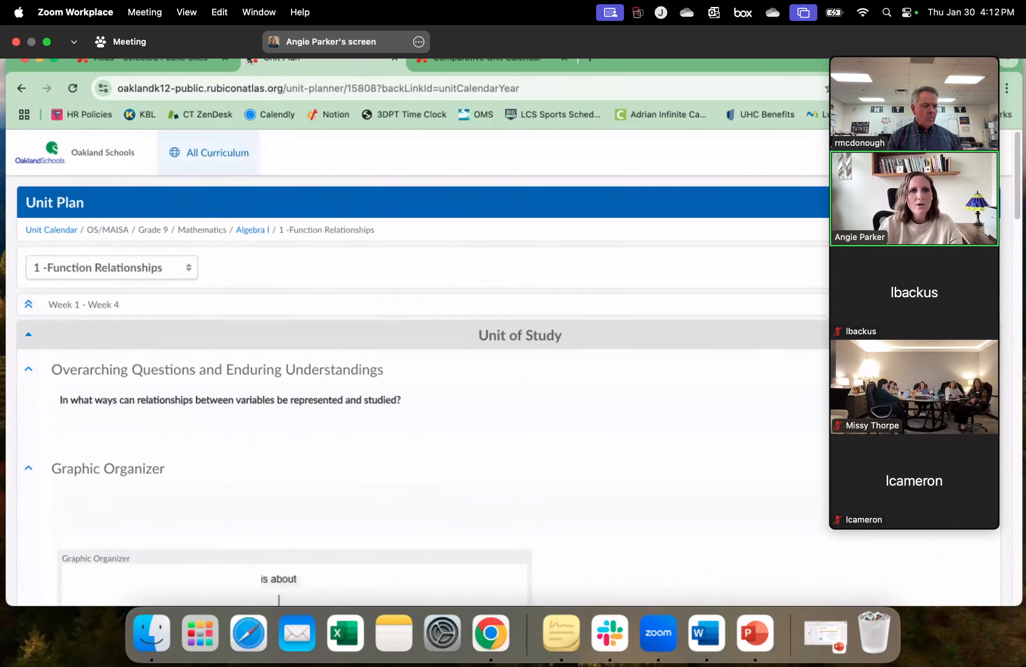
# Return to the Selected Public Sites list and search the page for "ohio", then close the search.
pyautogui.click(183, 58)
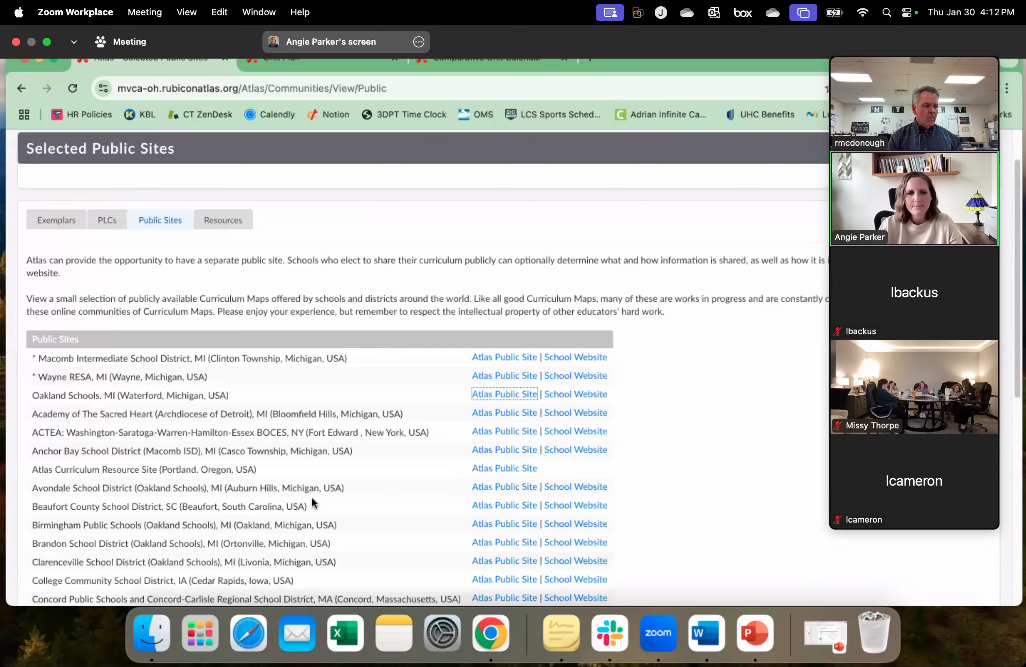
pyautogui.scroll(-5, 311, 497)
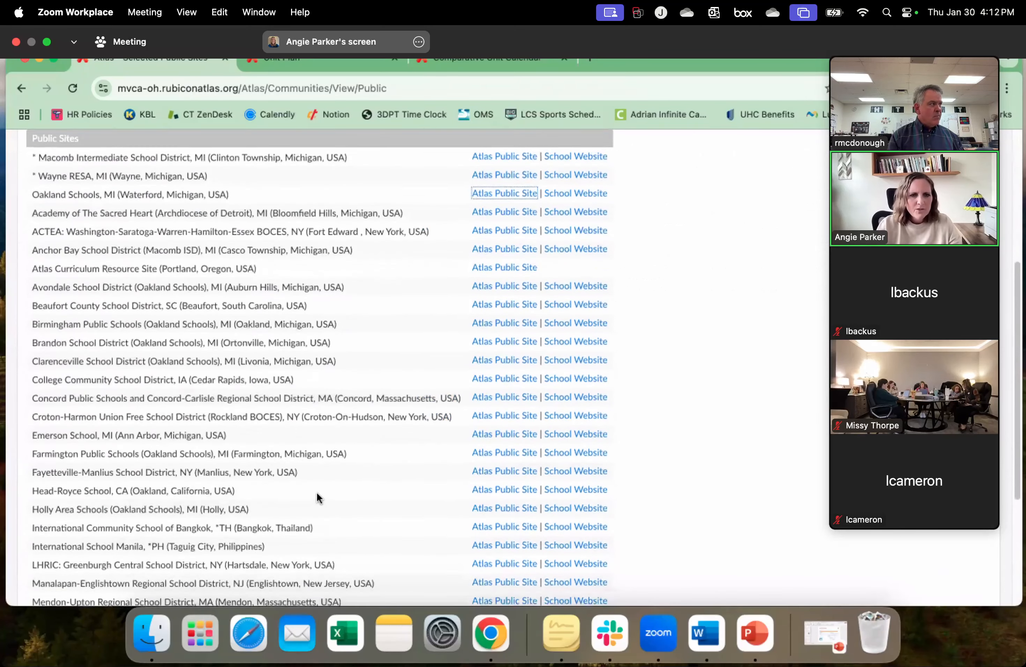
pyautogui.scroll(-2, 315, 491)
pyautogui.press('super+f')
pyautogui.write('ohi')
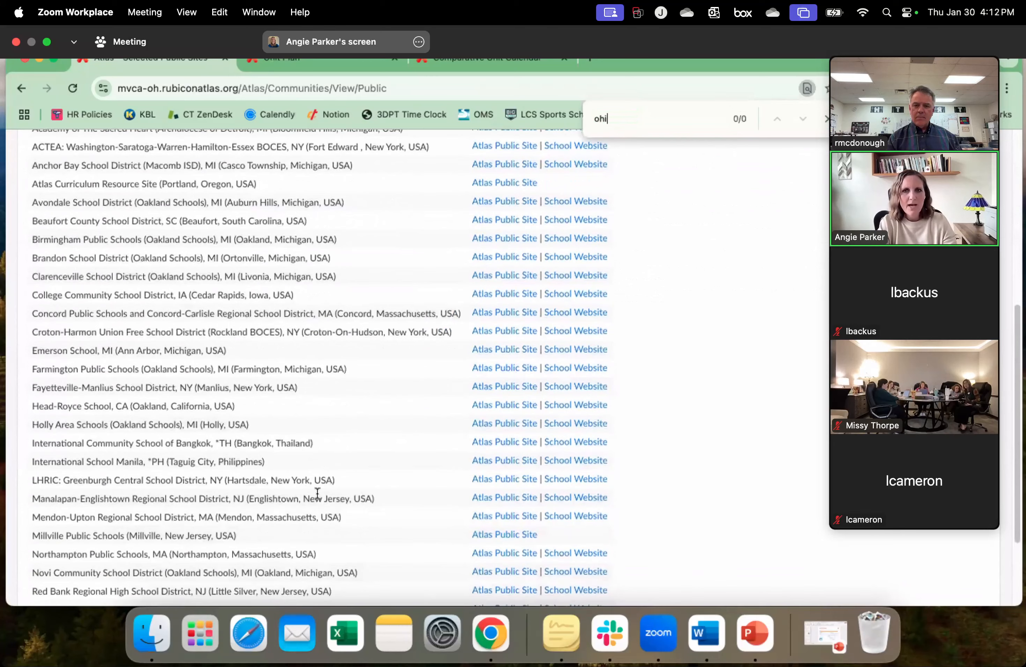
pyautogui.write('o')
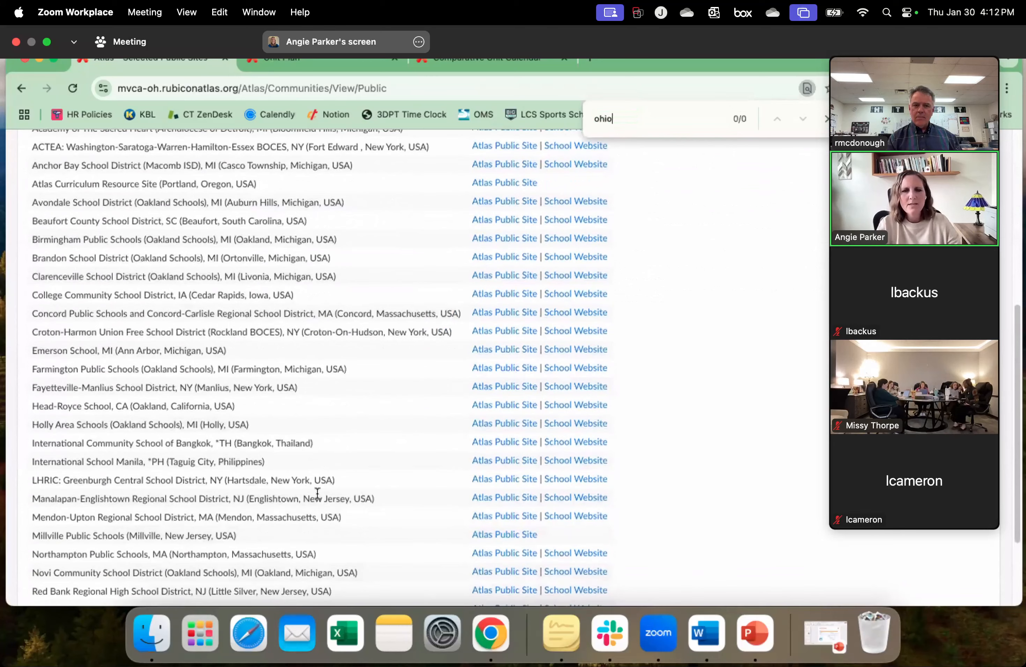
pyautogui.click(823, 118)
pyautogui.scroll(9, 422, 361)
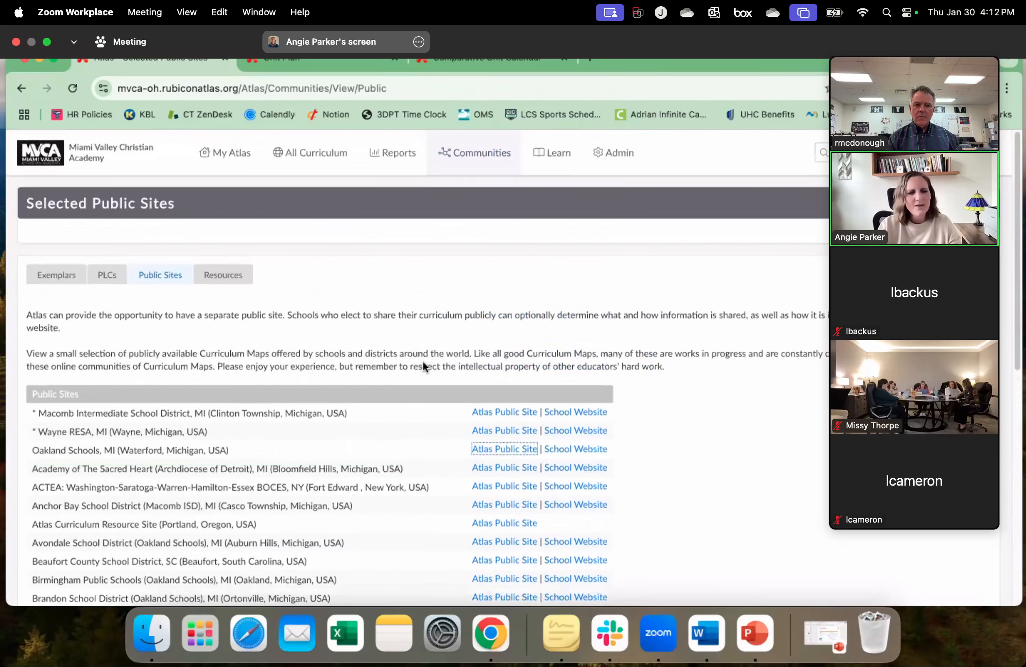
pyautogui.click(587, 189)
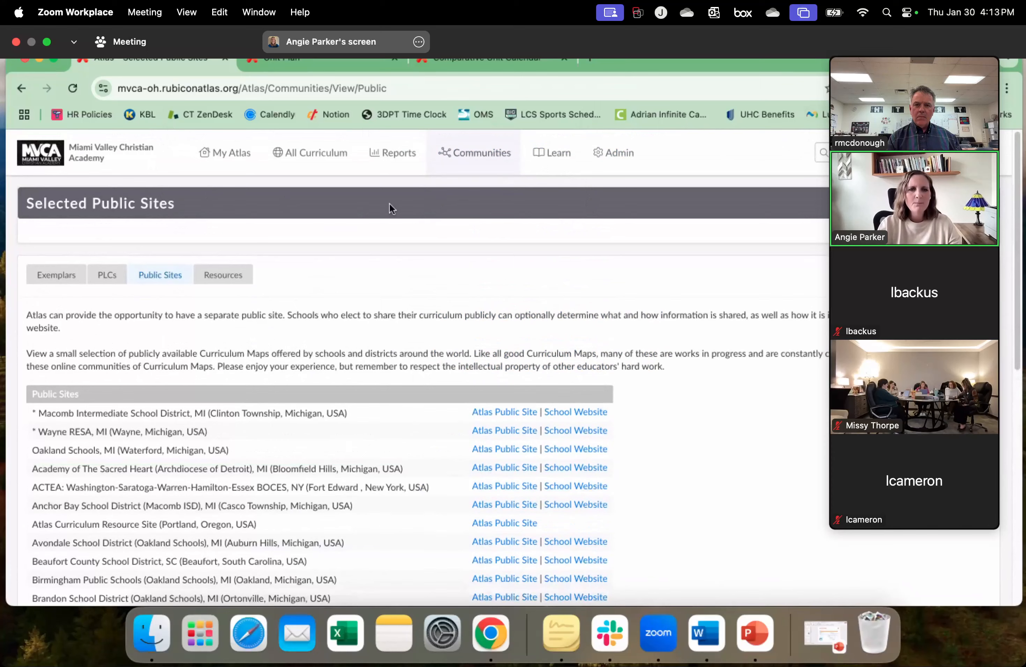
# Go to the Miami Valley Christian Academy dashboard and open the My Courses page.
pyautogui.click(125, 149)
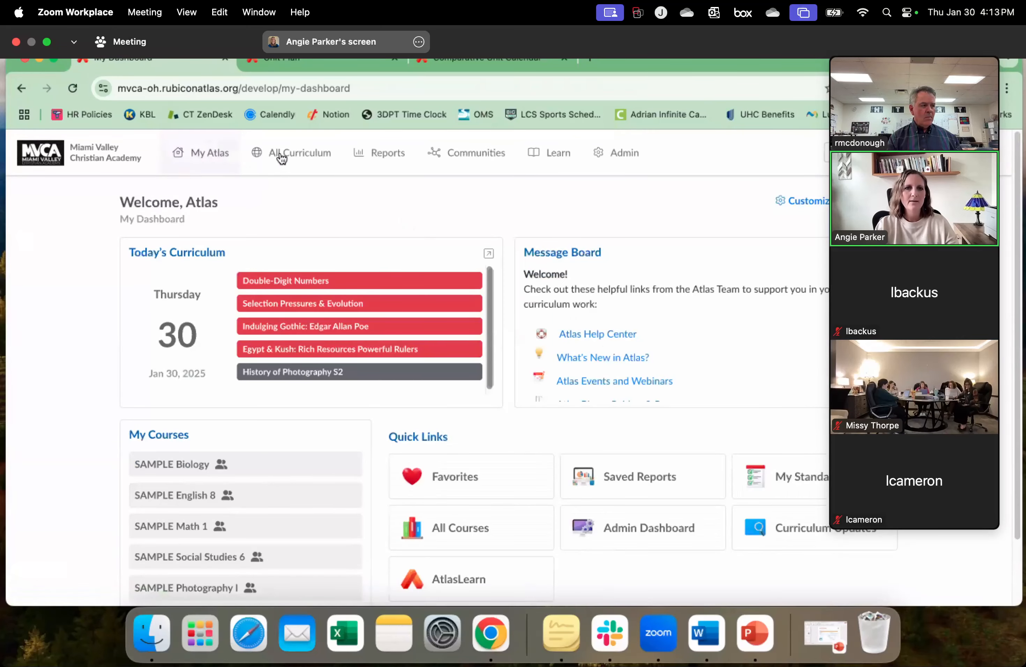
pyautogui.click(212, 156)
pyautogui.click(223, 219)
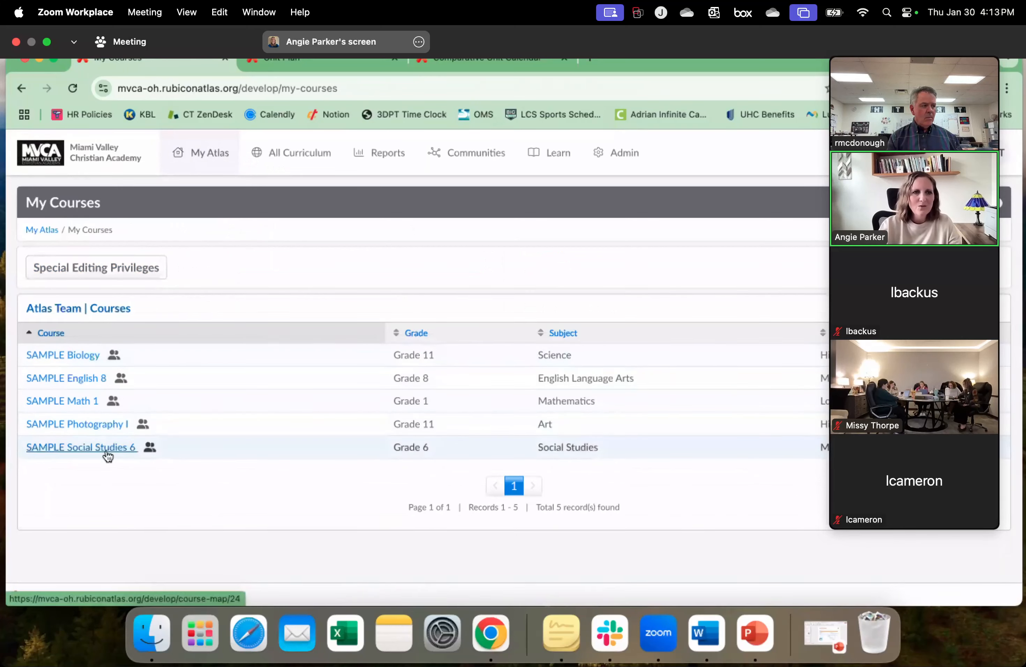
# Open the list of all courses and view the Algebra I unit calendar.
pyautogui.click(277, 158)
pyautogui.click(297, 197)
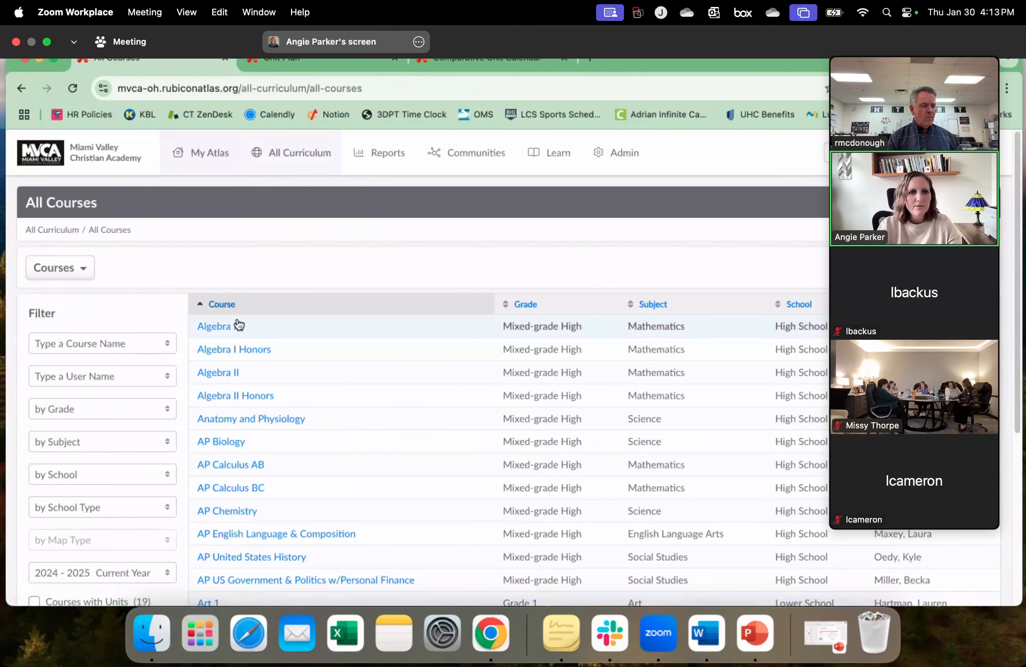
pyautogui.click(213, 327)
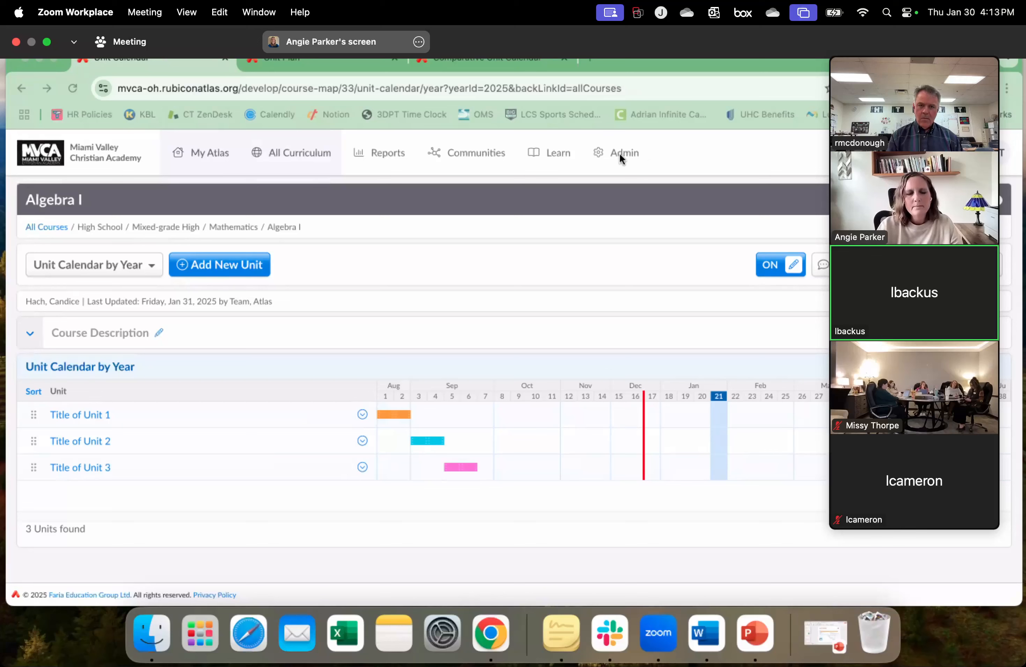
# Open the administrators' Manage Courses page with the course assignments.
pyautogui.click(313, 155)
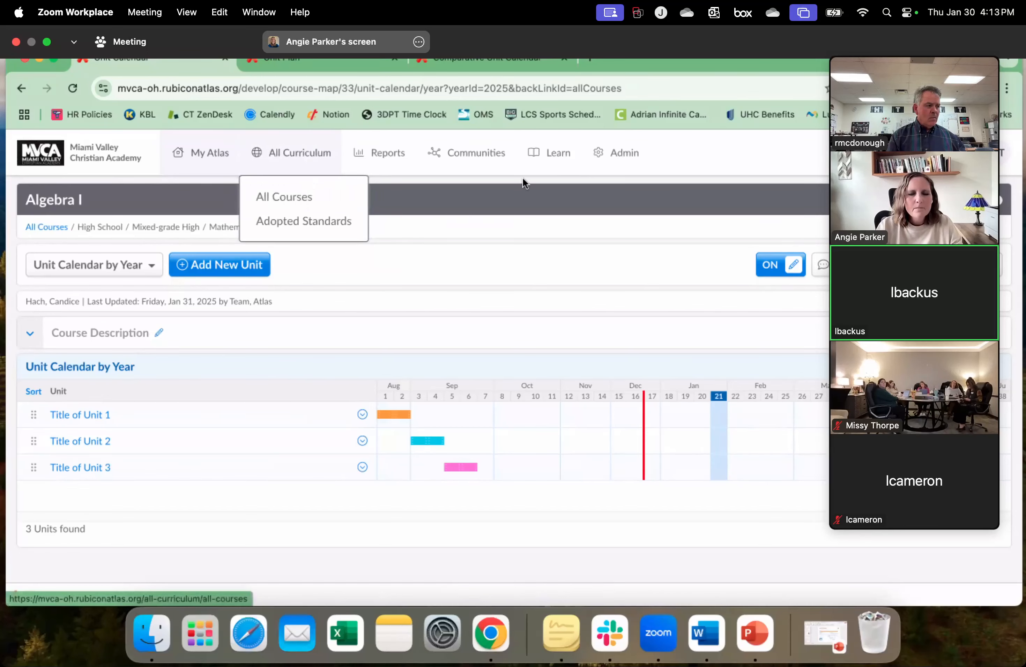
pyautogui.click(623, 160)
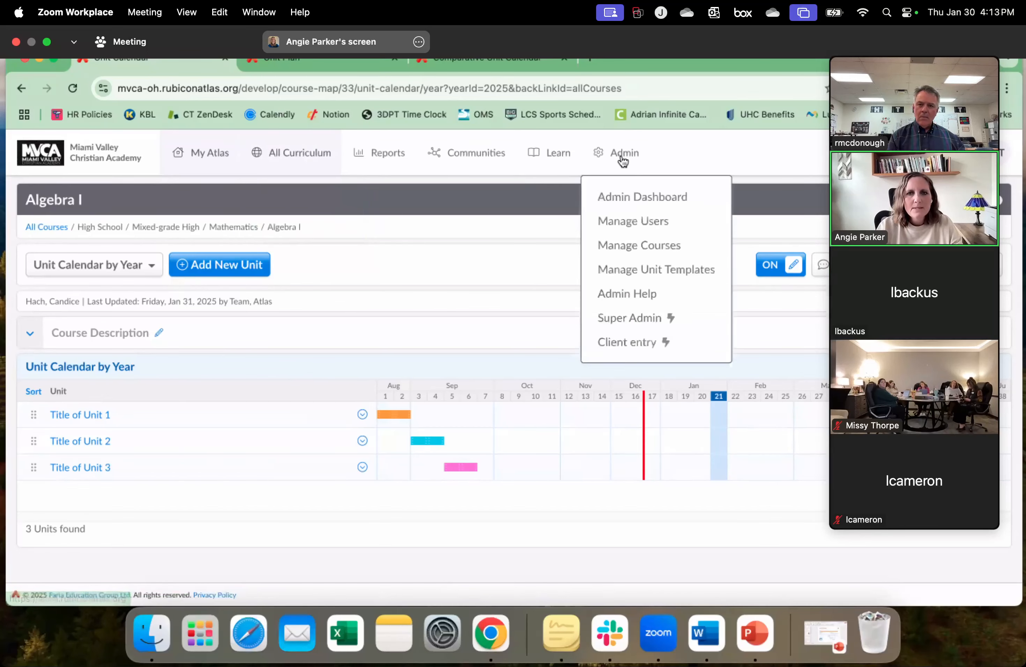
pyautogui.click(640, 244)
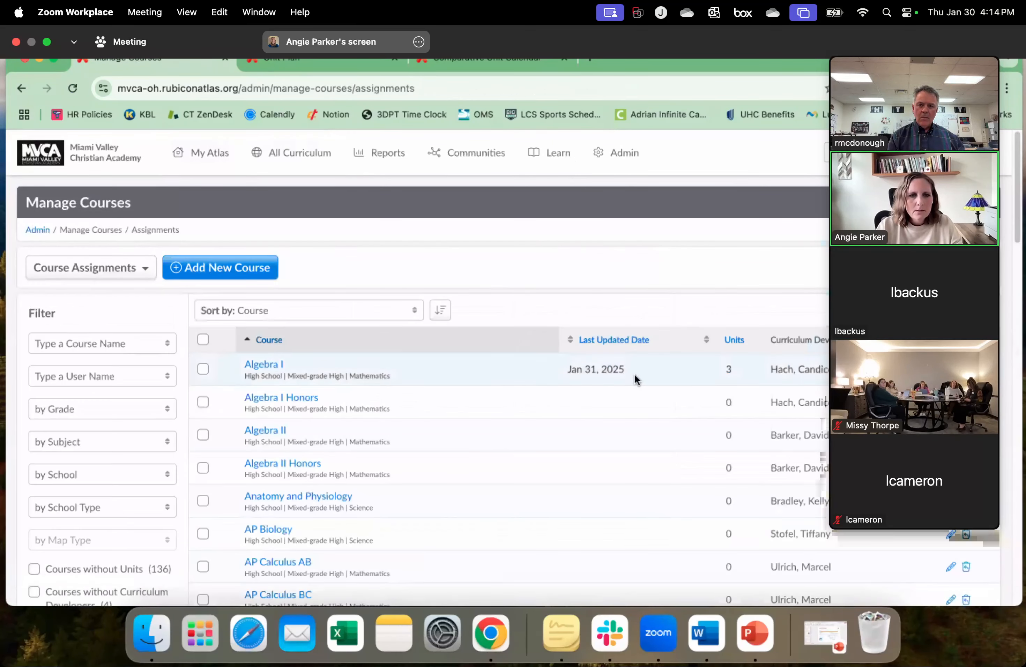
# Look through the course assignments list, checking each course's last updated date, units and assigned curriculum developers.
pyautogui.scroll(-2, 636, 392)
pyautogui.scroll(-12, 639, 389)
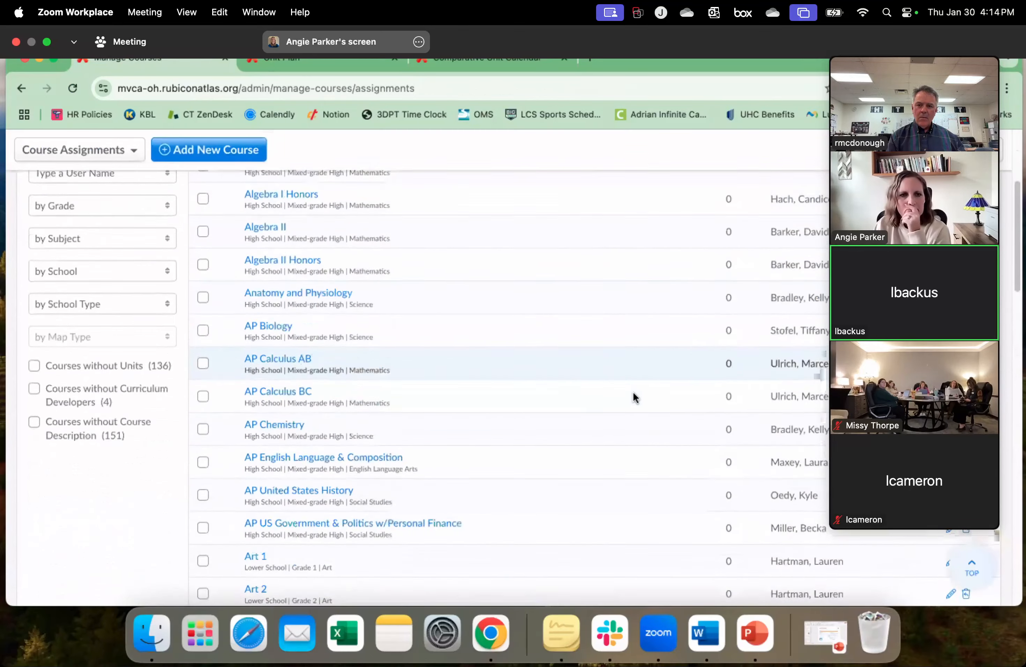
pyautogui.scroll(-3, 630, 389)
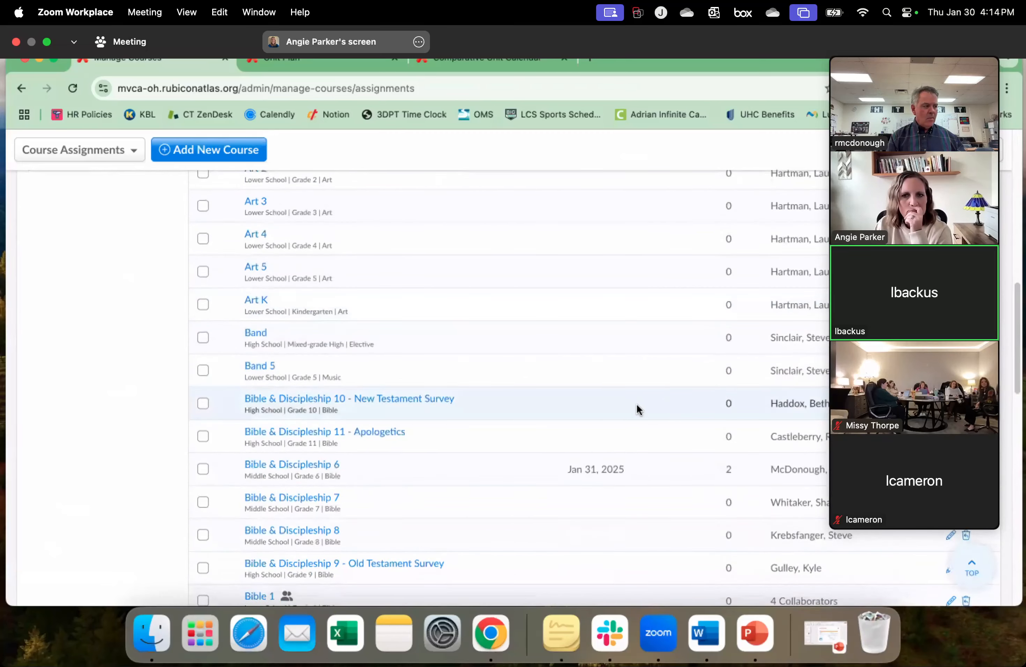
pyautogui.scroll(-5, 639, 401)
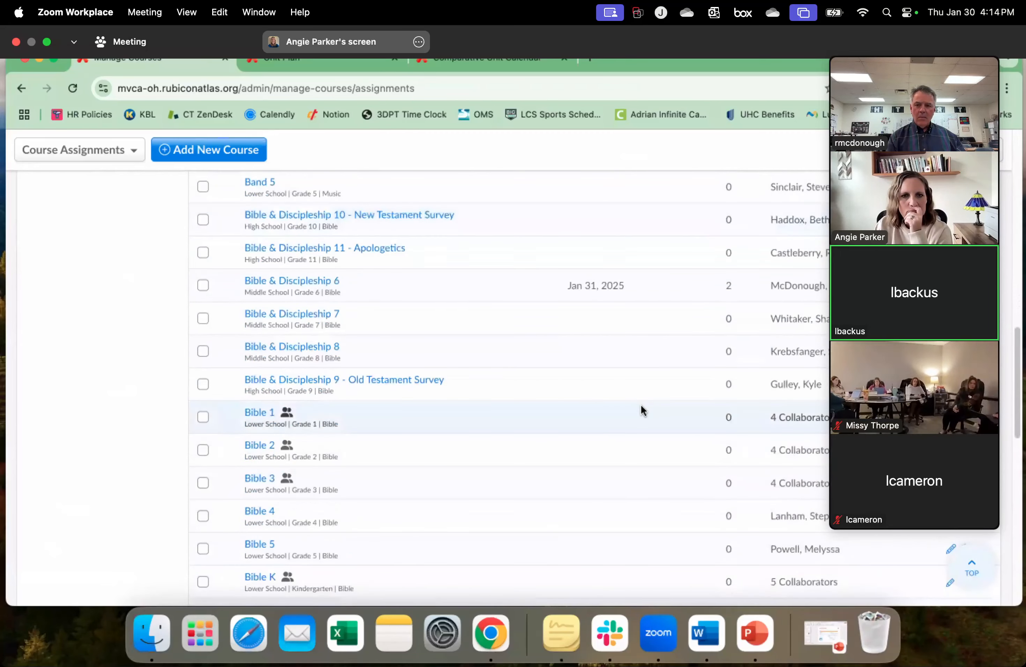
pyautogui.scroll(-5, 639, 407)
pyautogui.scroll(-3, 646, 408)
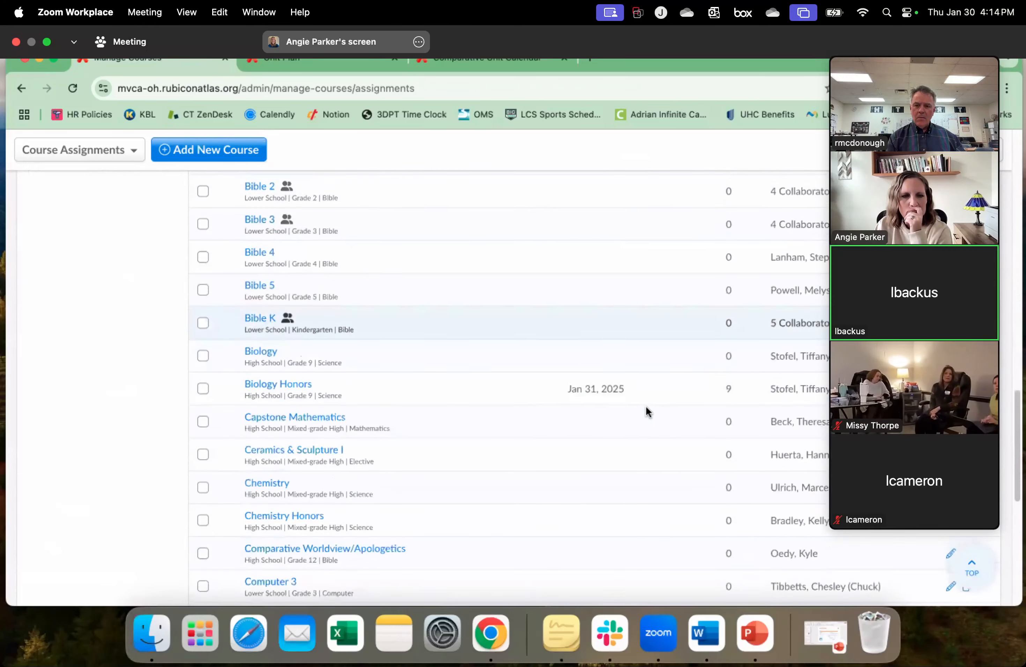
pyautogui.scroll(-5, 639, 415)
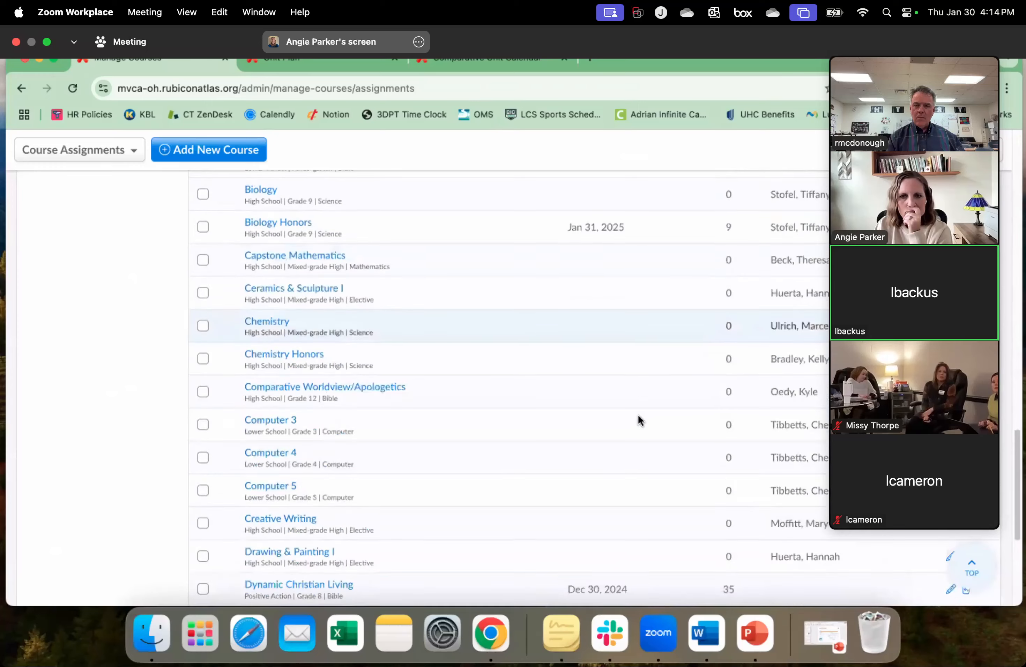
pyautogui.scroll(-3, 637, 414)
pyautogui.scroll(-3, 633, 416)
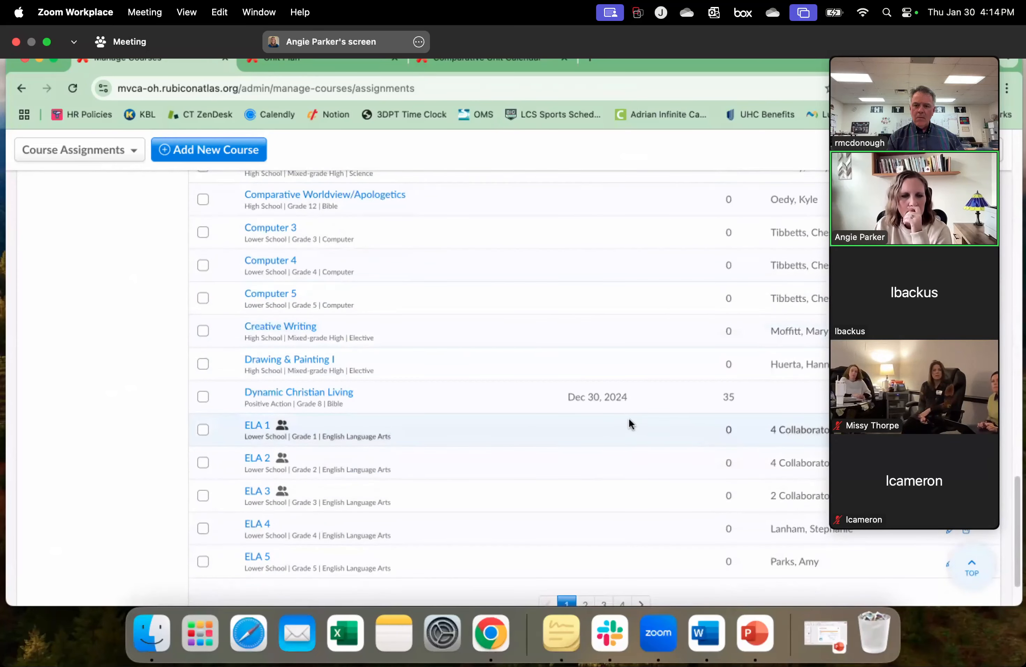
pyautogui.scroll(3, 585, 429)
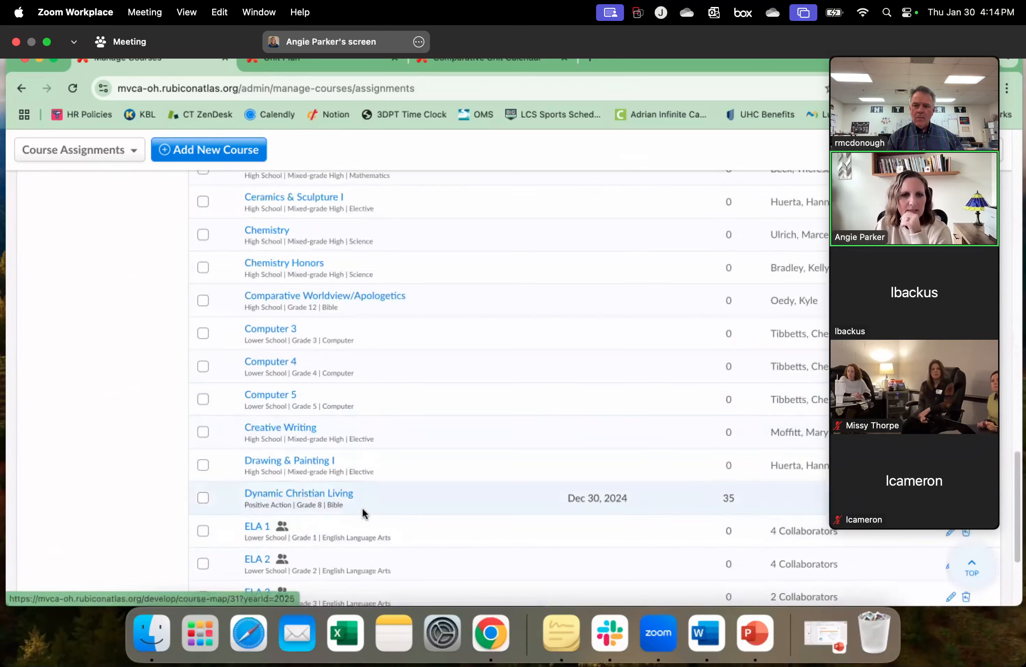
# Filter the course assignments to Grade 5 and review the courses' update dates, units and curriculum developers.
pyautogui.scroll(5, 360, 509)
pyautogui.scroll(10, 363, 507)
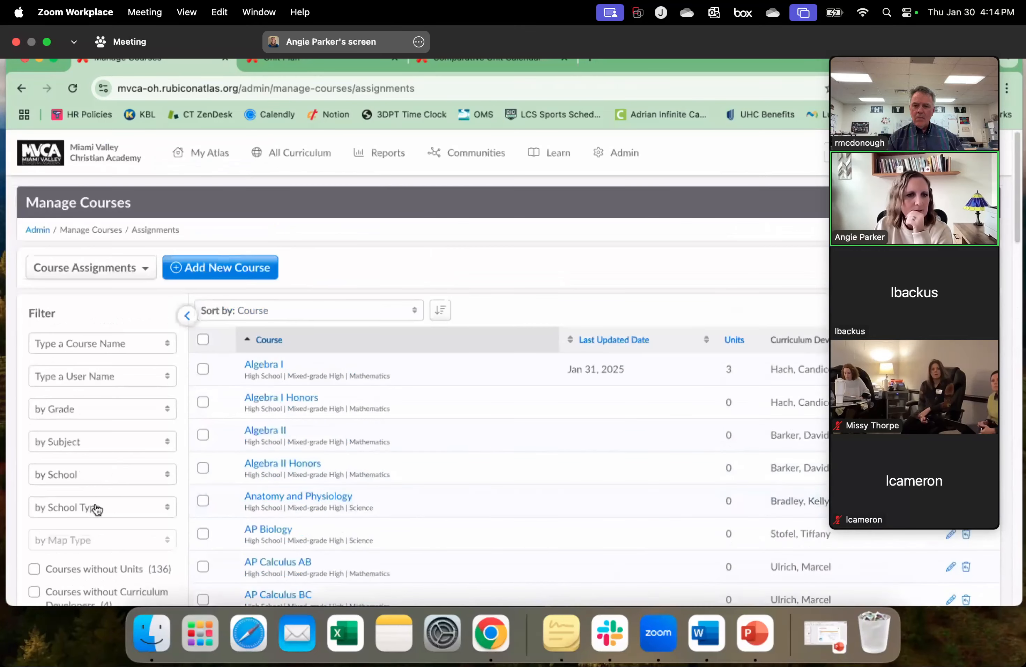
pyautogui.scroll(-1, 122, 529)
pyautogui.click(102, 389)
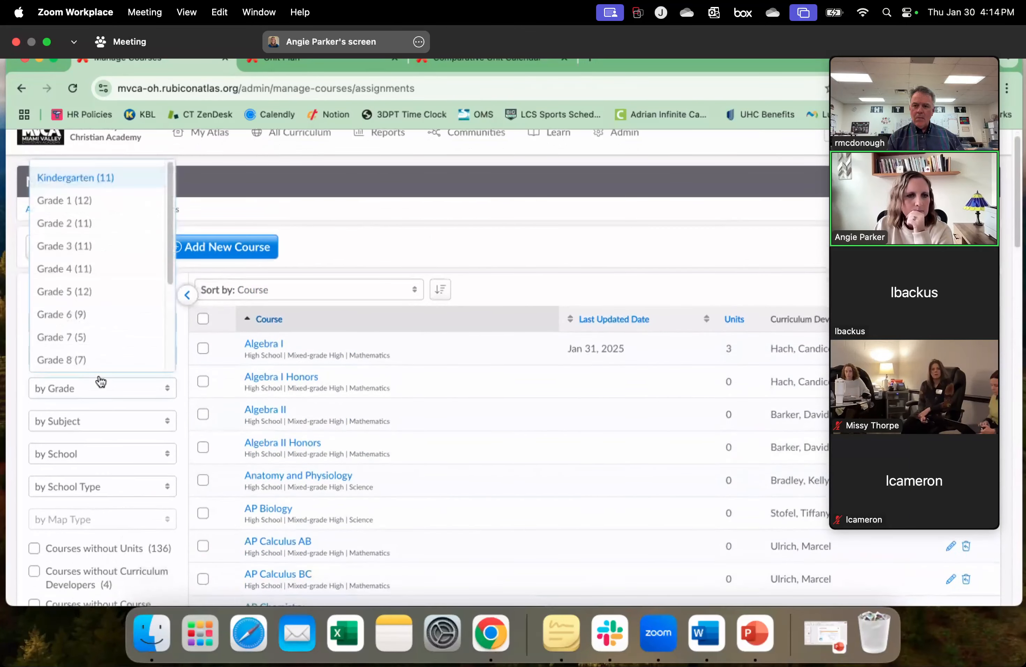
pyautogui.click(85, 291)
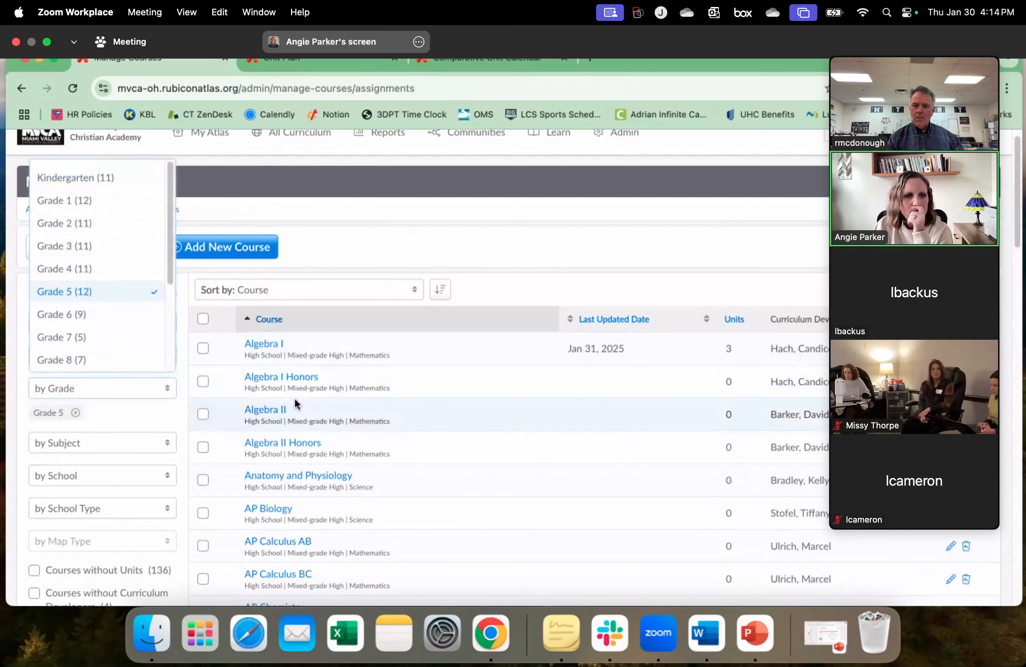
pyautogui.scroll(-5, 150, 483)
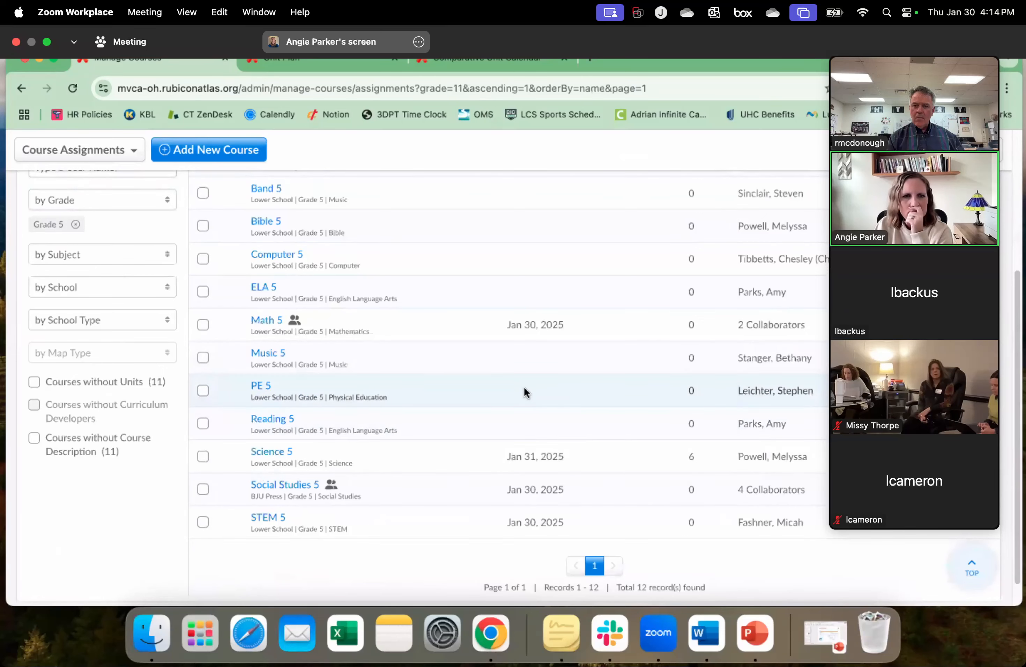
pyautogui.scroll(-1, 524, 392)
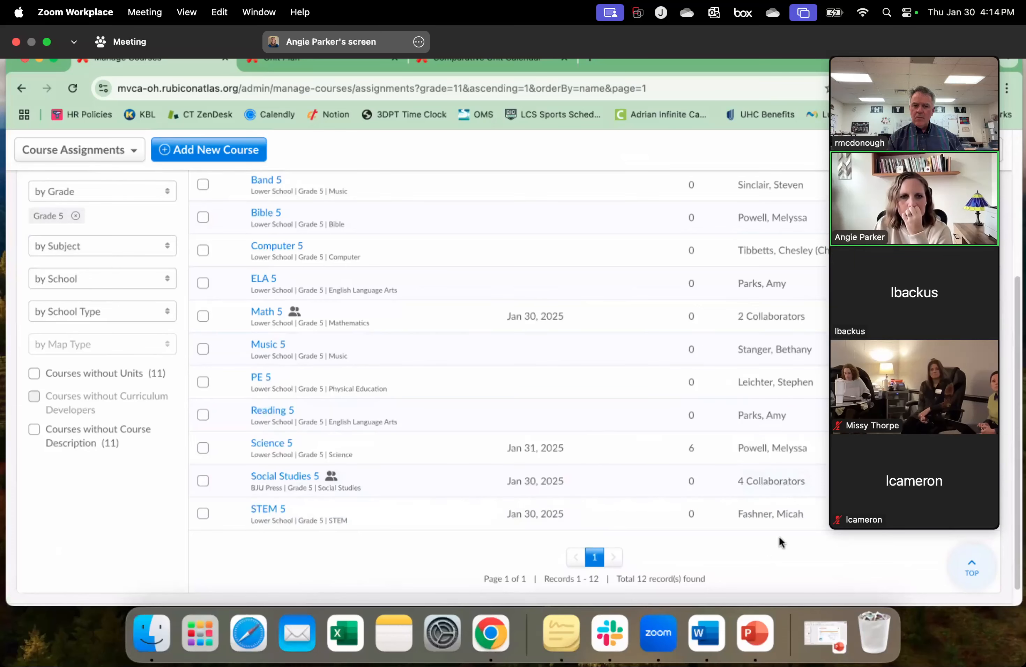
pyautogui.scroll(4, 778, 536)
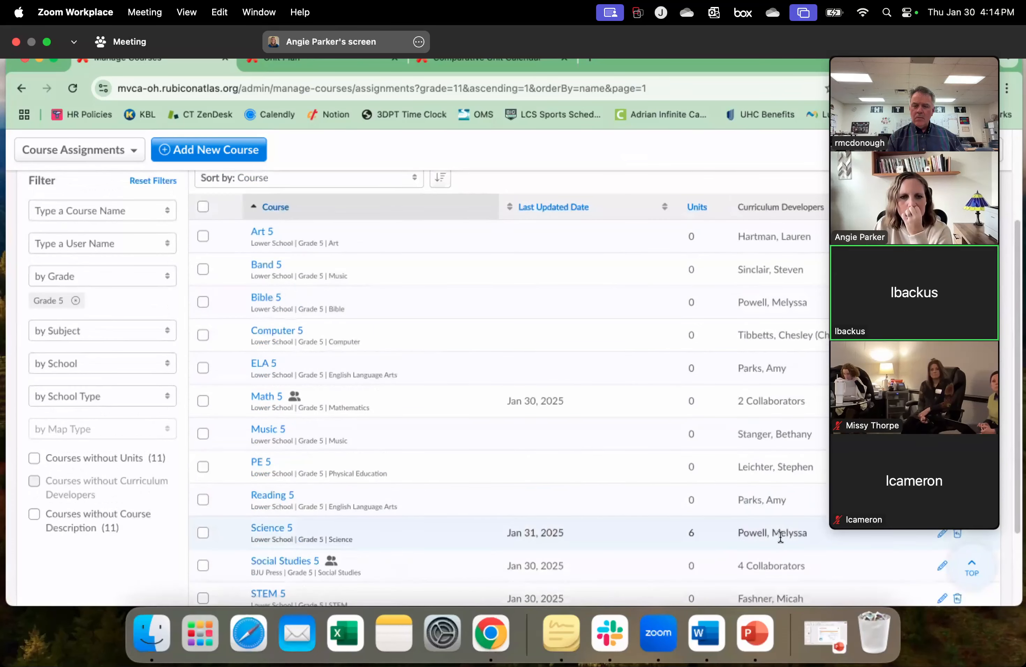
pyautogui.scroll(-4, 781, 538)
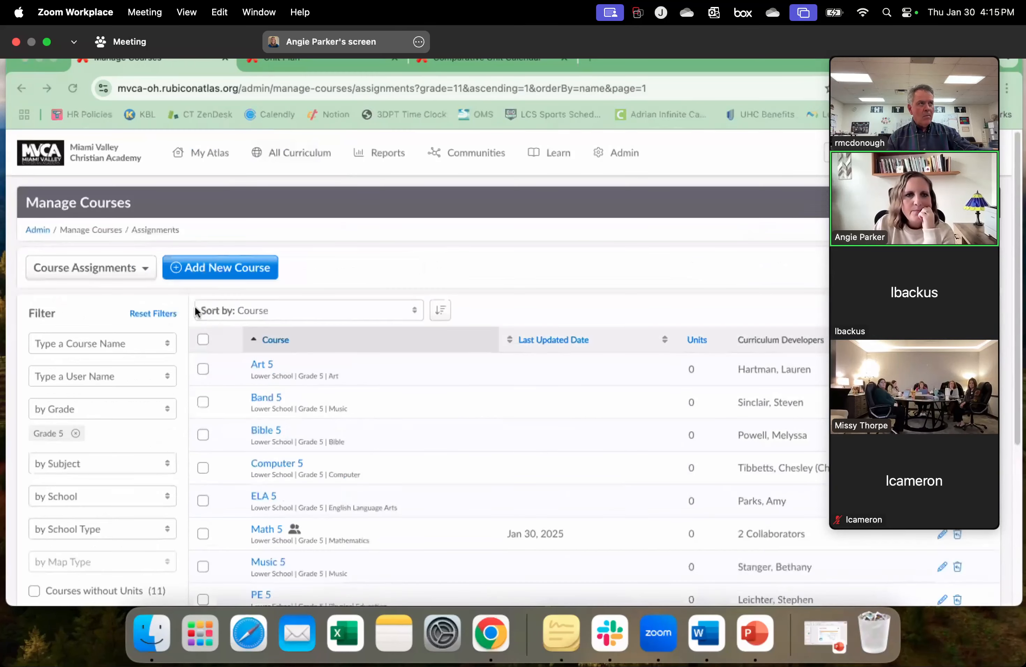
# Clear the Grade 5 filter and look through the full list of course assignments.
pyautogui.click(75, 432)
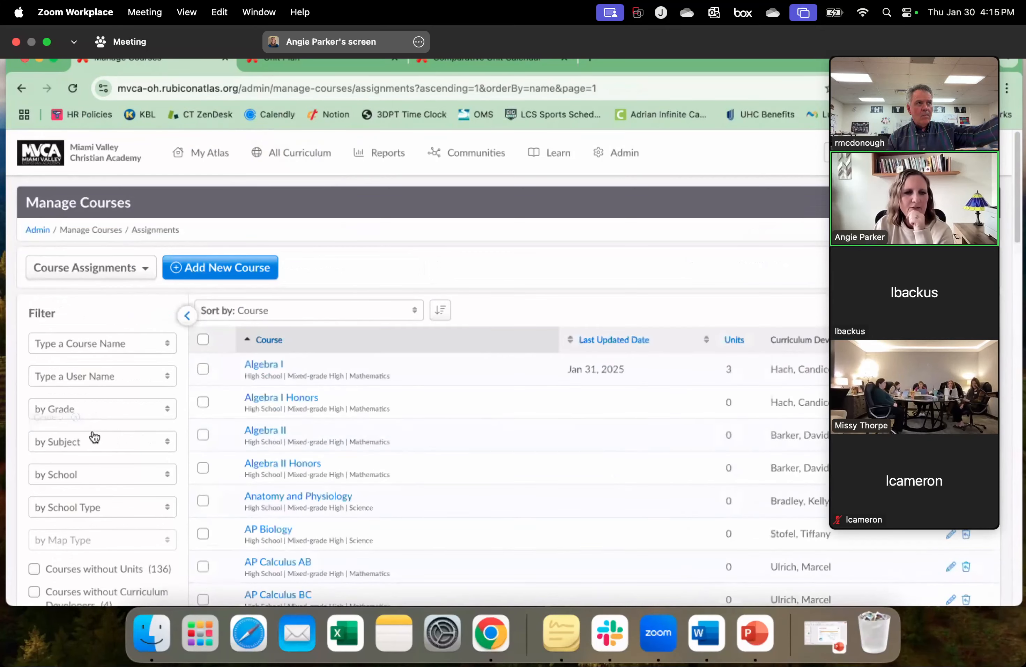
pyautogui.scroll(-5, 535, 441)
pyautogui.scroll(-3, 534, 440)
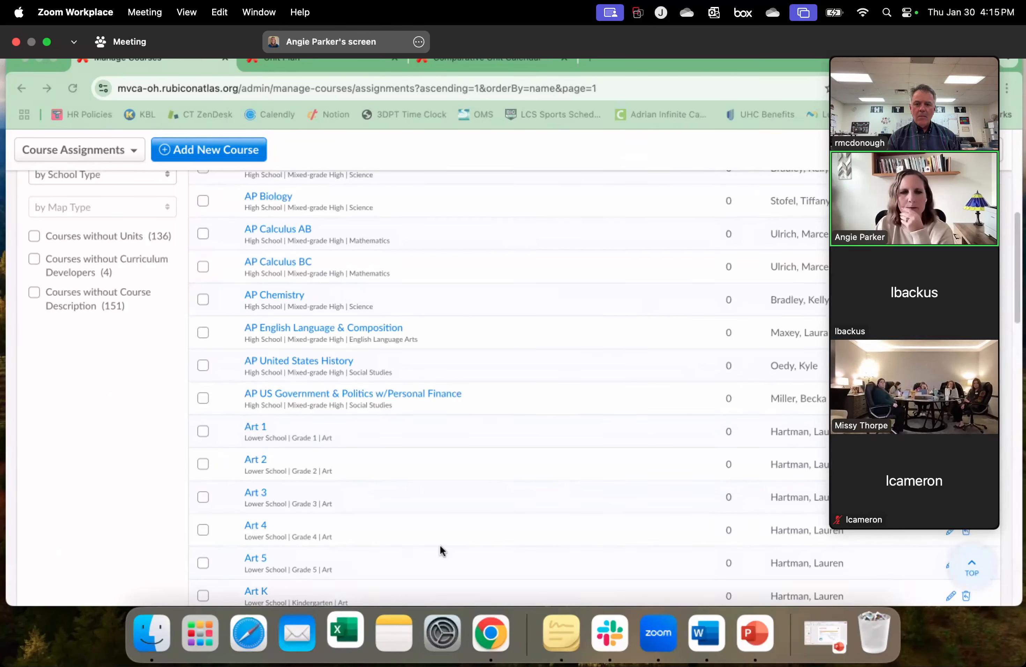
pyautogui.scroll(-5, 428, 442)
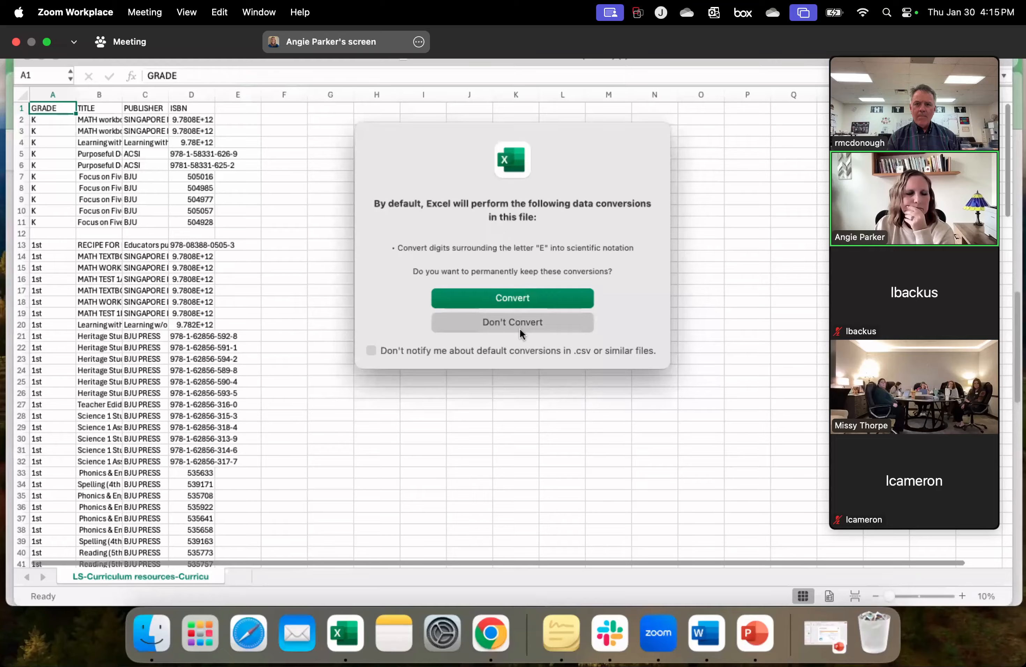
# Decline Excel's data conversions for the LS curriculum resources file, look over its rows and return to Atlas in the browser.
pyautogui.click(520, 323)
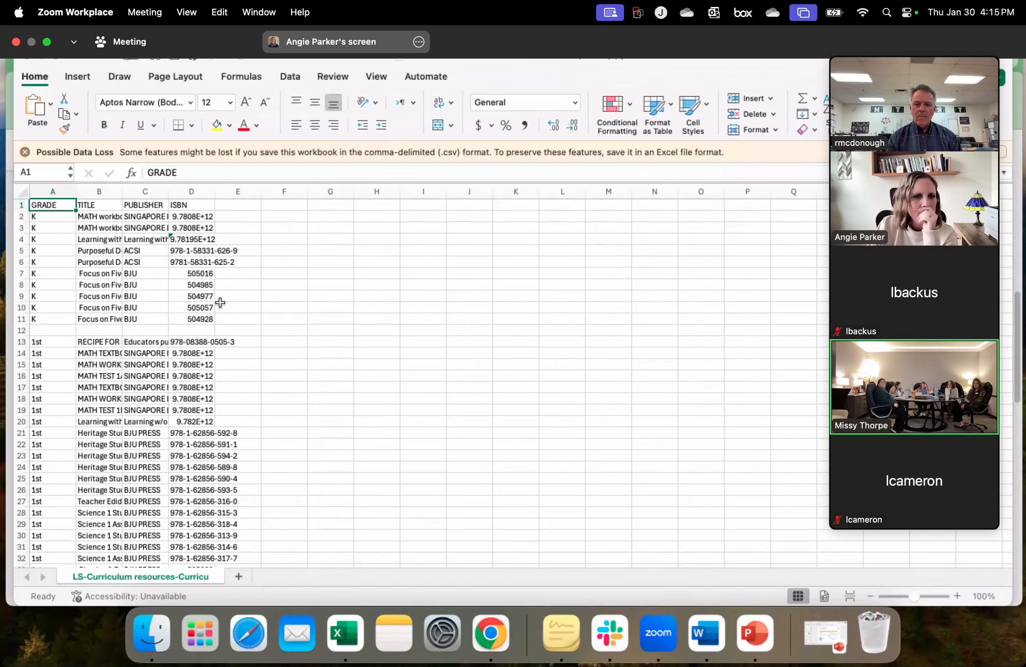
pyautogui.scroll(-1, 155, 460)
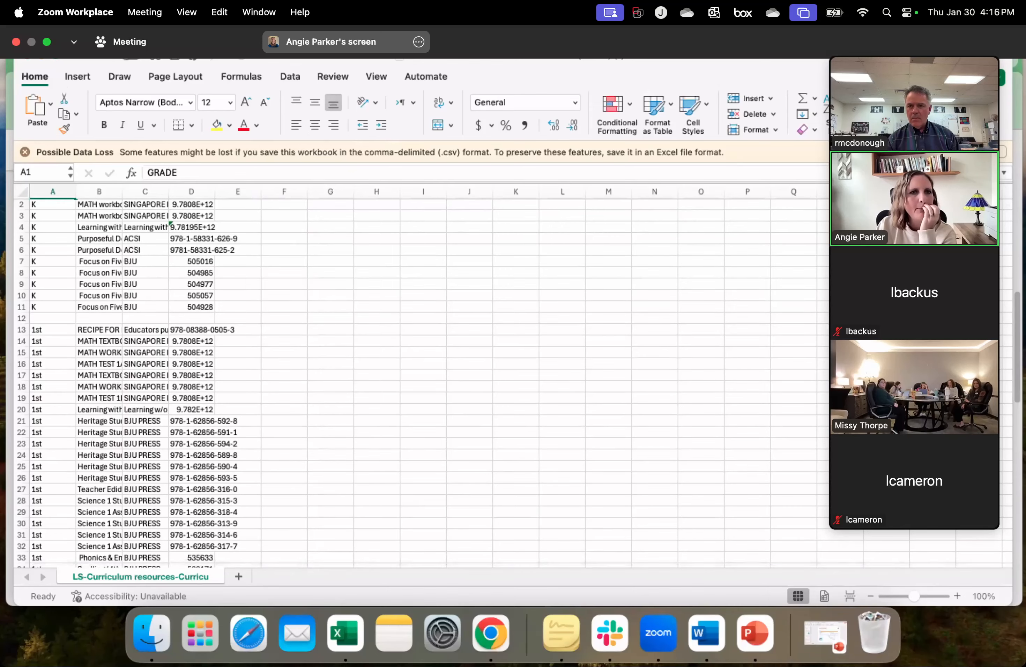
pyautogui.press('super+Tab')
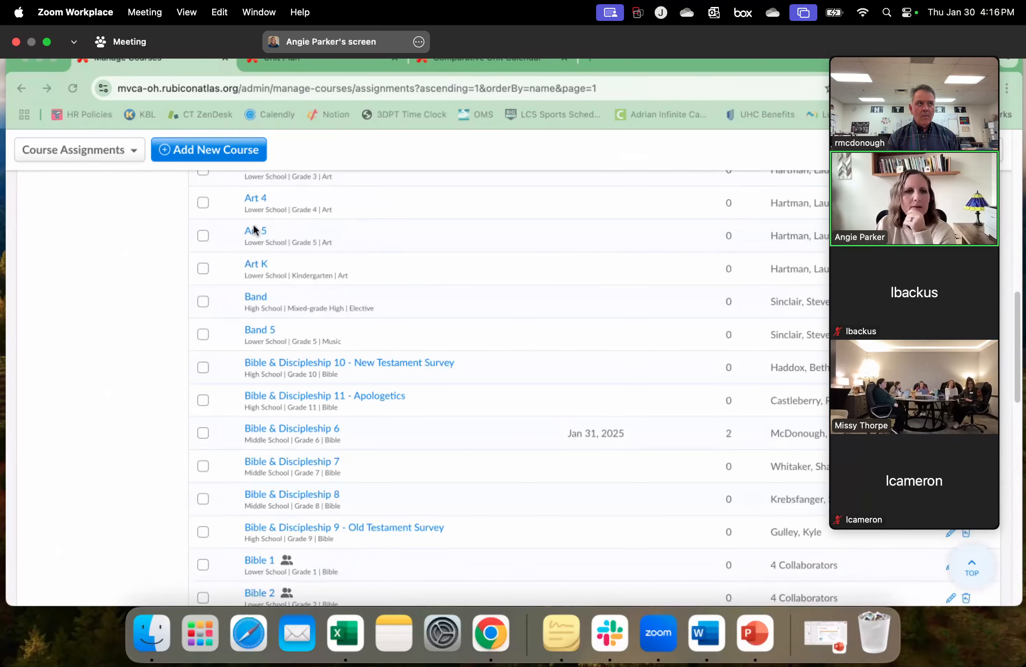
# Open the Dynamic Christian Living course from the assignments list and view its unit calendar by year.
pyautogui.scroll(-10, 439, 425)
pyautogui.scroll(-5, 477, 452)
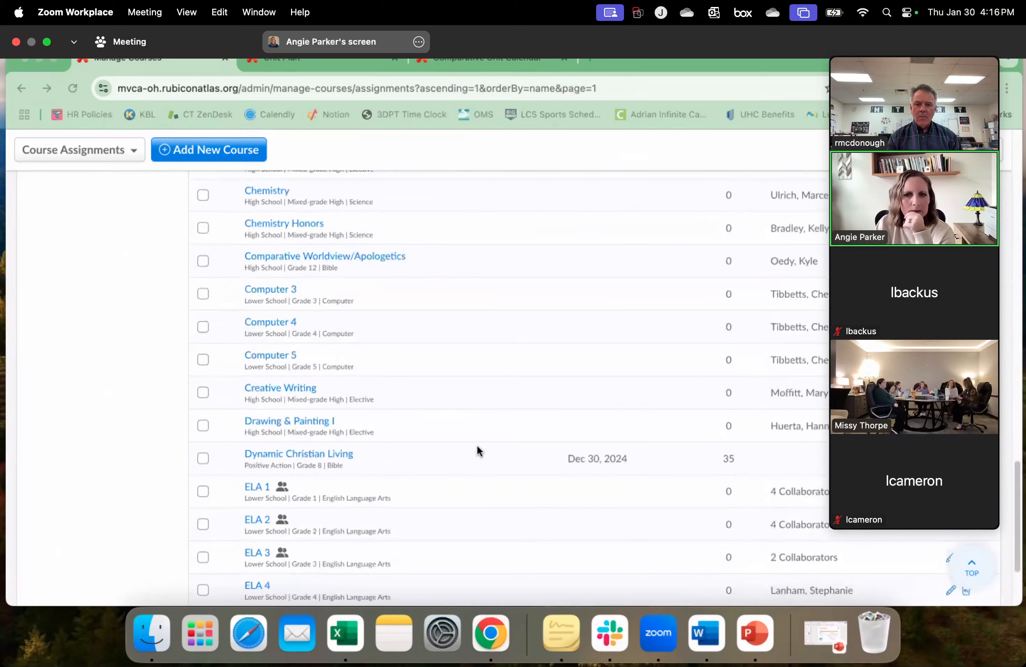
pyautogui.scroll(-3, 478, 449)
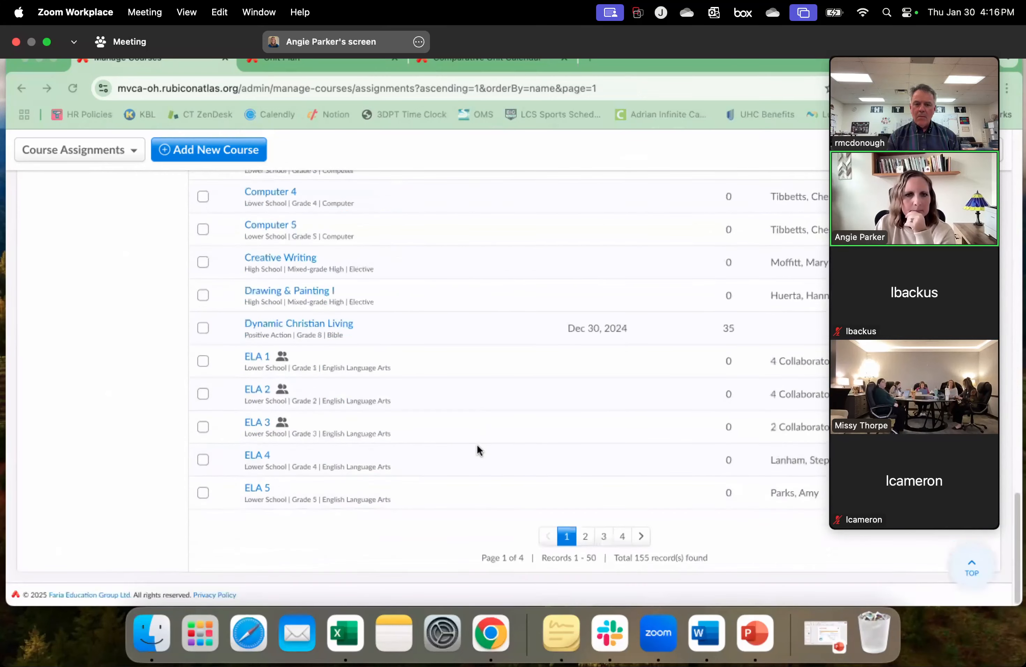
pyautogui.click(291, 324)
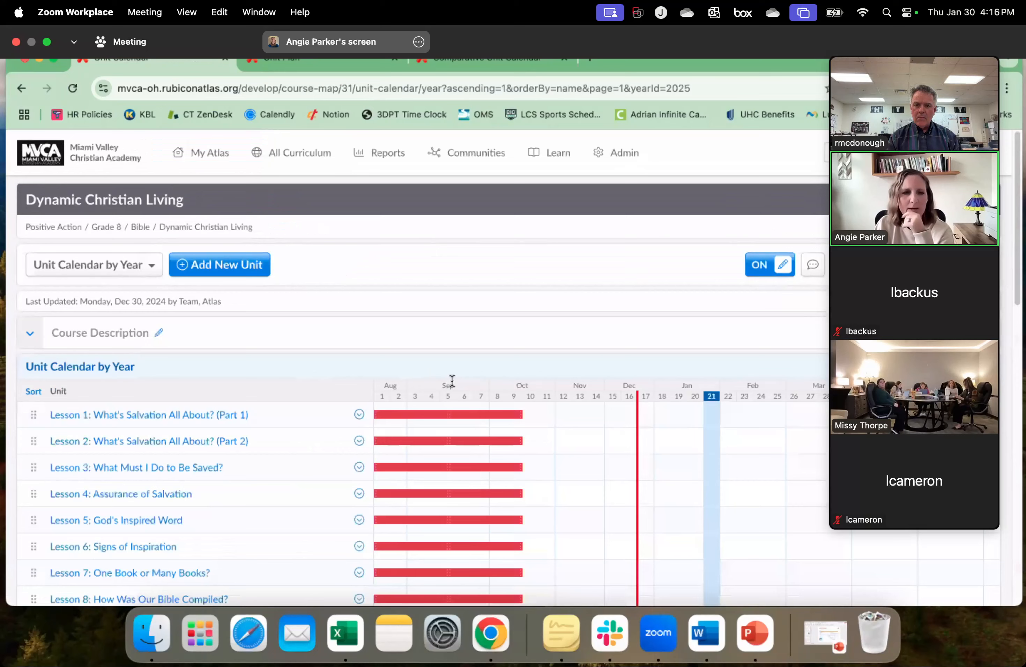
pyautogui.scroll(-10, 630, 394)
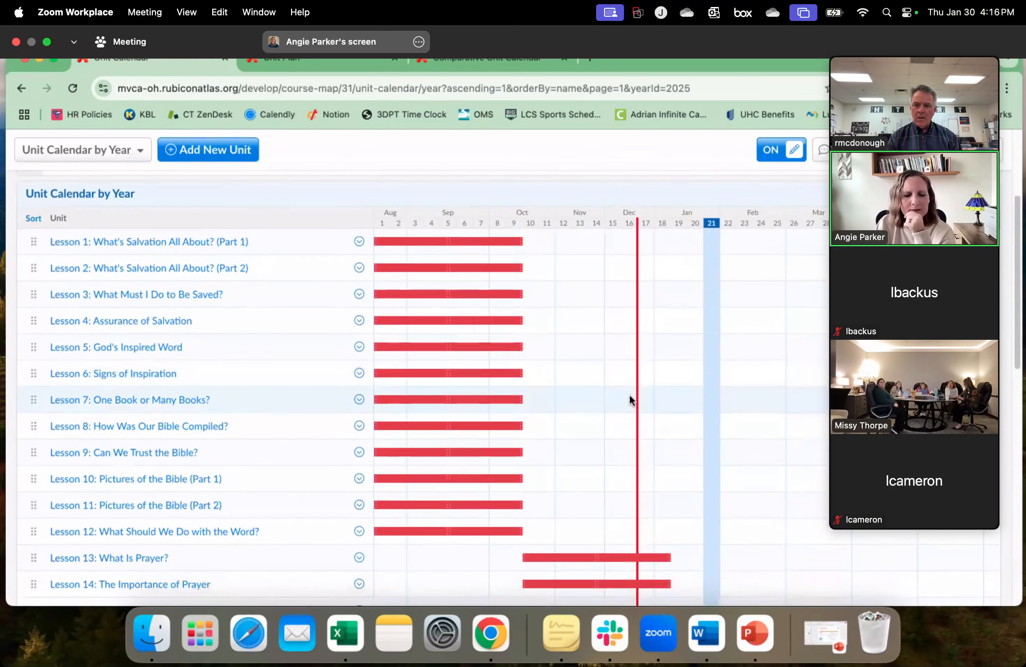
pyautogui.scroll(10, 629, 397)
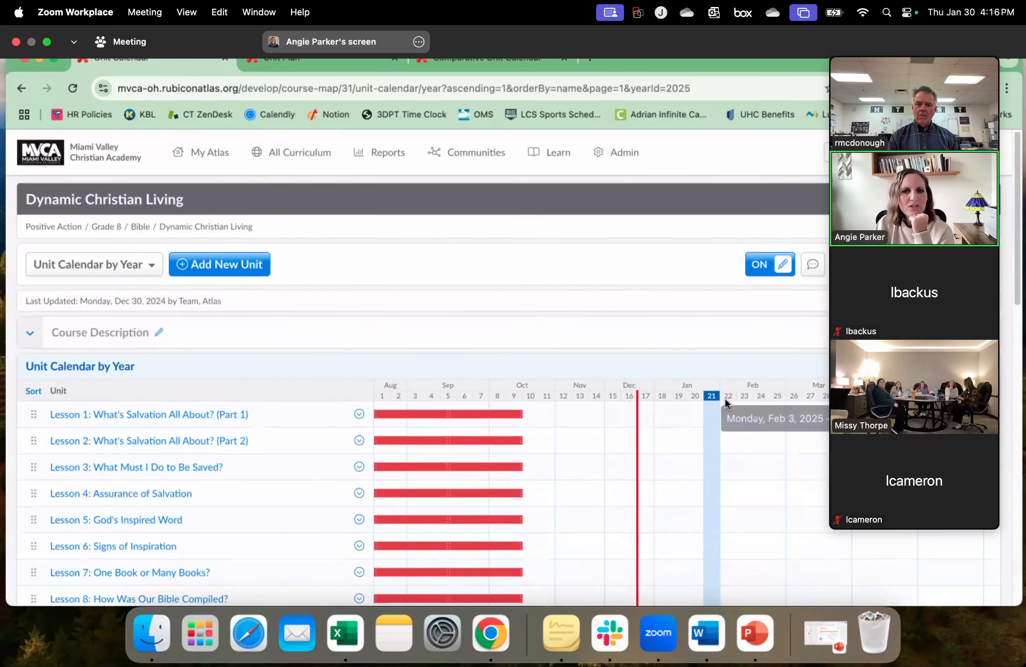
# Shorten Lesson 1: What's Salvation All About? (Part 1) on the unit calendar to weeks 1–2.
pyautogui.scroll(-3, 724, 398)
pyautogui.moveTo(525, 319)
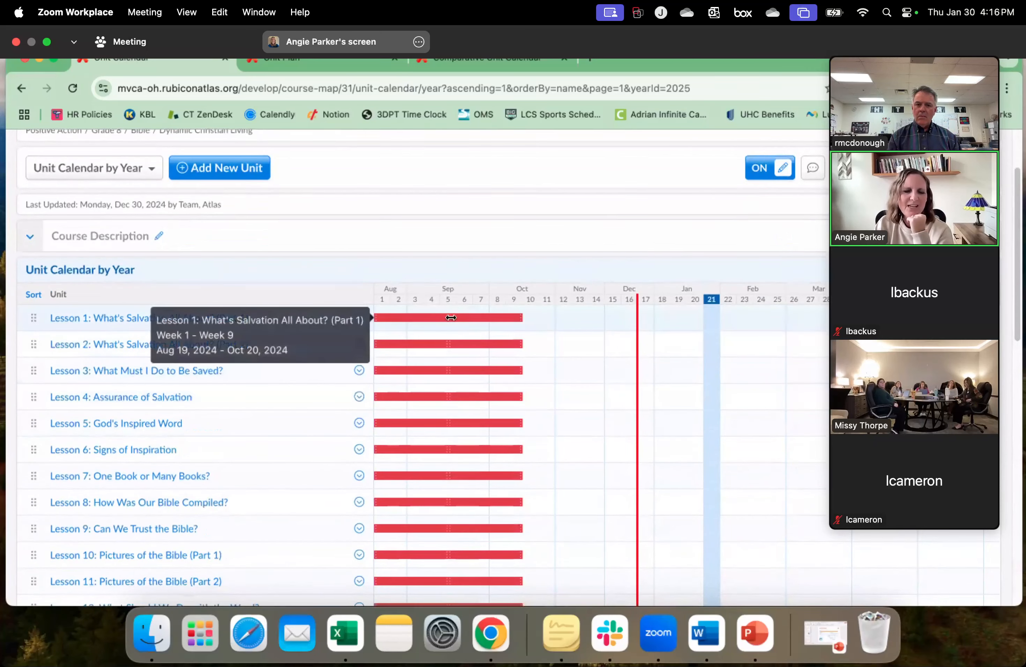
pyautogui.moveTo(522, 317); pyautogui.dragTo(403, 319)
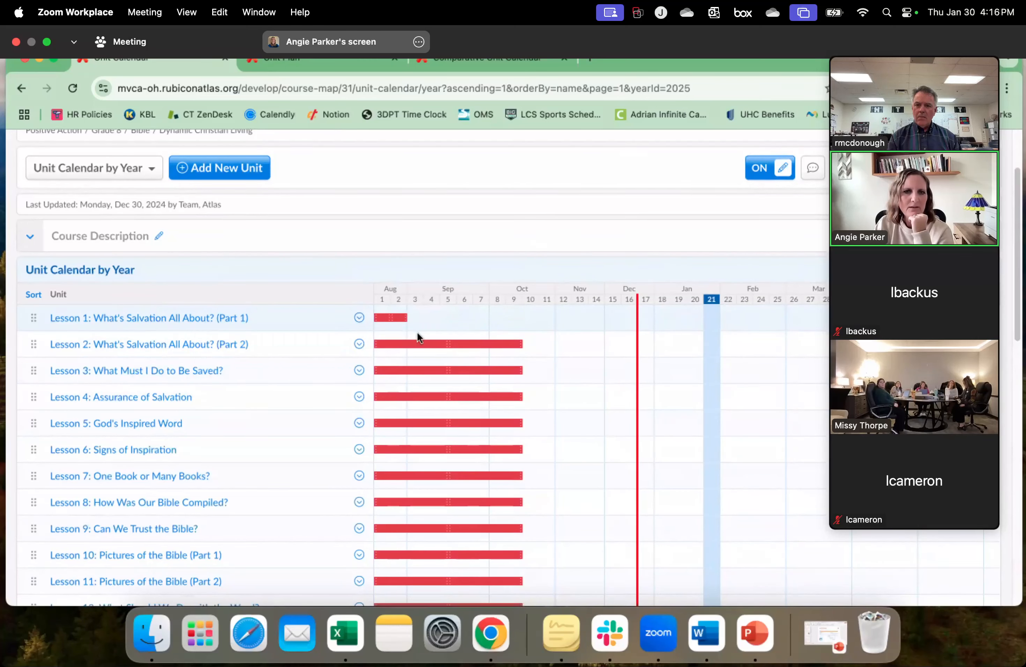
pyautogui.moveTo(403, 327)
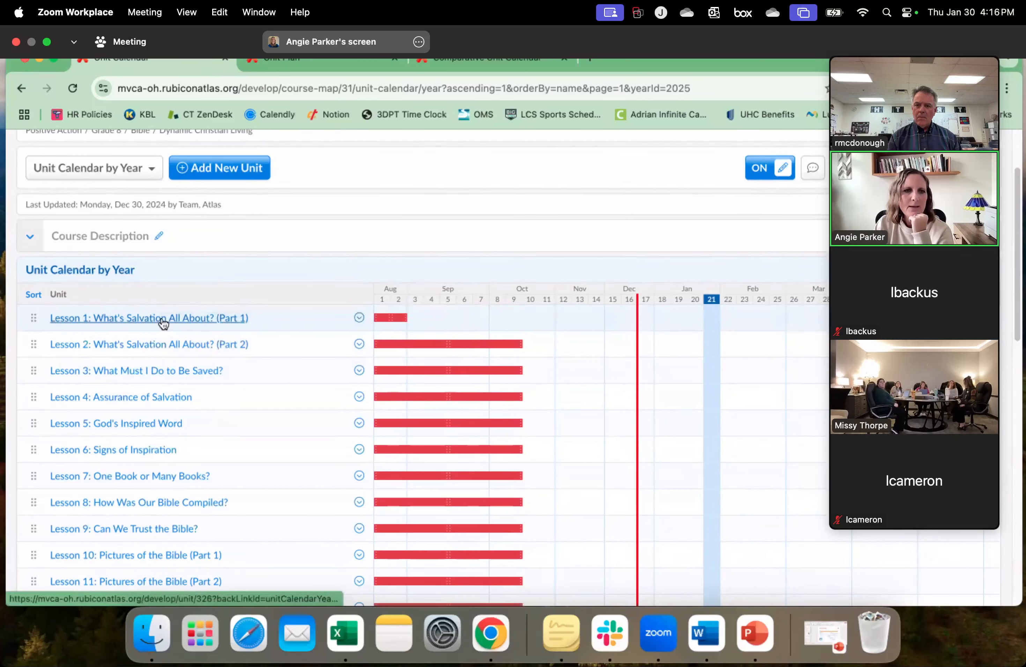
# Open the Lesson 1 unit plan and read its objectives, instructional strategies, Biblical integration, assessments and resources.
pyautogui.click(165, 319)
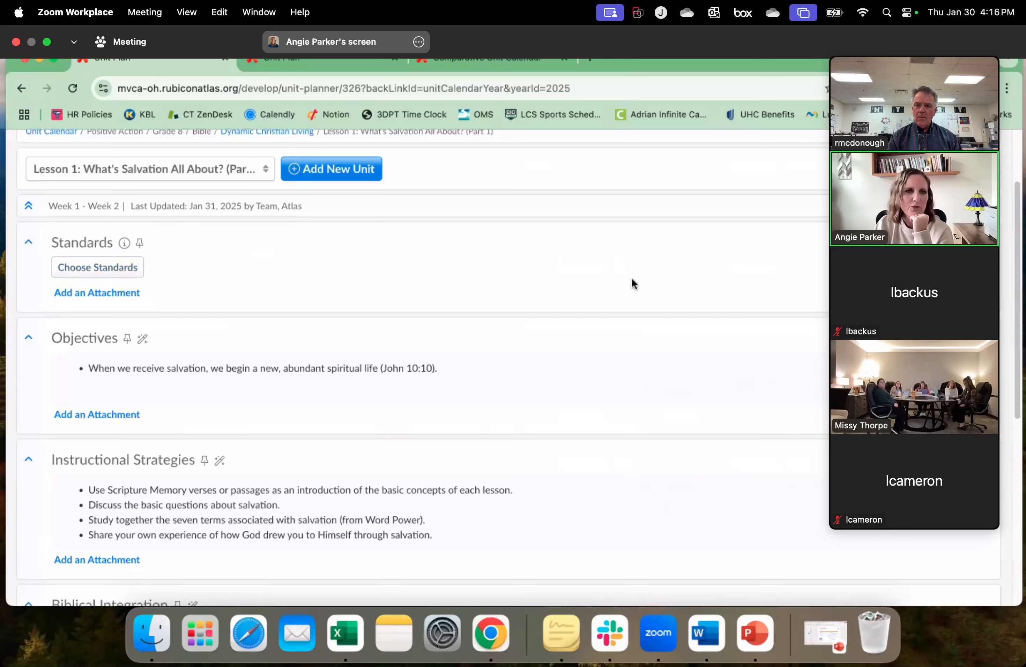
pyautogui.scroll(-10, 670, 363)
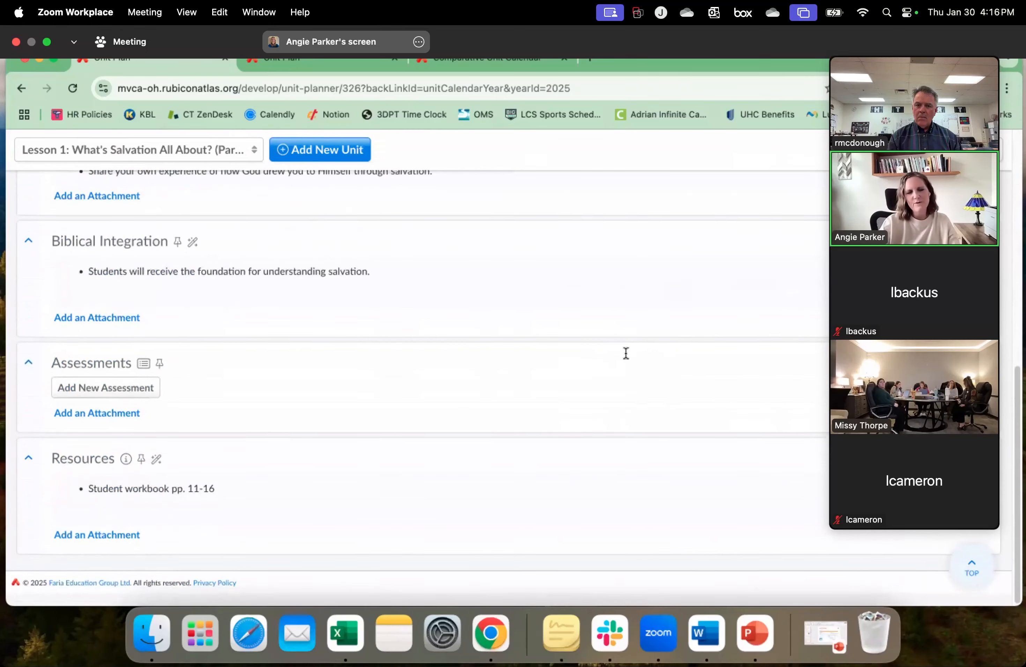
pyautogui.scroll(10, 624, 353)
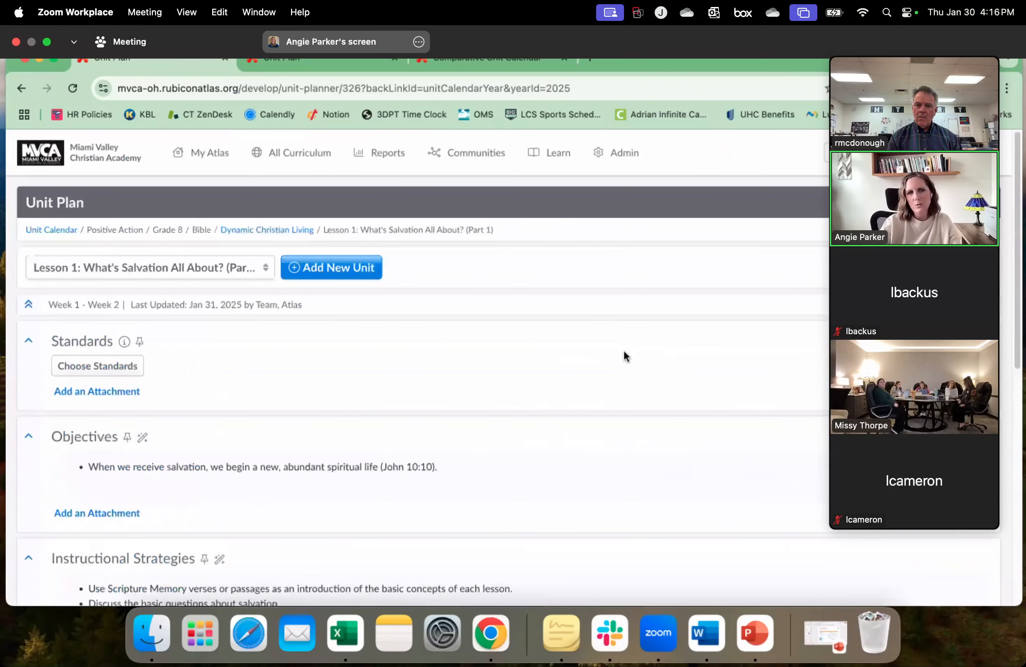
# Return to the Dynamic Christian Living calendar and extend Lesson 1 back to week 9.
pyautogui.click(282, 231)
pyautogui.scroll(-2, 392, 313)
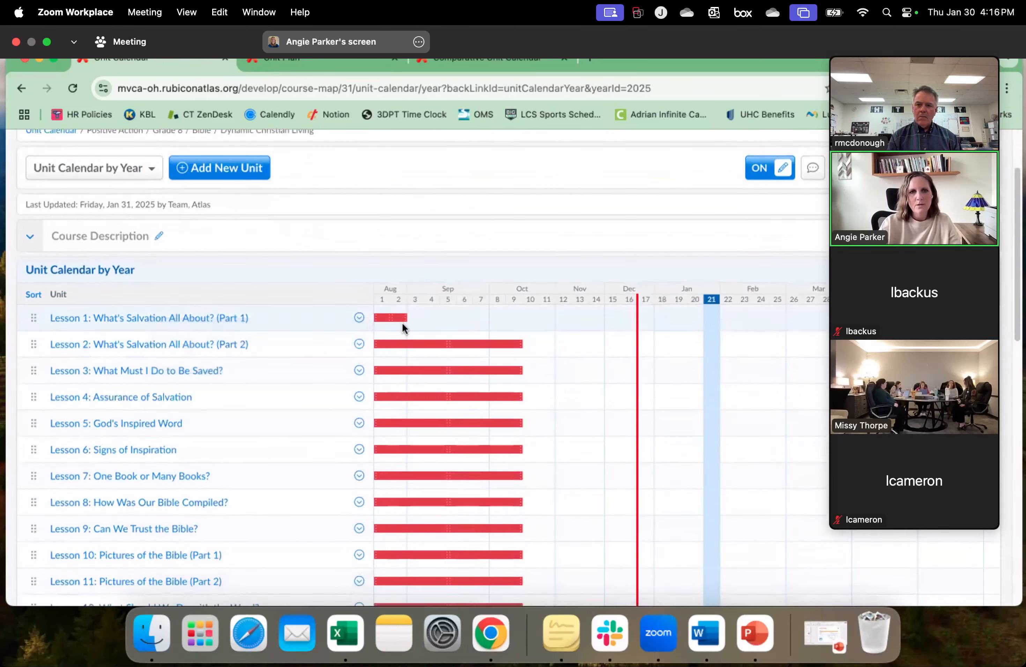
pyautogui.moveTo(398, 317); pyautogui.dragTo(522, 317)
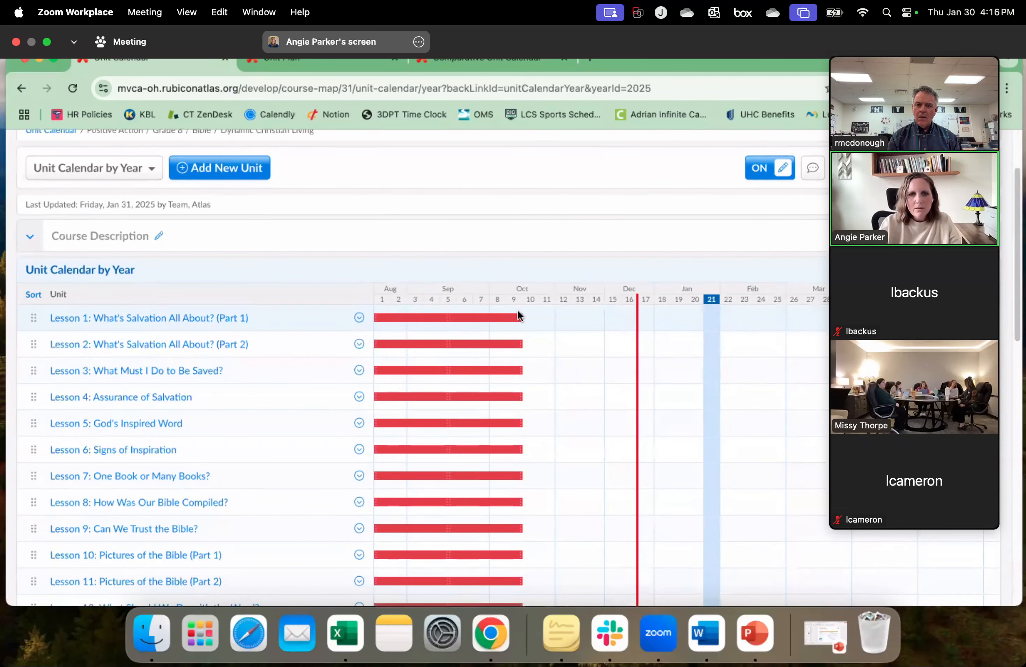
# Look through the rest of the Dynamic Christian Living unit calendar down to Lesson 35.
pyautogui.scroll(-5, 564, 382)
pyautogui.scroll(-5, 565, 385)
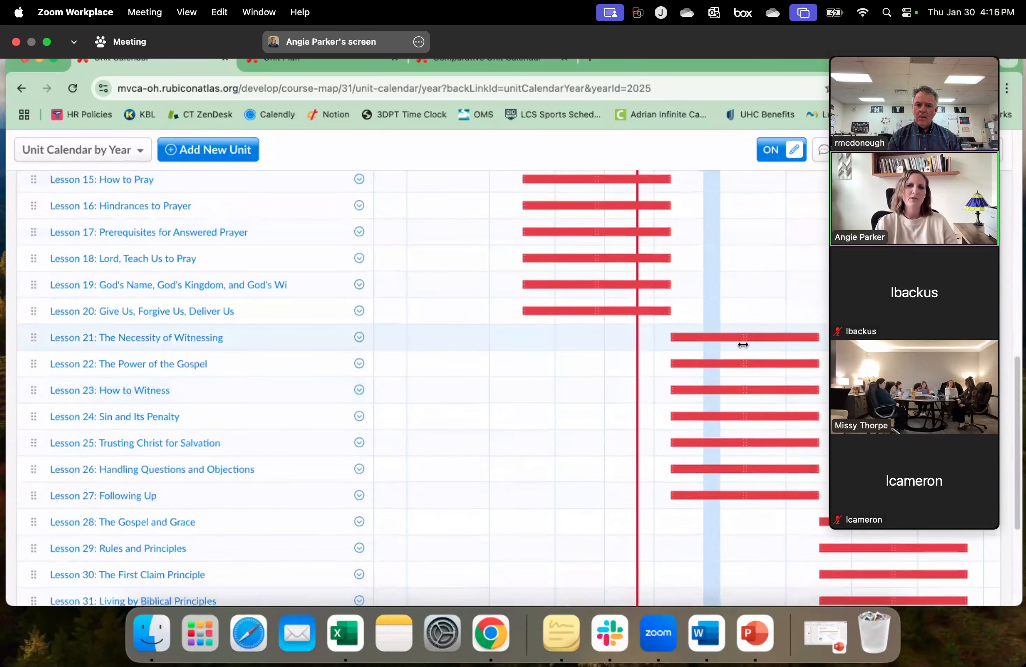
pyautogui.scroll(-3, 810, 515)
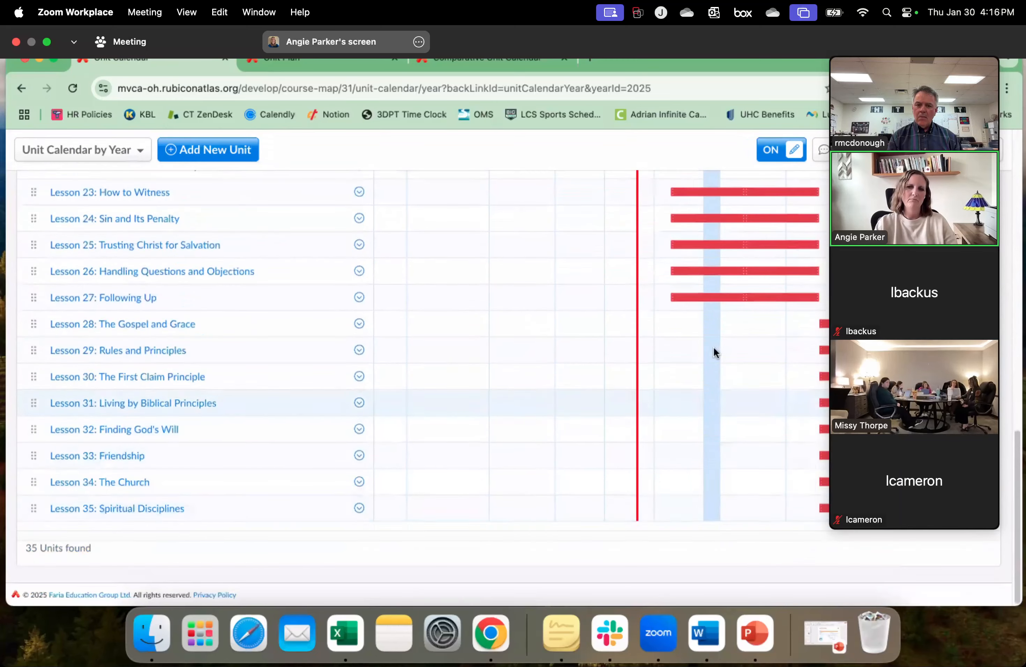
pyautogui.scroll(15, 692, 360)
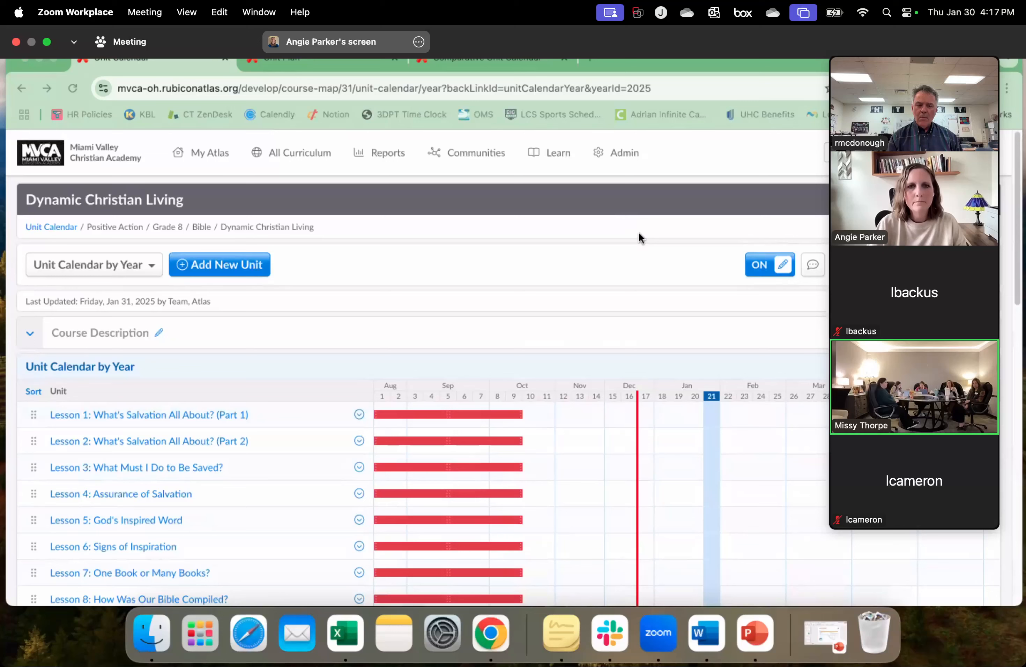
# Open the administrators' Manage Unit Templates page.
pyautogui.click(625, 162)
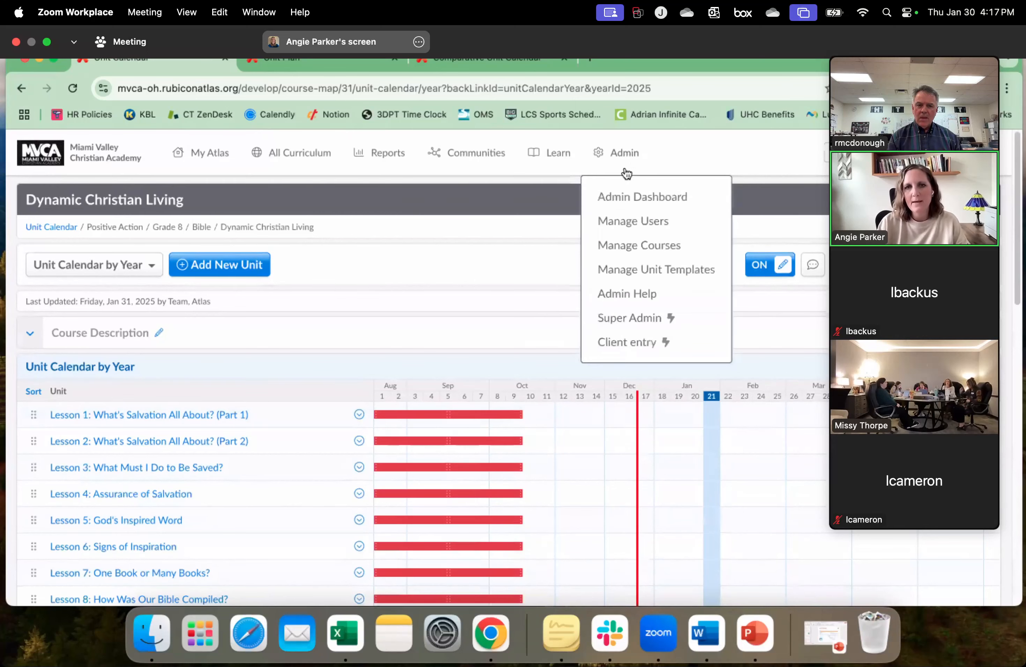
pyautogui.click(648, 278)
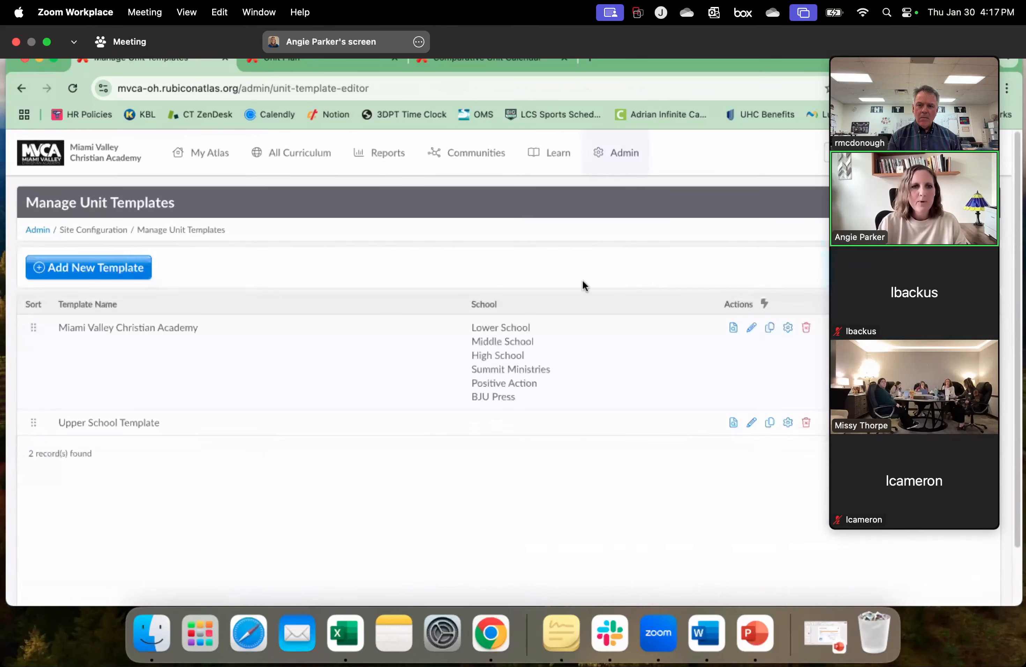
pyautogui.click(609, 165)
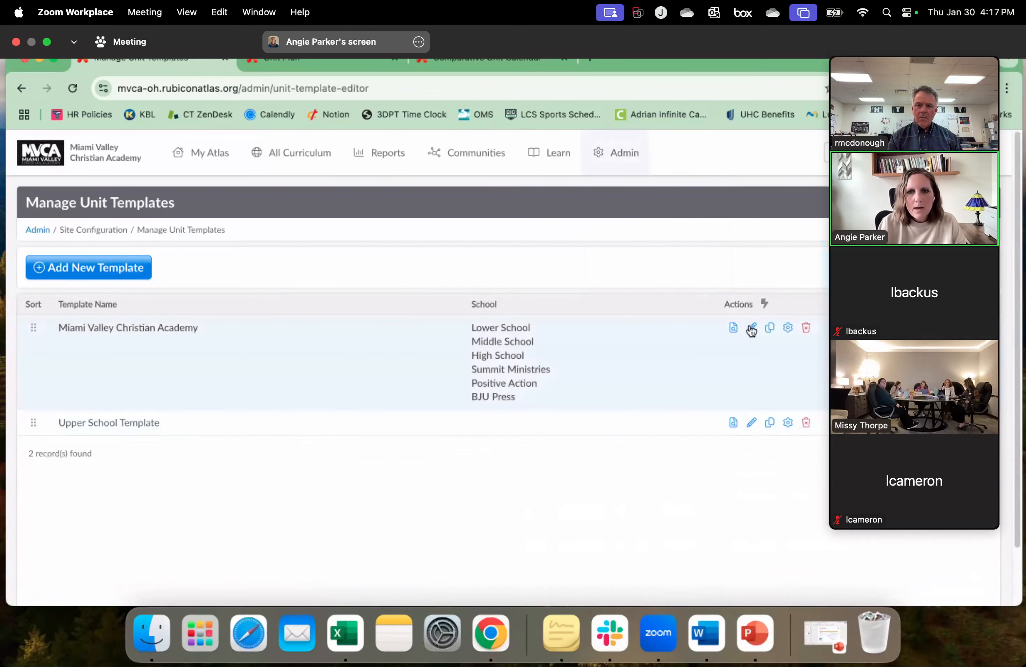
# Preview the Miami Valley Christian Academy unit template, look through all its sections and close the preview.
pyautogui.click(733, 328)
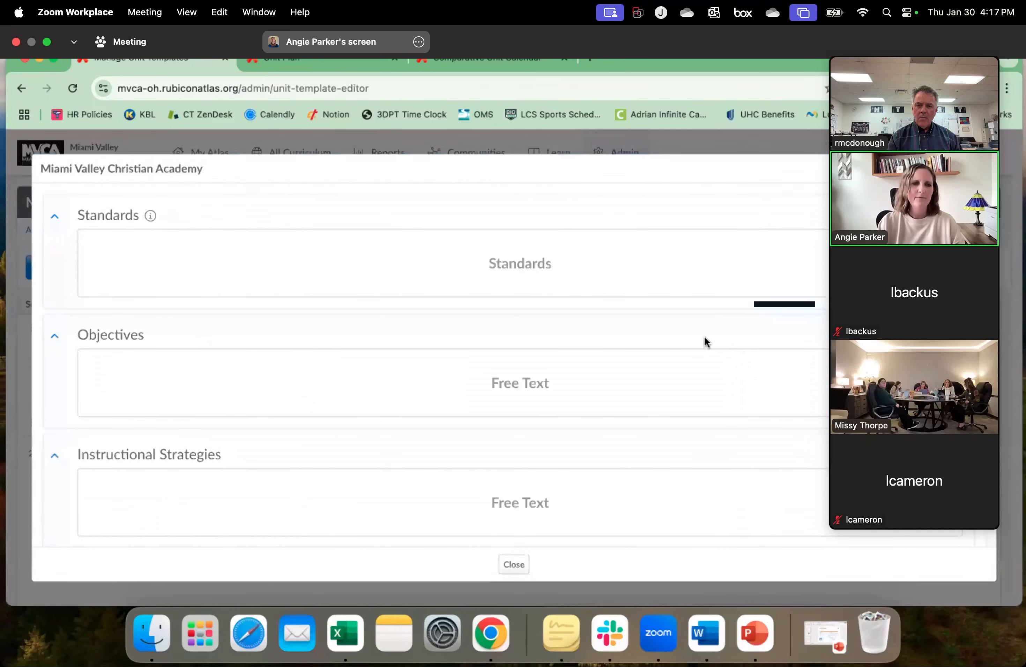
pyautogui.scroll(-9, 597, 381)
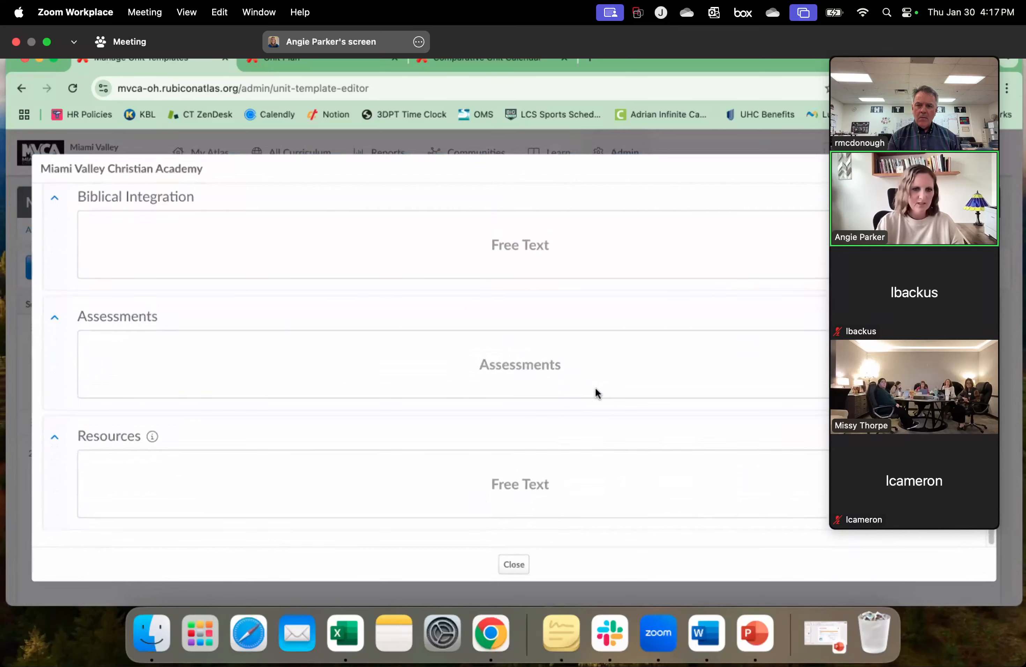
pyautogui.click(514, 564)
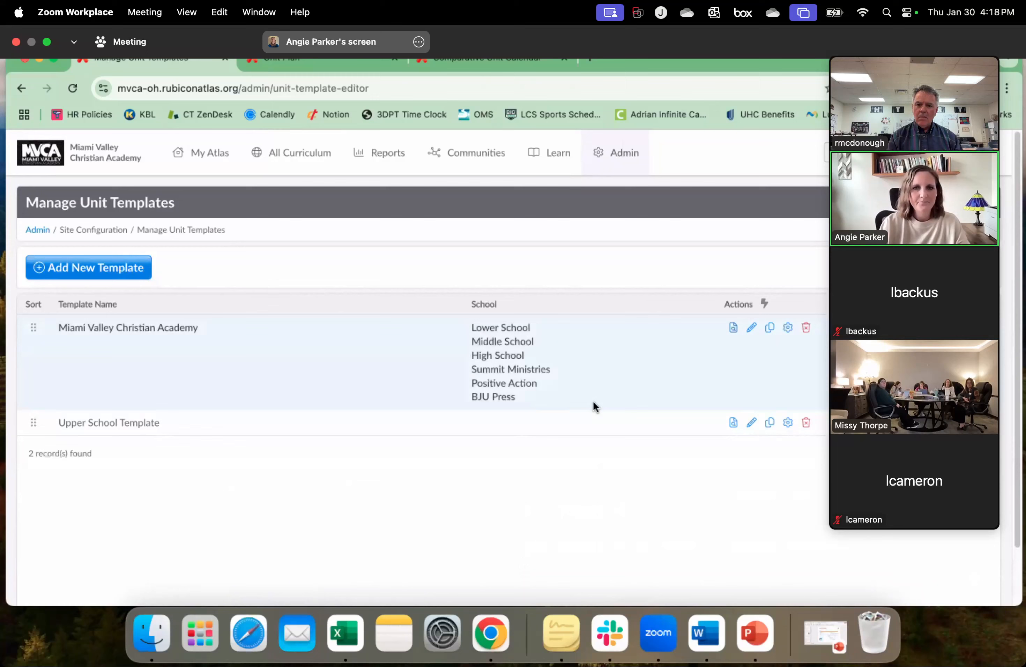
# Look over the Admin Dashboard and open the list of Unit Template Categories.
pyautogui.click(616, 154)
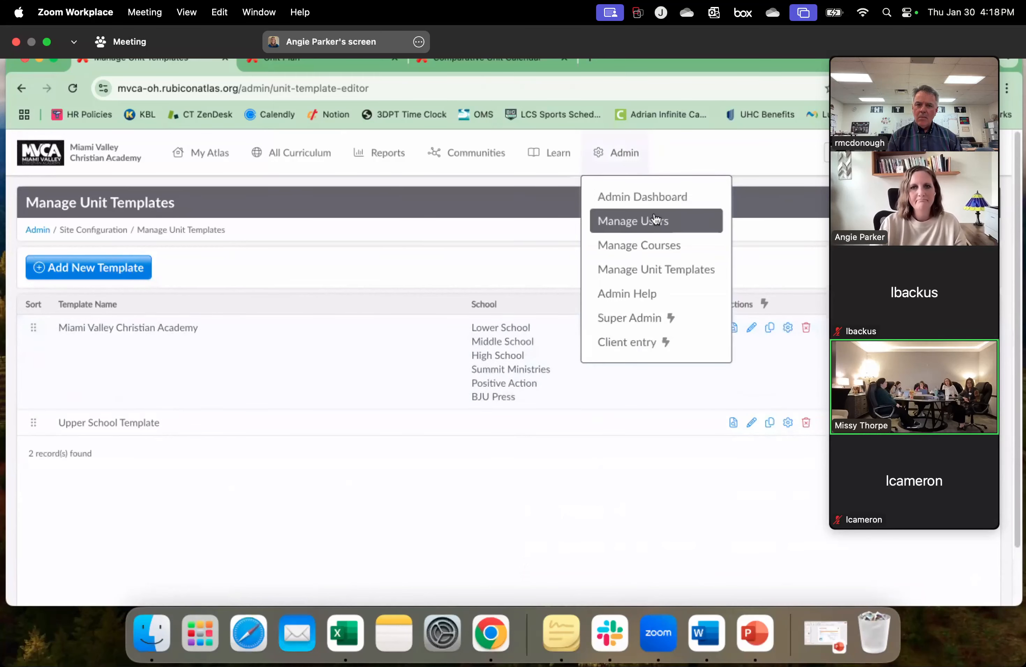
pyautogui.click(660, 199)
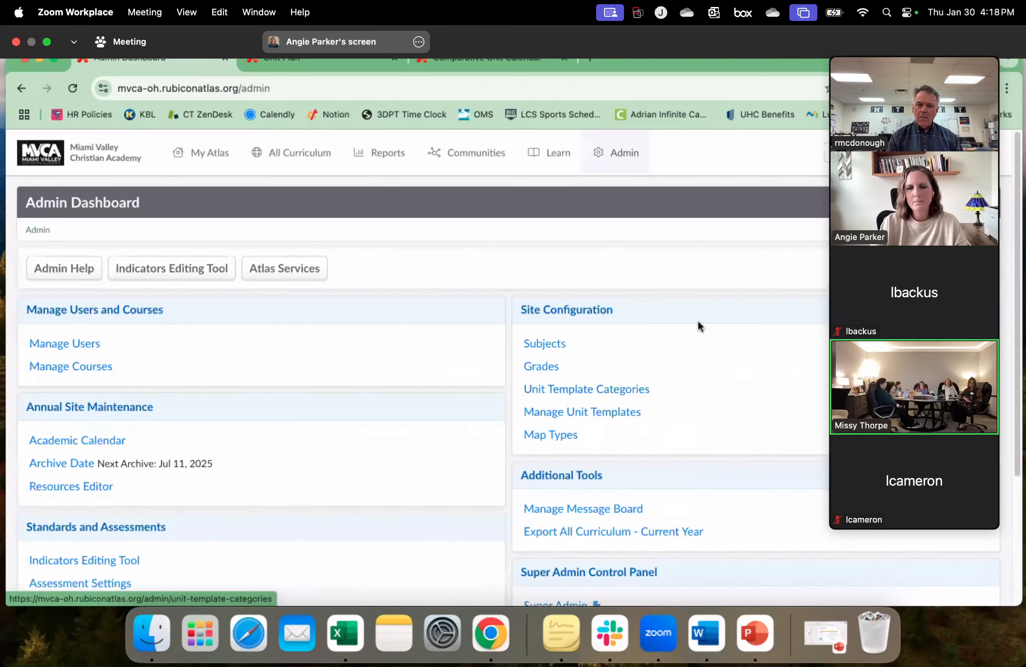
pyautogui.scroll(-2, 698, 314)
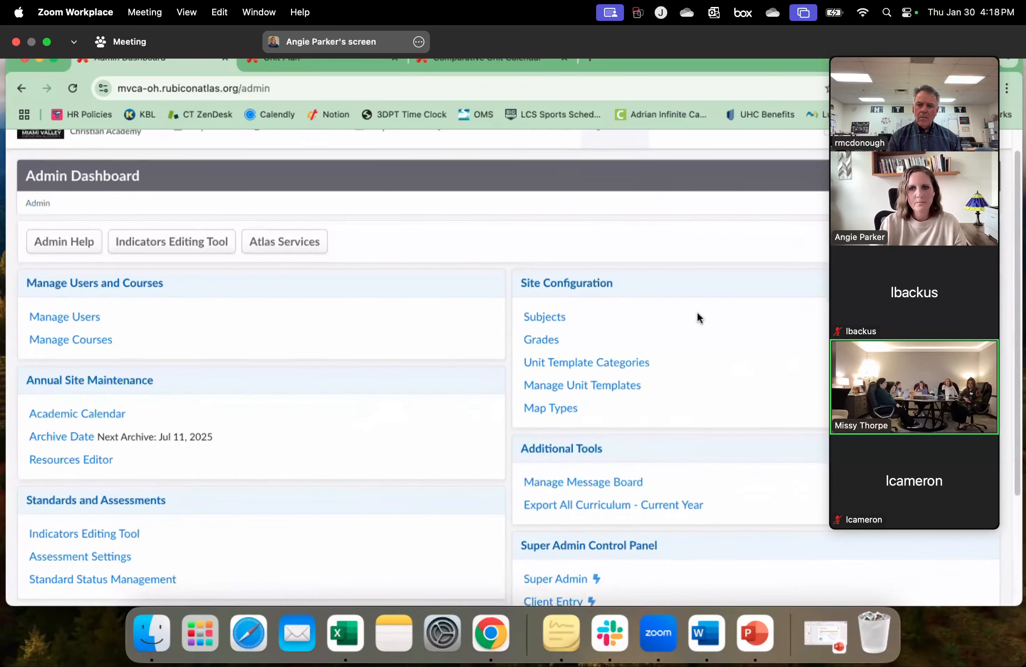
pyautogui.scroll(2, 696, 313)
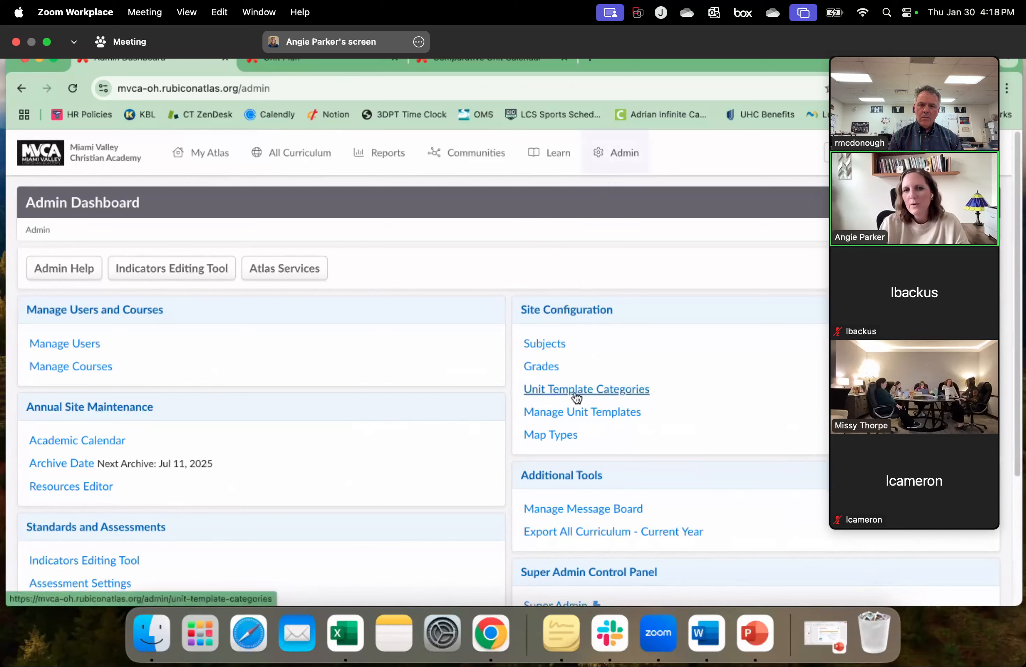
pyautogui.click(589, 390)
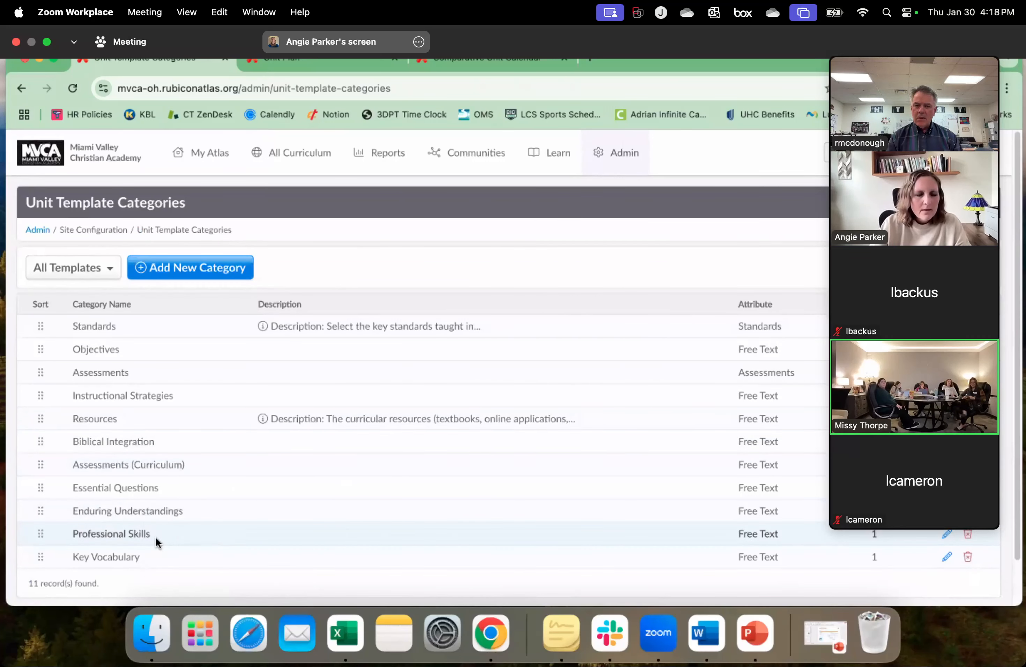
# Return to Manage Unit Templates, preview the Miami Valley Christian Academy template again and close the preview.
pyautogui.click(632, 155)
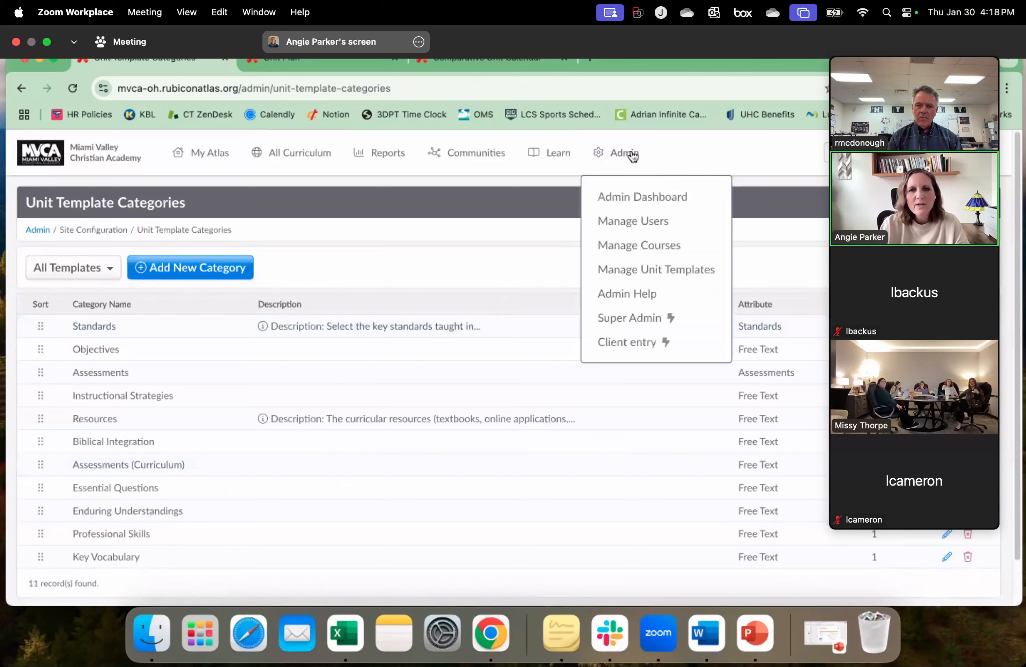
pyautogui.click(642, 269)
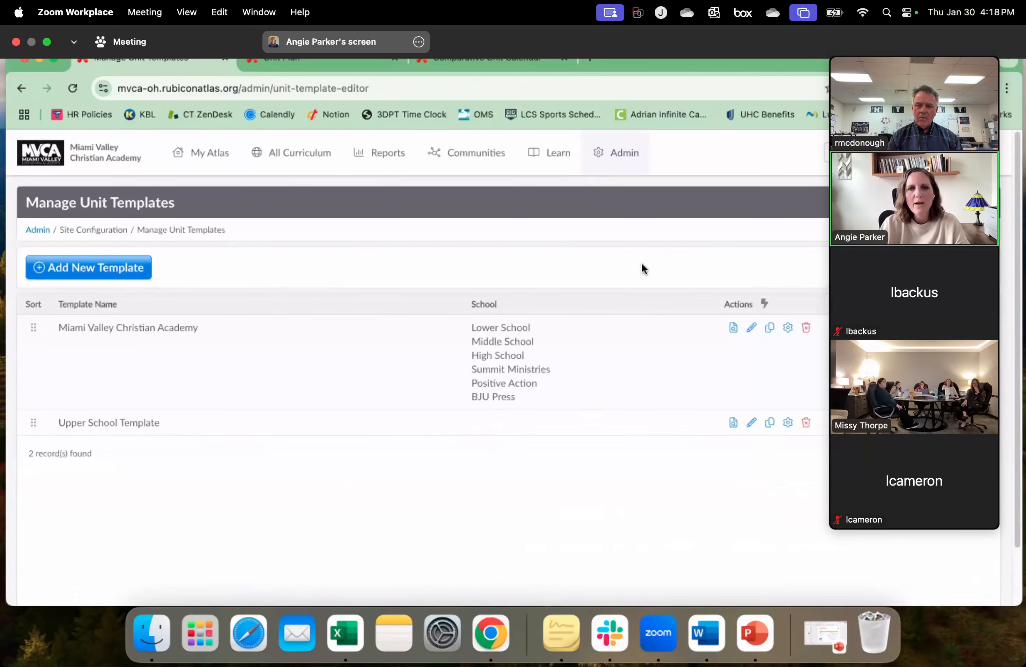
pyautogui.click(735, 330)
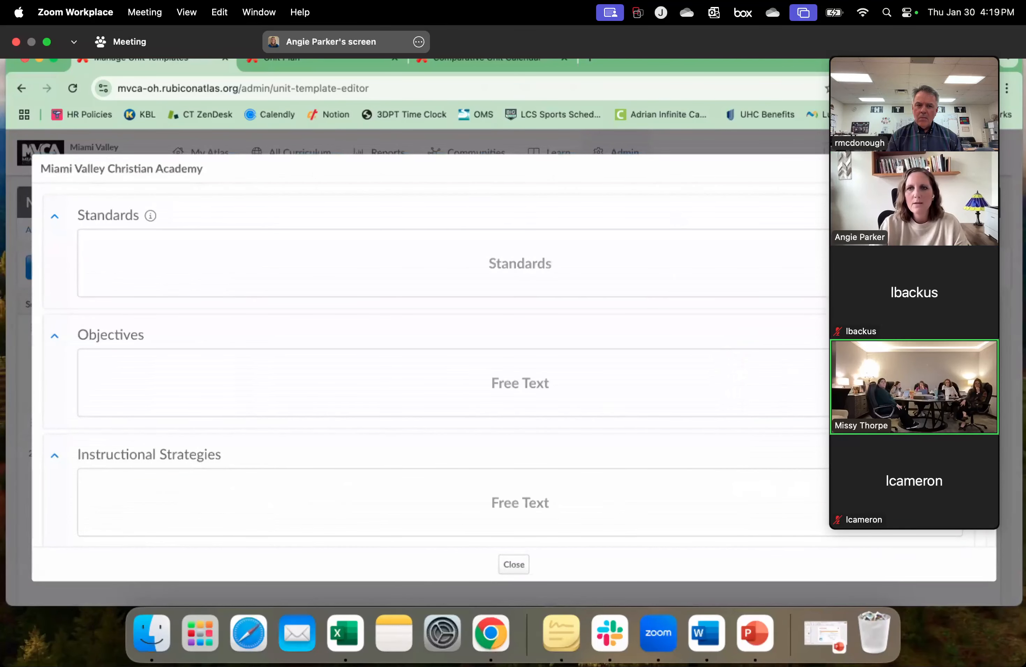
pyautogui.press('Escape')
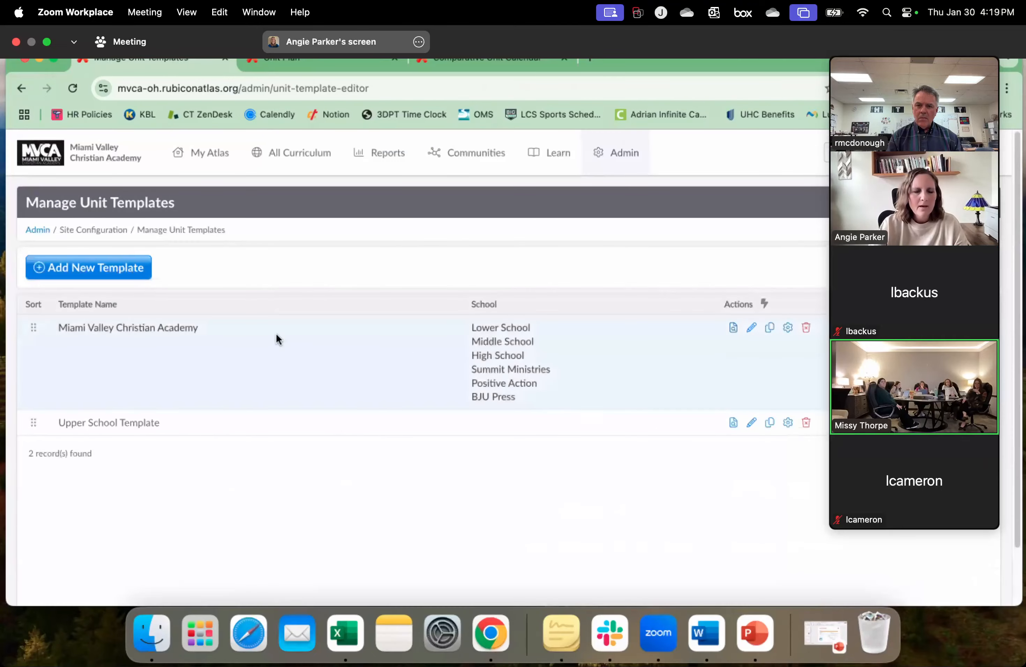
# Open the Upper School Template in the editor, look through its design and categories, and return to the template list.
pyautogui.scroll(-1, 604, 486)
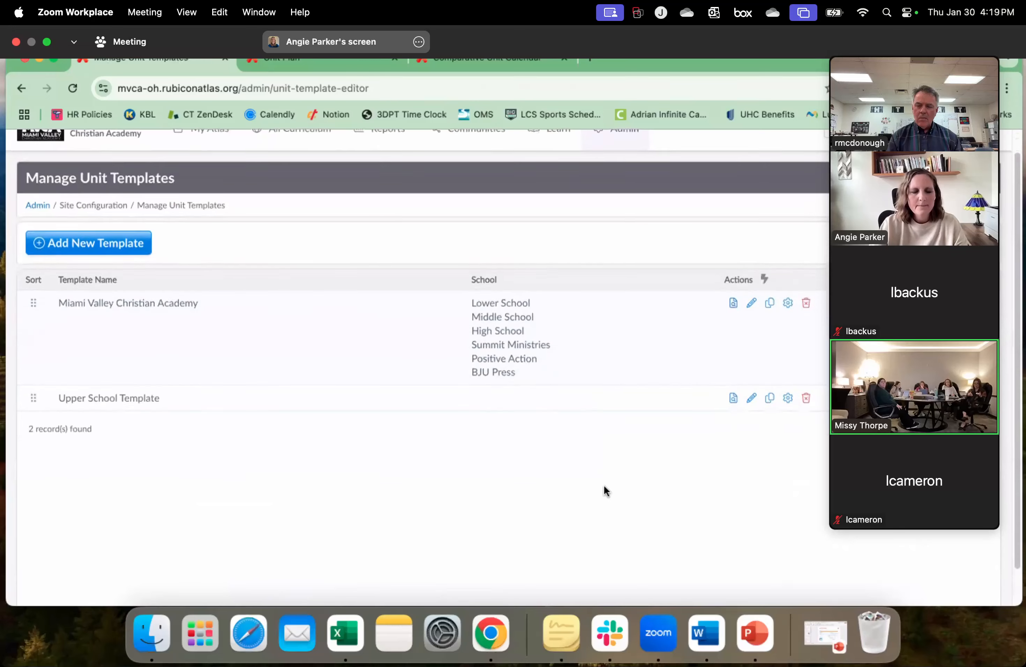
pyautogui.scroll(-2, 604, 484)
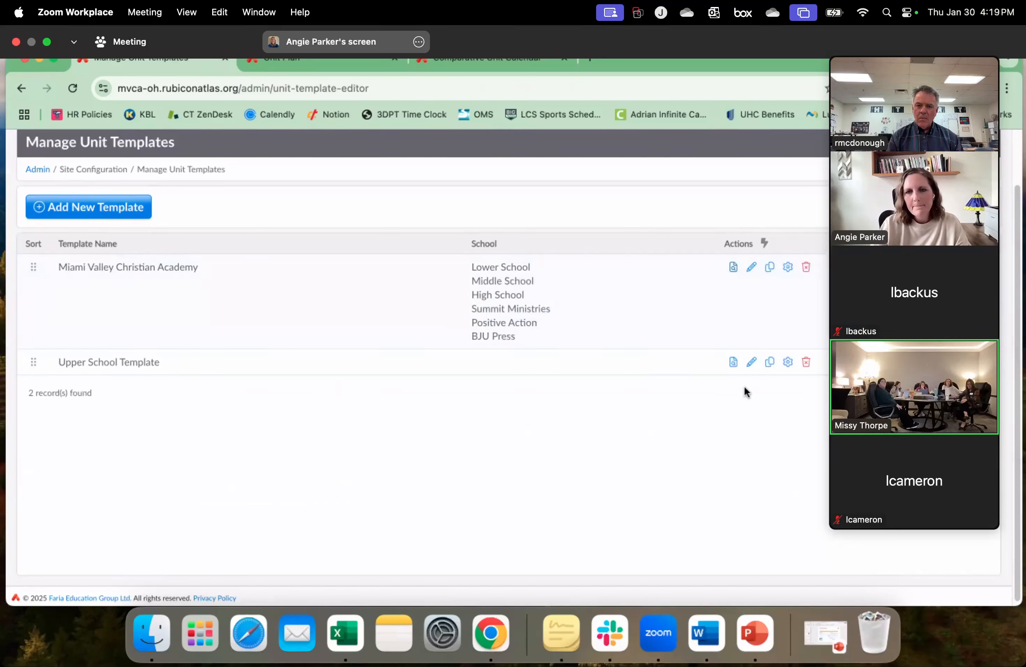
pyautogui.click(750, 364)
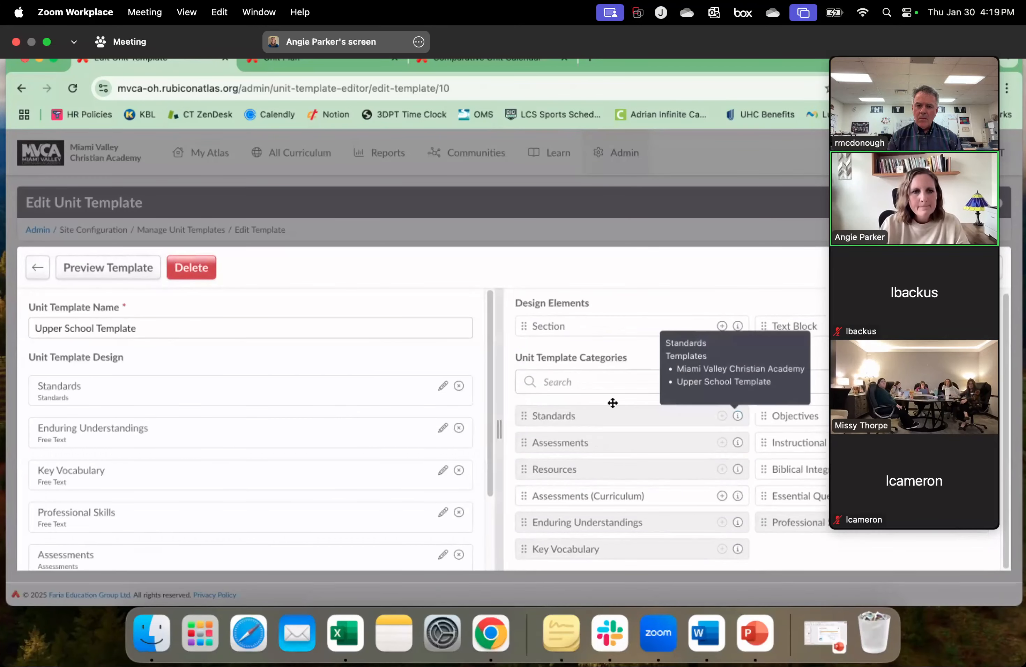
pyautogui.scroll(-2, 431, 402)
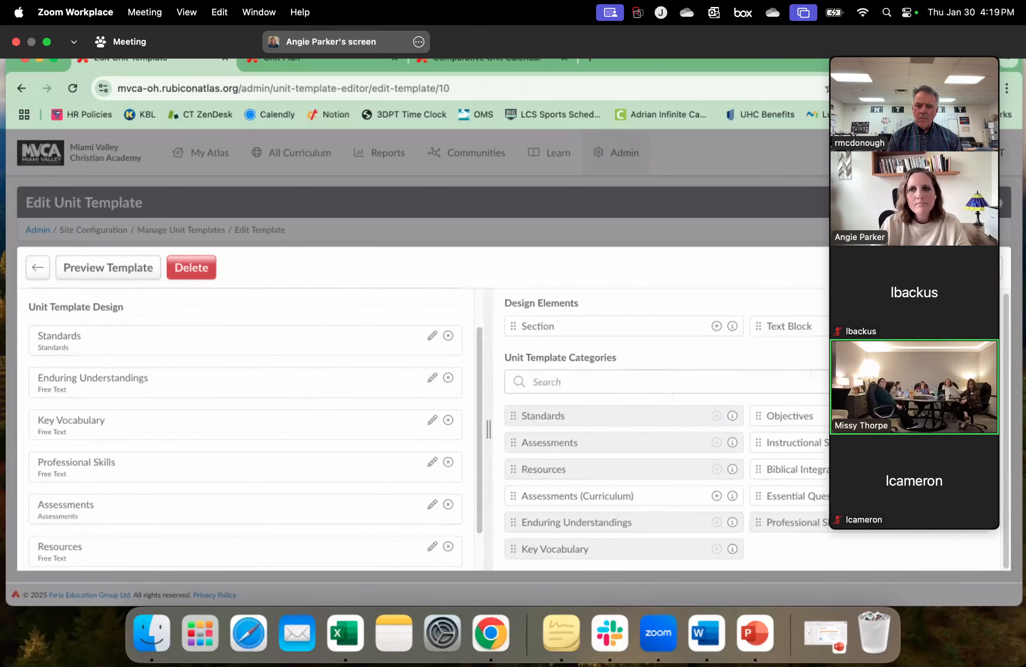
pyautogui.click(974, 267)
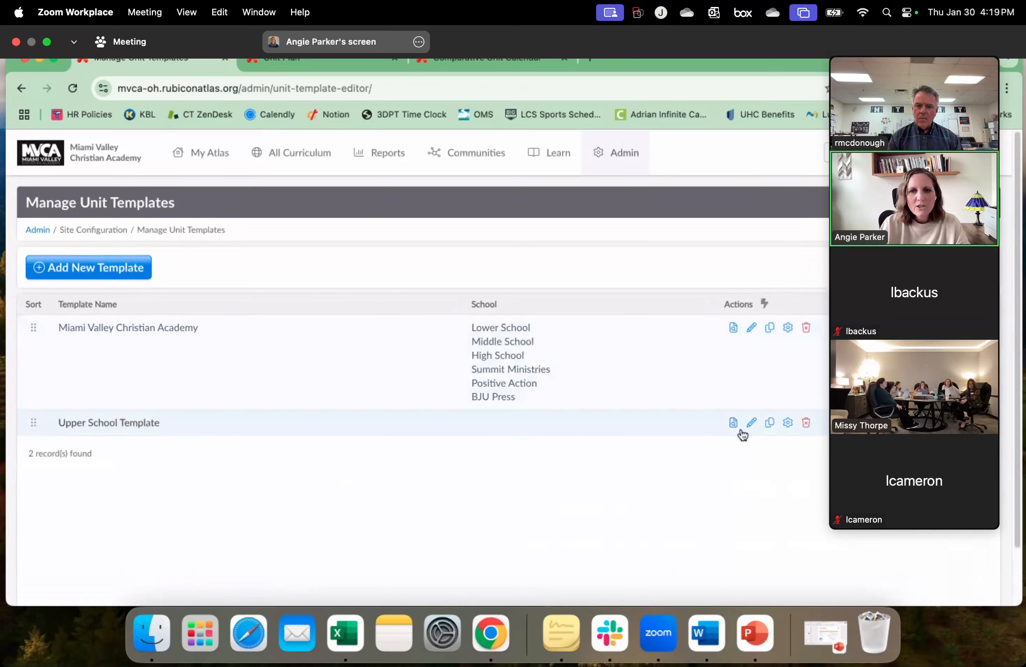
# Preview the Upper School Template, look through its sections down to Resources and close the preview.
pyautogui.click(733, 422)
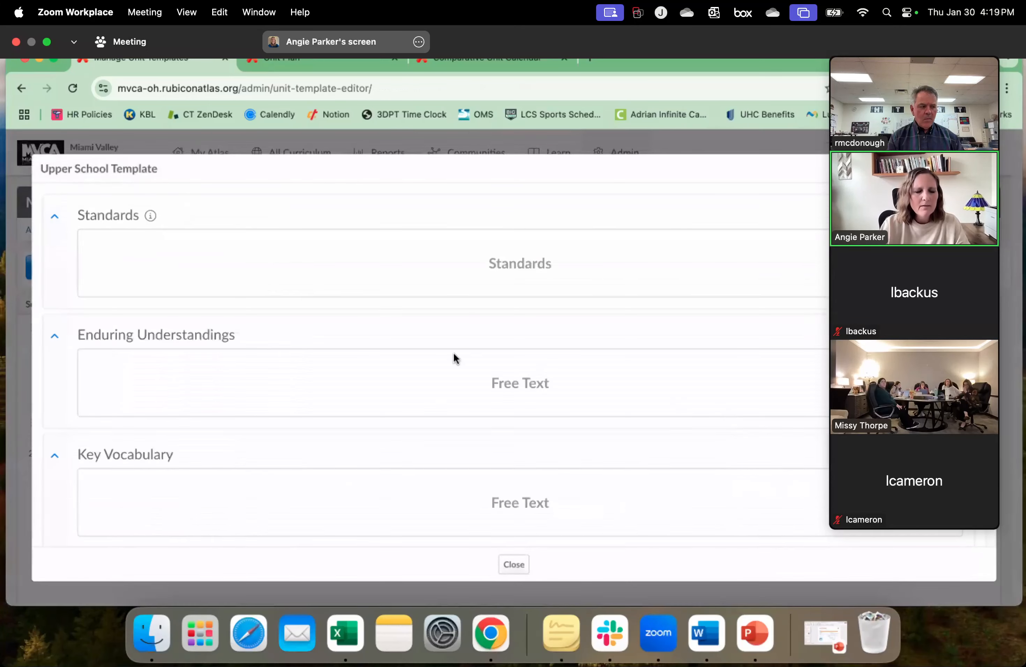
pyautogui.scroll(-3, 359, 377)
pyautogui.scroll(-5, 359, 425)
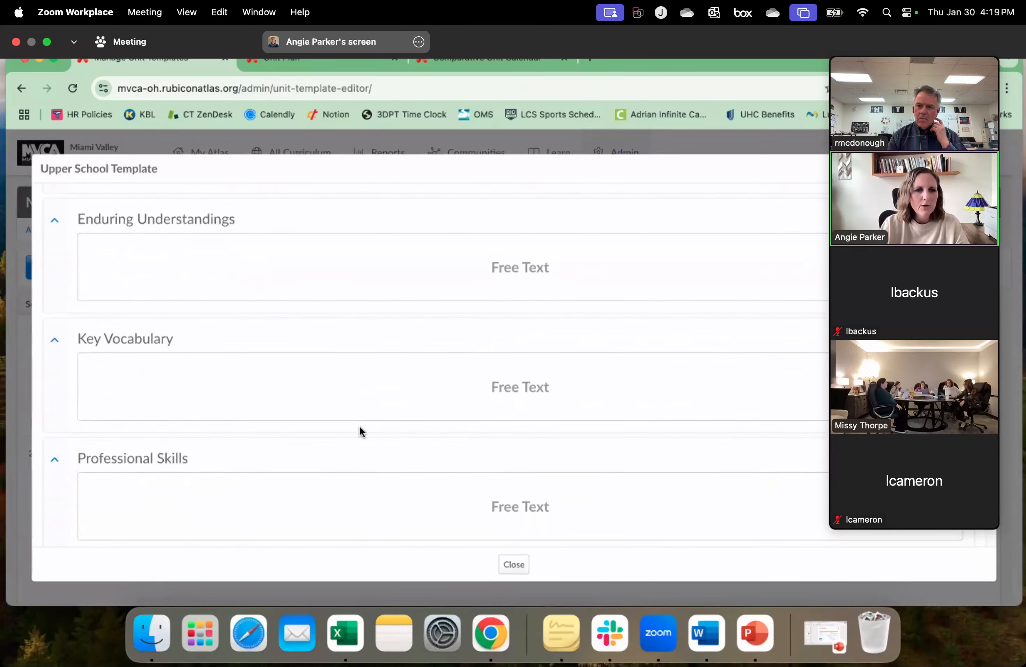
pyautogui.scroll(-2, 353, 439)
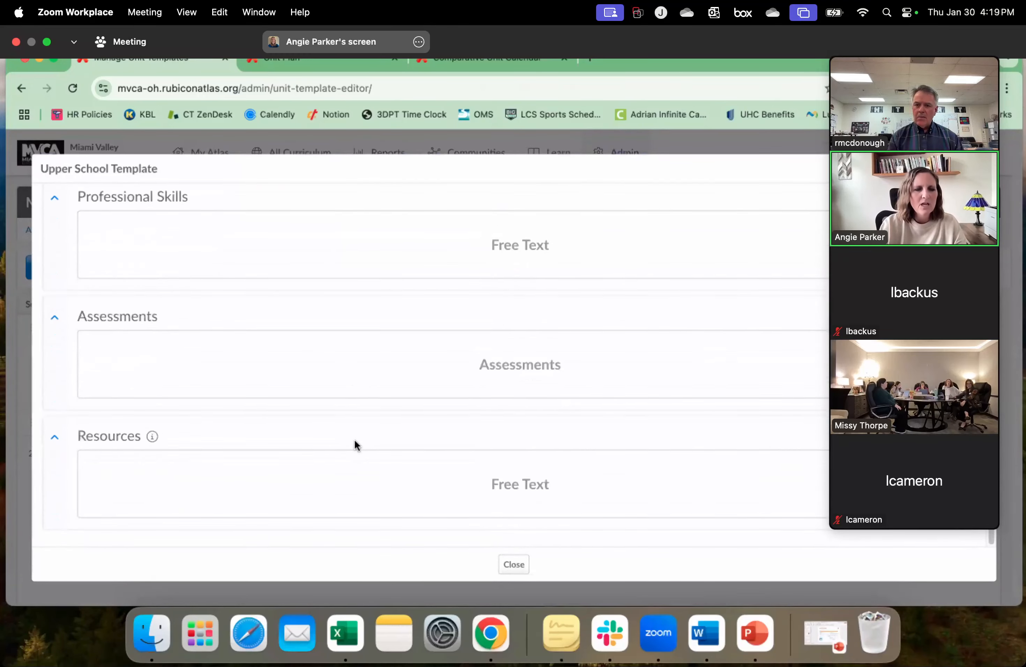
pyautogui.click(520, 570)
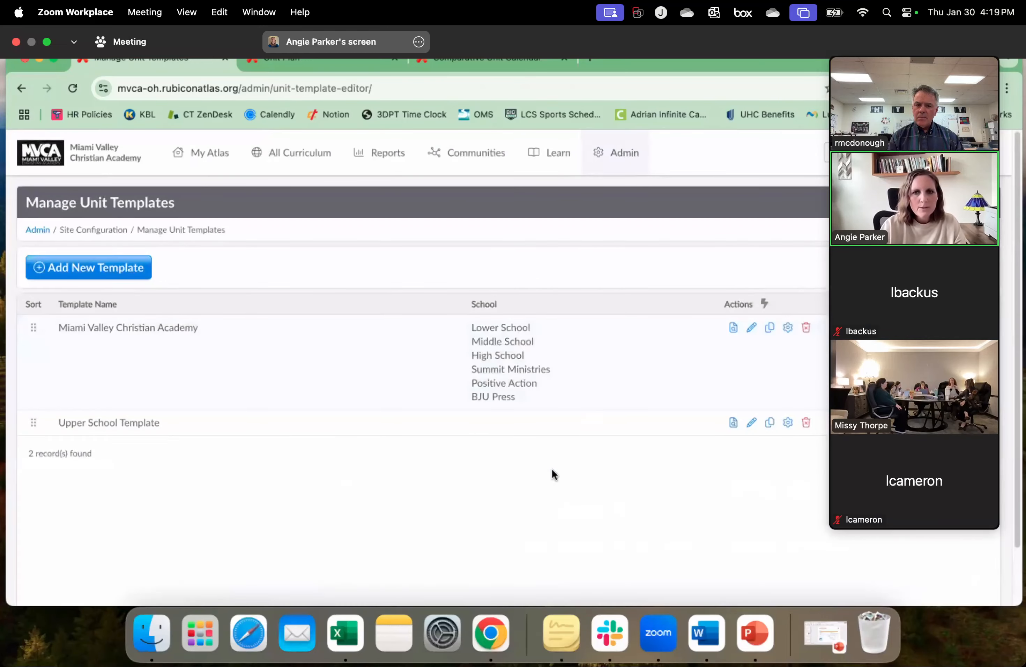
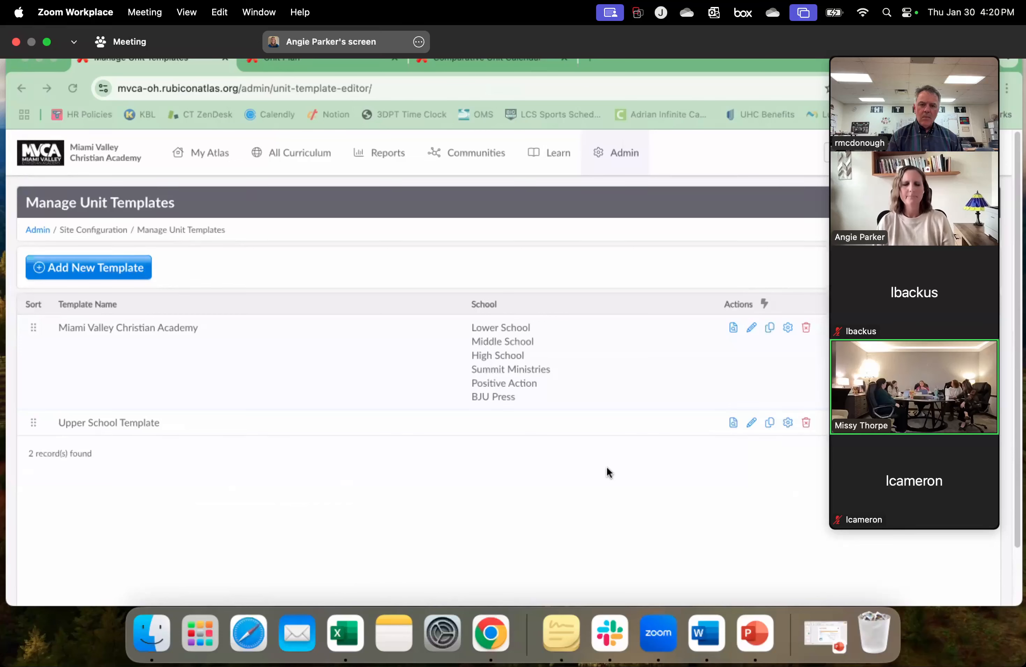
# Open the Algebra I course from All Courses and start copying Title of Unit 1.
pyautogui.click(621, 155)
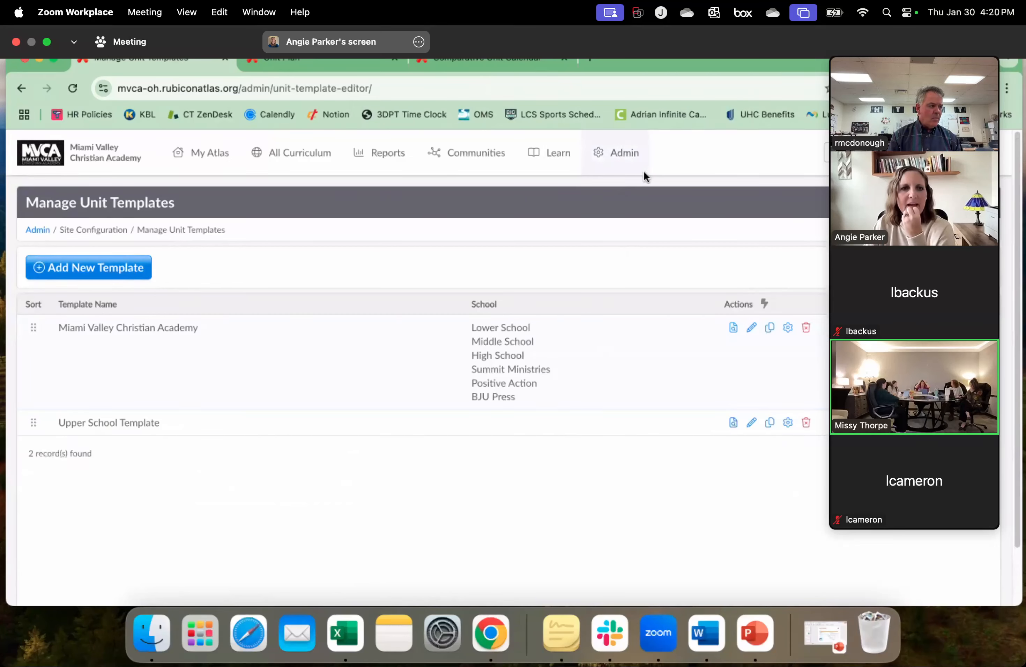
pyautogui.click(287, 162)
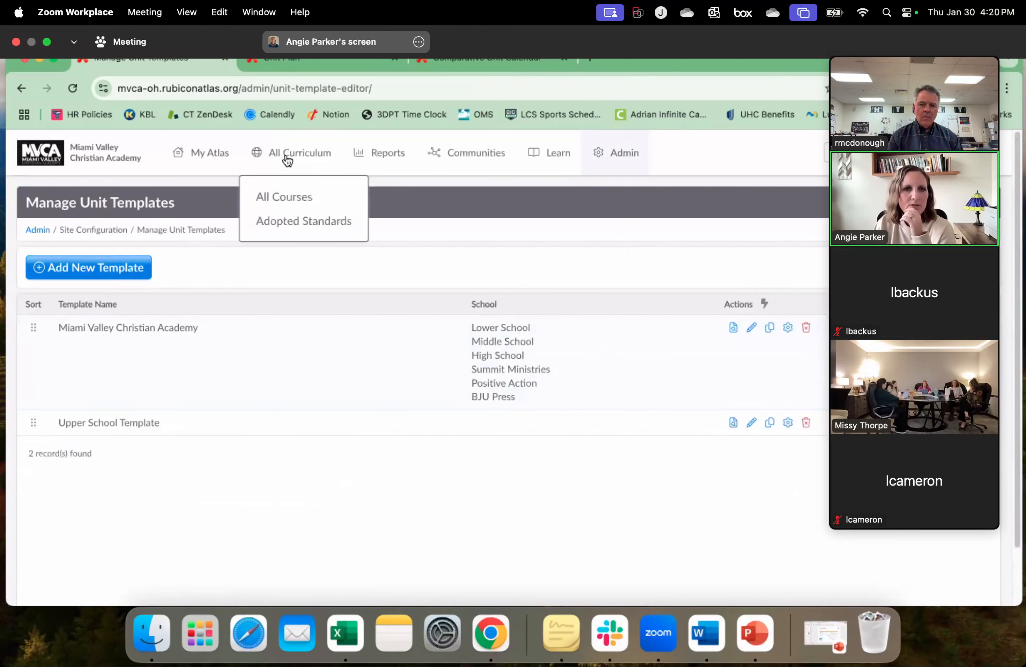
pyautogui.click(295, 198)
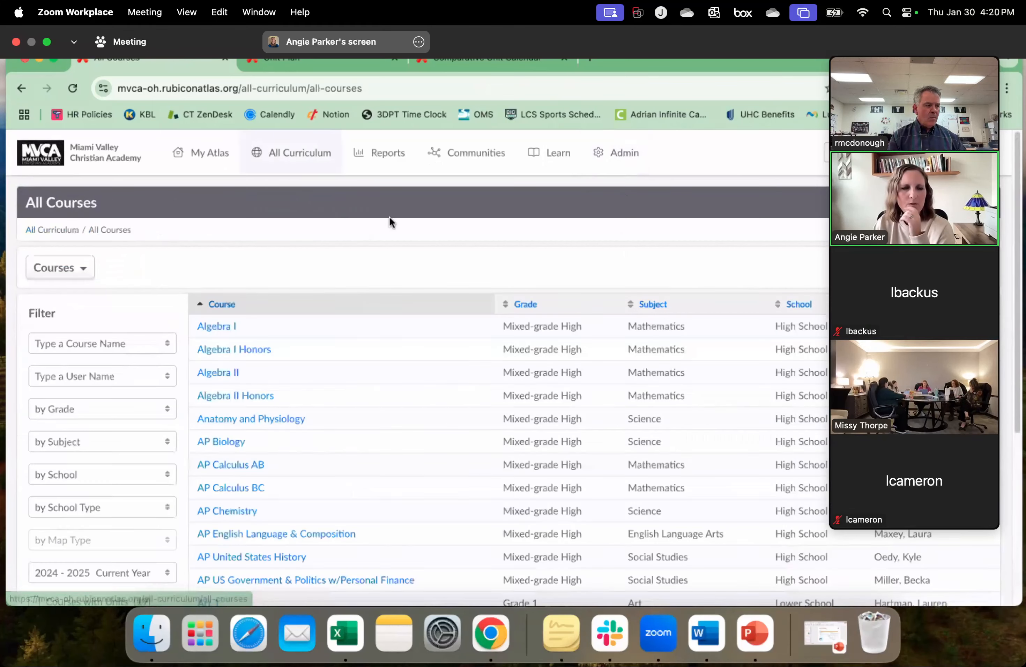
pyautogui.click(226, 326)
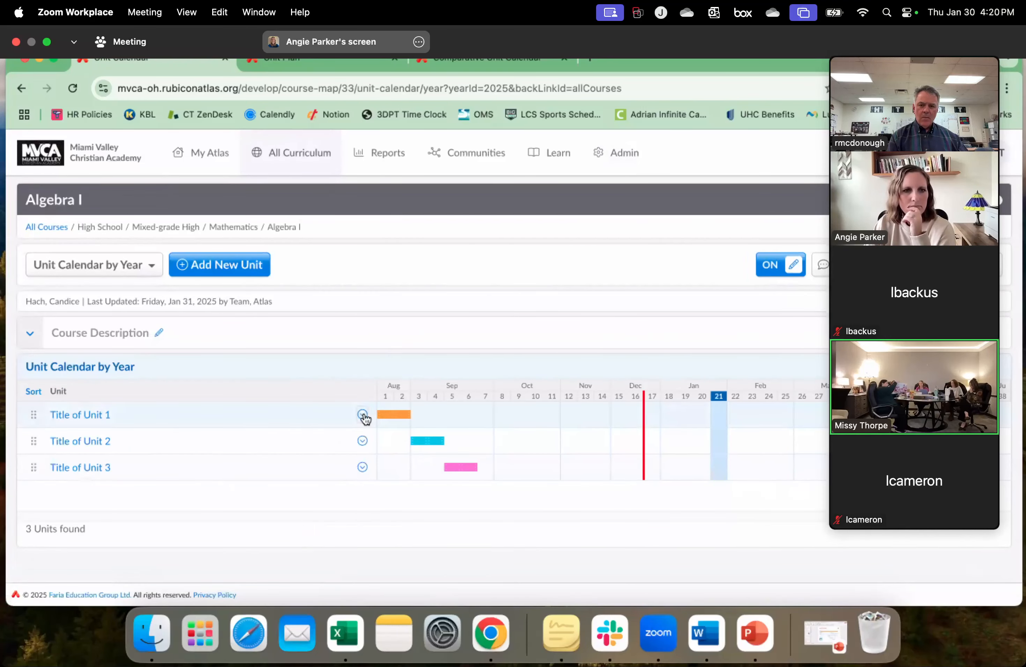
pyautogui.click(362, 415)
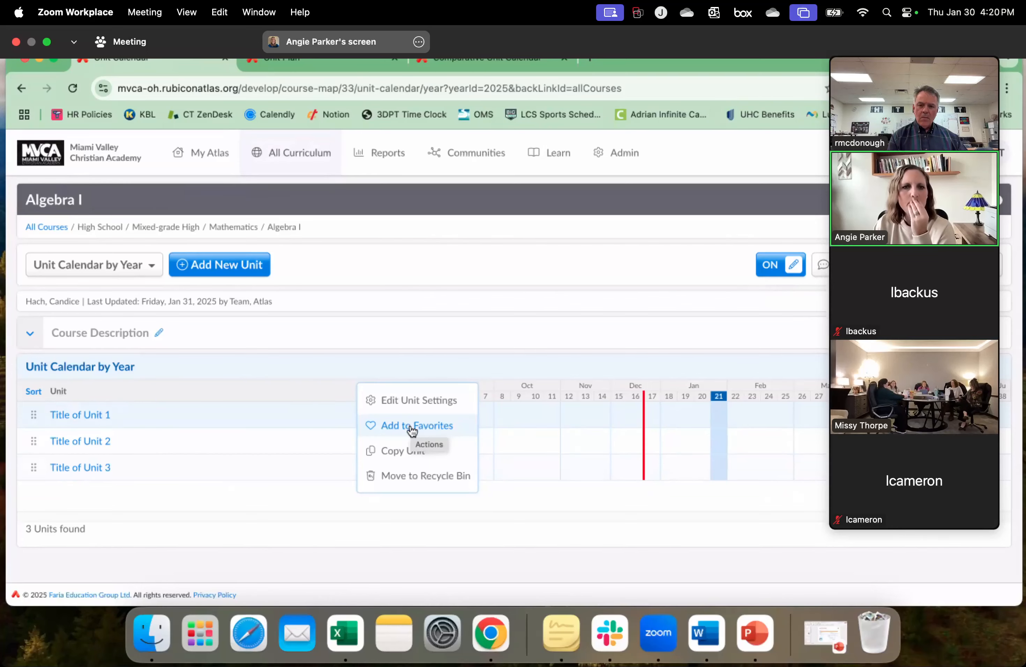
pyautogui.click(403, 451)
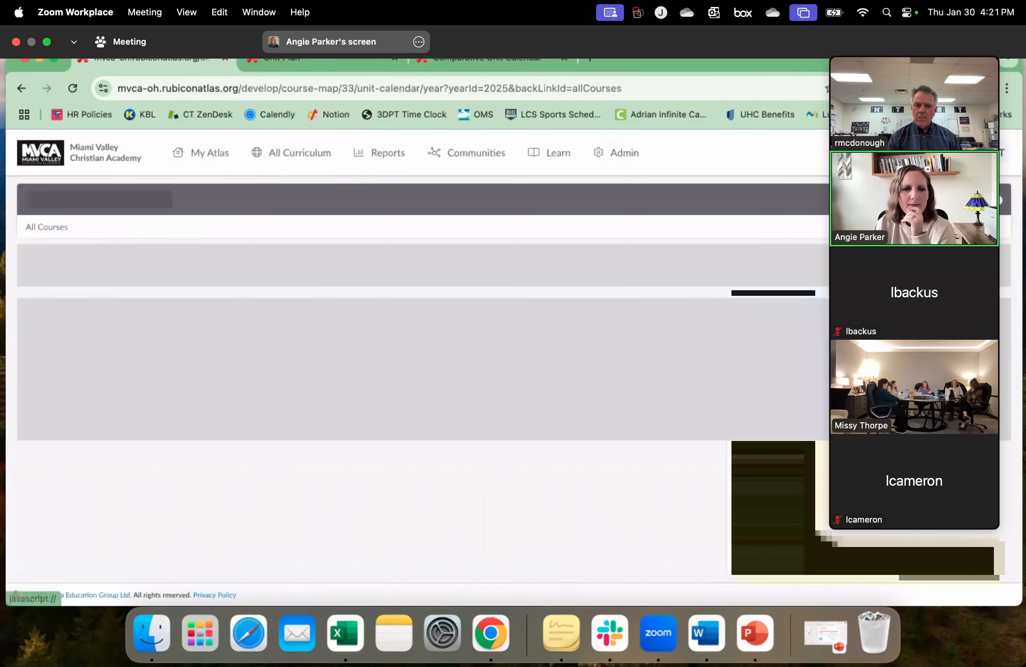
pyautogui.click(363, 416)
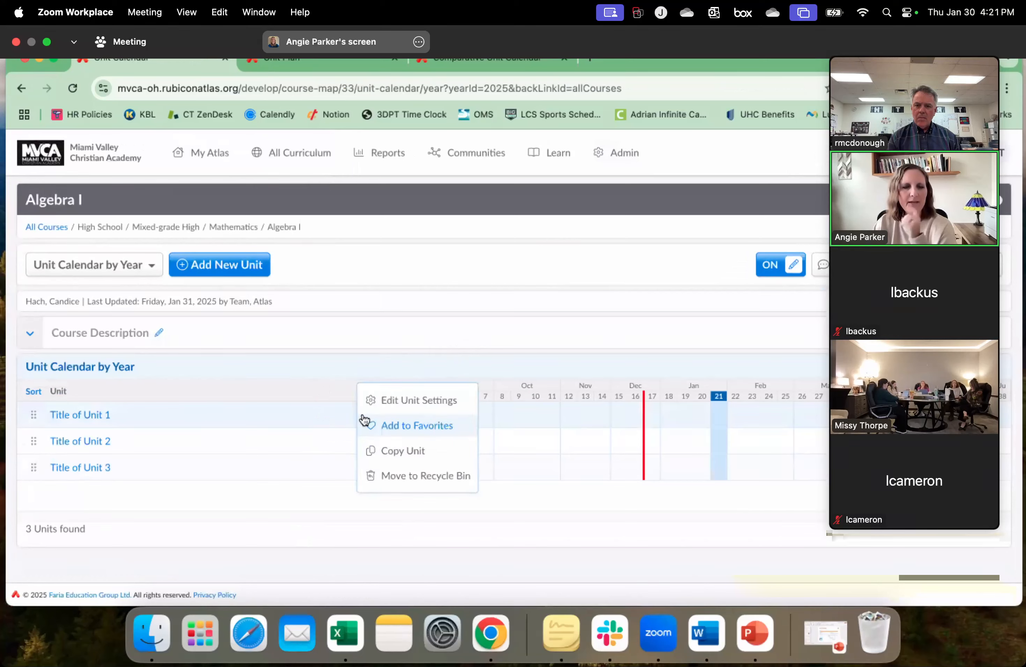
pyautogui.click(391, 451)
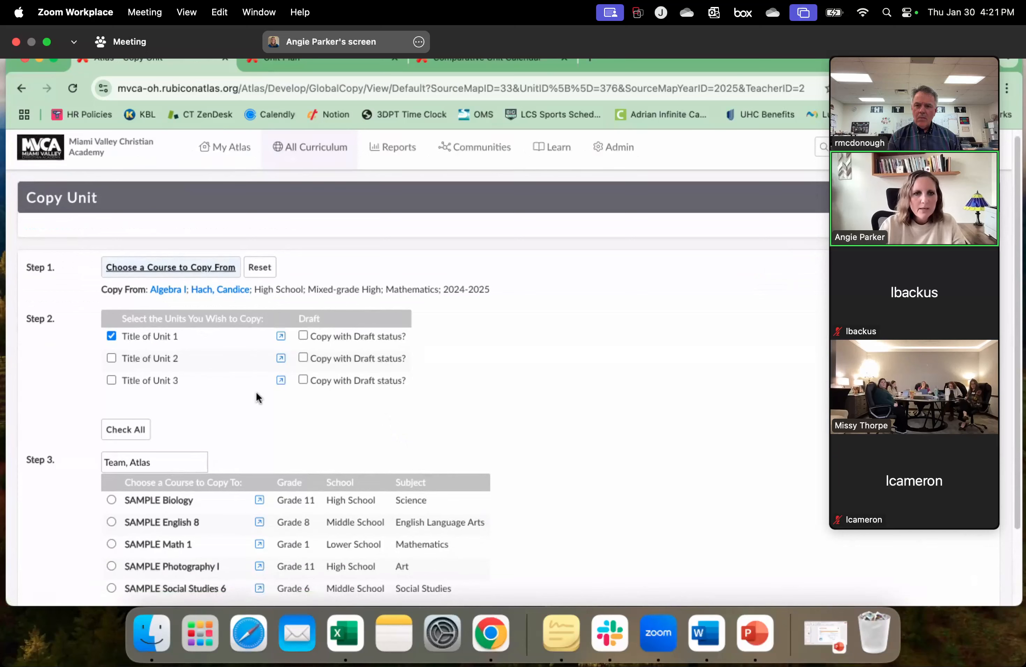
# Add Title of Unit 2 and Title of Unit 3 to the selection and copy the units into SAMPLE Math 1.
pyautogui.click(111, 359)
pyautogui.click(111, 380)
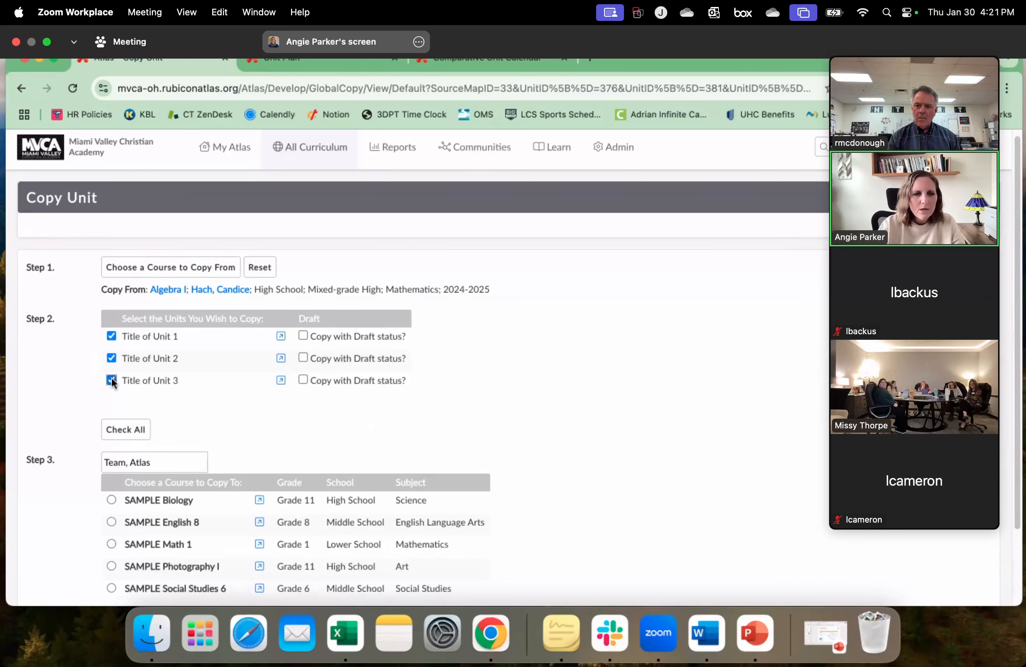
pyautogui.scroll(-1, 550, 385)
pyautogui.scroll(-2, 550, 389)
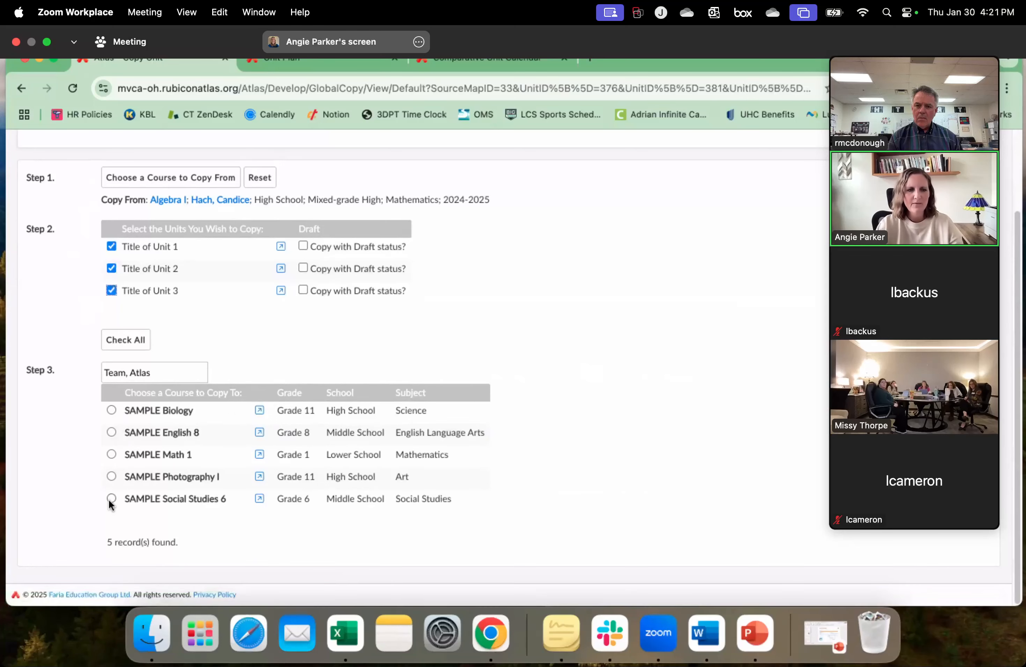
pyautogui.click(111, 454)
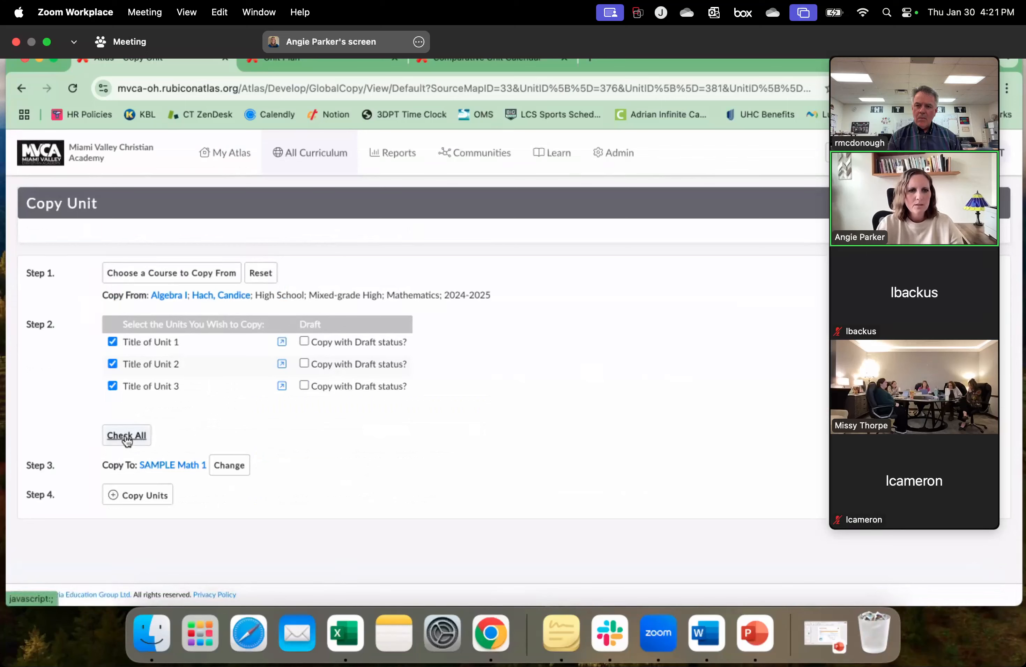
pyautogui.click(146, 495)
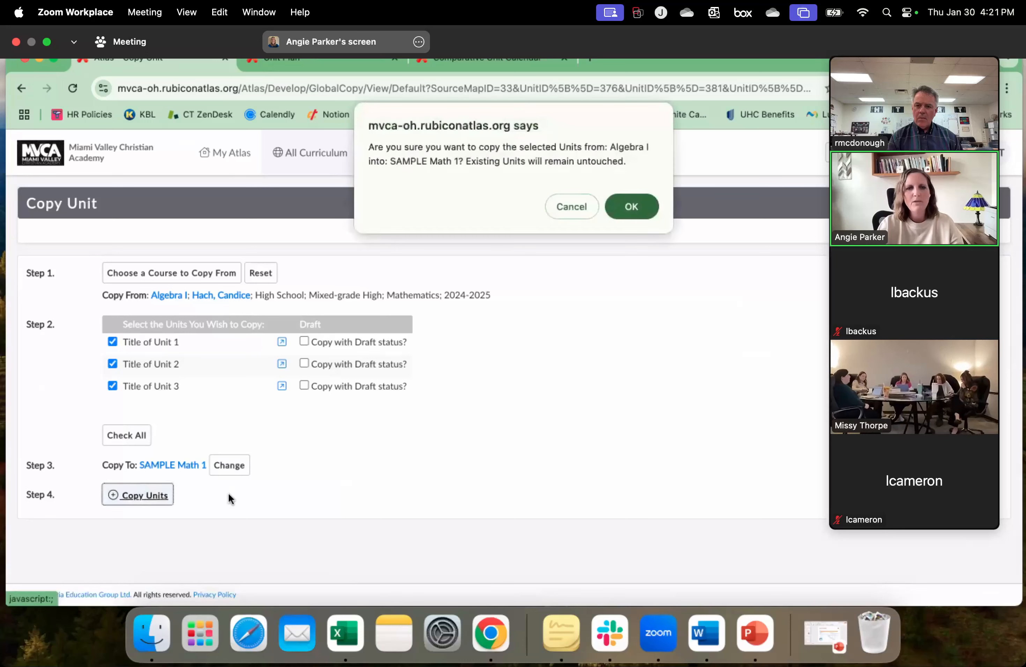
pyautogui.click(637, 209)
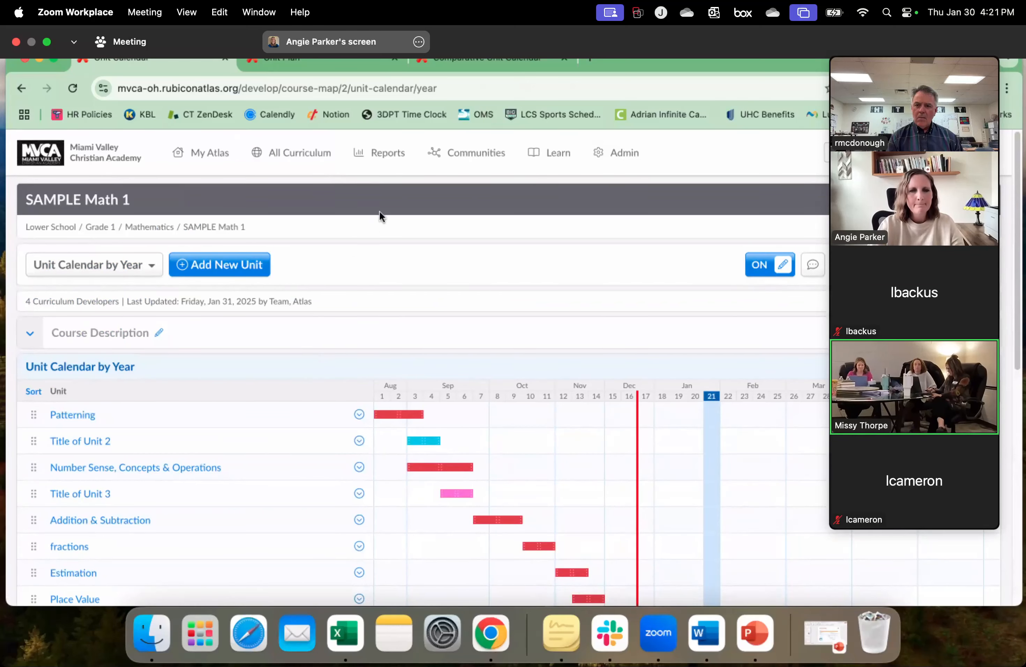
# Return to the Algebra I unit calendar from the list of all courses.
pyautogui.moveTo(294, 159)
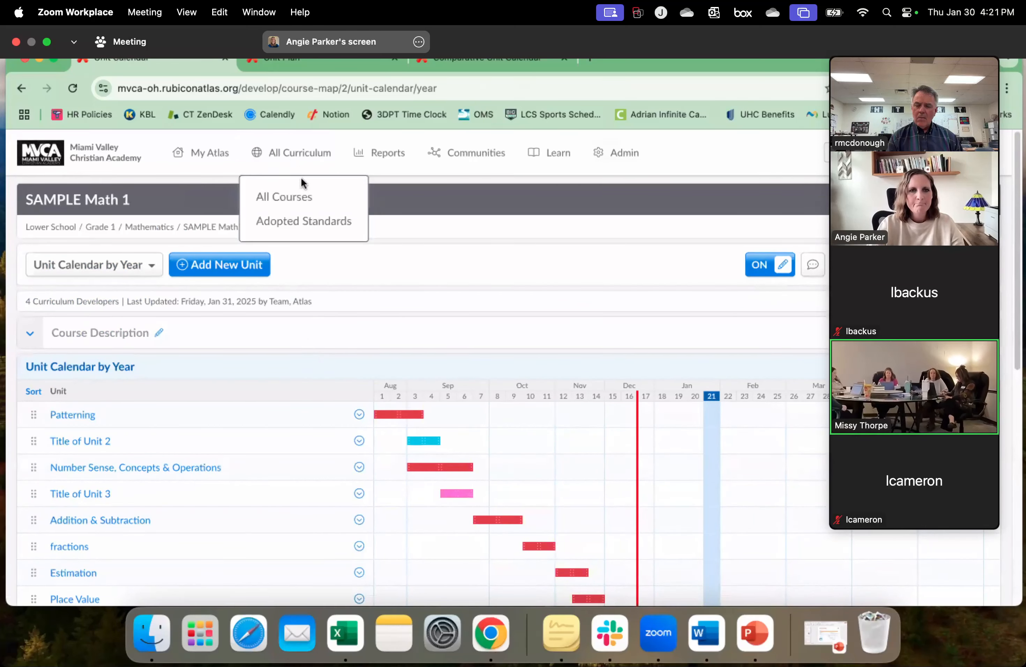
pyautogui.click(304, 196)
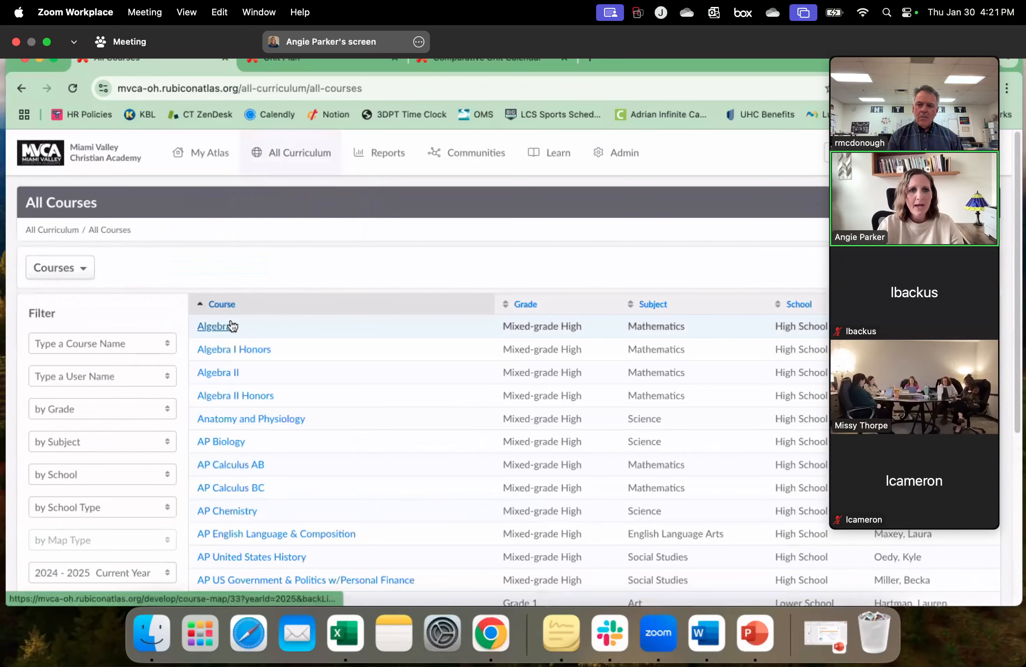
pyautogui.click(217, 327)
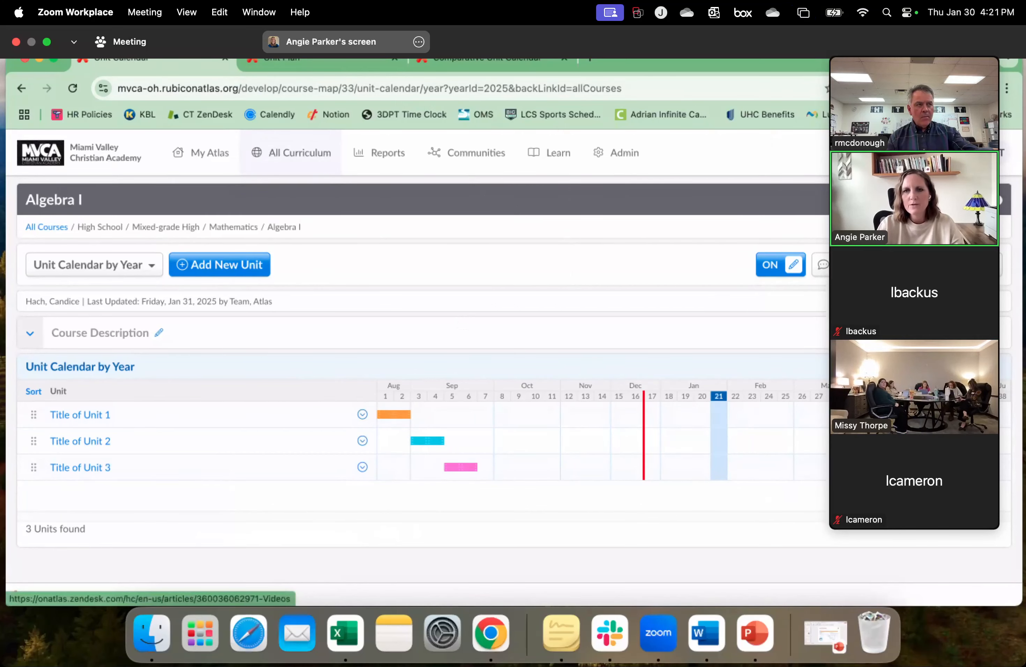
# Open the help center's Videos article, look over the Atlas Basics videos and bring up the Mac's screen mirroring options.
pyautogui.click(995, 199)
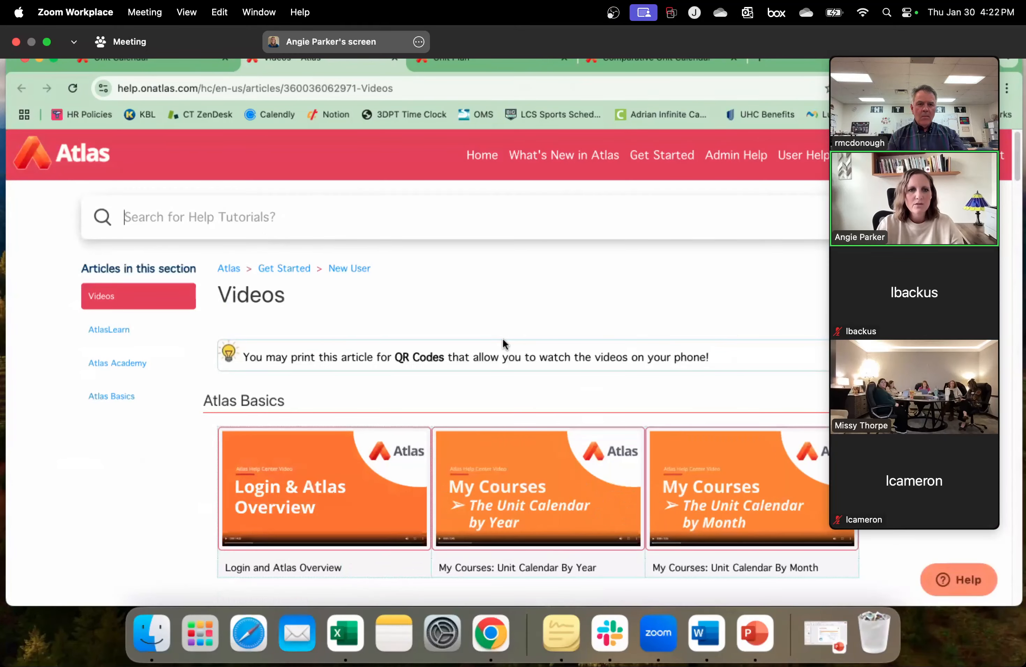
pyautogui.scroll(-1, 692, 397)
pyautogui.click(906, 13)
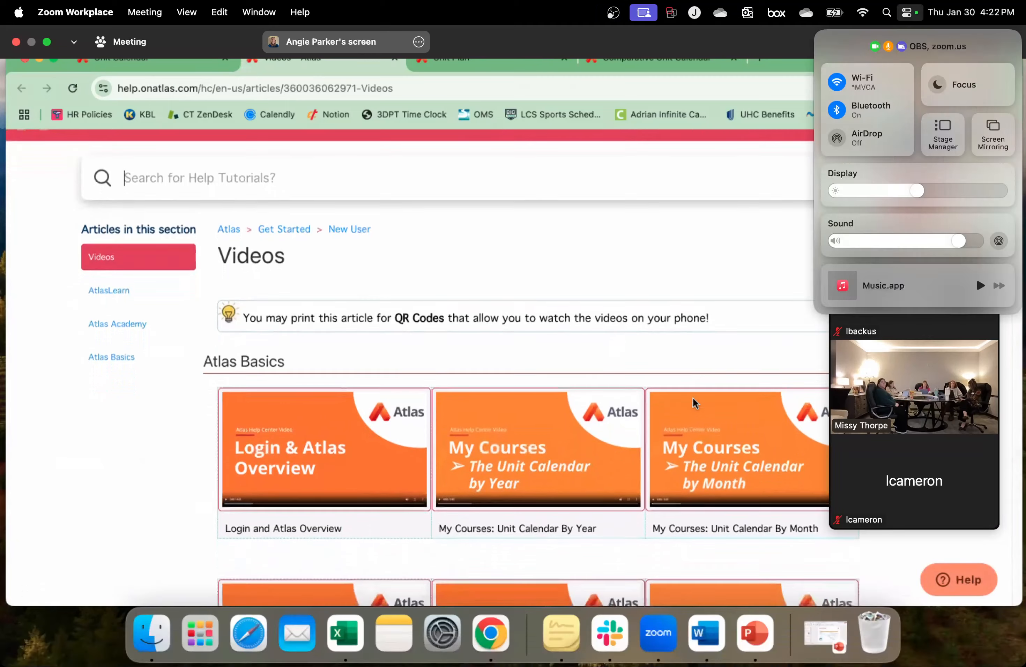
pyautogui.click(992, 134)
pyautogui.scroll(-1, 705, 408)
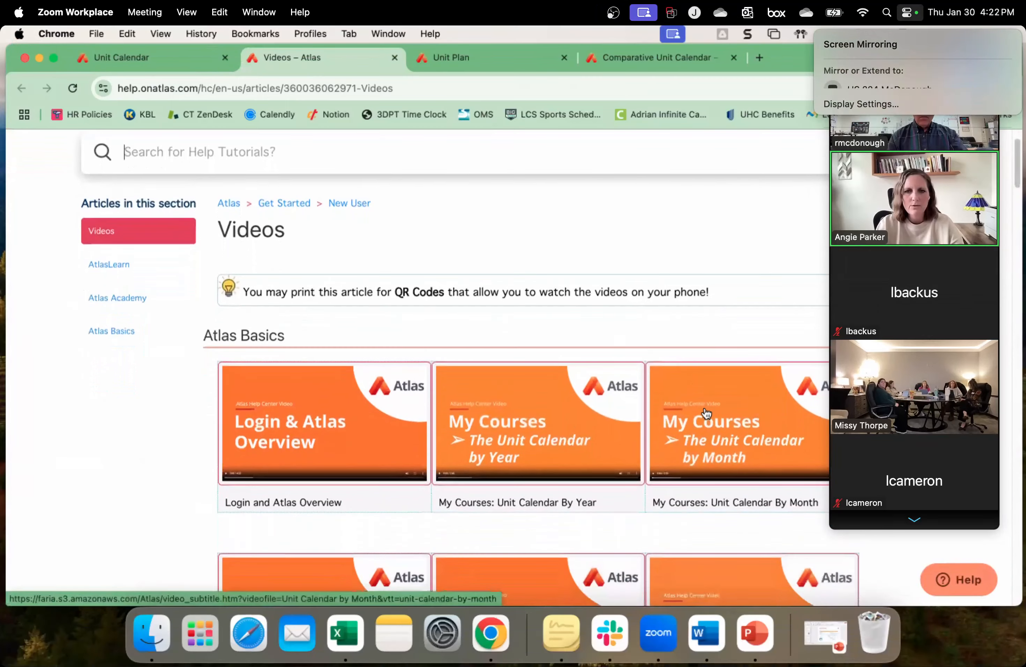
pyautogui.scroll(2, 378, 268)
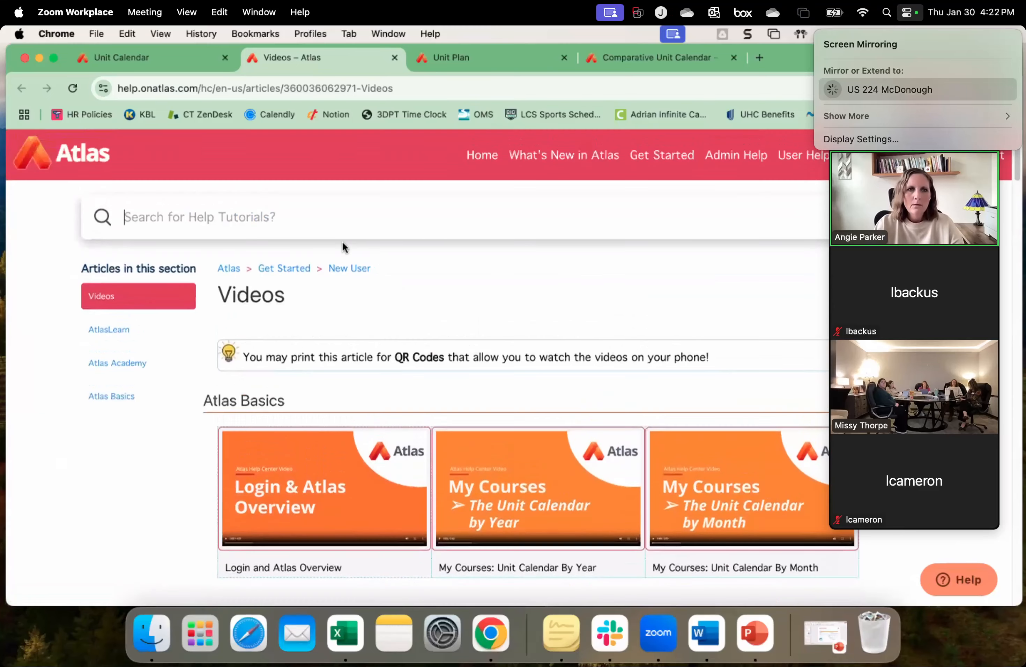
# Return to the Algebra I unit calendar and open the Upper School Template for editing from Manage Unit Templates.
pyautogui.click(115, 61)
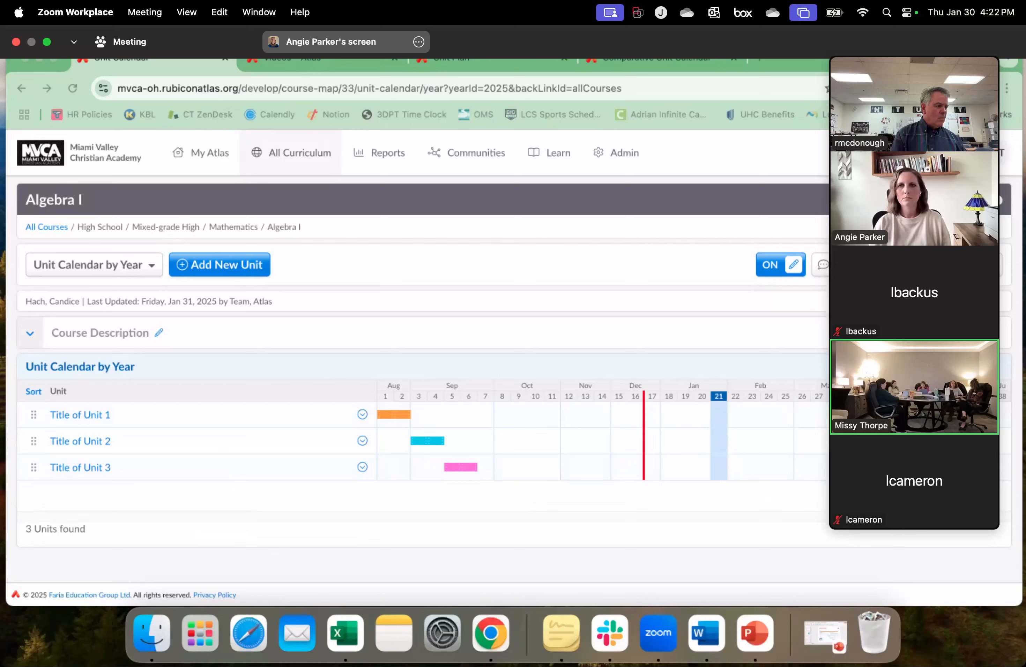
pyautogui.click(624, 155)
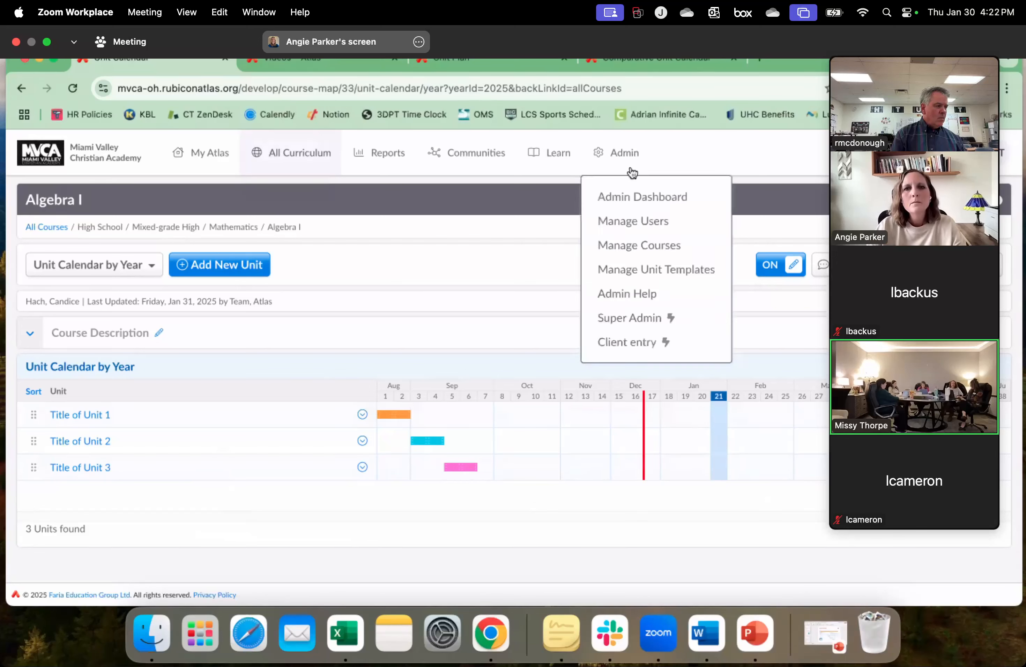
pyautogui.click(648, 271)
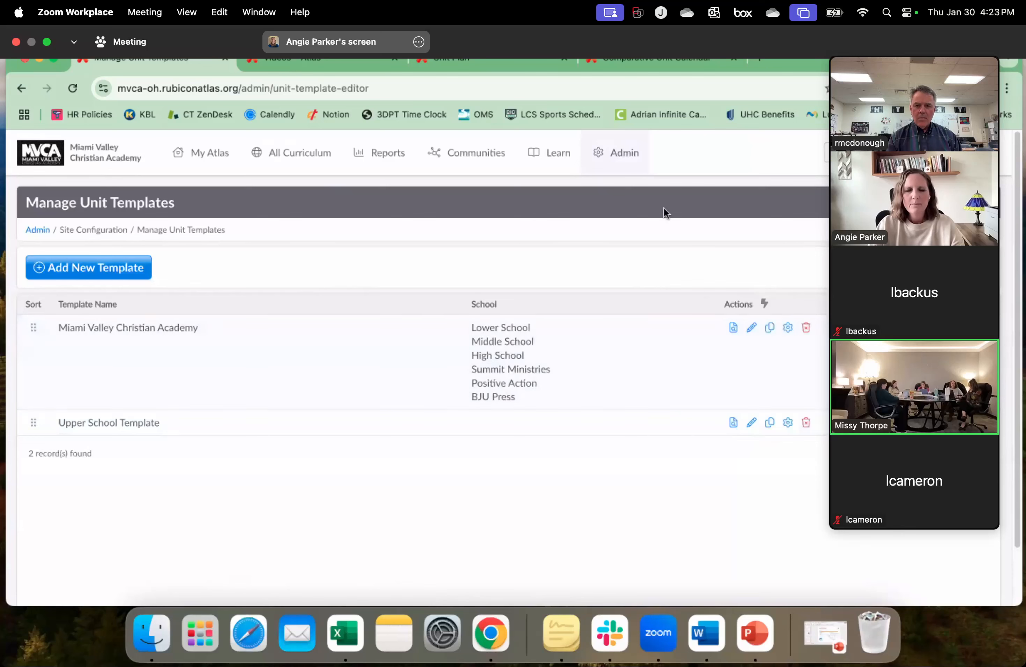
pyautogui.click(636, 161)
pyautogui.click(657, 270)
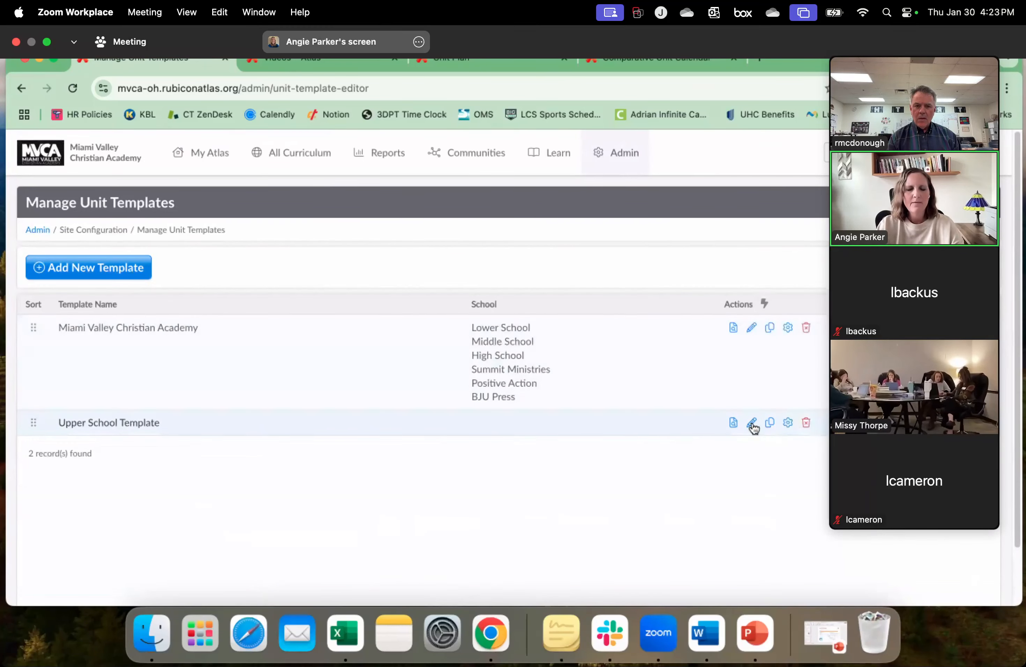
pyautogui.click(751, 423)
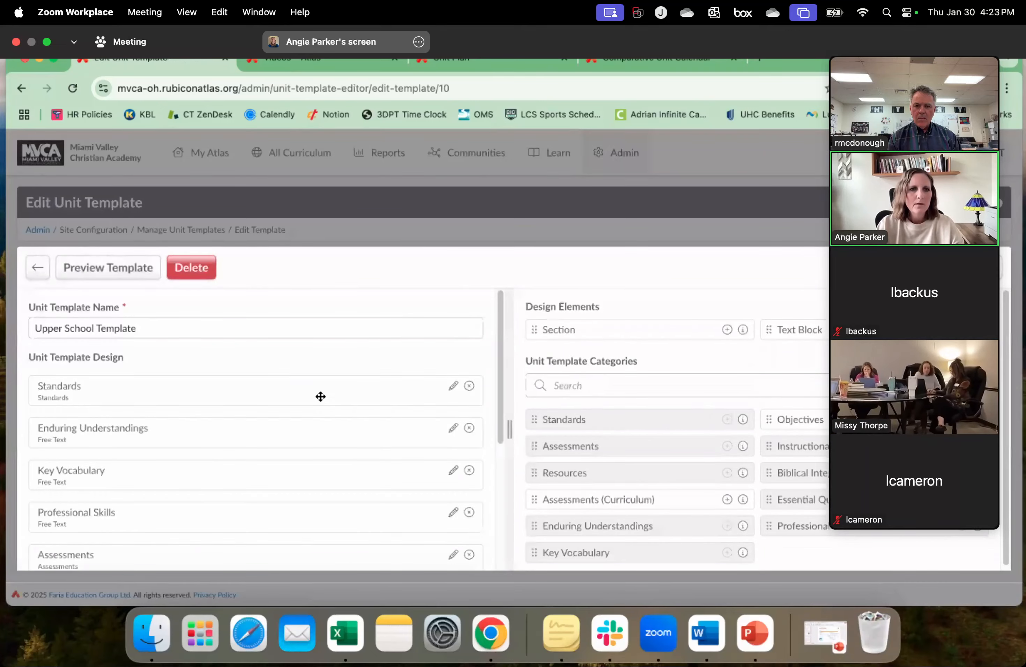
# Try moving Key Vocabulary within the Upper School Template's design to demonstrate reordering, and go back to the template list.
pyautogui.moveTo(321, 396)
pyautogui.mouseDown()
pyautogui.moveTo(313, 441)
pyautogui.moveTo(318, 385)
pyautogui.moveTo(318, 462)
pyautogui.moveTo(317, 377)
pyautogui.mouseUp()
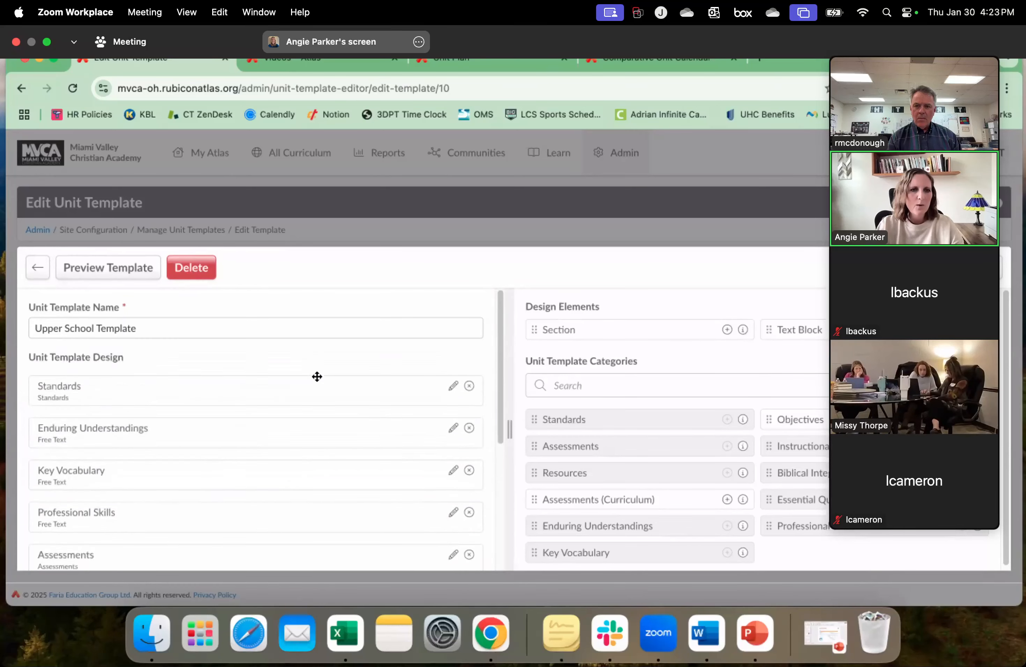
pyautogui.scroll(-1, 521, 414)
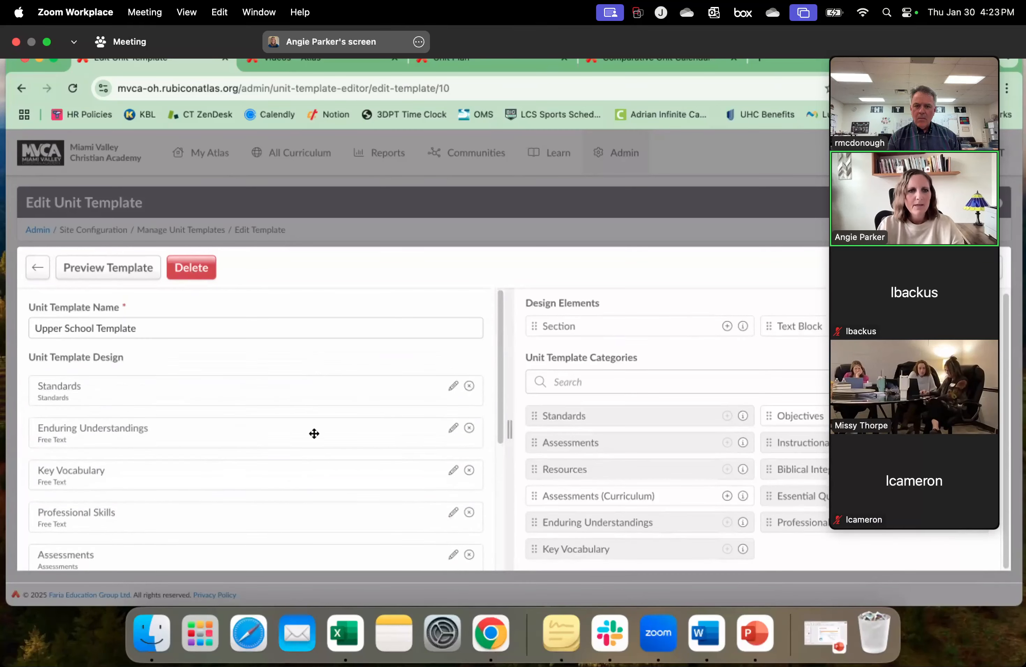
pyautogui.moveTo(256, 477)
pyautogui.mouseDown()
pyautogui.moveTo(609, 488)
pyautogui.moveTo(256, 465)
pyautogui.mouseUp()
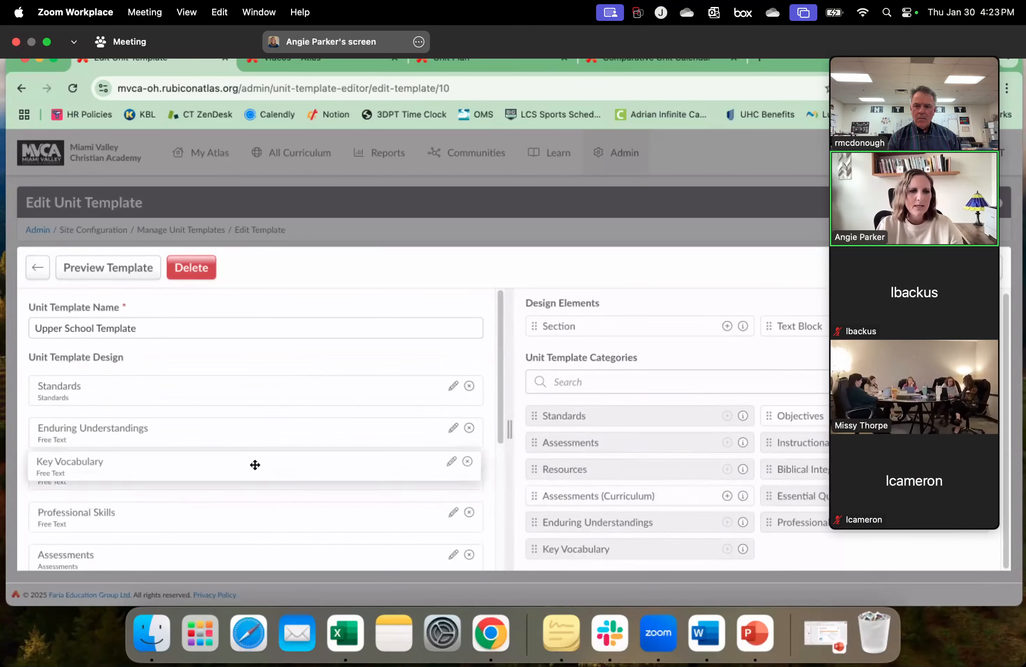
pyautogui.moveTo(305, 438); pyautogui.dragTo(337, 396)
pyautogui.moveTo(301, 414); pyautogui.dragTo(307, 419)
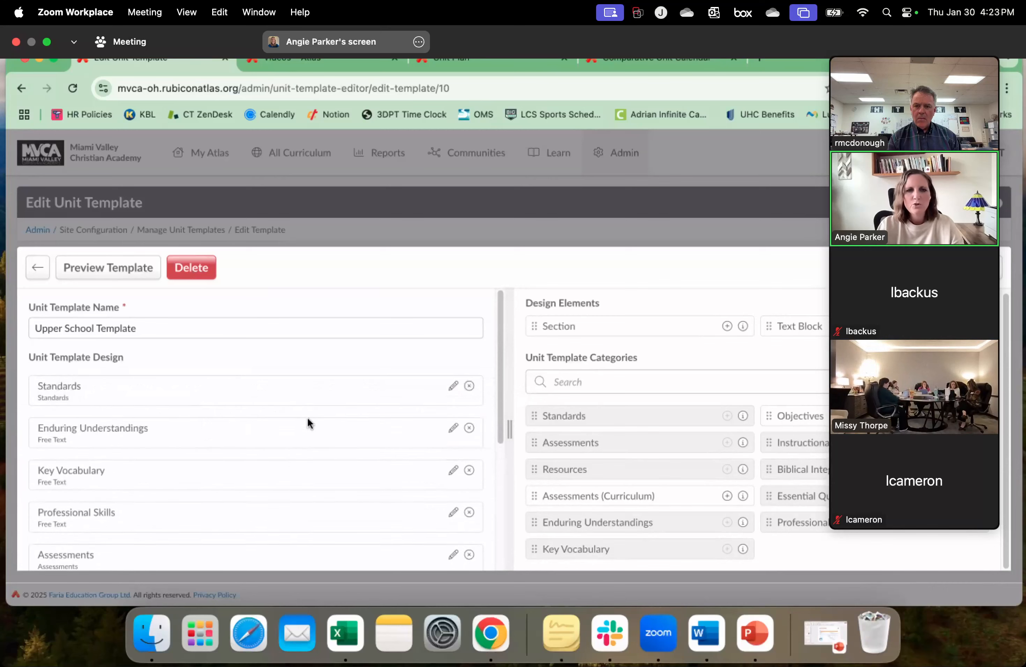
pyautogui.moveTo(499, 376); pyautogui.dragTo(470, 335)
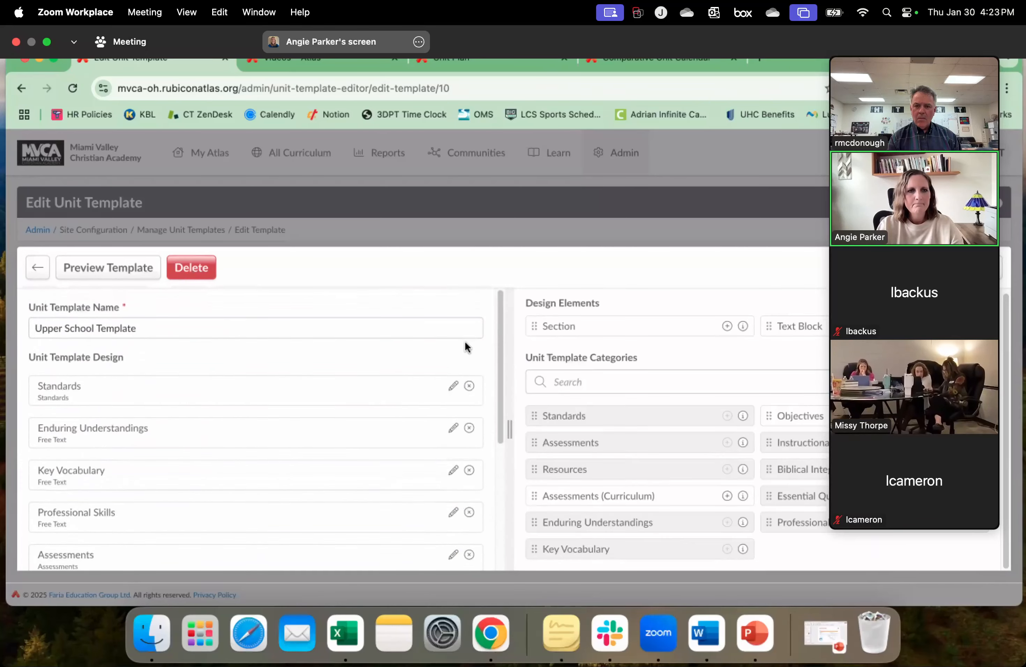
pyautogui.click(38, 267)
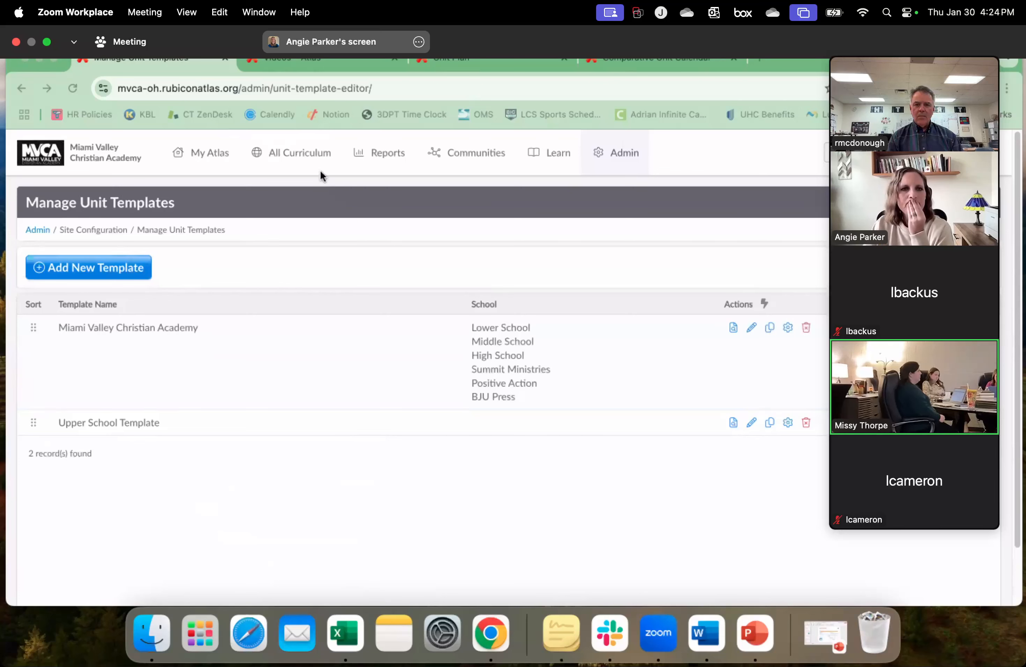
# Open SAMPLE Social Studies 6 from My Courses, preview the printout of its yearly unit calendar and cancel printing.
pyautogui.click(300, 152)
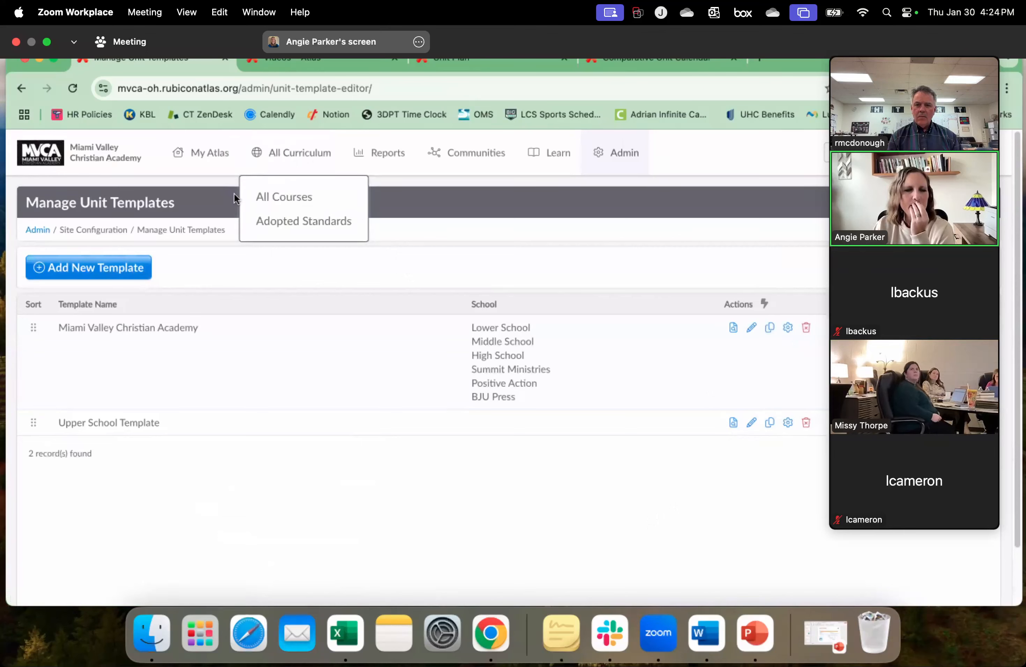
pyautogui.click(205, 171)
pyautogui.click(226, 216)
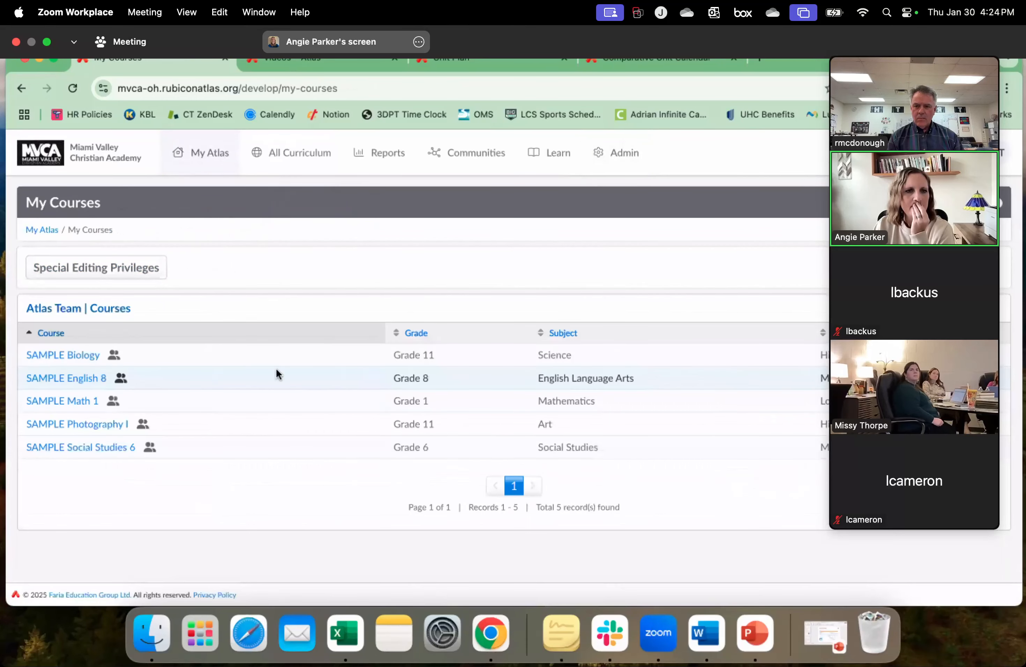
pyautogui.click(73, 446)
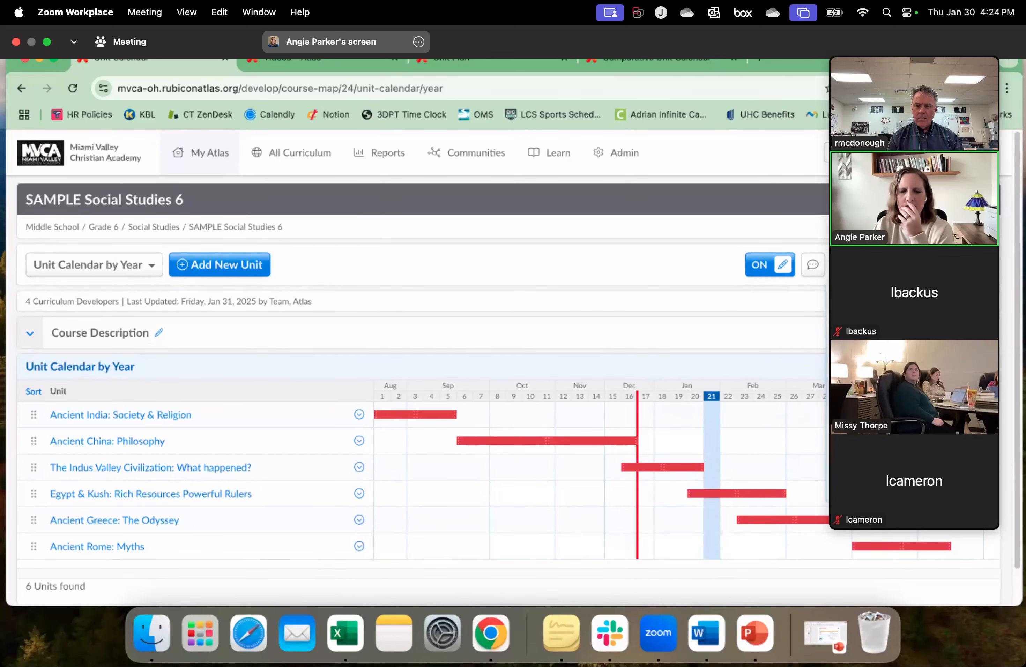
pyautogui.press('super+p')
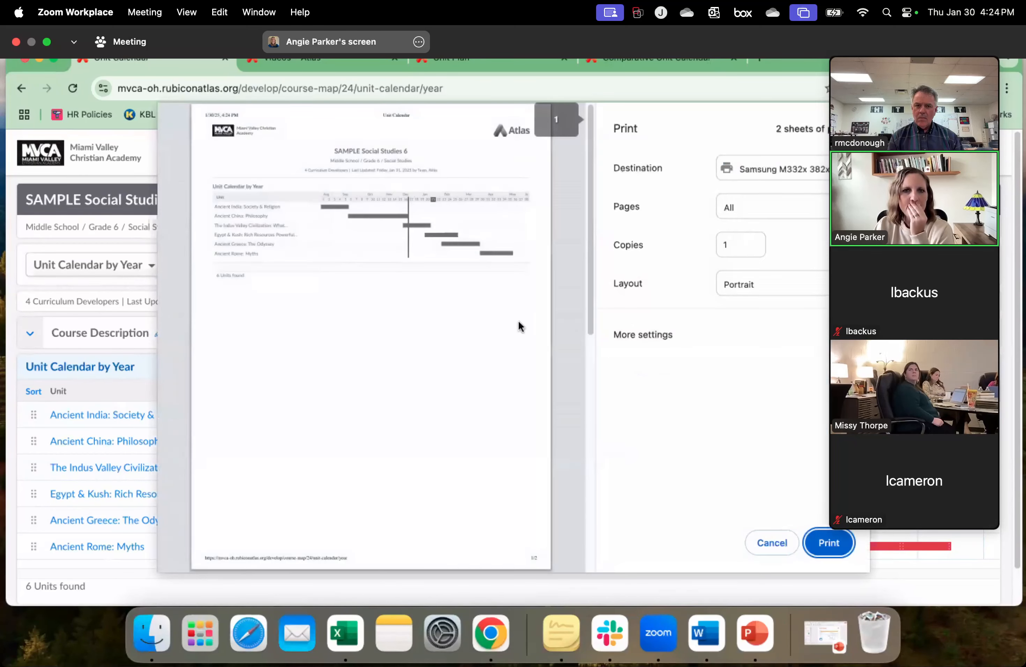
pyautogui.click(775, 542)
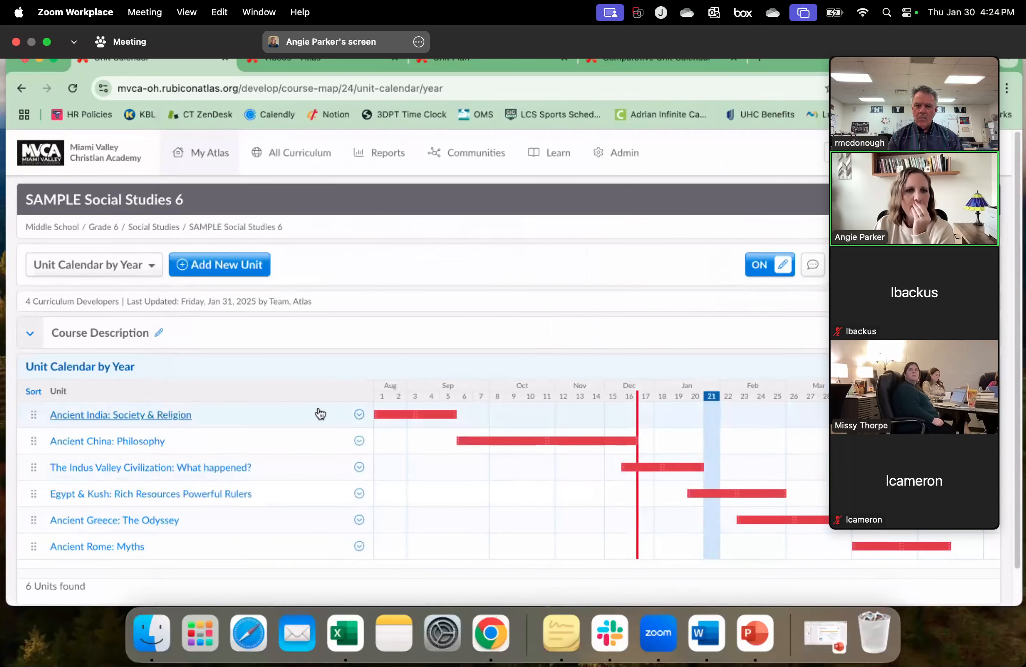
# Open the Ancient India: Society & Religion unit plan, review its full print preview and cancel printing.
pyautogui.scroll(-1, 281, 396)
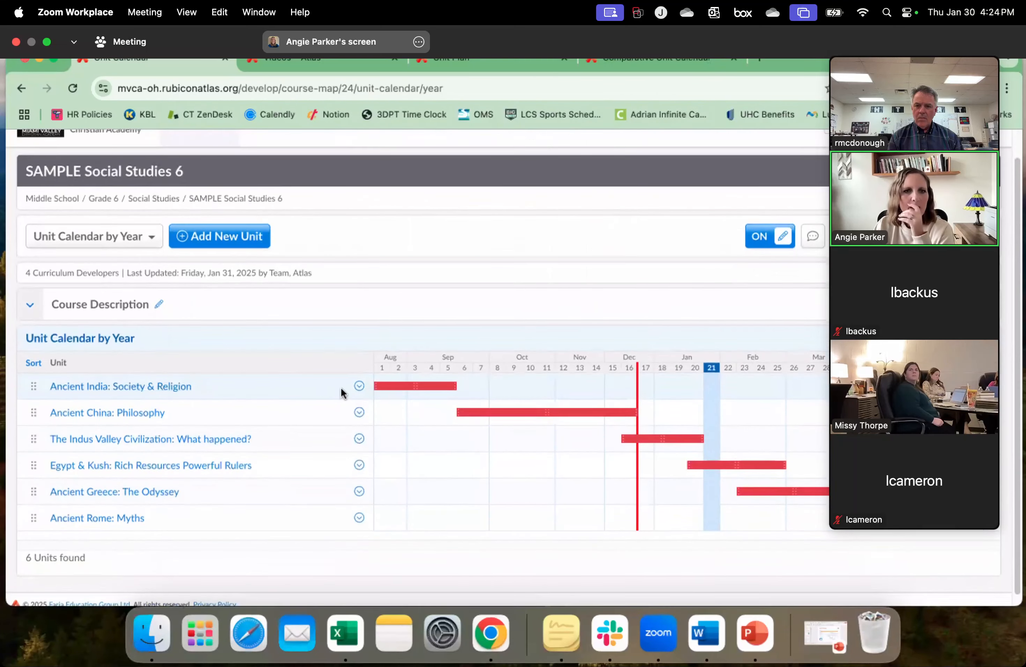
pyautogui.click(151, 387)
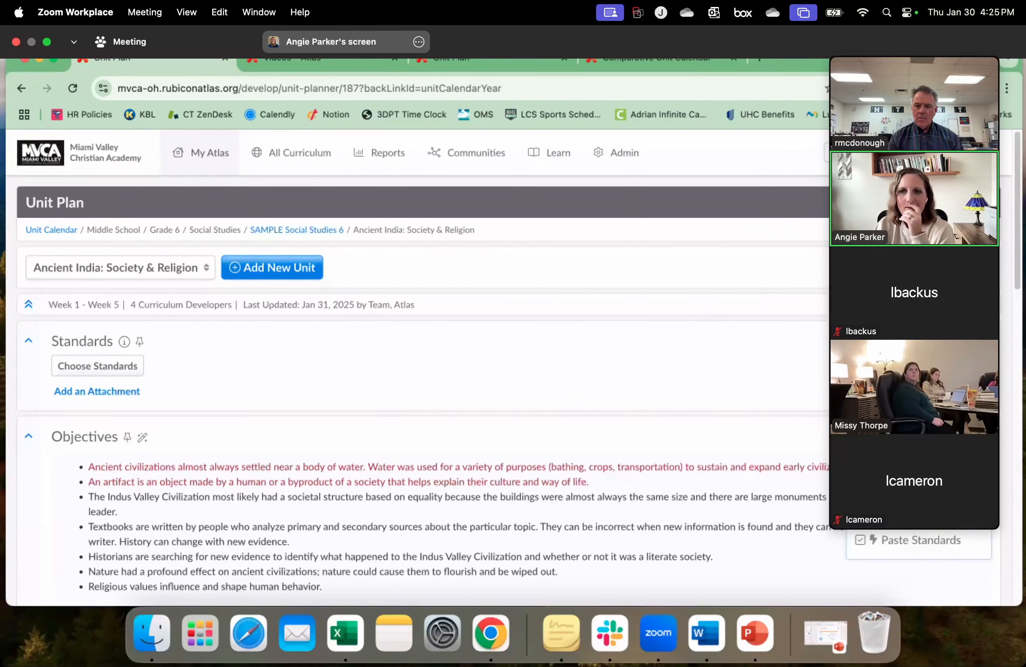
pyautogui.press('super+p')
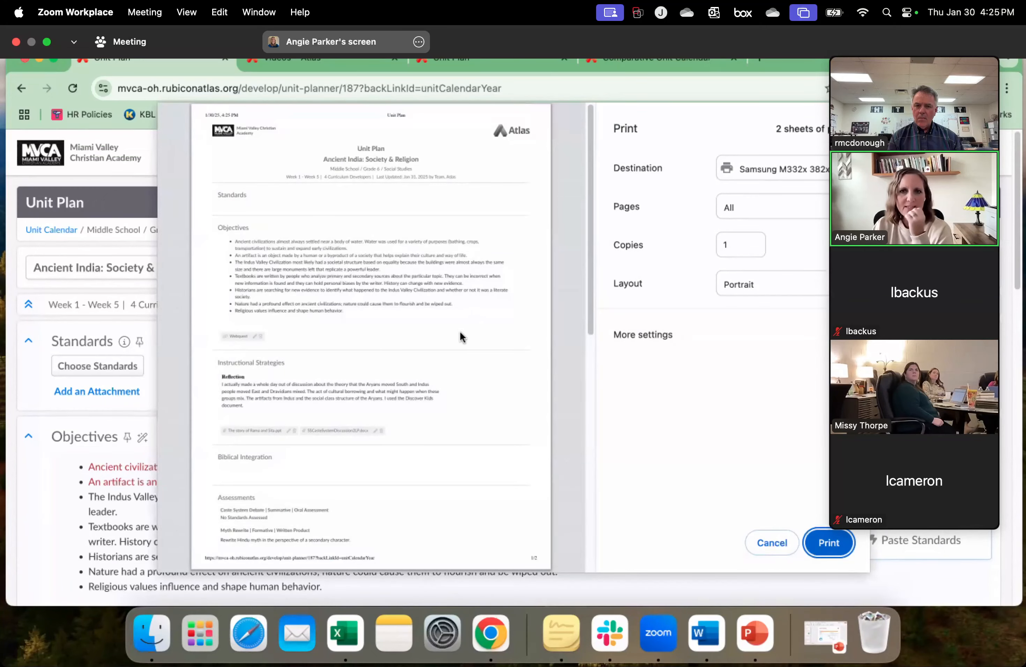
pyautogui.scroll(-2, 535, 345)
pyautogui.scroll(-10, 533, 341)
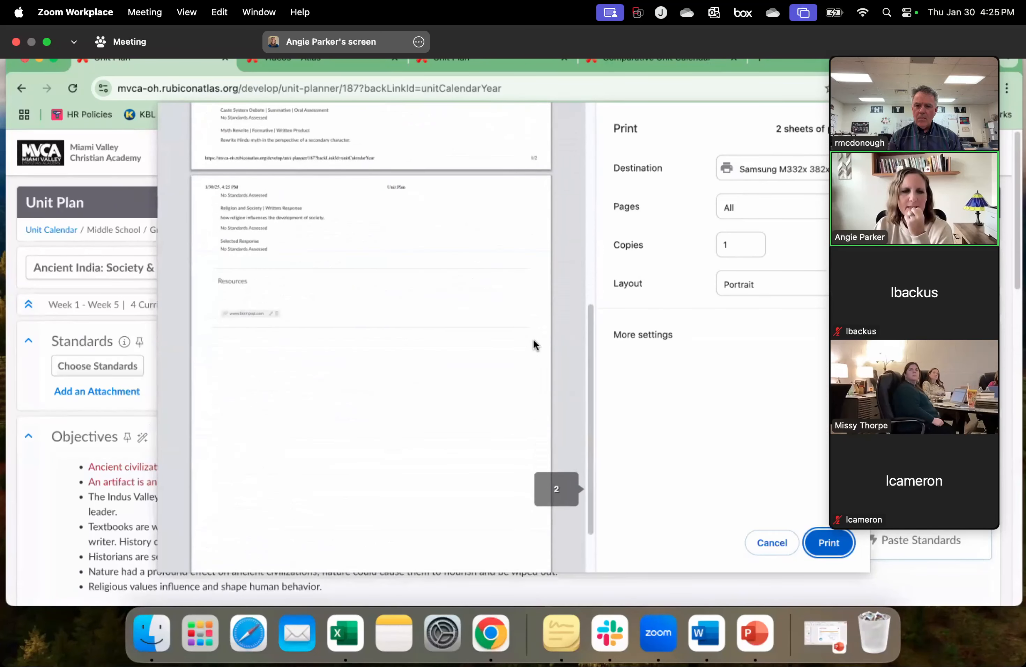
pyautogui.scroll(15, 533, 342)
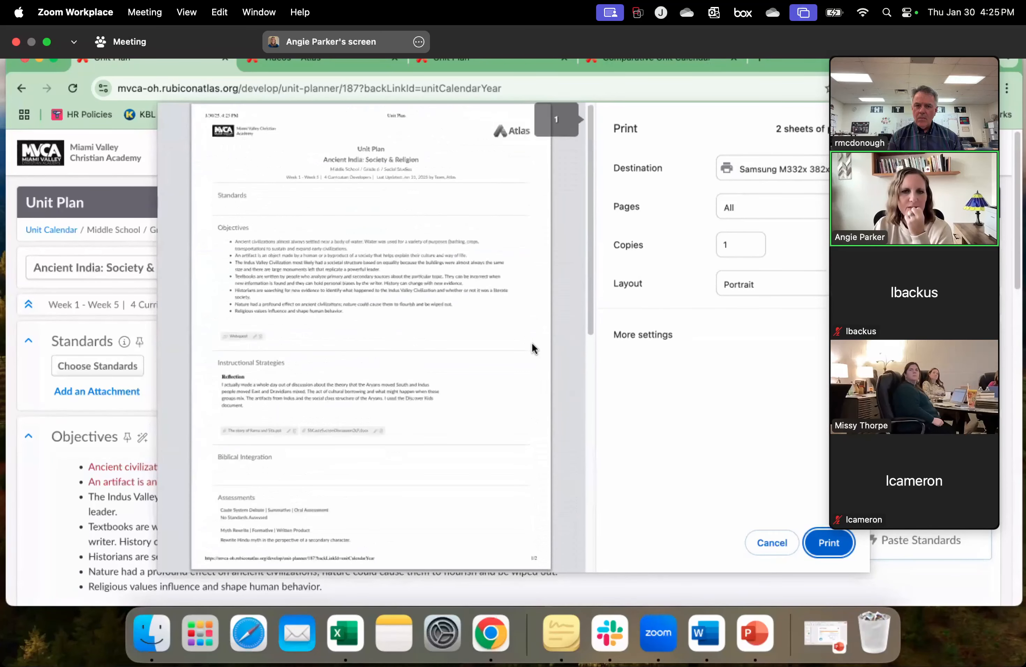
pyautogui.click(772, 543)
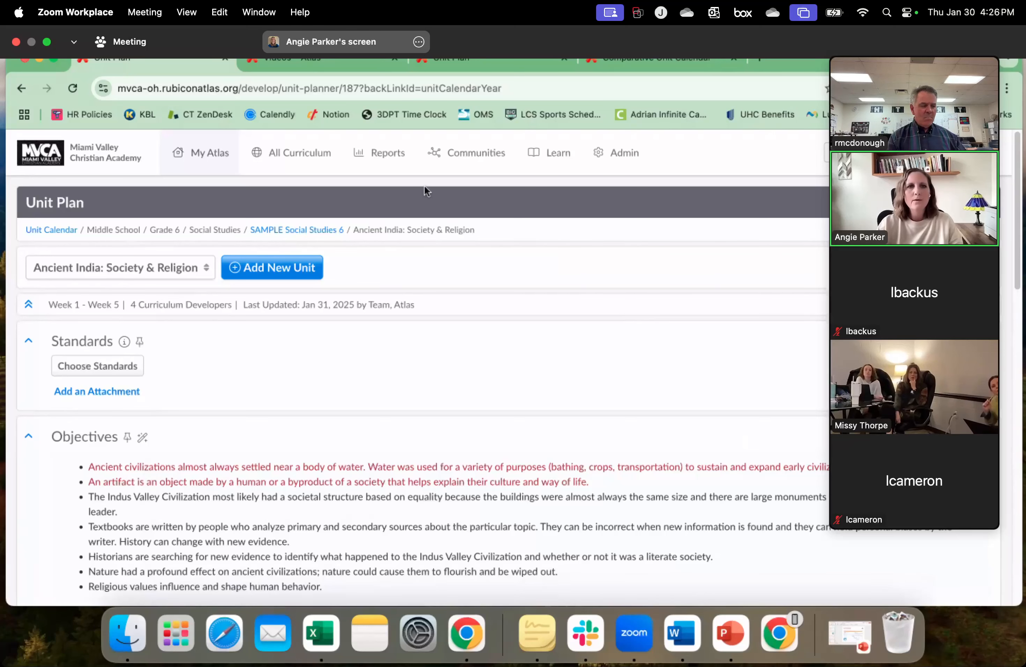
# Open Adopted Standards, view the list of subjects available for browsing and close the list without choosing one.
pyautogui.click(295, 156)
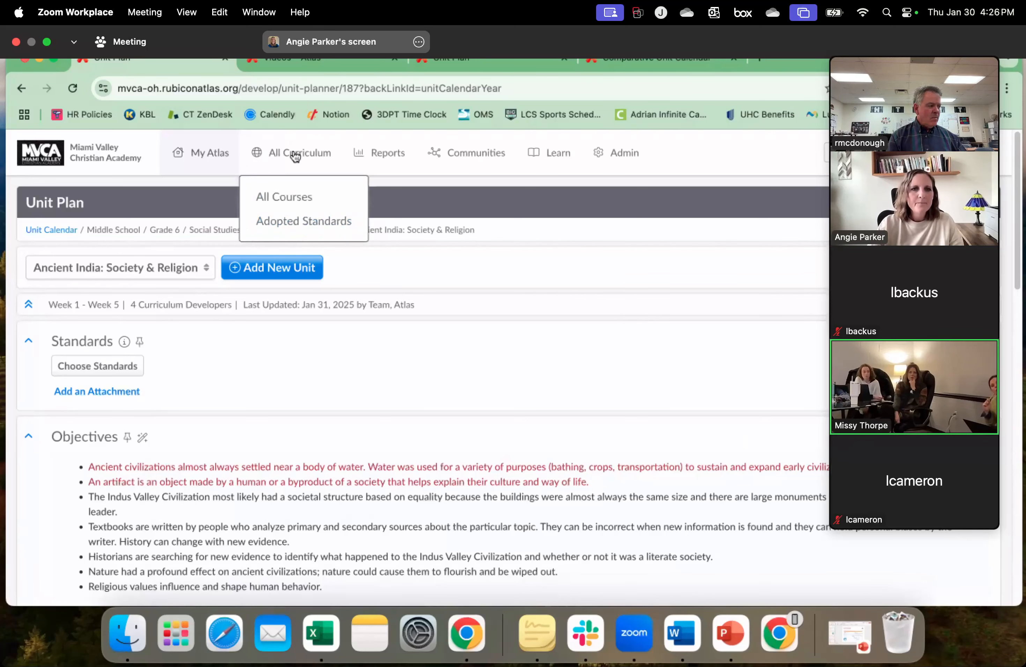
pyautogui.click(301, 221)
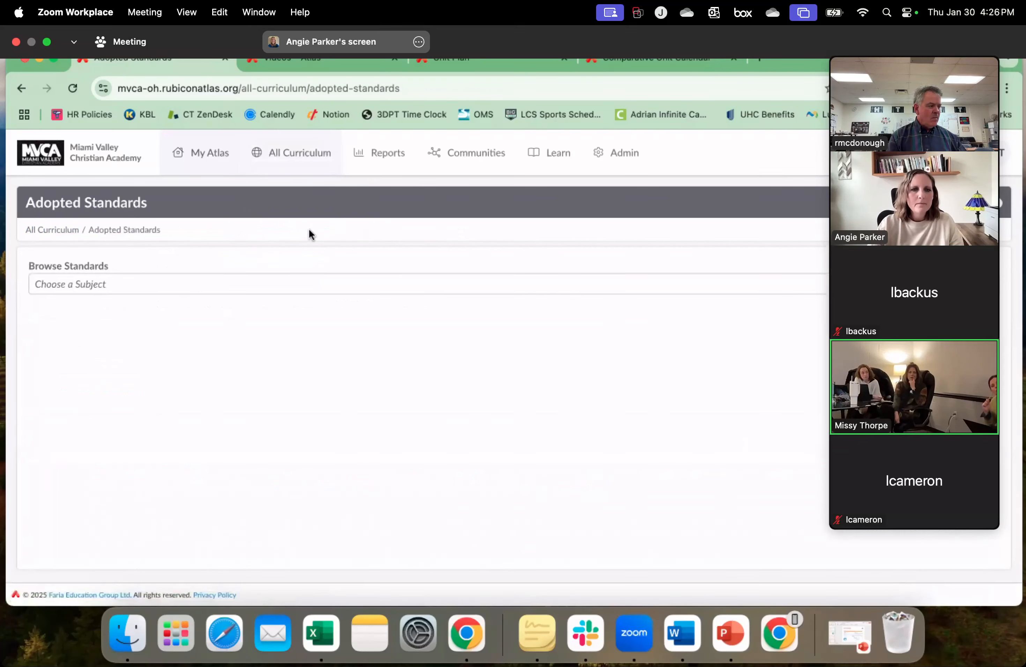
pyautogui.click(296, 282)
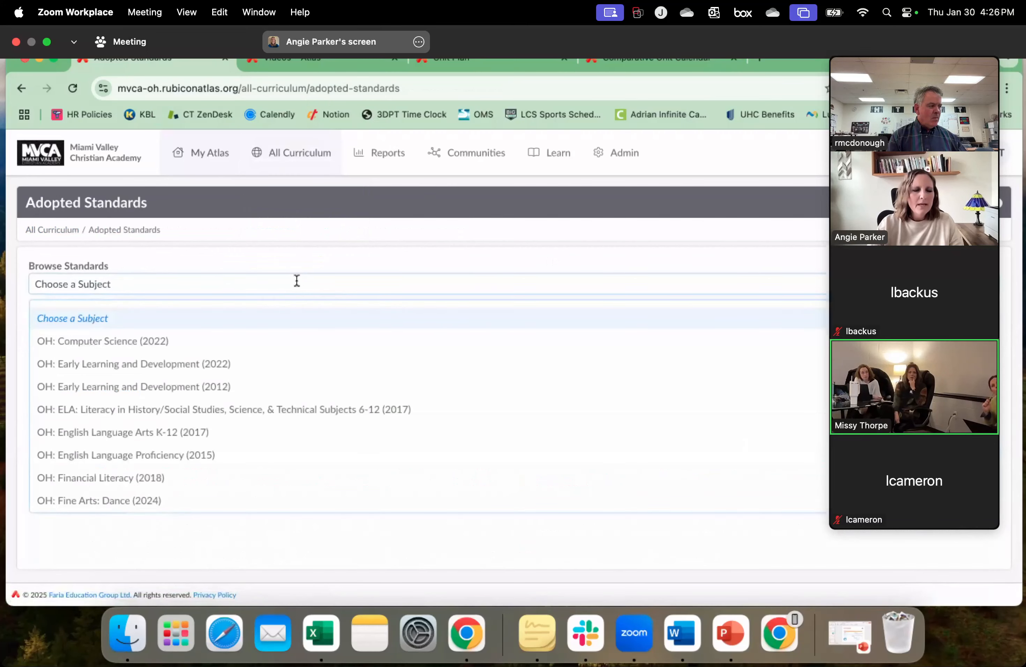
pyautogui.click(404, 526)
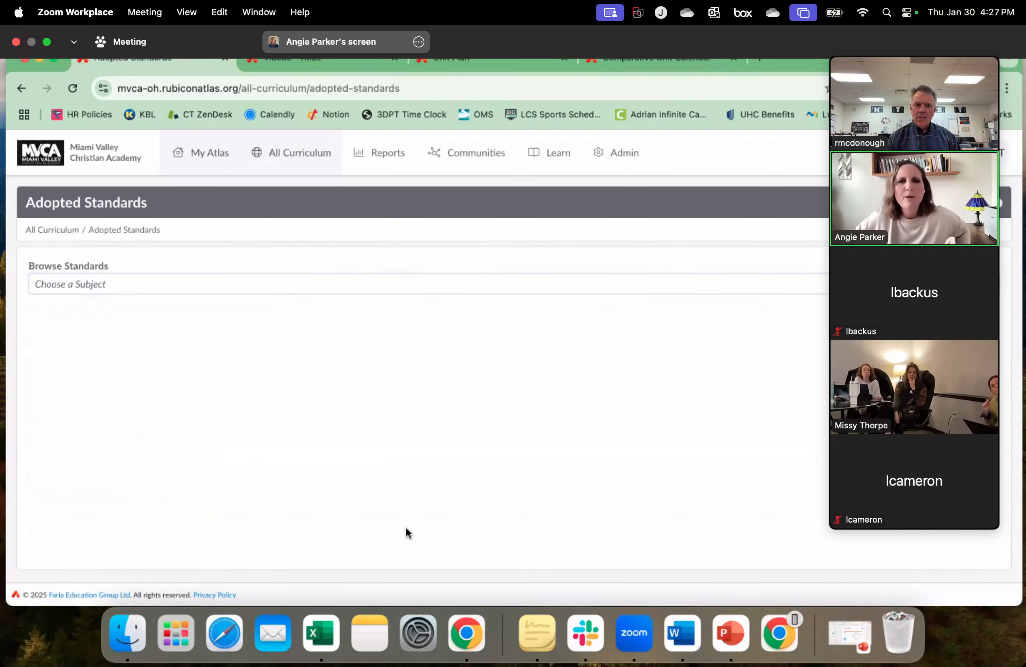